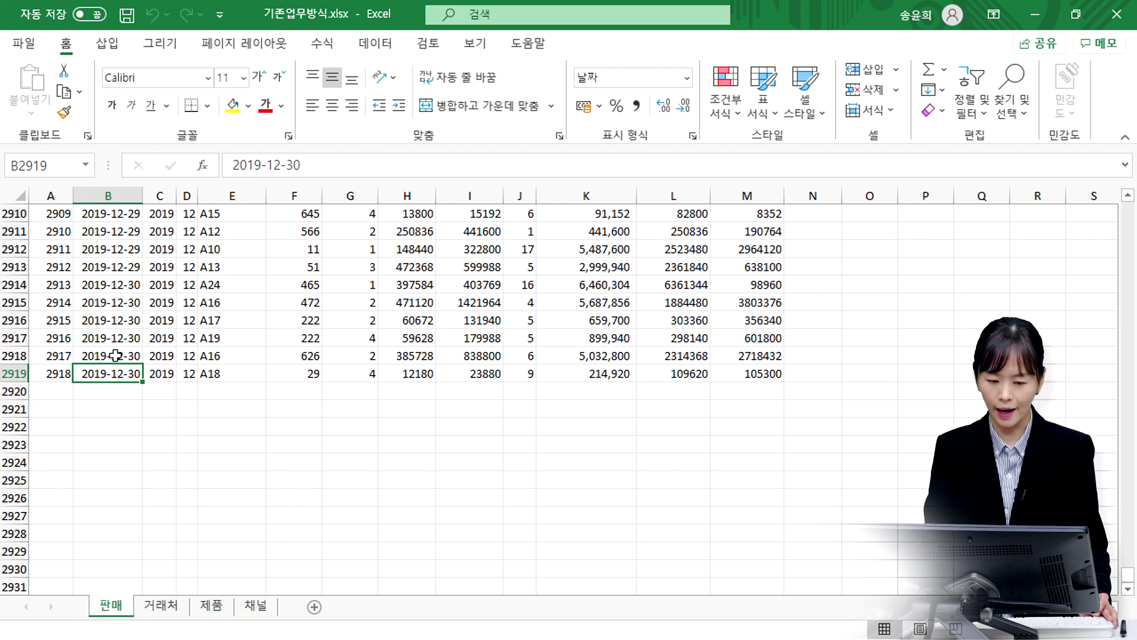
Examine the 거래처코드, 제품코드 and 채널코드 columns at the start of the 판매 sheet
{"action": "key", "text": "ctrl+Up"}
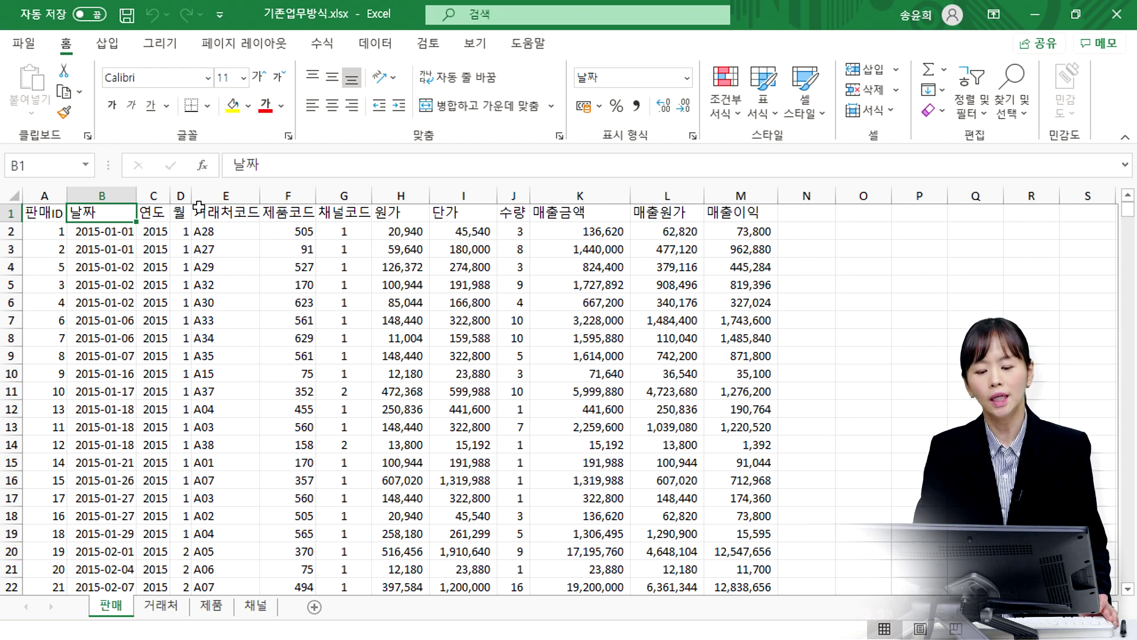
{"action": "left_click", "coordinate": [243, 193]}
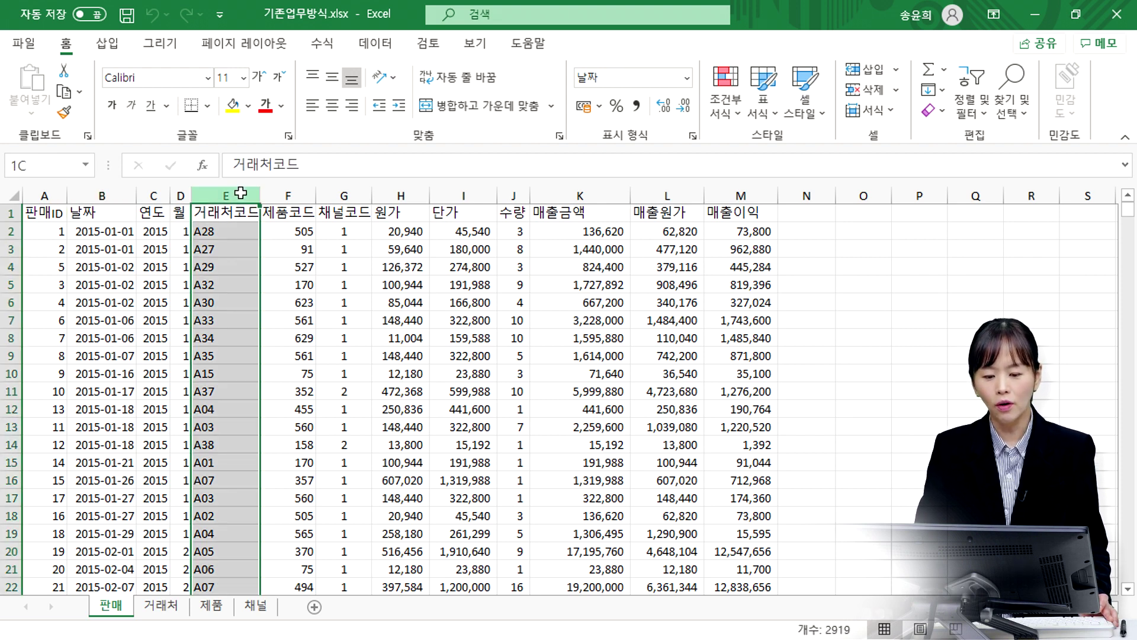
{"action": "left_click_drag", "start_coordinate": [241, 193], "coordinate": [340, 194]}
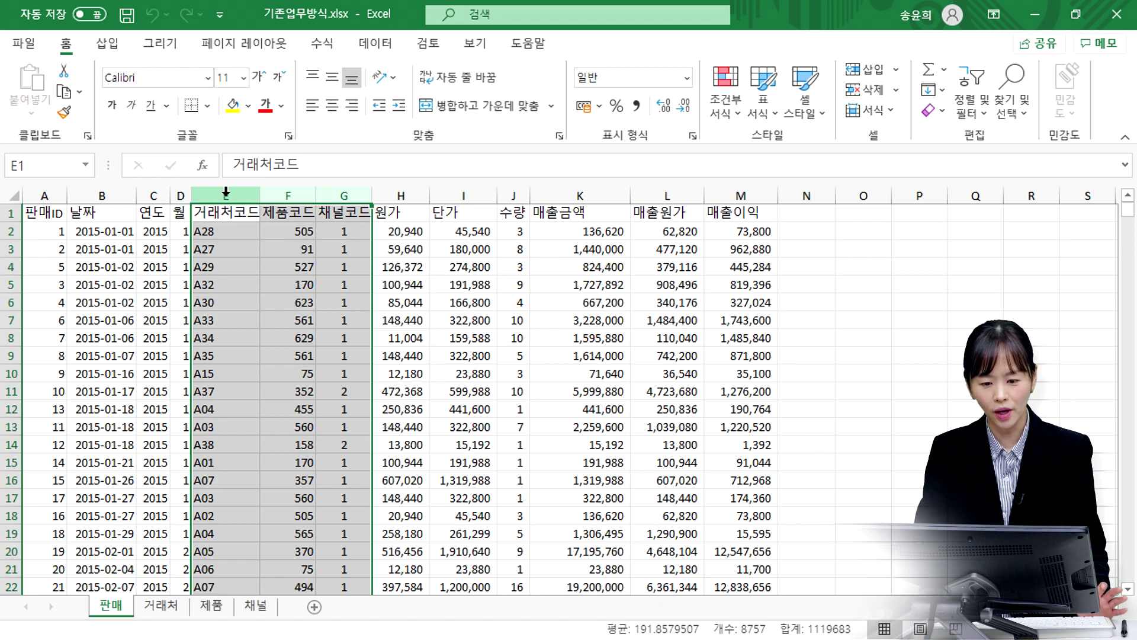
{"action": "left_click_drag", "start_coordinate": [226, 193], "coordinate": [327, 195]}
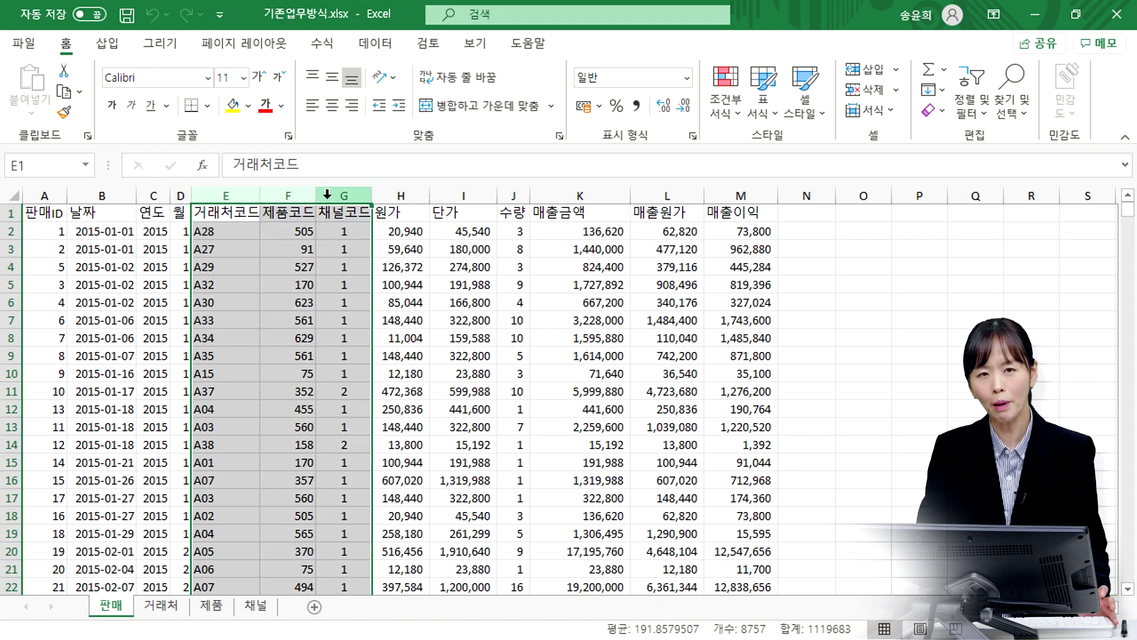
{"action": "left_click", "coordinate": [235, 233]}
{"action": "left_click", "coordinate": [305, 232]}
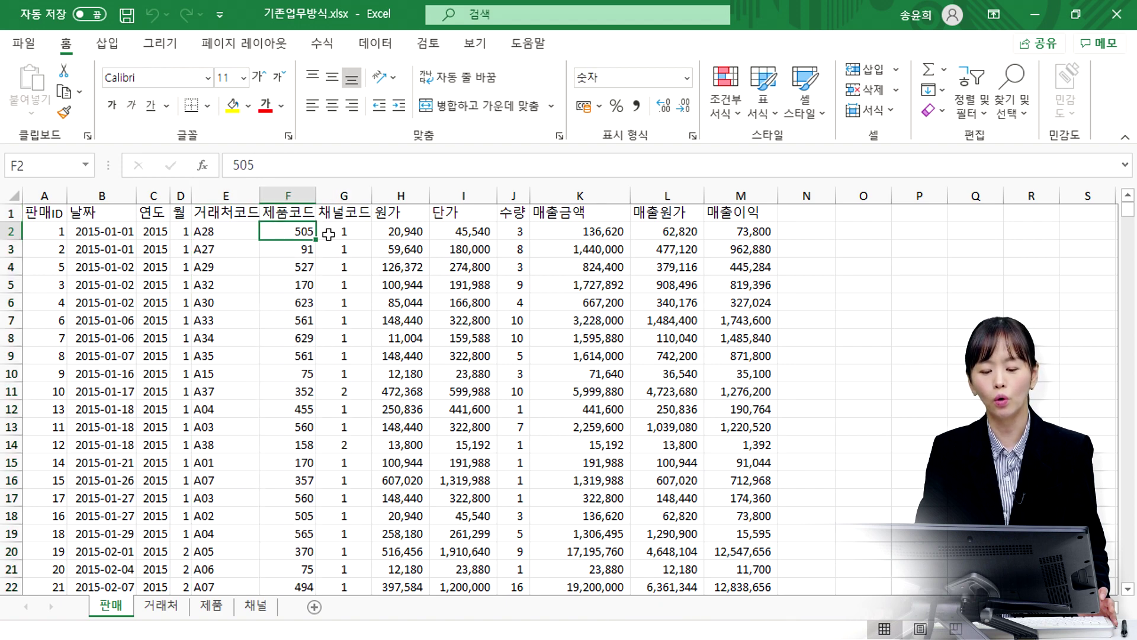
{"action": "left_click", "coordinate": [341, 233]}
{"action": "left_click", "coordinate": [231, 198]}
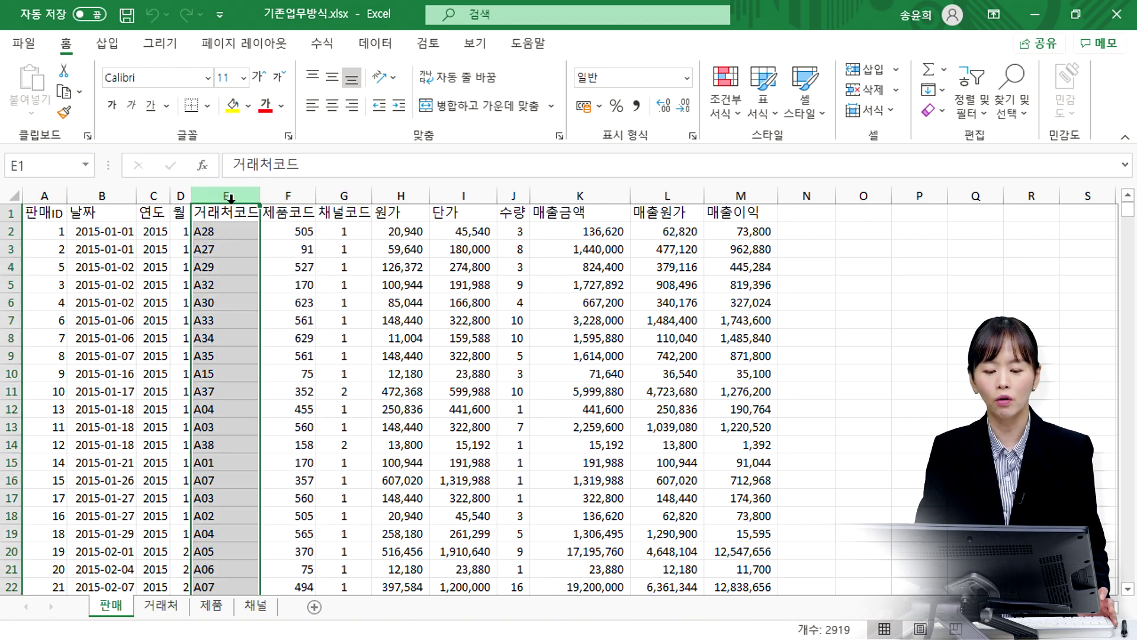
Look through the 거래처 and 제품 sheets, and autofit the 채널 column on the 채널 sheet
{"action": "left_click", "coordinate": [172, 614]}
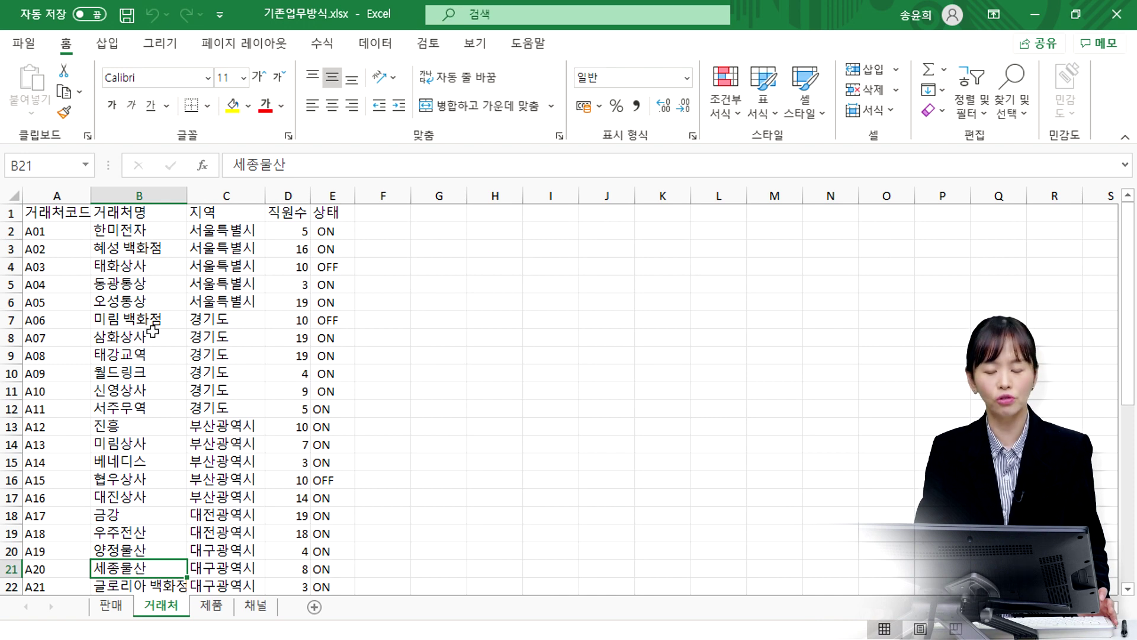
{"action": "left_click", "coordinate": [213, 606]}
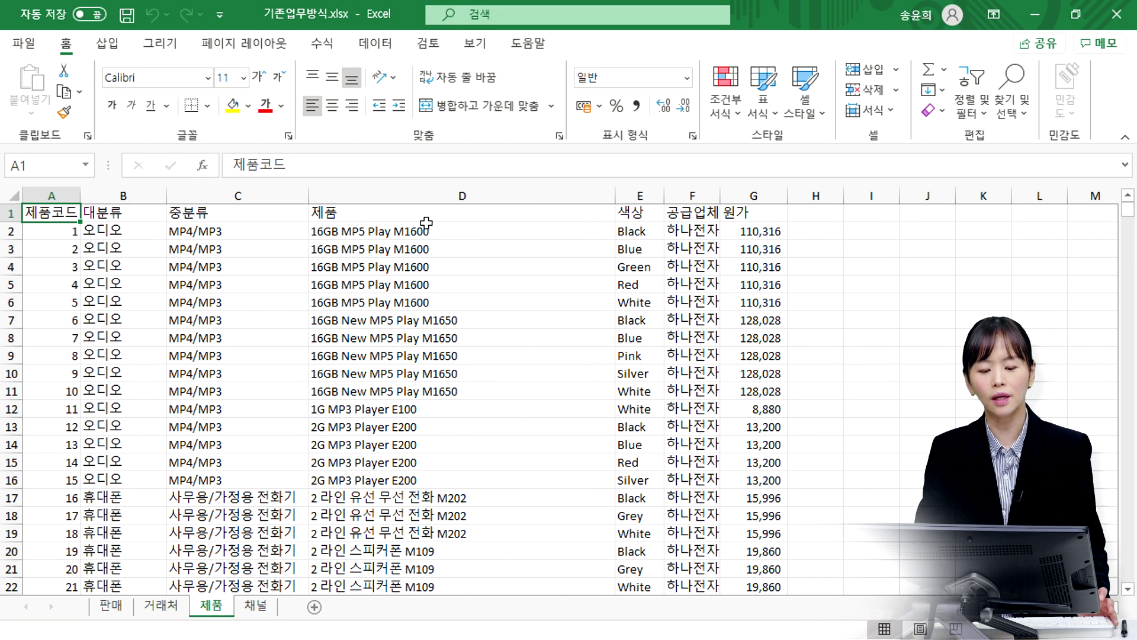
{"action": "left_click", "coordinate": [266, 610]}
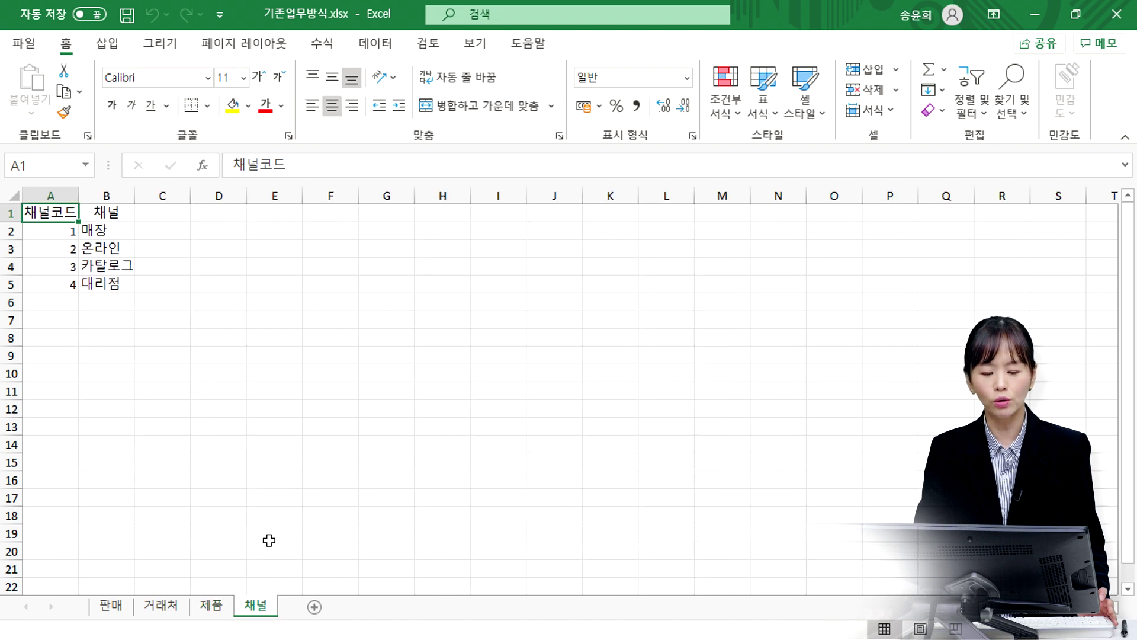
{"action": "double_click", "coordinate": [134, 189]}
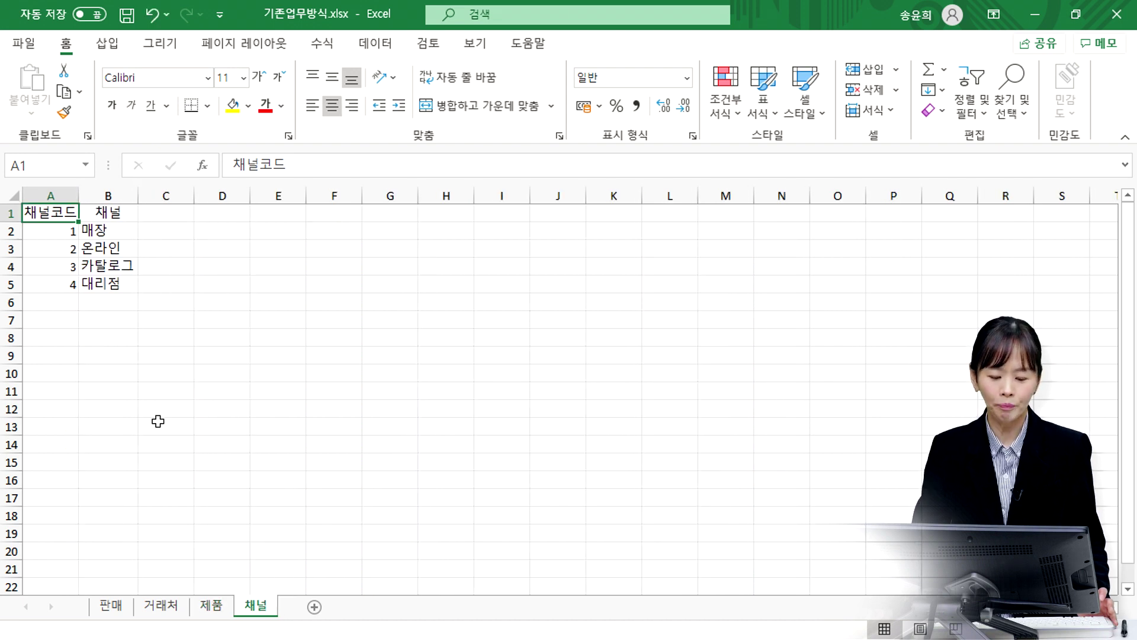
Review the three code columns on the 판매 sheet alongside its 단가 and 매출금액 values
{"action": "left_click", "coordinate": [111, 606]}
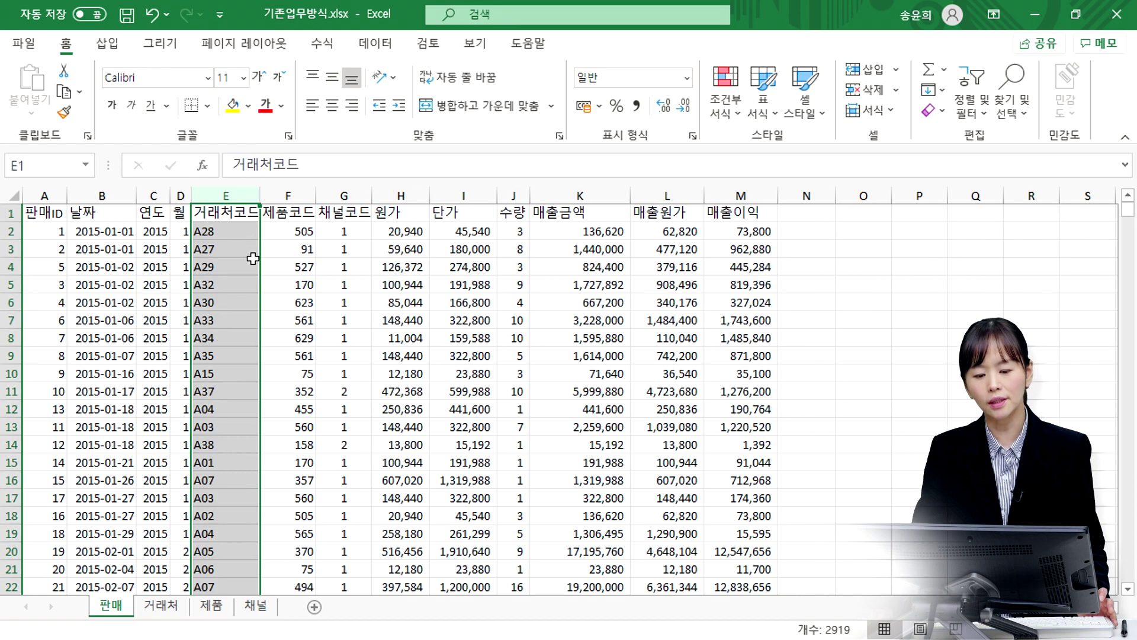
{"action": "left_click_drag", "start_coordinate": [228, 197], "coordinate": [370, 232]}
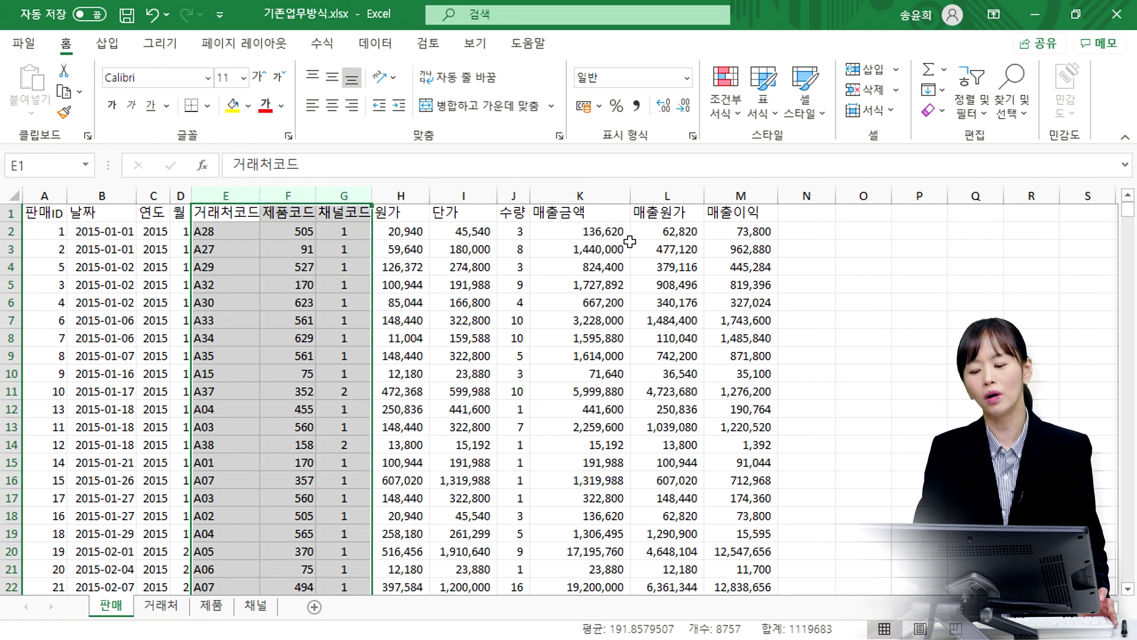
{"action": "left_click", "coordinate": [503, 252]}
{"action": "left_click", "coordinate": [568, 249]}
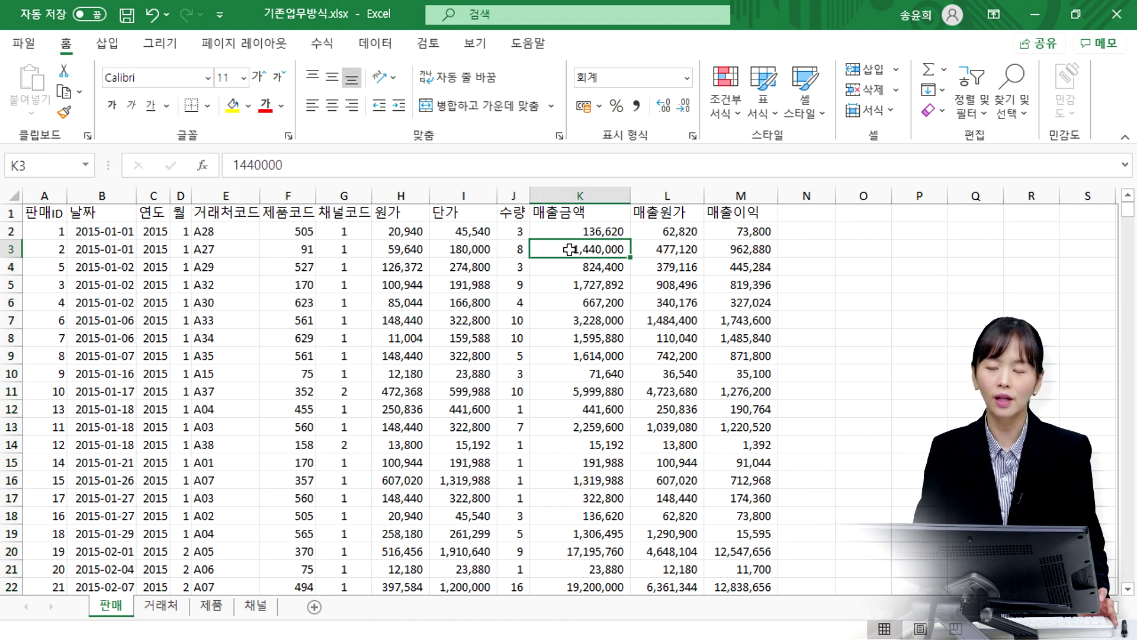
{"action": "left_click", "coordinate": [536, 358]}
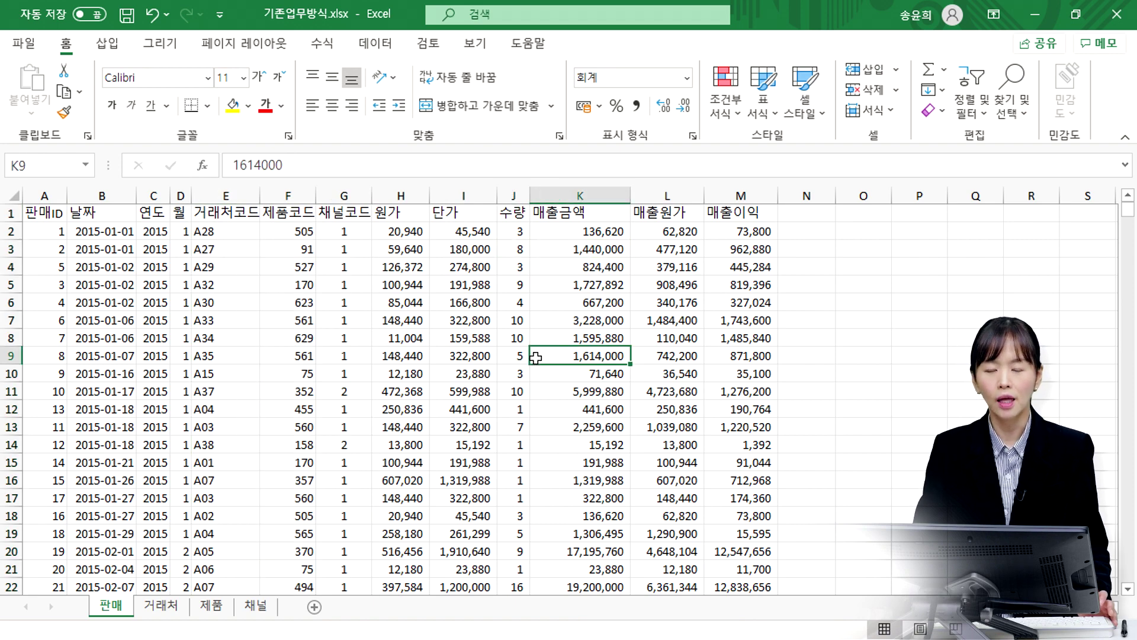
{"action": "left_click", "coordinate": [244, 198]}
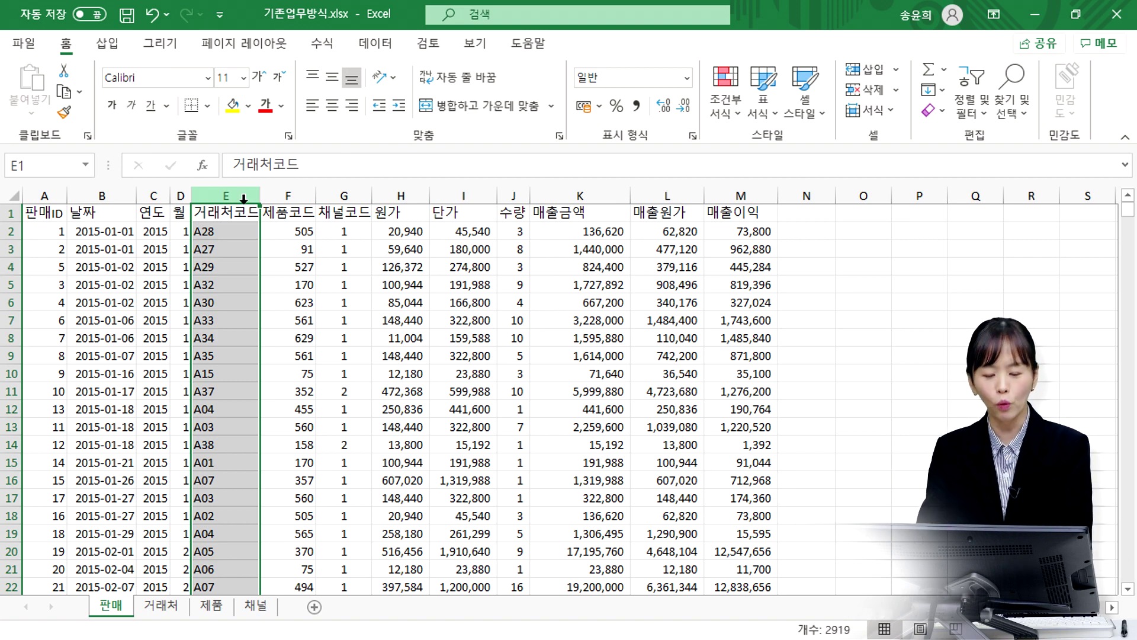
{"action": "left_click", "coordinate": [312, 269]}
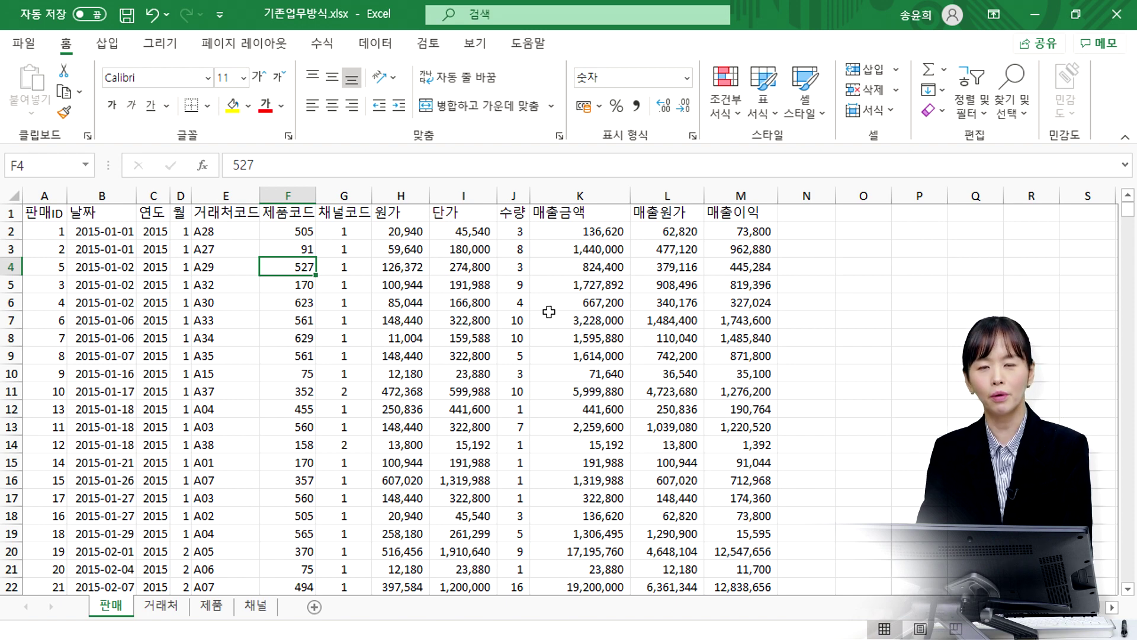
{"action": "left_click", "coordinate": [494, 289]}
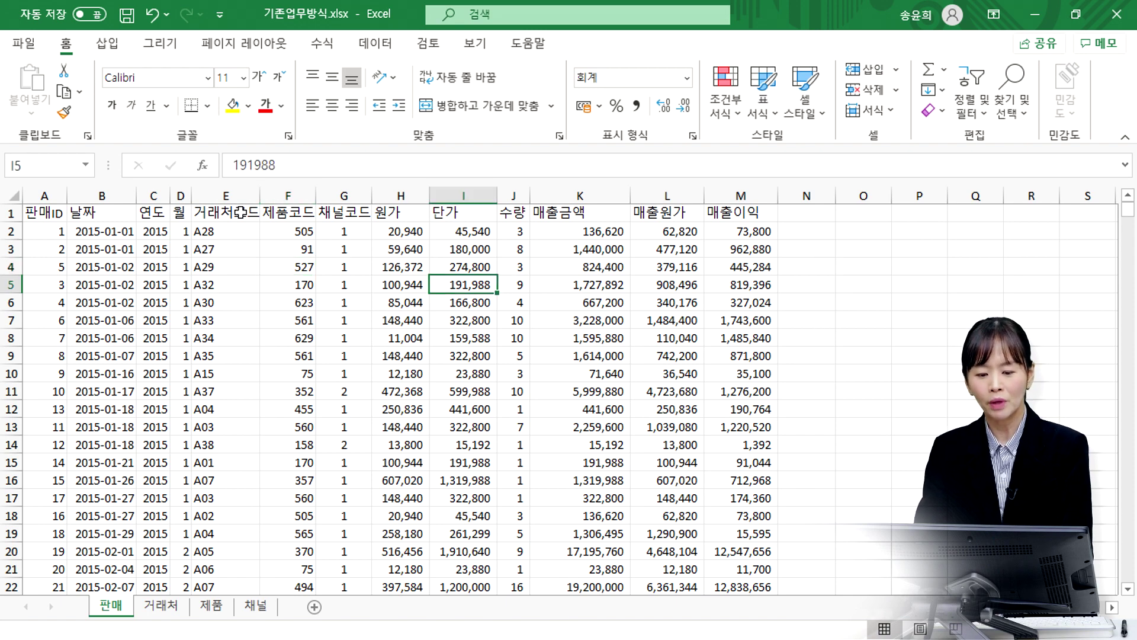
Examine the 거래처명 and 지역 columns on the 거래처 sheet and the 대분류 through 색상 columns on the 제품 sheet
{"action": "left_click", "coordinate": [161, 606]}
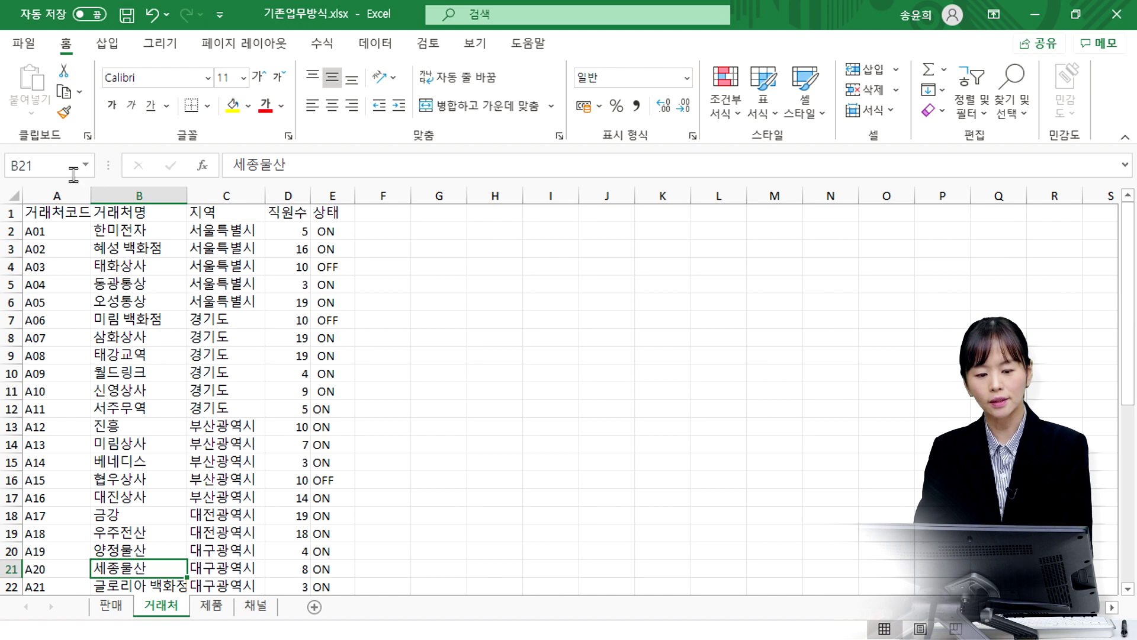
{"action": "left_click_drag", "start_coordinate": [138, 189], "coordinate": [221, 199]}
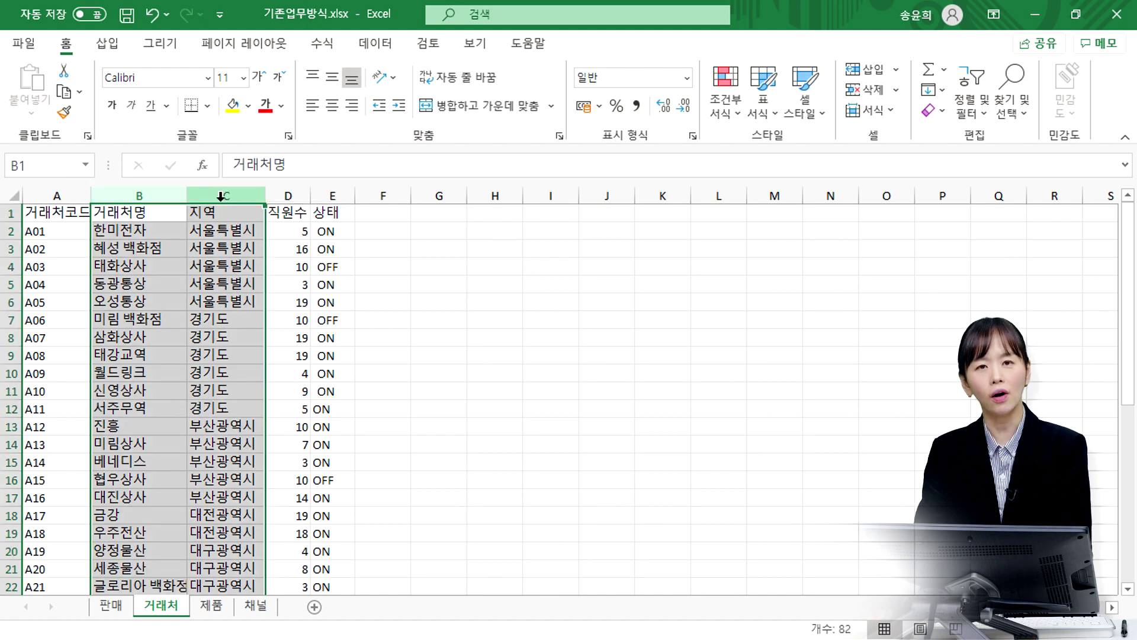
{"action": "left_click", "coordinate": [112, 606]}
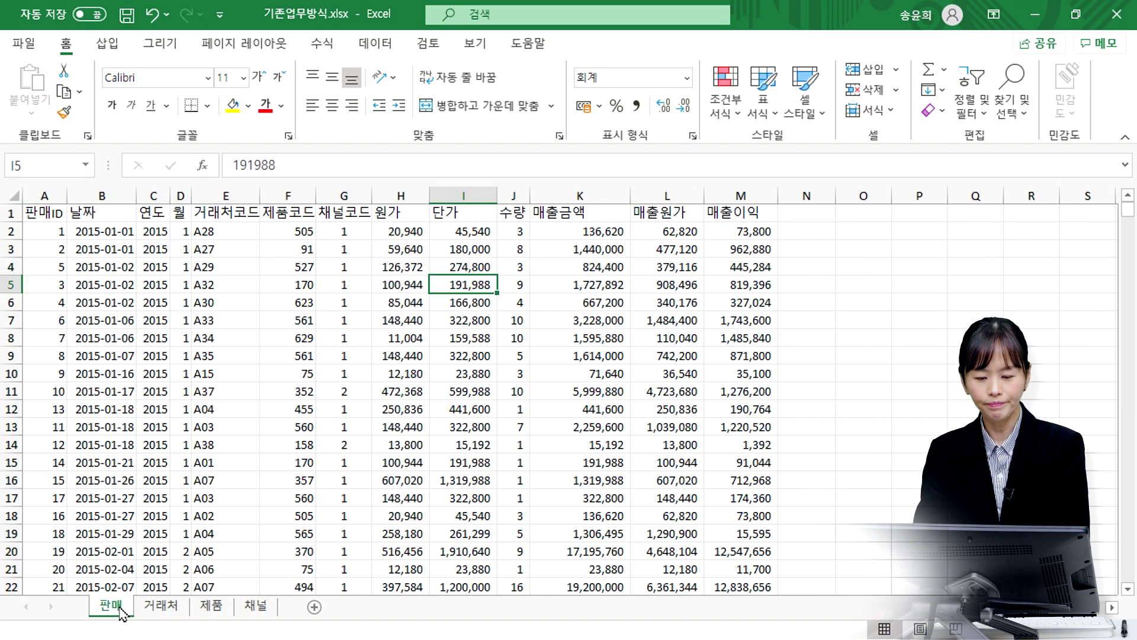
{"action": "left_click", "coordinate": [293, 195]}
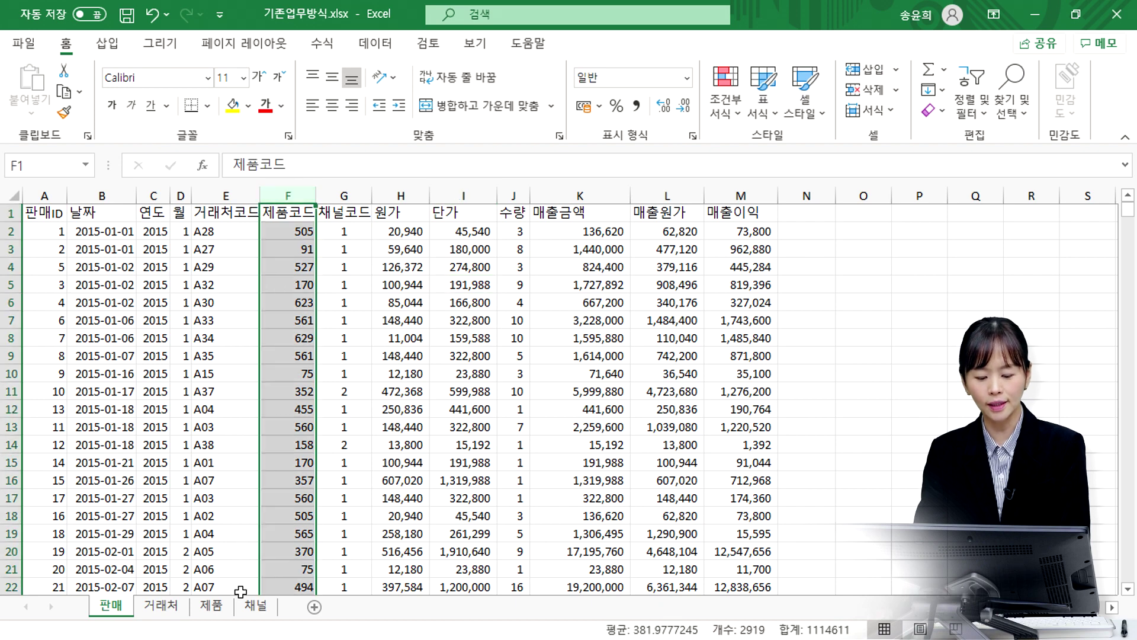
{"action": "left_click", "coordinate": [228, 609]}
{"action": "left_click_drag", "start_coordinate": [140, 193], "coordinate": [611, 228]}
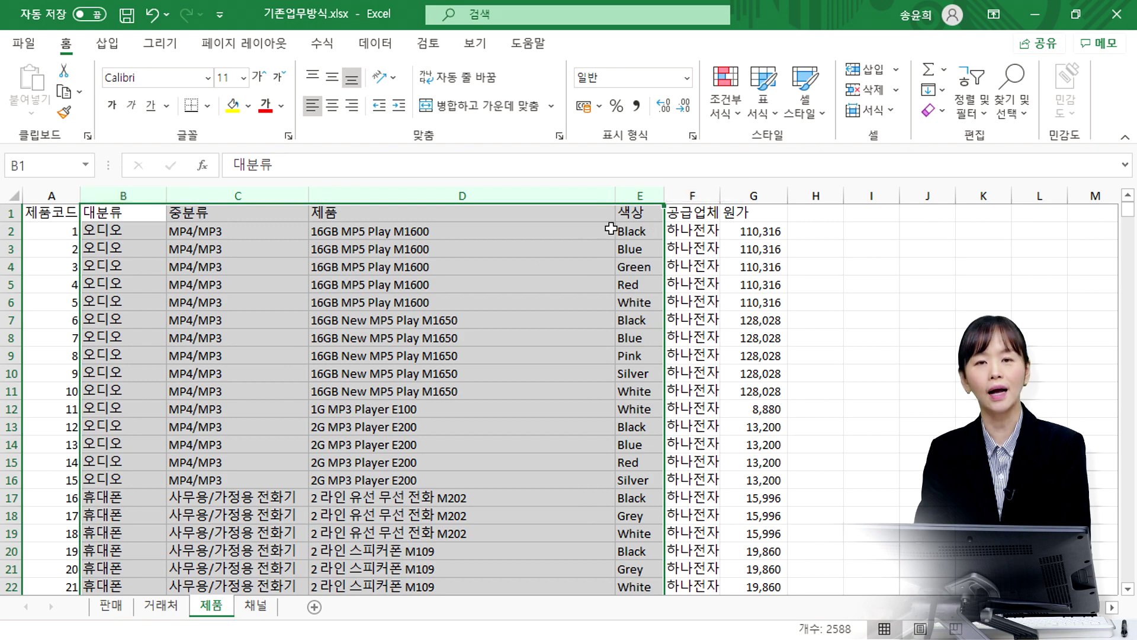
Compare the 채널코드 column on the 판매 sheet with the channel list in A1:B5 of the 채널 sheet
{"action": "left_click", "coordinate": [113, 605]}
{"action": "left_click", "coordinate": [354, 196]}
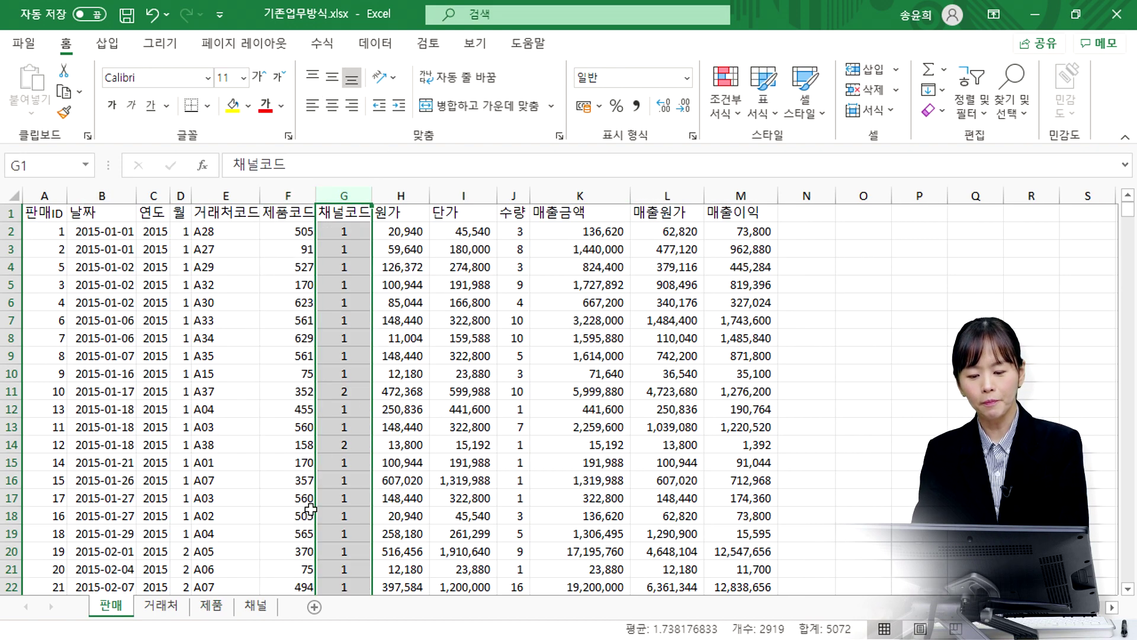
{"action": "left_click", "coordinate": [256, 605]}
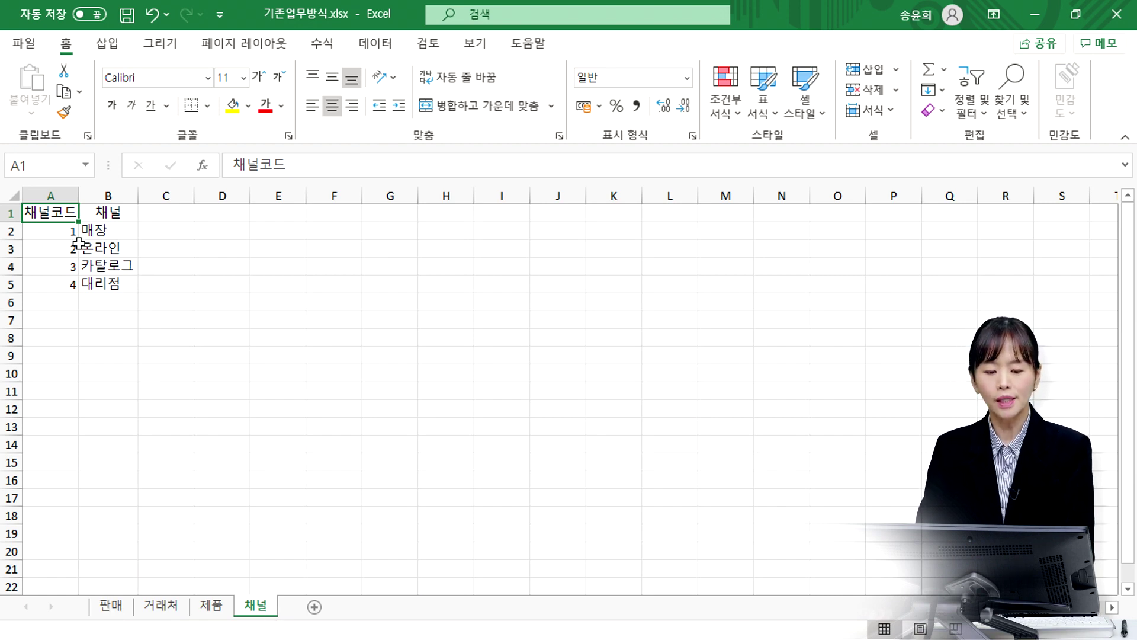
{"action": "left_click_drag", "start_coordinate": [57, 211], "coordinate": [102, 286]}
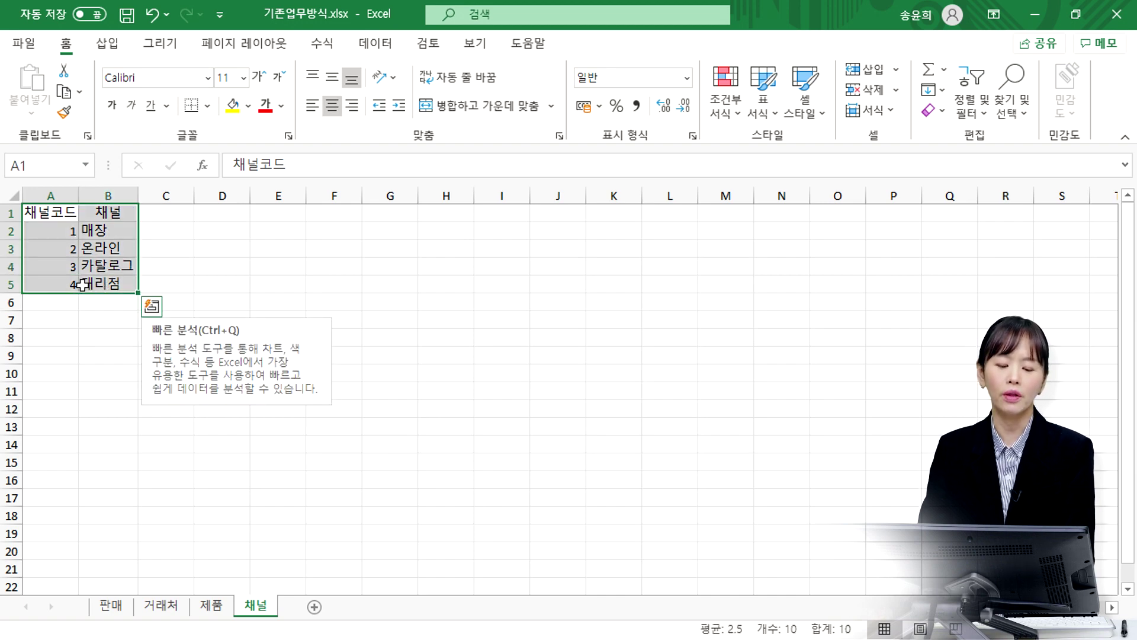
{"action": "left_click_drag", "start_coordinate": [66, 305], "coordinate": [101, 401]}
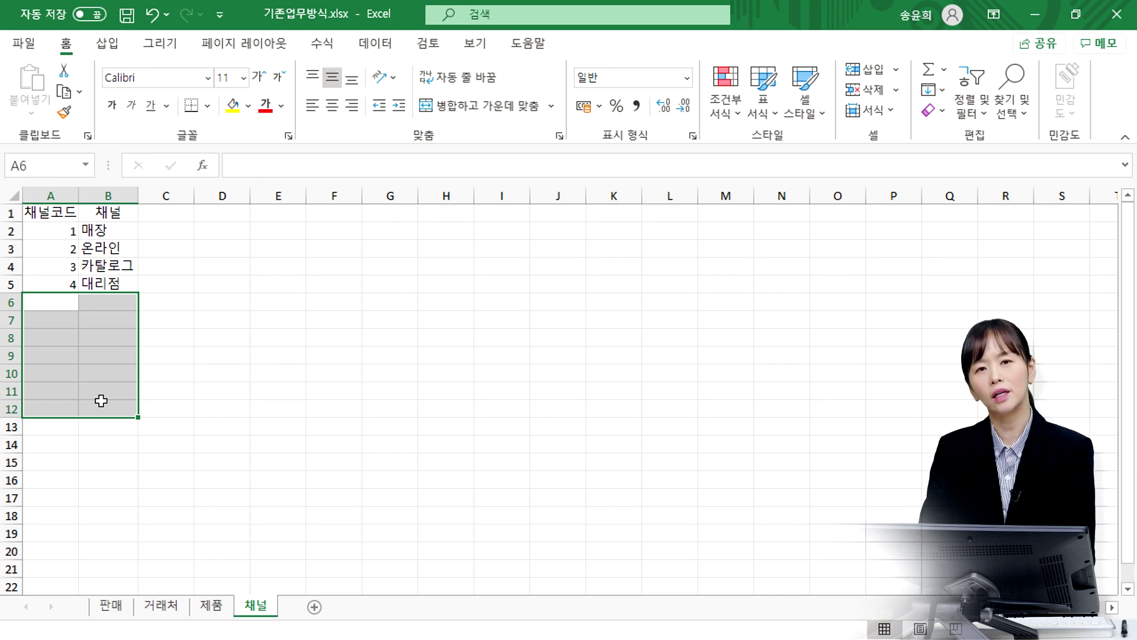
{"action": "left_click", "coordinate": [110, 268]}
Convert the 거래처 sheet's data range A1:E41 into a table with headers
{"action": "left_click", "coordinate": [161, 604]}
{"action": "left_click", "coordinate": [141, 264]}
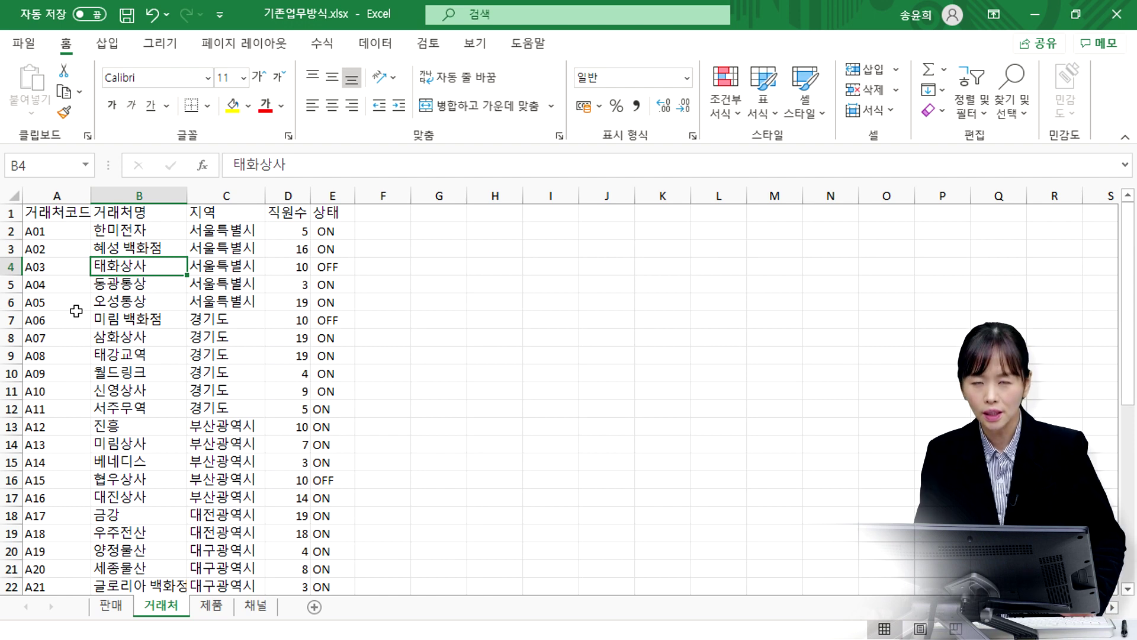
{"action": "left_click", "coordinate": [141, 298]}
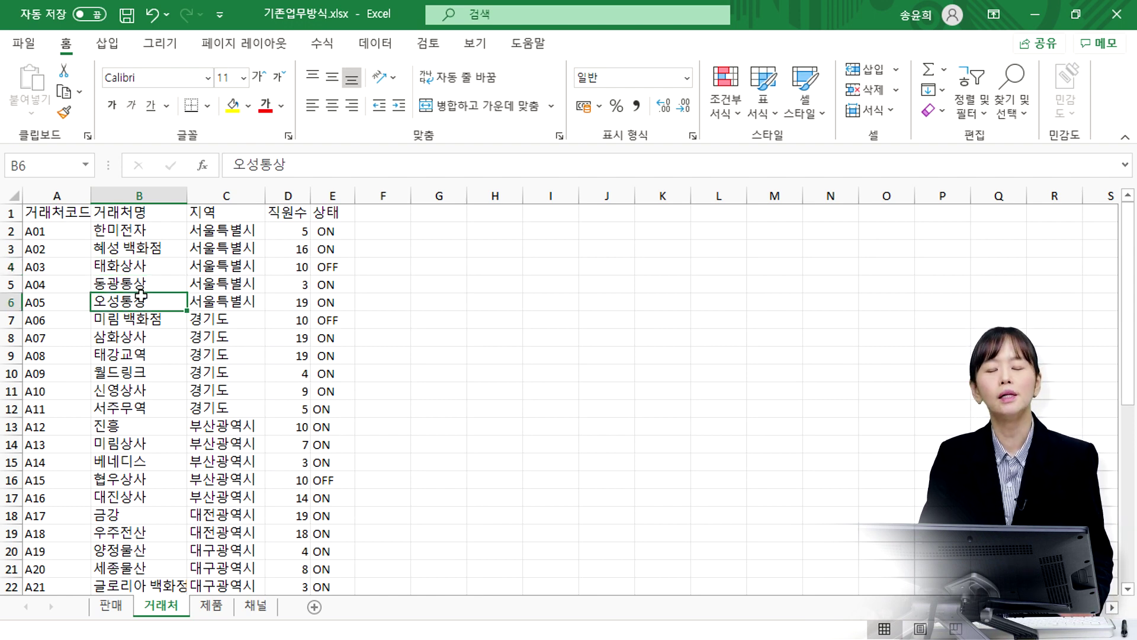
{"action": "left_click", "coordinate": [141, 284]}
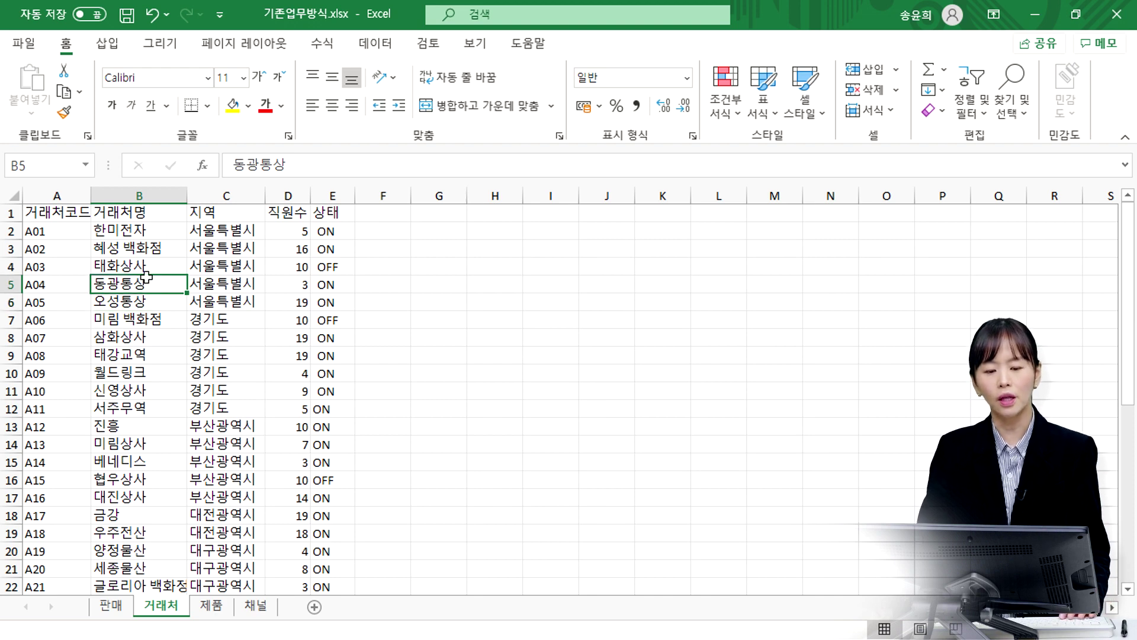
{"action": "left_click", "coordinate": [112, 48]}
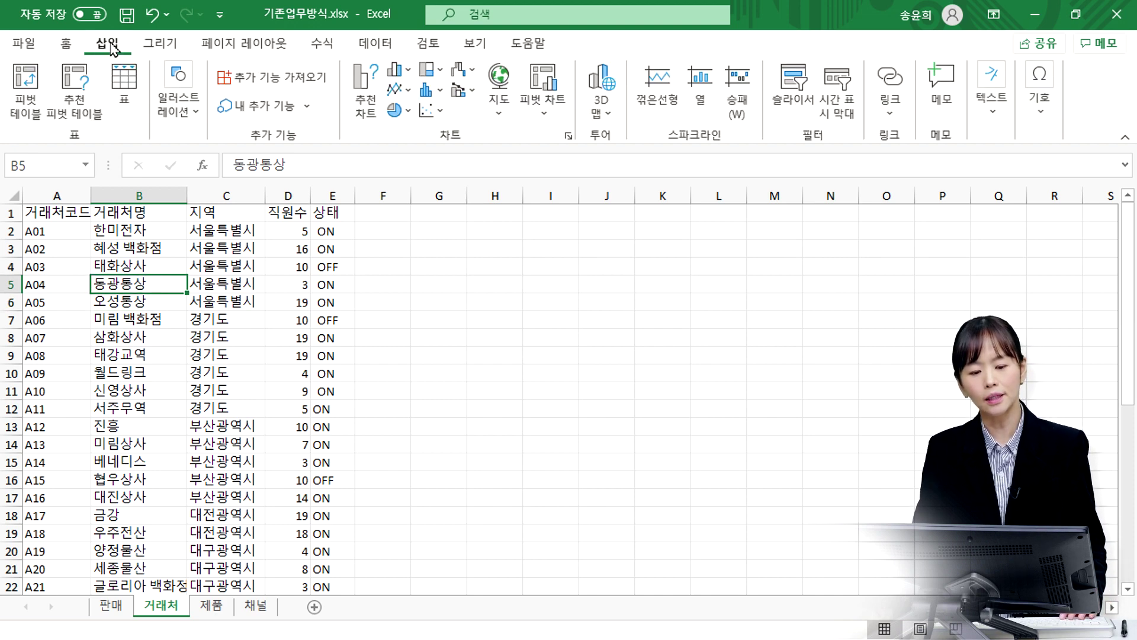
{"action": "left_click", "coordinate": [124, 86]}
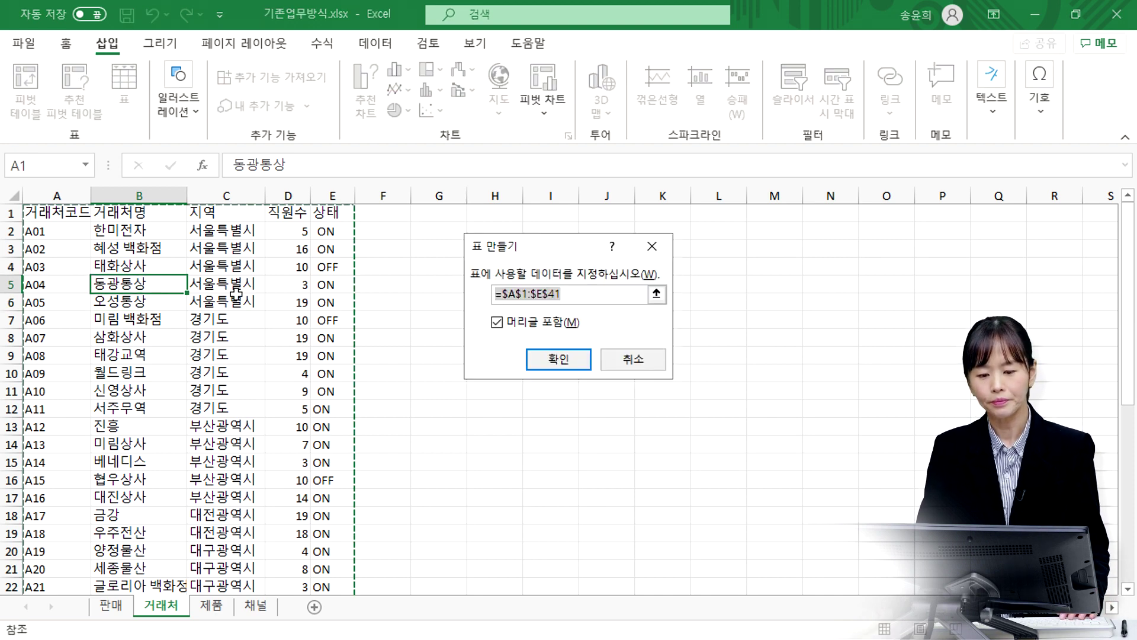
{"action": "left_click", "coordinate": [571, 361]}
Apply the plain, unfilled first style of the 밝게 group to the 거래처 table
{"action": "left_click", "coordinate": [262, 317]}
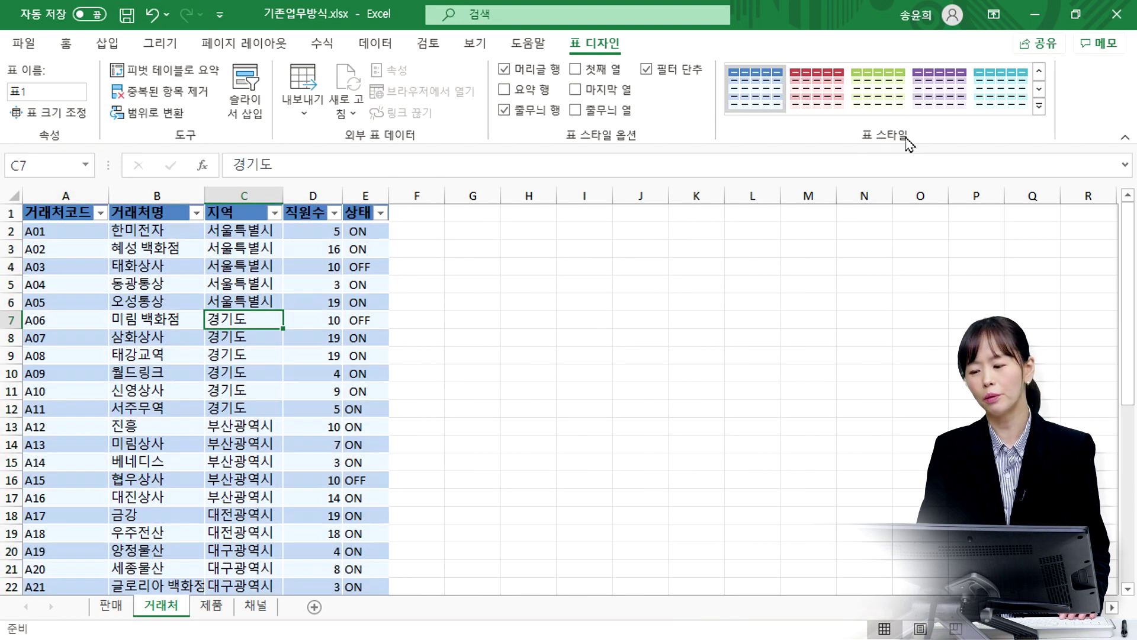
{"action": "left_click", "coordinate": [1039, 106]}
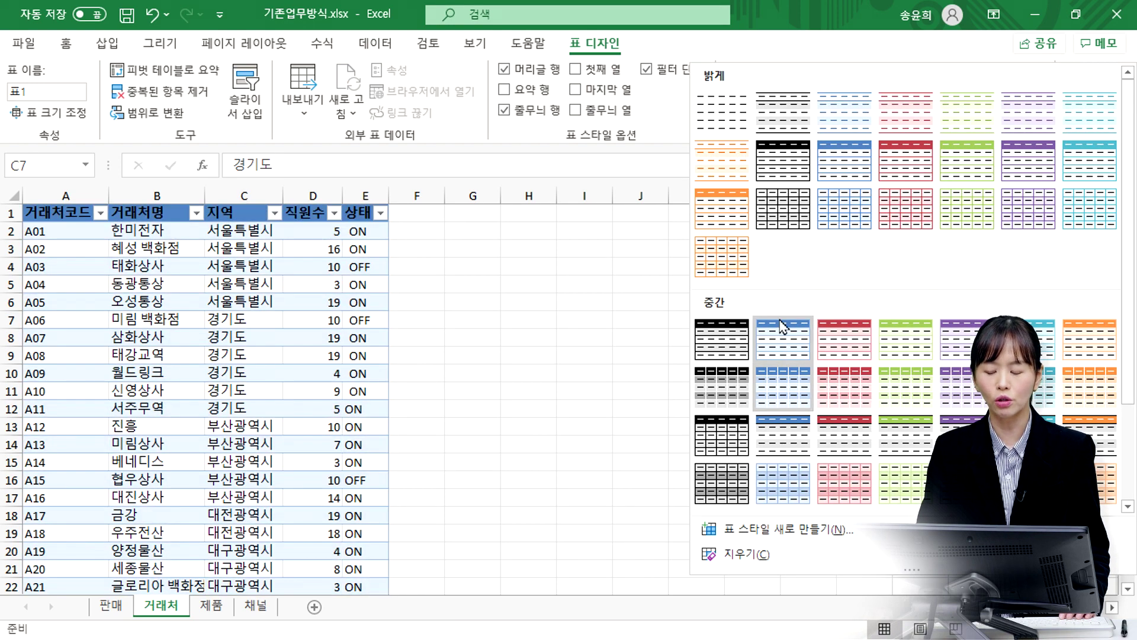
{"action": "left_click", "coordinate": [724, 109]}
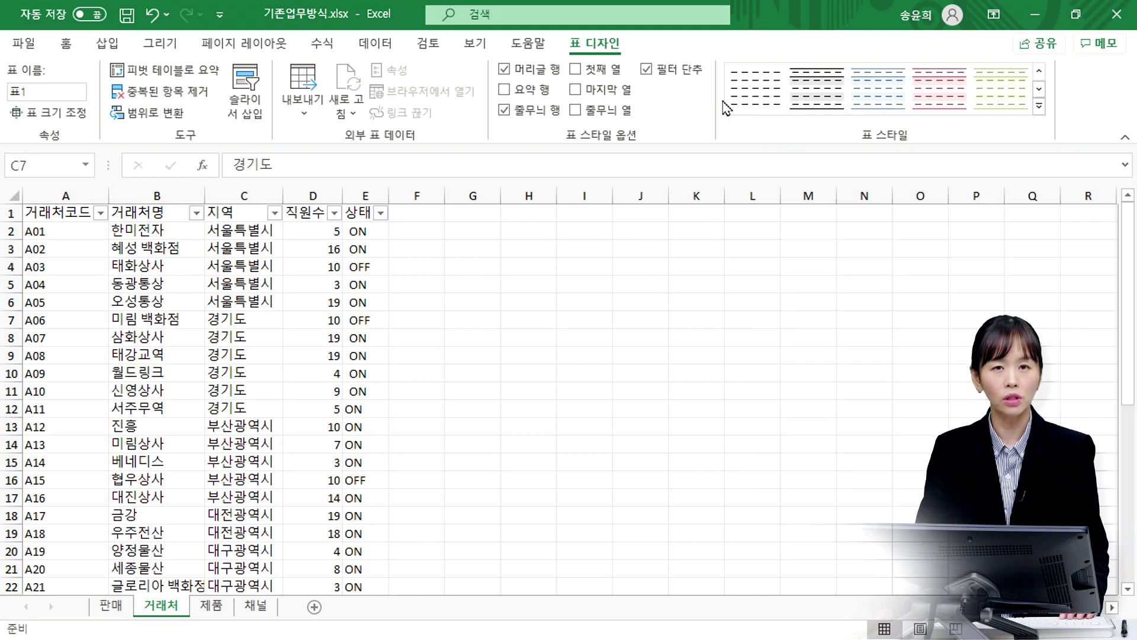
{"action": "left_click", "coordinate": [152, 263]}
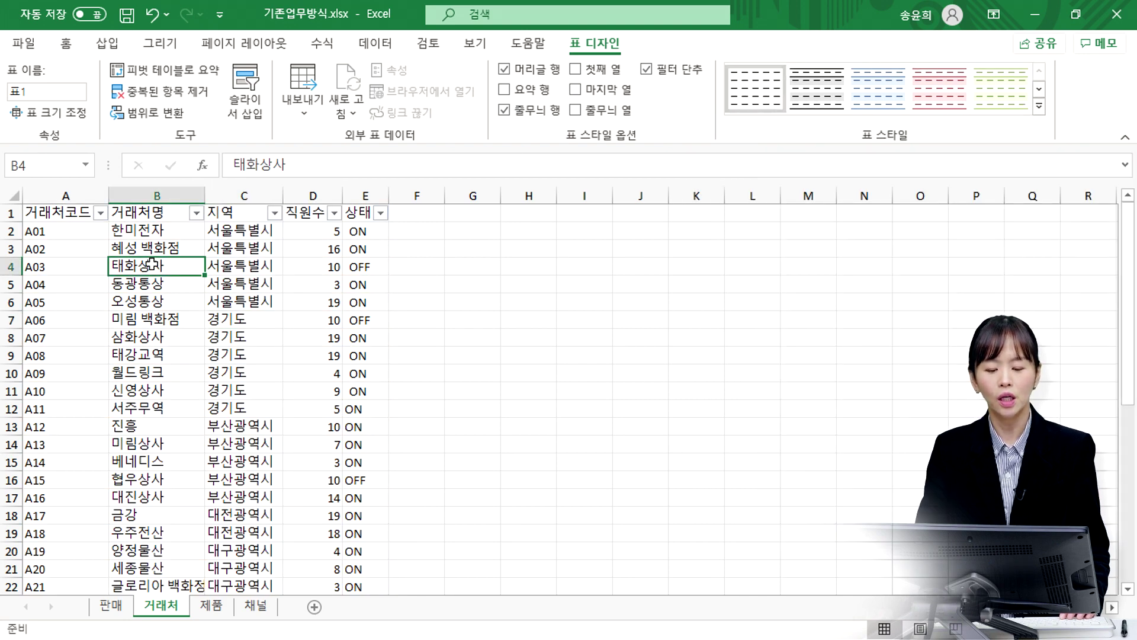
Name the table on the 거래처 sheet 거래처
{"action": "left_click", "coordinate": [52, 91]}
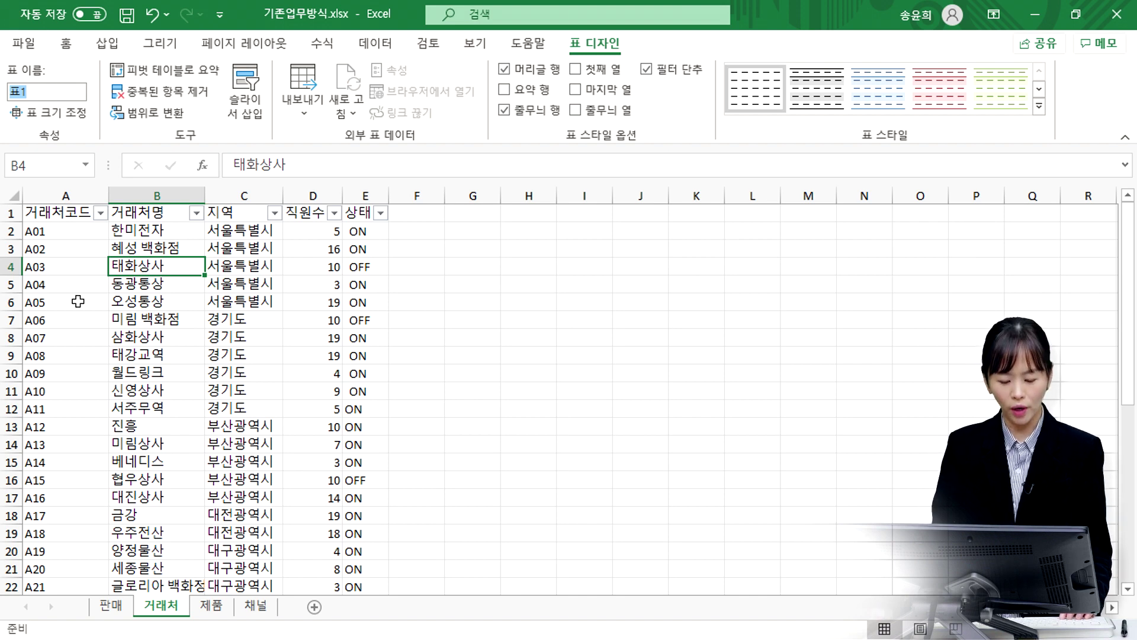
{"action": "key", "text": "BackSpace"}
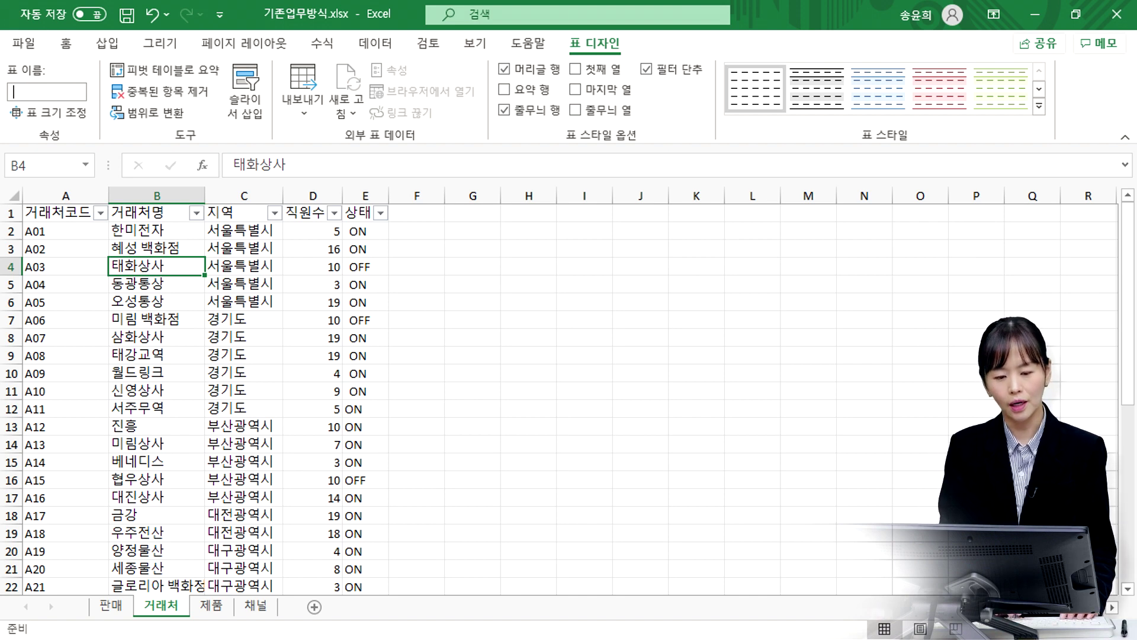
{"action": "type", "text": "거래처"}
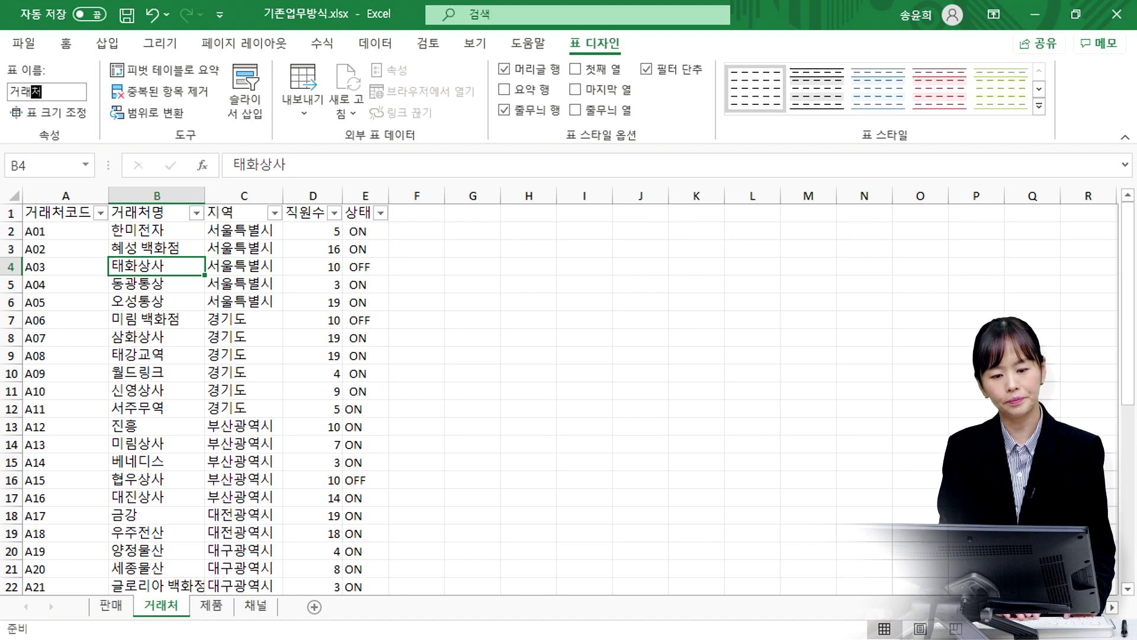
{"action": "key", "text": "Return"}
Convert the 제품 sheet's data range A1:G647 into a table with headers
{"action": "left_click", "coordinate": [216, 613]}
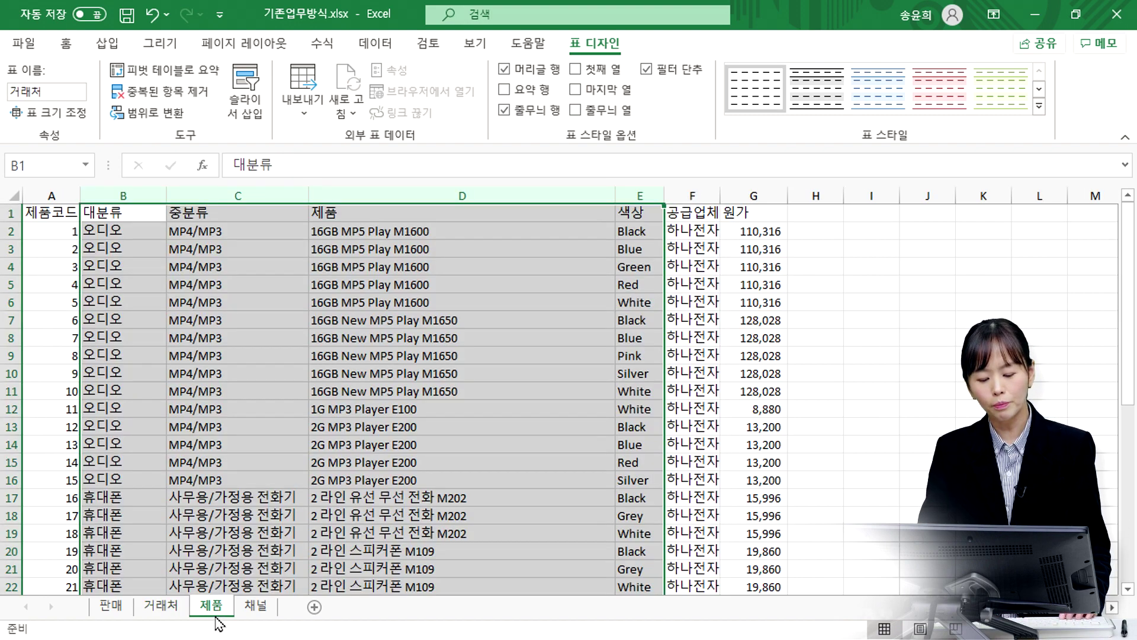
{"action": "left_click", "coordinate": [200, 319]}
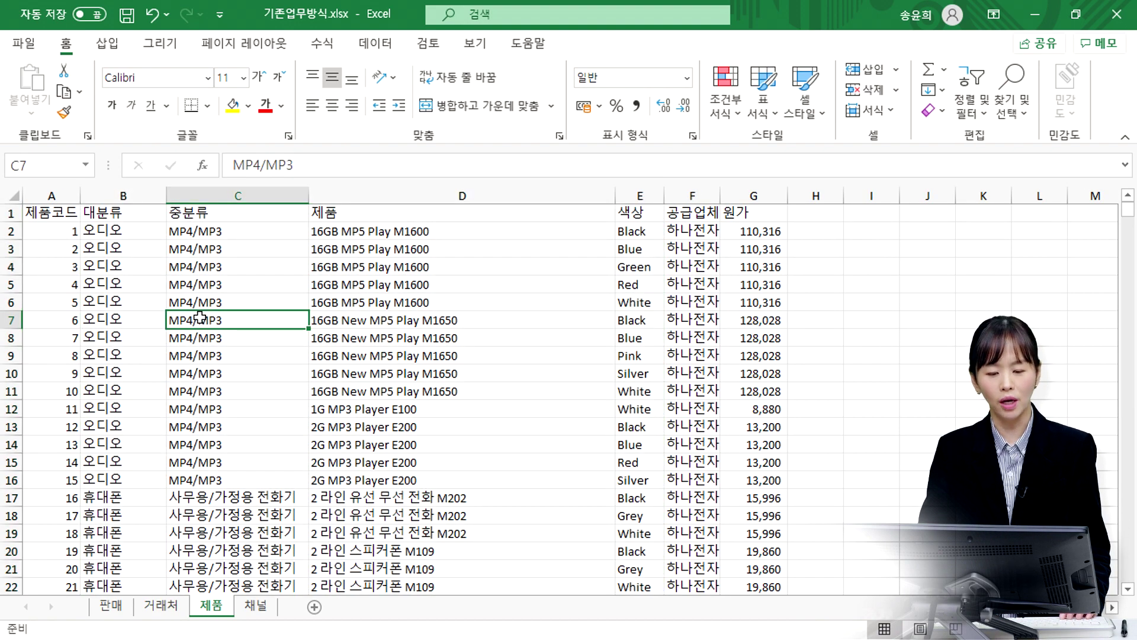
{"action": "left_click", "coordinate": [107, 44]}
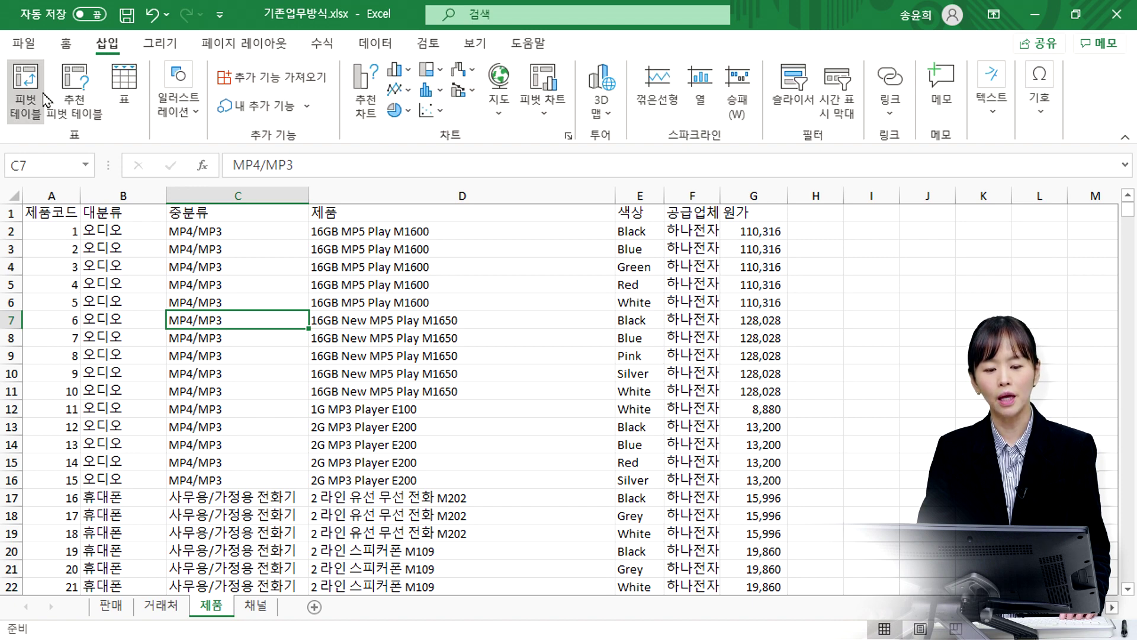
{"action": "left_click", "coordinate": [124, 86]}
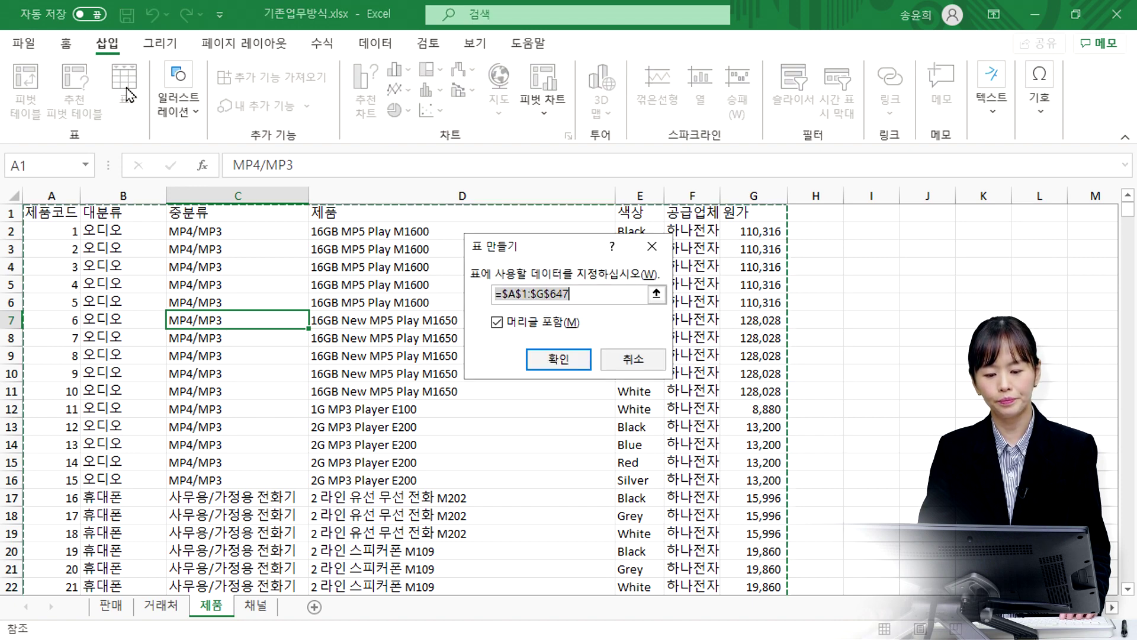
{"action": "left_click", "coordinate": [576, 372]}
Name the table on the 제품 sheet 제품
{"action": "left_click", "coordinate": [47, 93]}
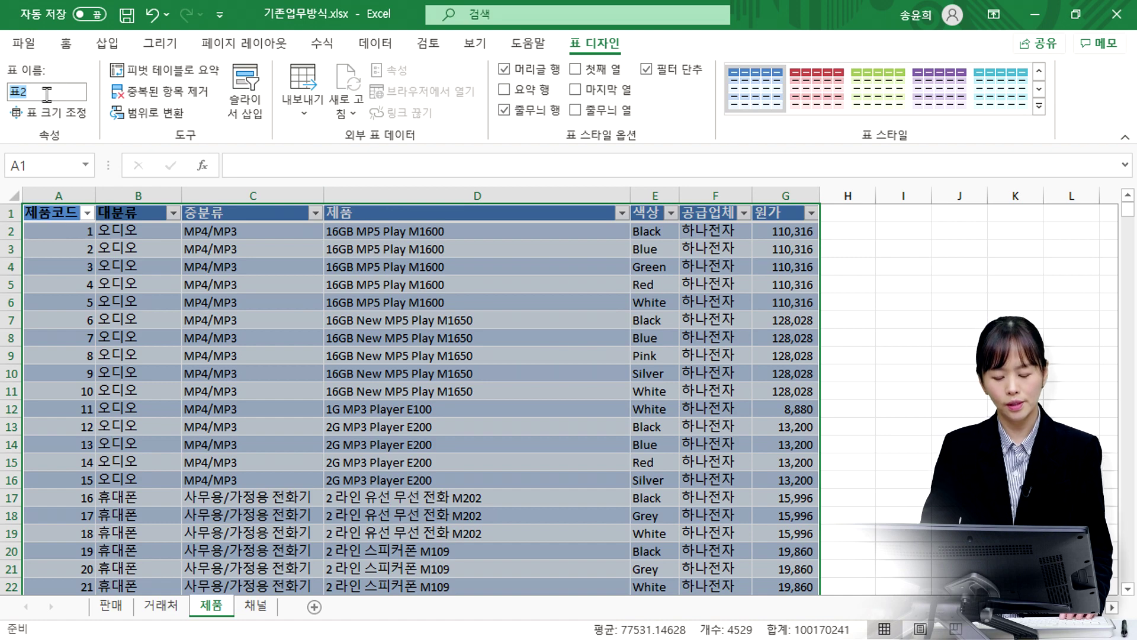
{"action": "type", "text": "제품"}
{"action": "key", "text": "Return"}
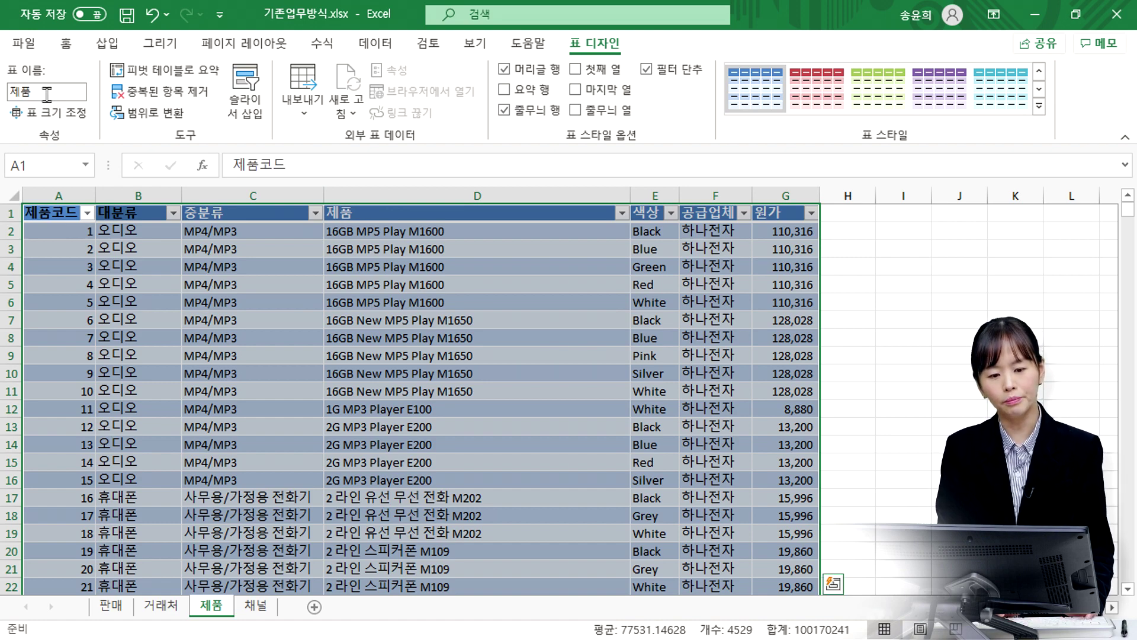
{"action": "left_click", "coordinate": [107, 42]}
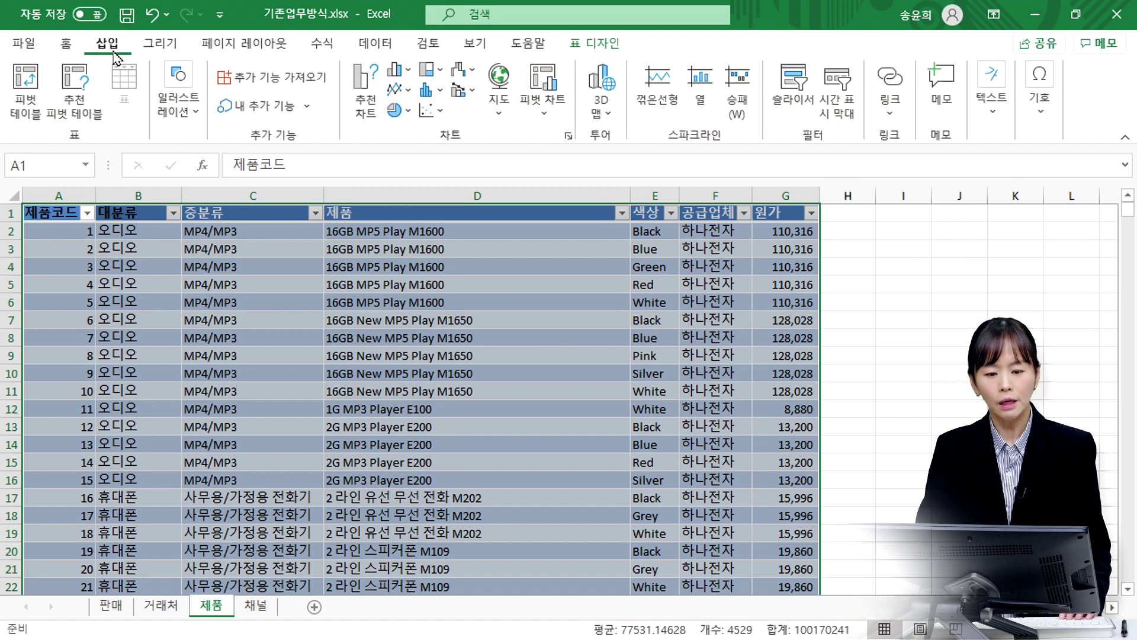
{"action": "left_click", "coordinate": [119, 266]}
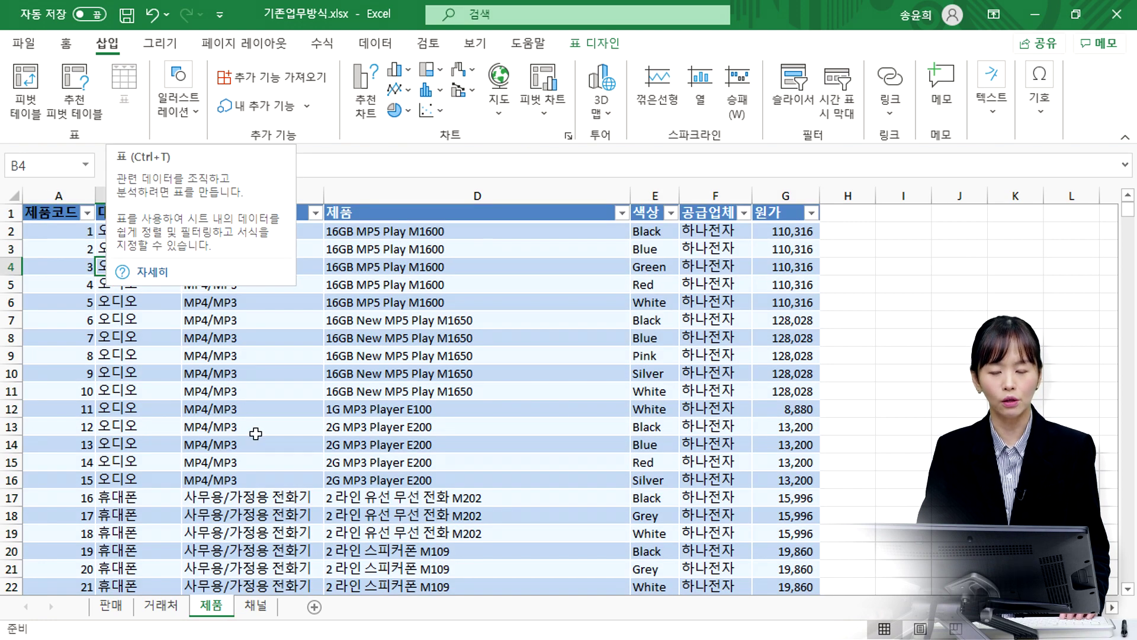
Convert the 채널 sheet's data range A1:B5 into a table with headers
{"action": "left_click", "coordinate": [256, 606]}
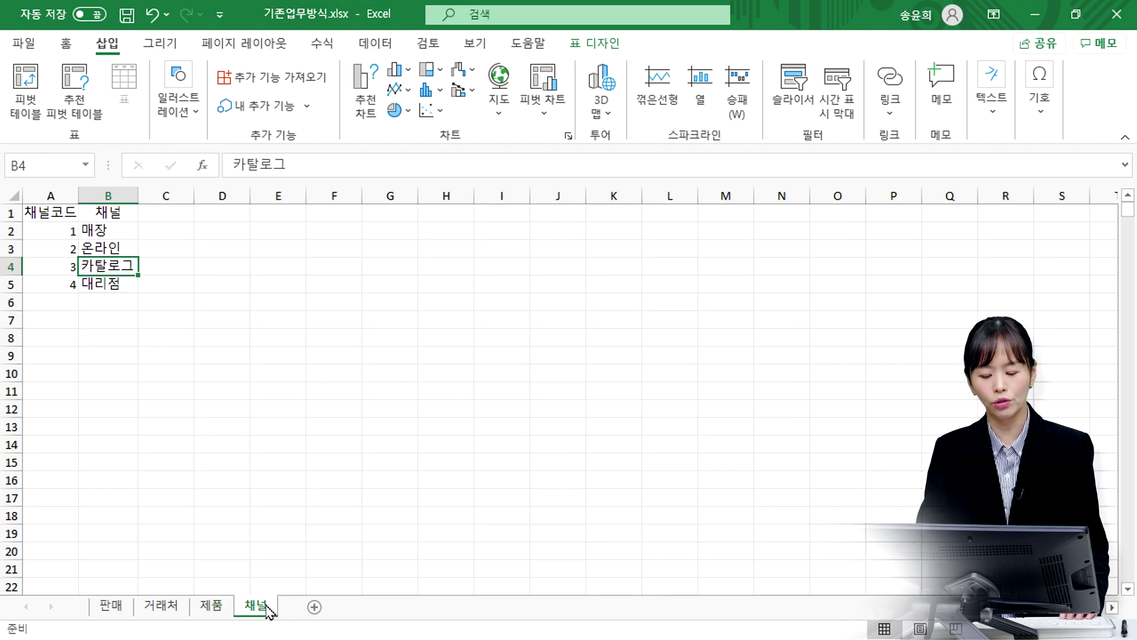
{"action": "left_click", "coordinate": [72, 231]}
{"action": "key", "text": "ctrl+t"}
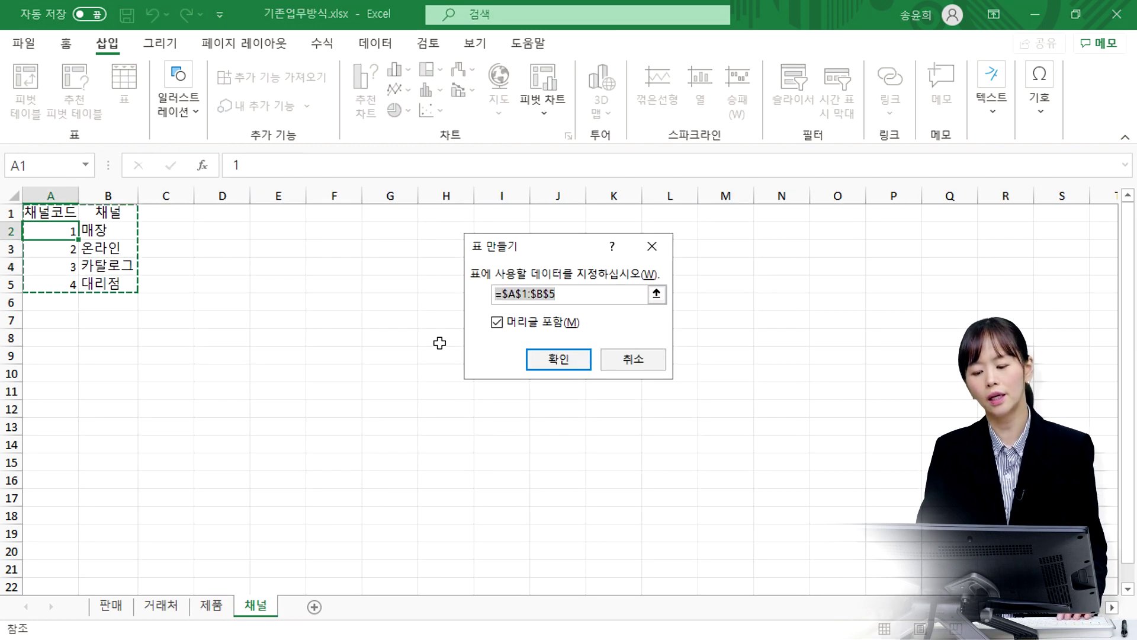
{"action": "key", "text": "Return"}
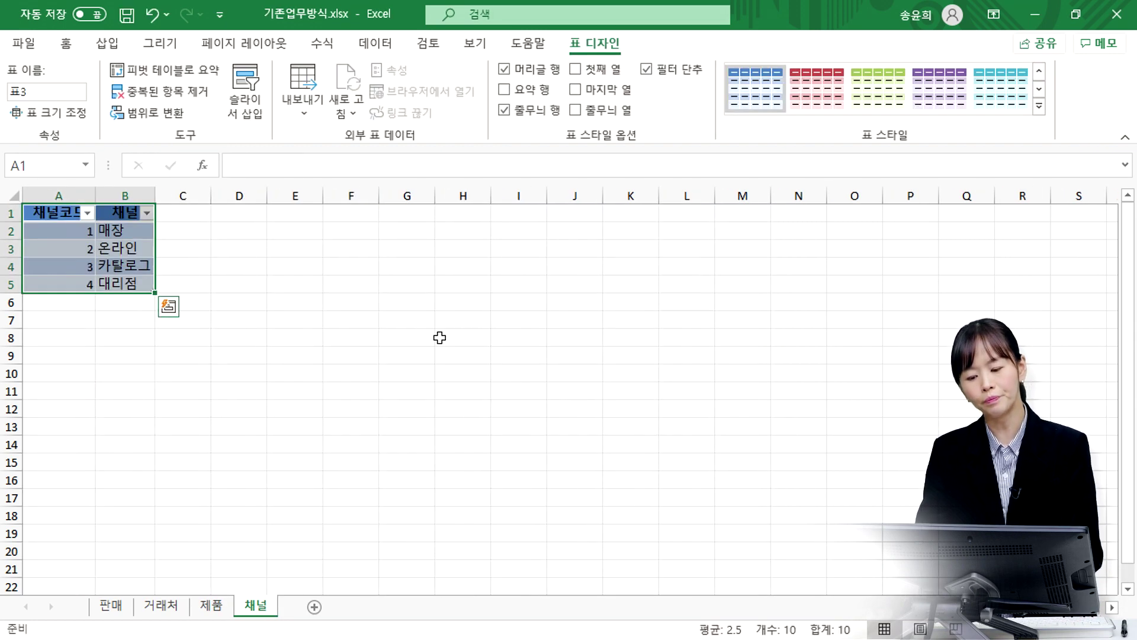
Name the table on the 채널 sheet 채널
{"action": "left_click", "coordinate": [37, 90]}
{"action": "type", "text": "채널"}
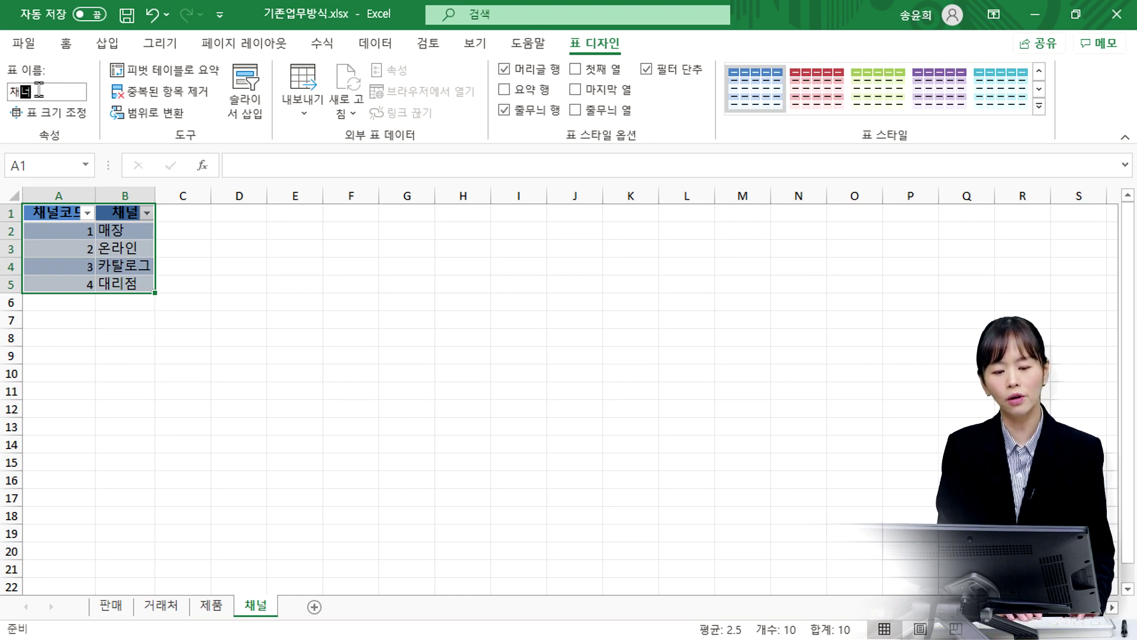
{"action": "key", "text": "Return"}
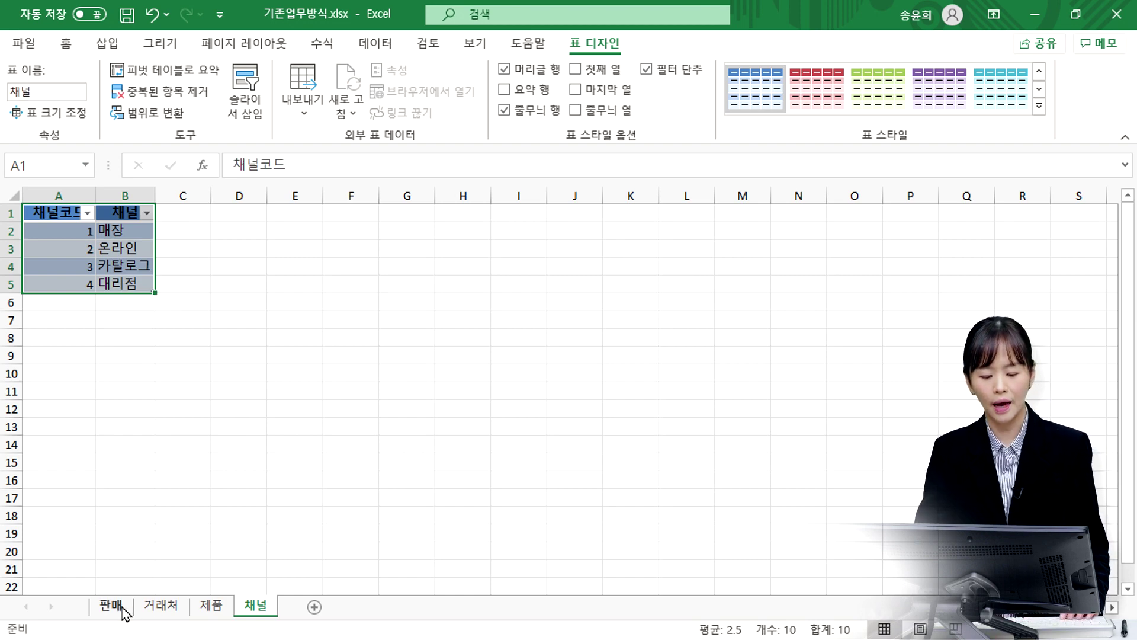
Insert six blank columns between the 채널코드 and 원가 columns on the 판매 sheet
{"action": "left_click", "coordinate": [106, 606]}
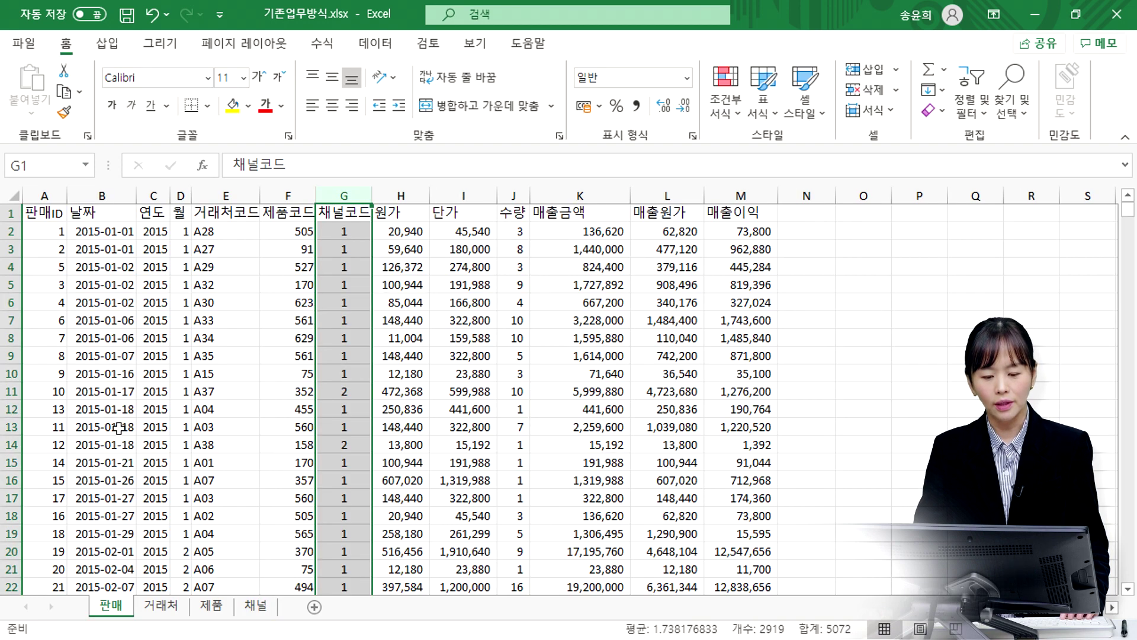
{"action": "left_click", "coordinate": [178, 284]}
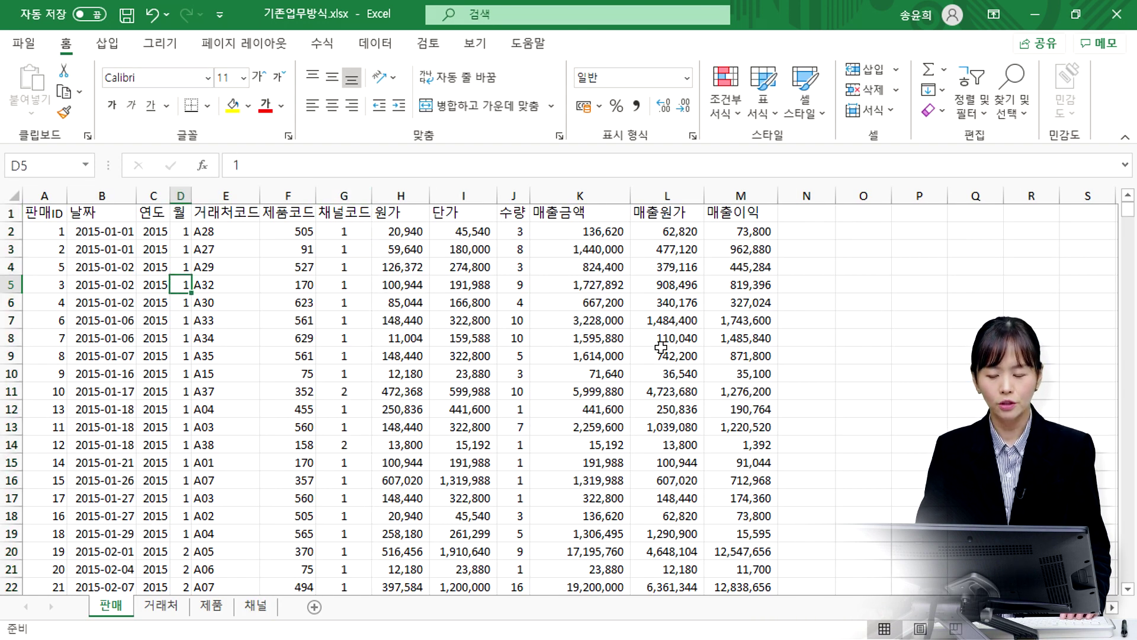
{"action": "left_click", "coordinate": [235, 208]}
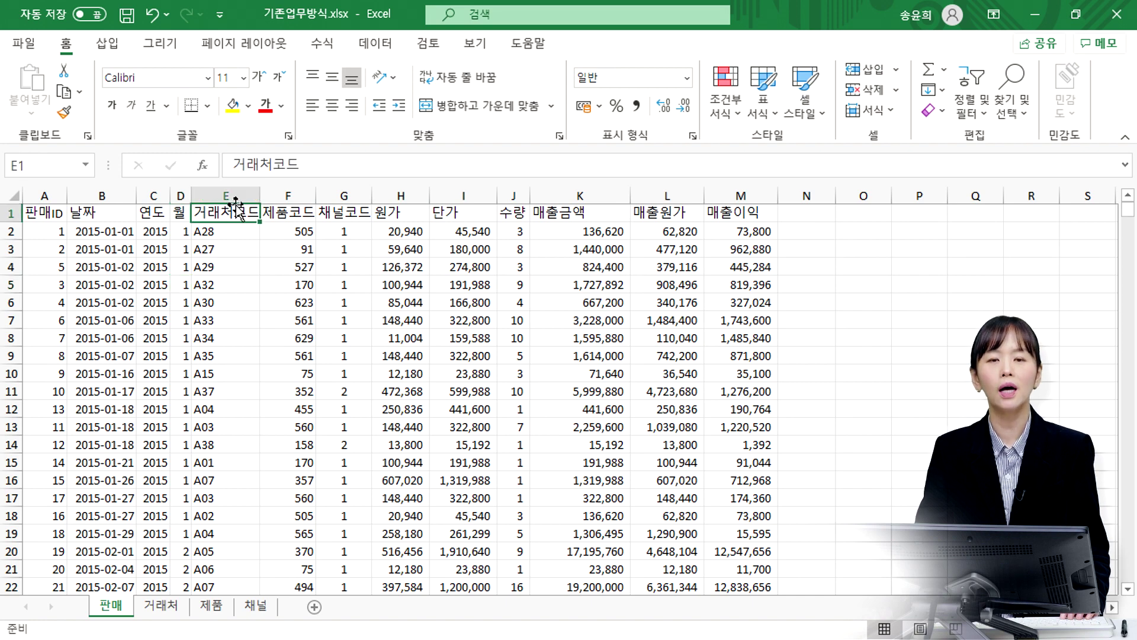
{"action": "left_click", "coordinate": [292, 195]}
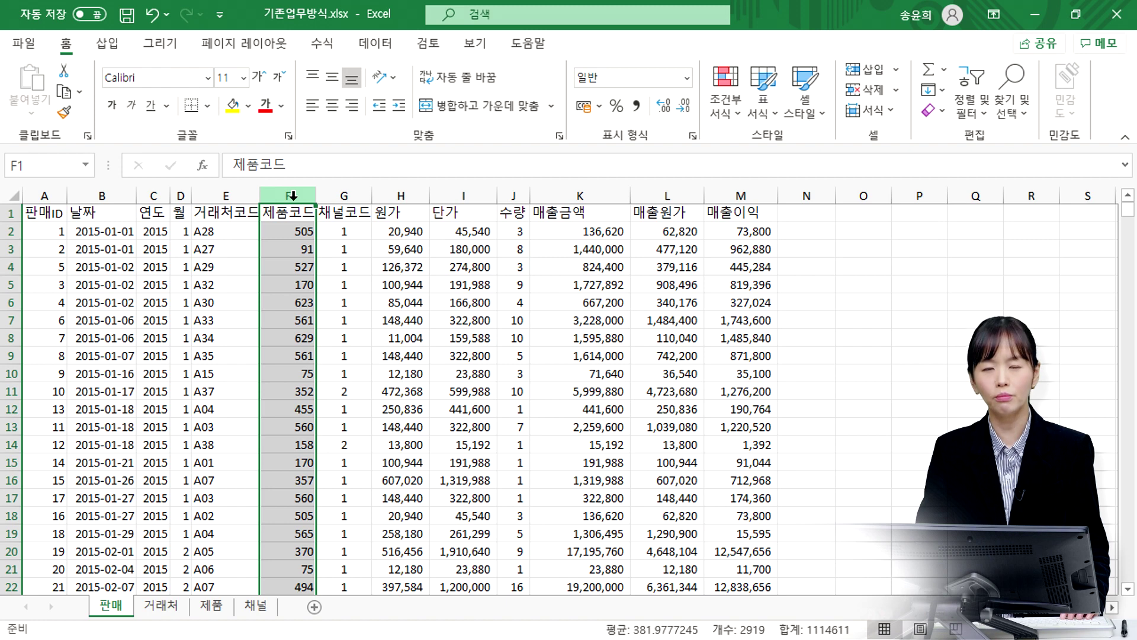
{"action": "left_click", "coordinate": [344, 195]}
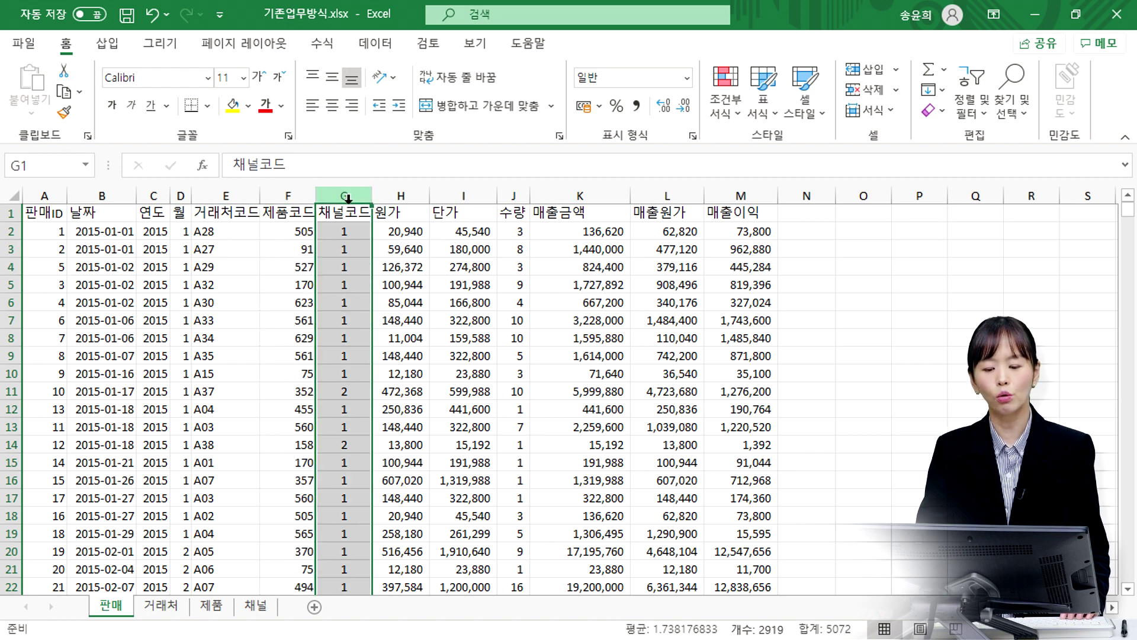
{"action": "left_click", "coordinate": [406, 197]}
{"action": "left_click_drag", "start_coordinate": [406, 197], "coordinate": [764, 261]}
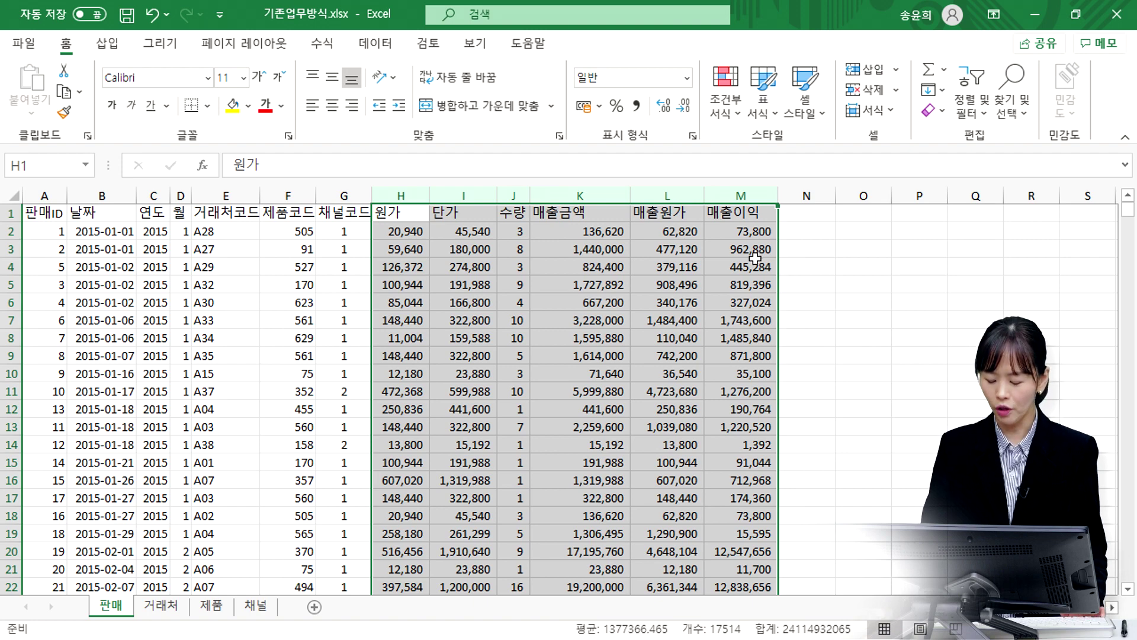
{"action": "key", "text": "ctrl+plus"}
Enter the customer column headers 거래처명 and 지역 in H1 and I1 of the 판매 sheet
{"action": "left_click", "coordinate": [410, 211]}
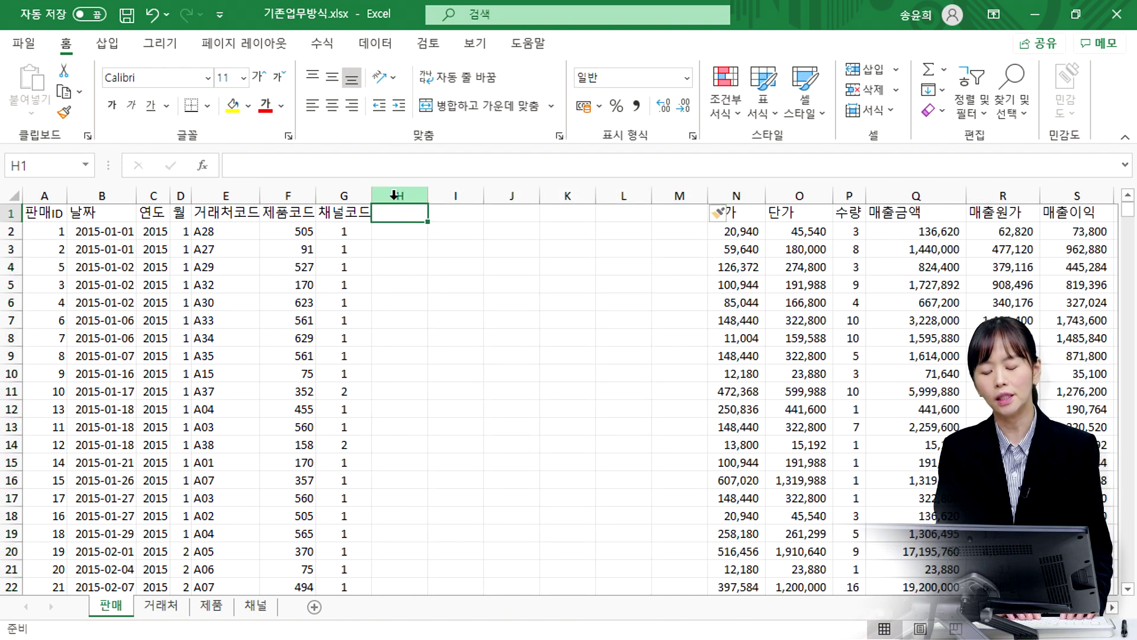
{"action": "type", "text": "r"}
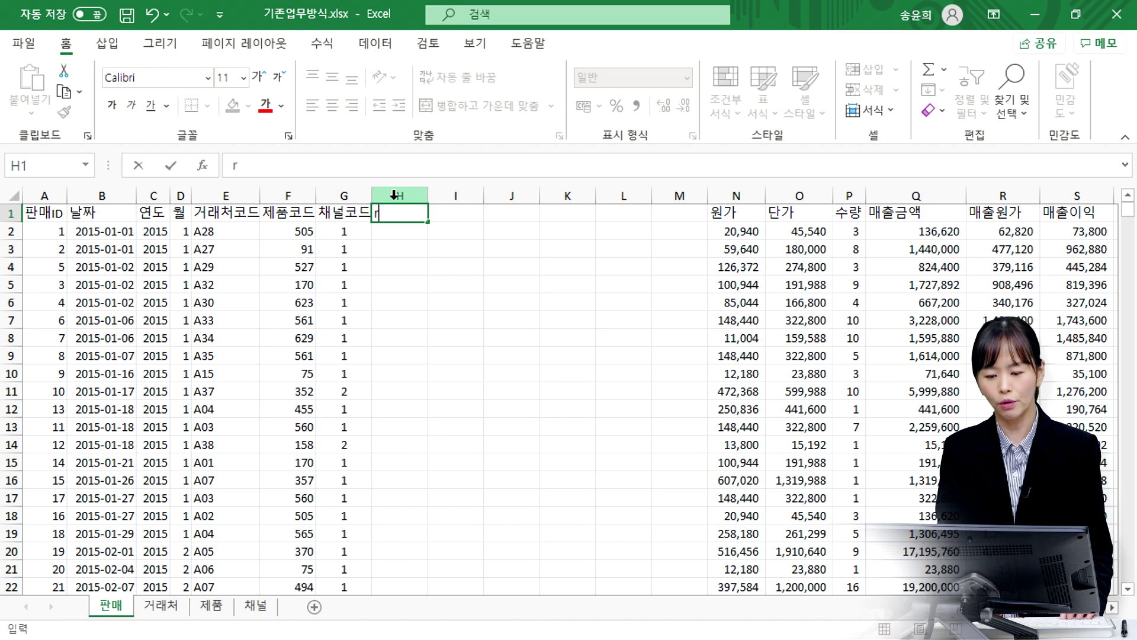
{"action": "type", "text": "jf거래처"}
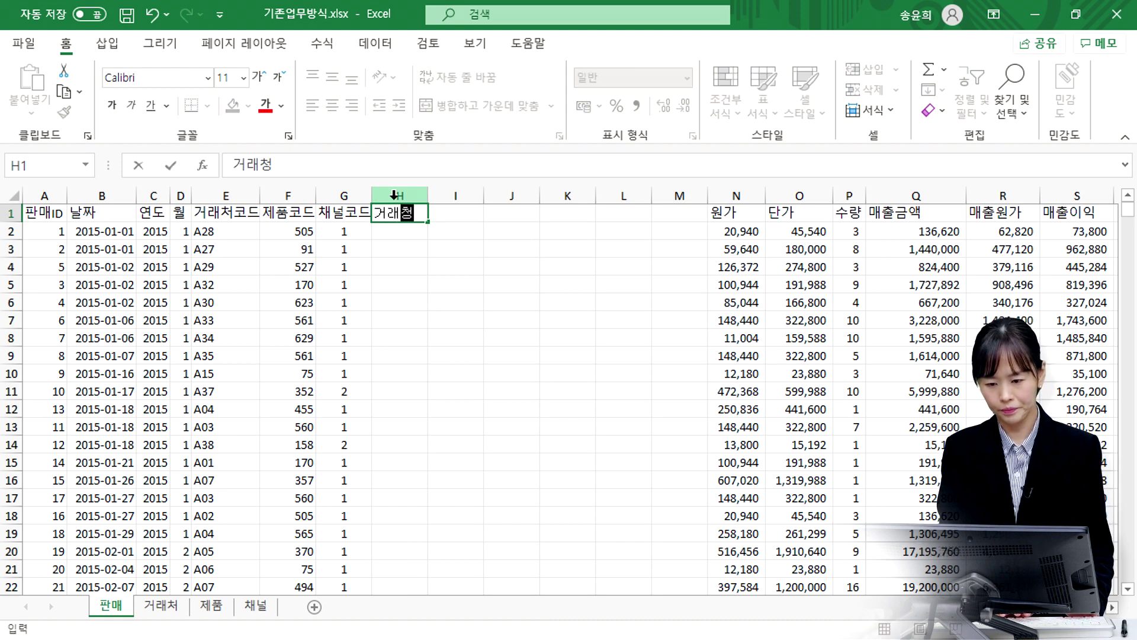
{"action": "type", "text": "명"}
{"action": "key", "text": "Tab"}
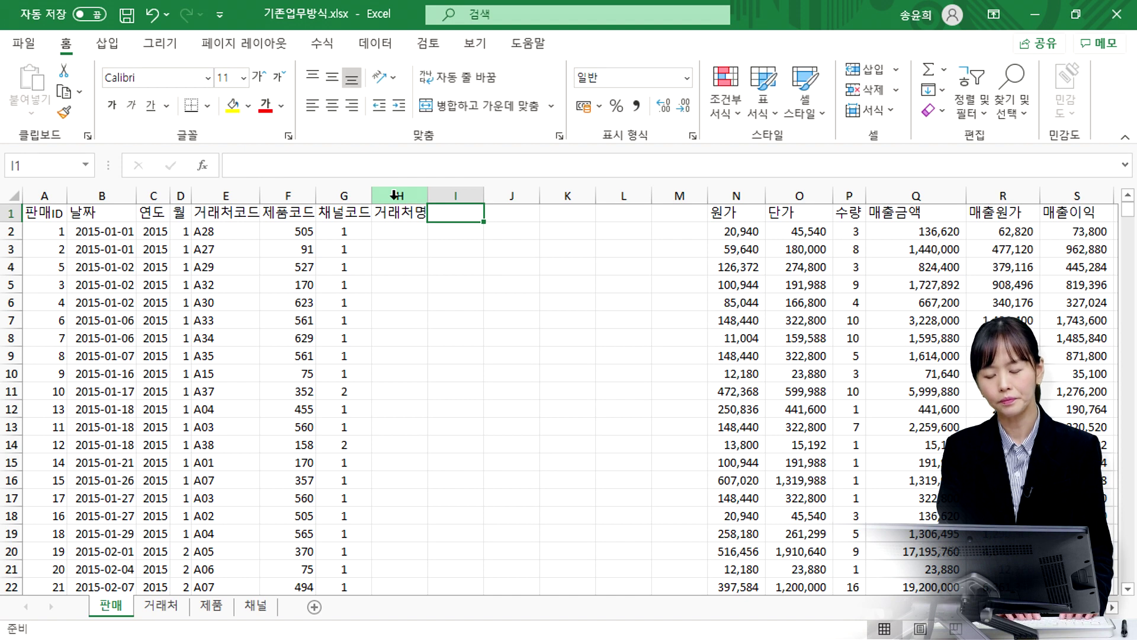
{"action": "type", "text": "지역"}
{"action": "key", "text": "Tab"}
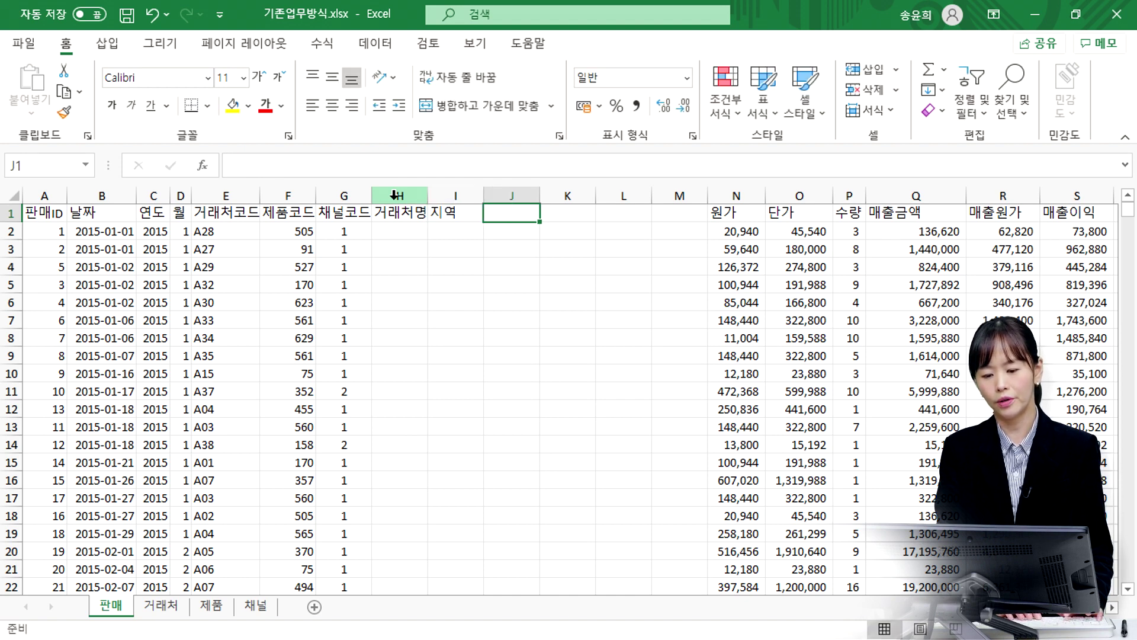
Enter the product column headers 대분류, 중분류, 제품명 and 색상 in J1:M1
{"action": "type", "text": "대분류"}
{"action": "key", "text": "Tab"}
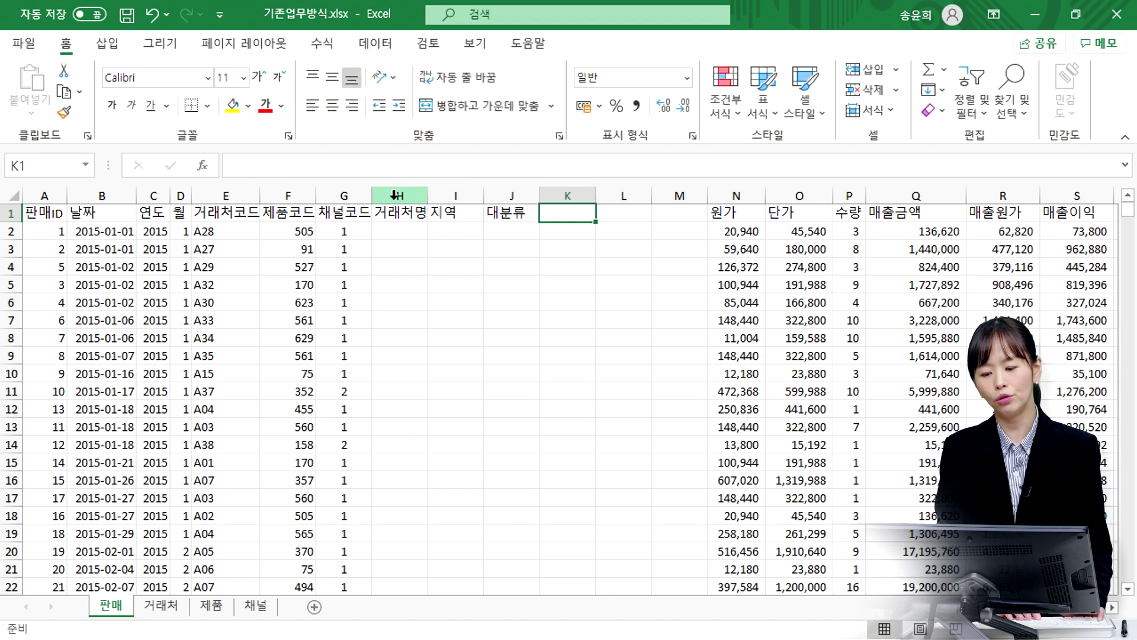
{"action": "type", "text": "중분류"}
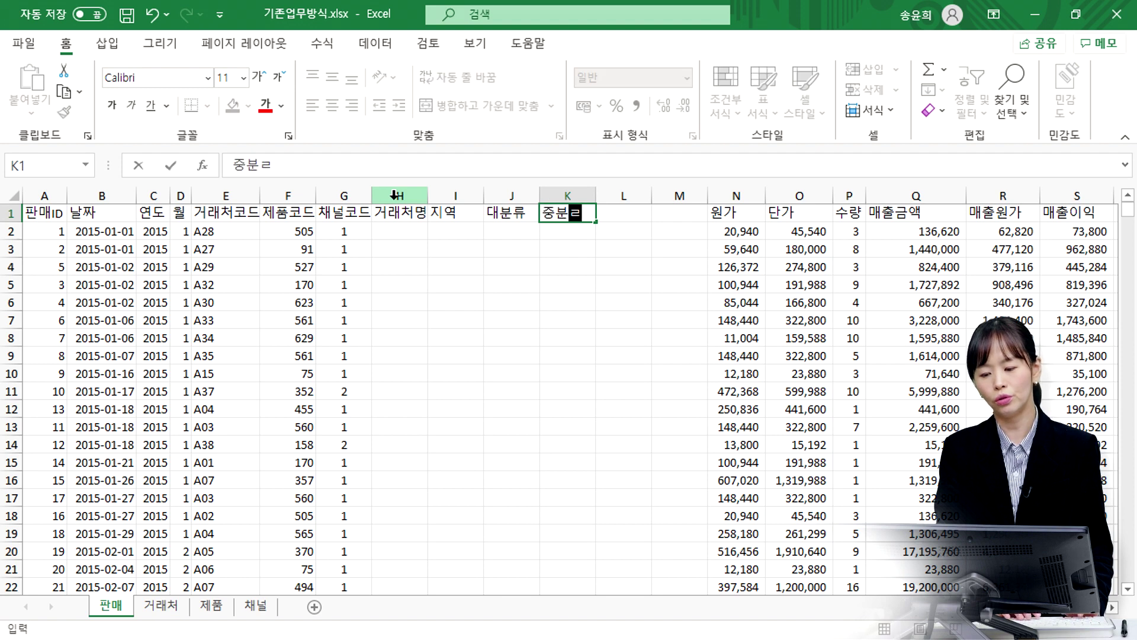
{"action": "key", "text": "Tab"}
{"action": "type", "text": "제푸"}
{"action": "type", "text": "ㅇ"}
{"action": "key", "text": "Tab"}
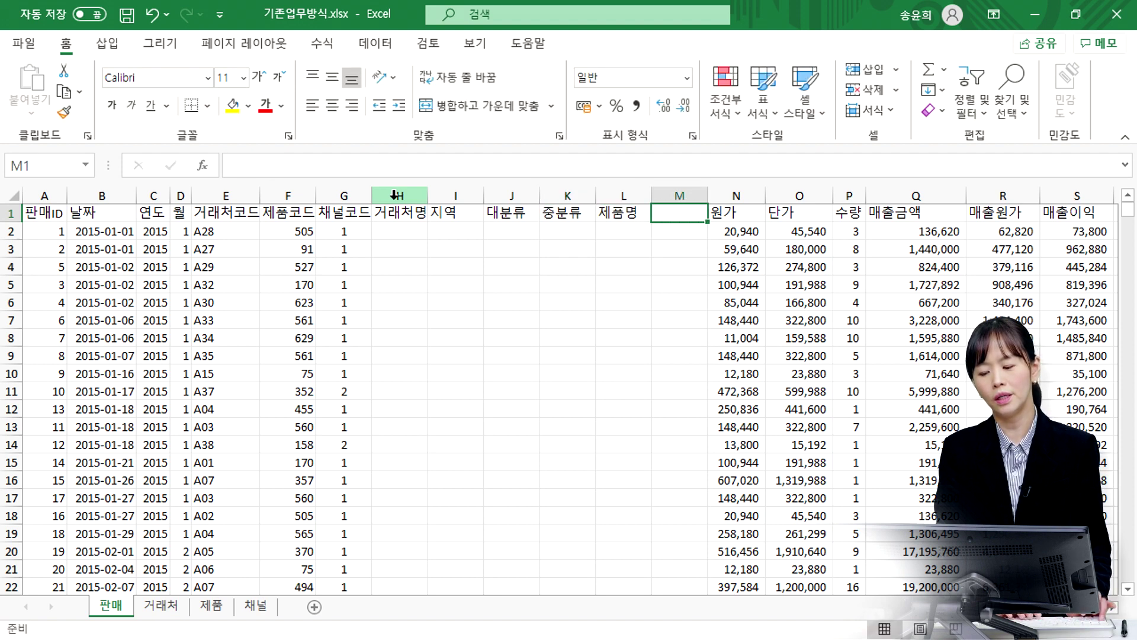
{"action": "type", "text": "색상"}
{"action": "key", "text": "Tab"}
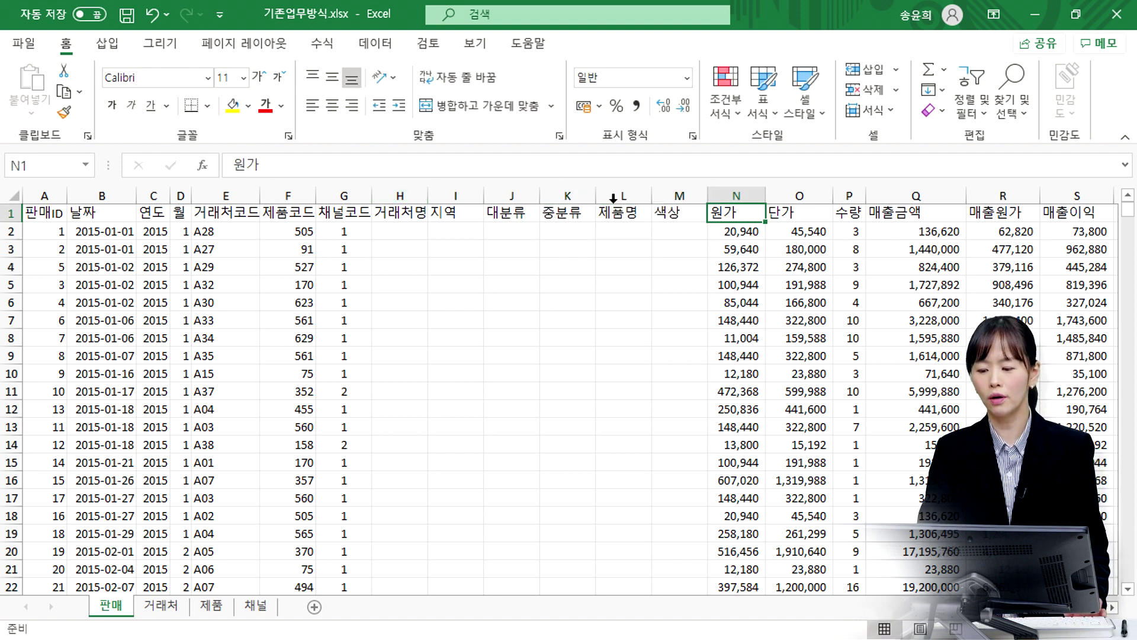
Insert one more blank column before 원가 and enter the header 채널명 in N1
{"action": "left_click", "coordinate": [749, 190]}
{"action": "key", "text": "ctrl+shift+equal"}
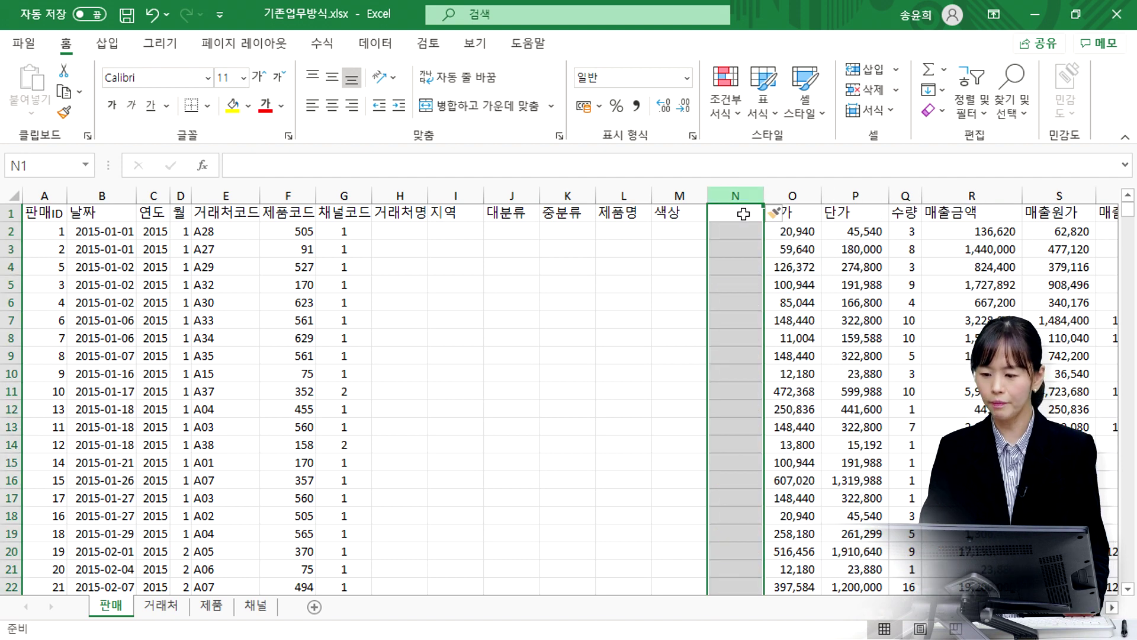
{"action": "left_click", "coordinate": [749, 217]}
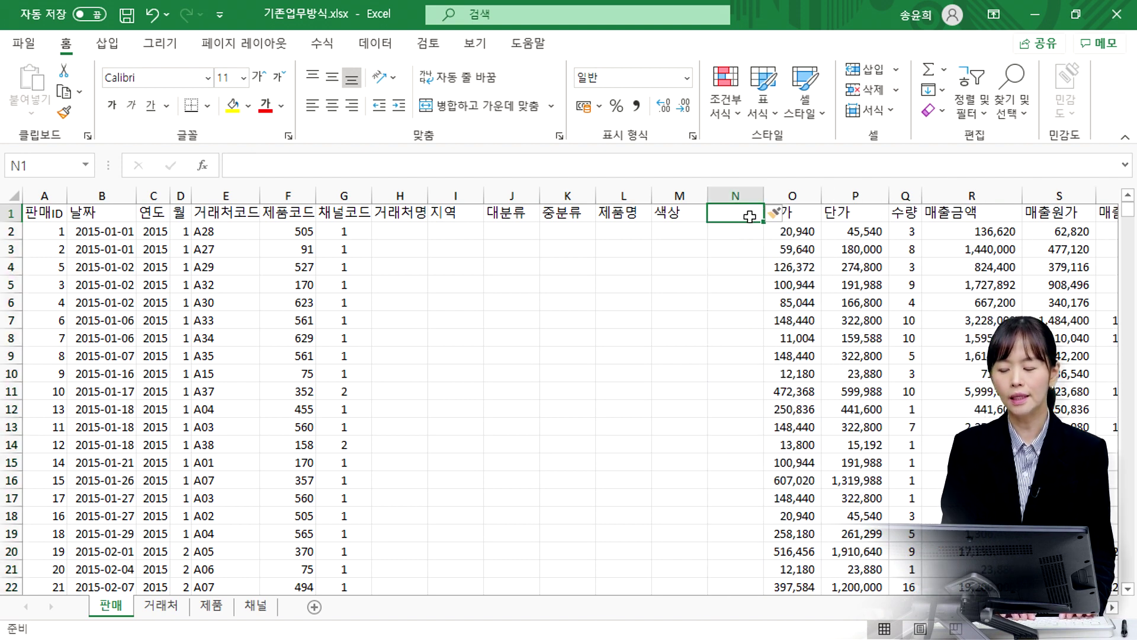
{"action": "type", "text": "채널명"}
{"action": "key", "text": "Return"}
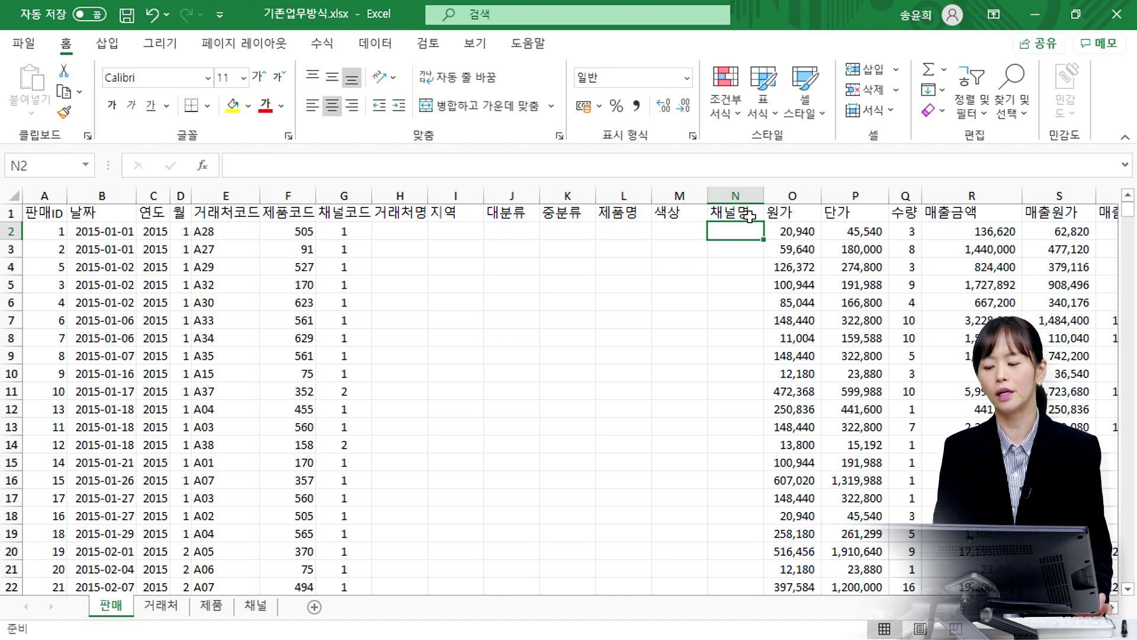
{"action": "left_click", "coordinate": [411, 234]}
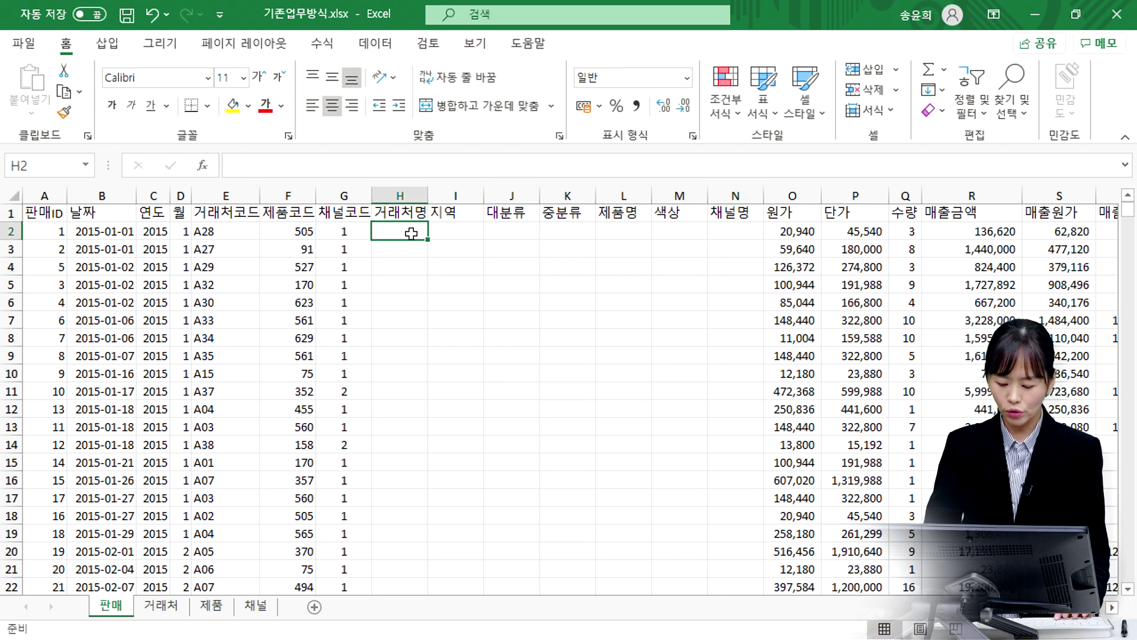
Enter =VLOOKUP(E2,거래처,2,0) in H2 to look up the customer name for the 거래처명 column
{"action": "type", "text": "=v"}
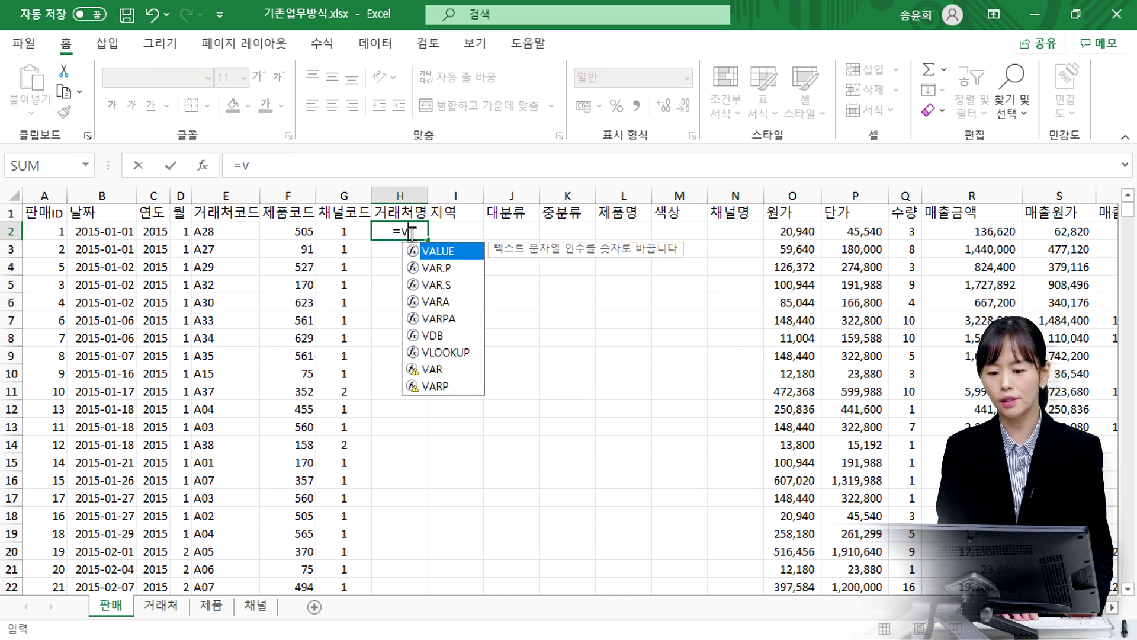
{"action": "type", "text": "l"}
{"action": "key", "text": "Tab"}
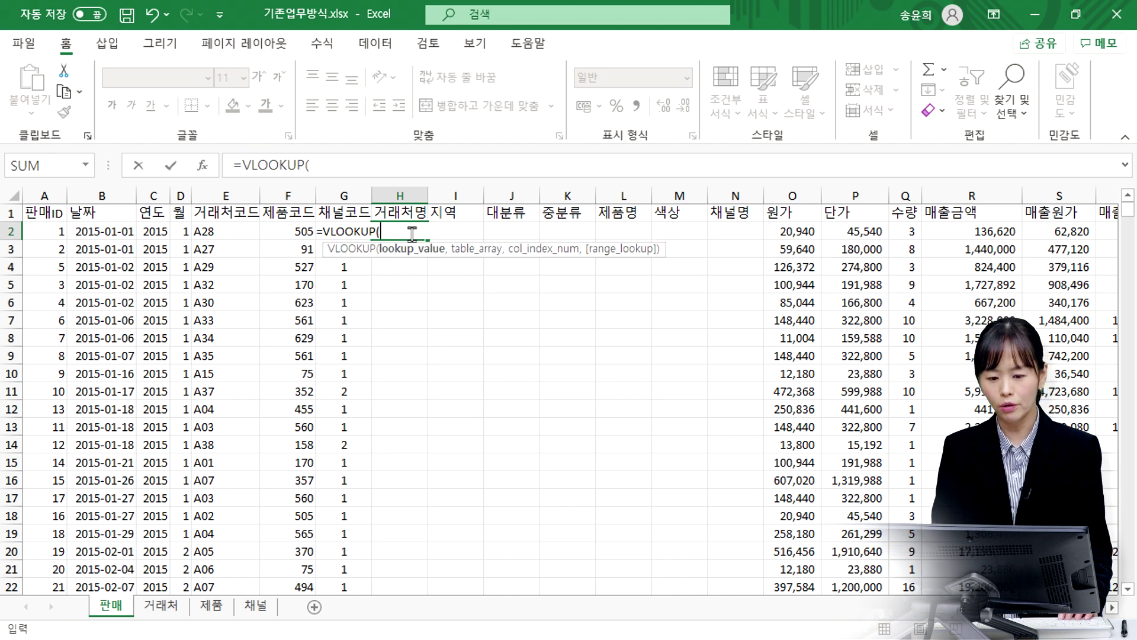
{"action": "key", "text": "Left"}
{"action": "key", "text": "Left"}
{"action": "key", "text": "Left"}
{"action": "type", "text": ","}
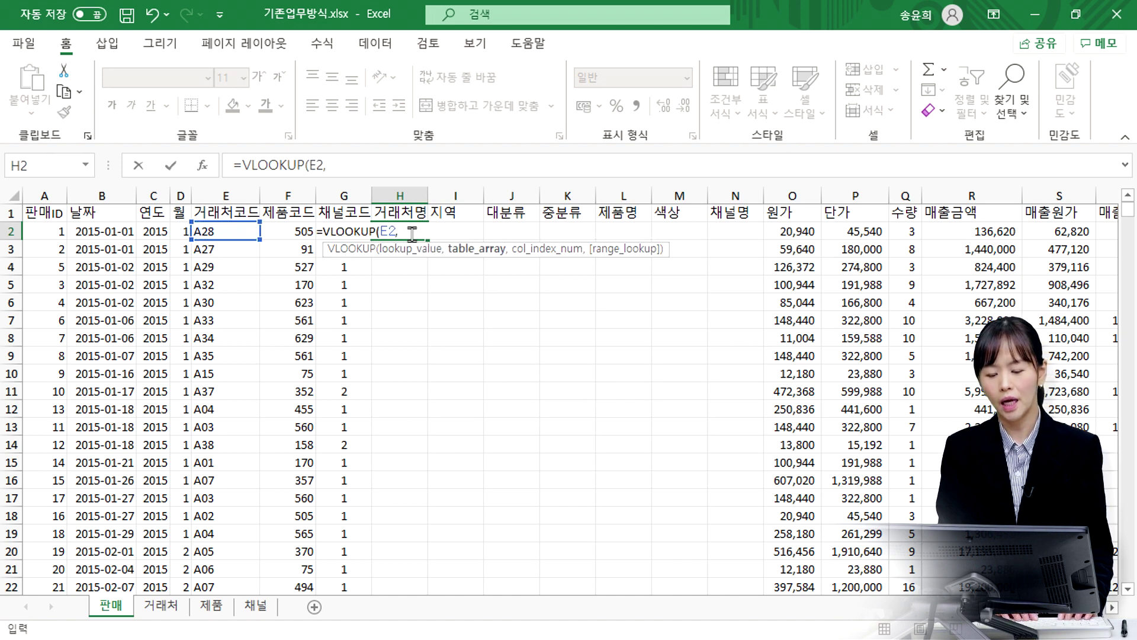
{"action": "type", "text": "거래처,"}
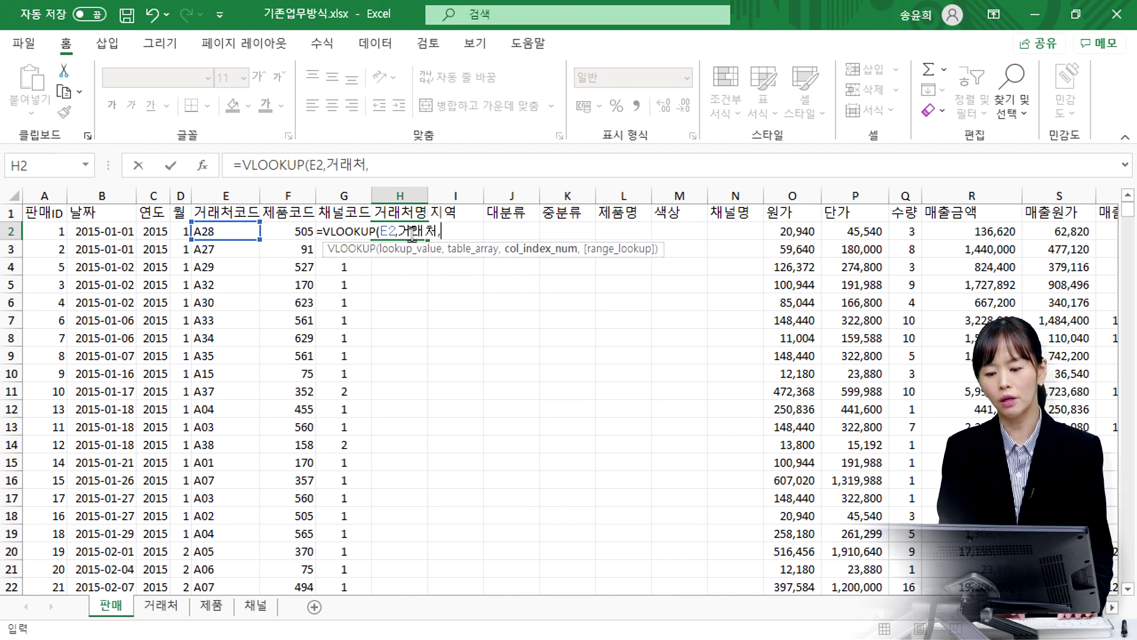
{"action": "type", "text": "2,"}
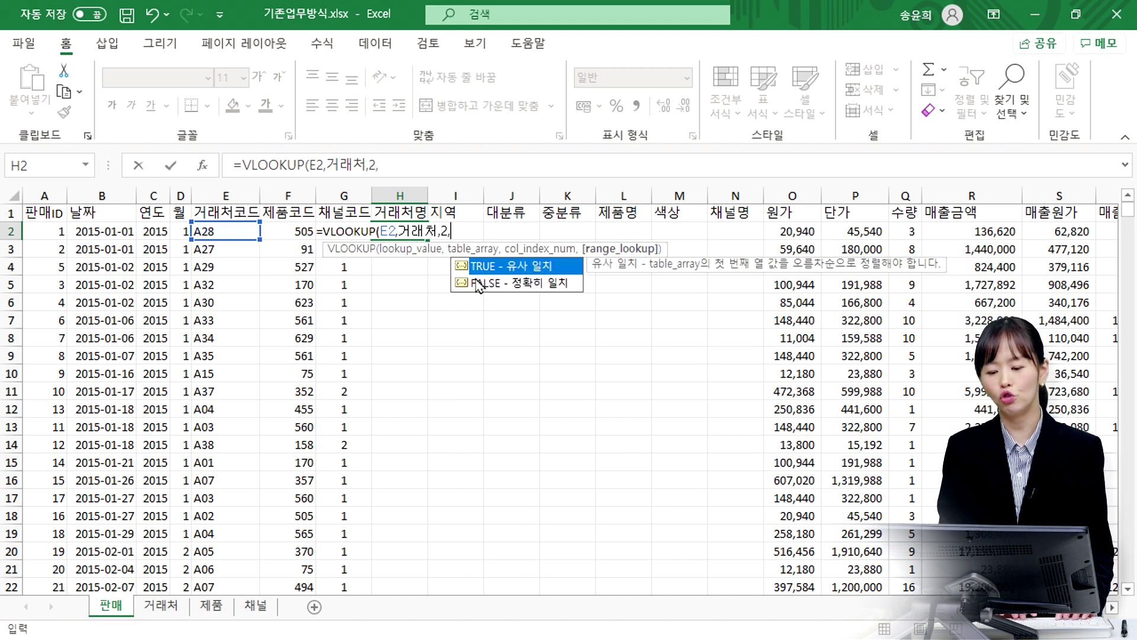
{"action": "type", "text": "0"}
{"action": "key", "text": "ctrl+Return"}
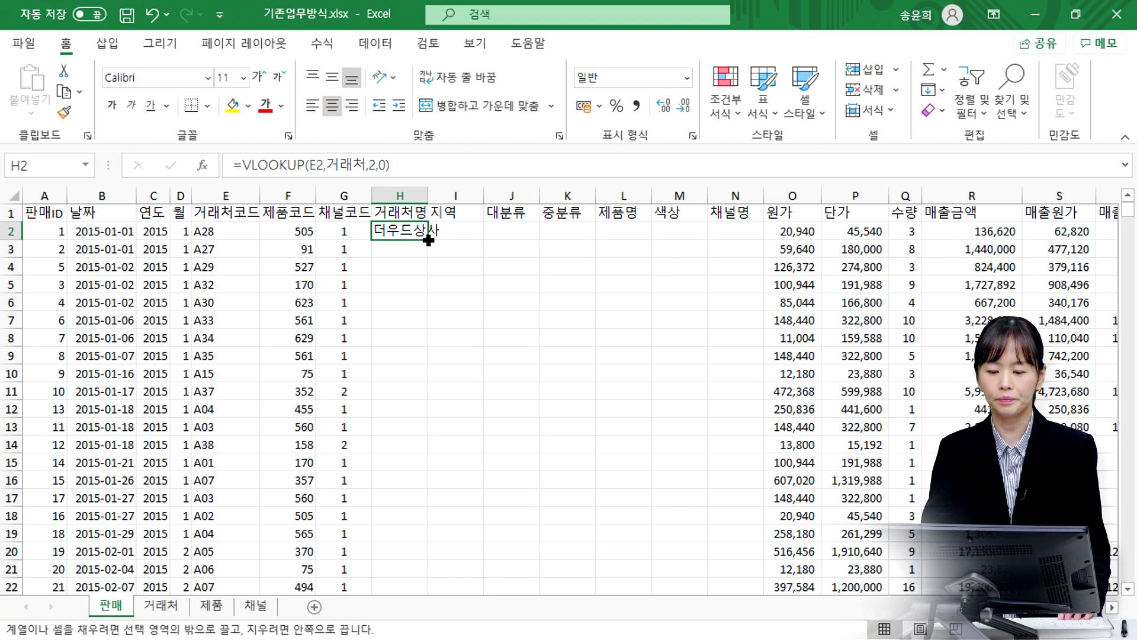
Fill the H2 formula down the 거래처명 column and make the column left-aligned and wide enough for the names
{"action": "double_click", "coordinate": [426, 241]}
{"action": "left_click", "coordinate": [313, 105]}
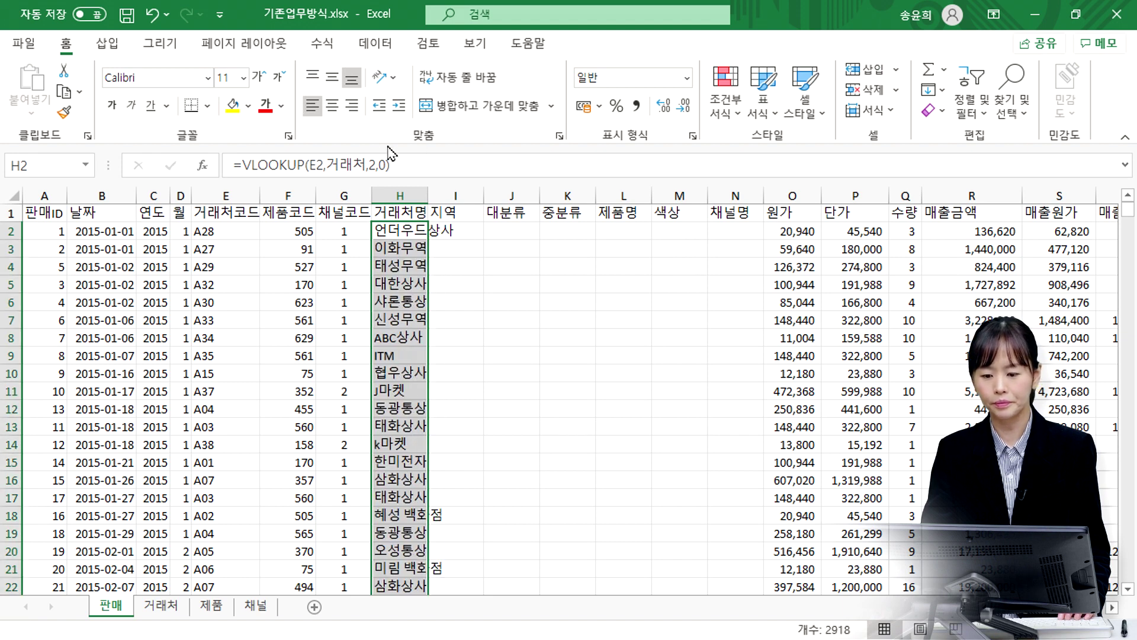
{"action": "left_click_drag", "start_coordinate": [429, 195], "coordinate": [476, 197]}
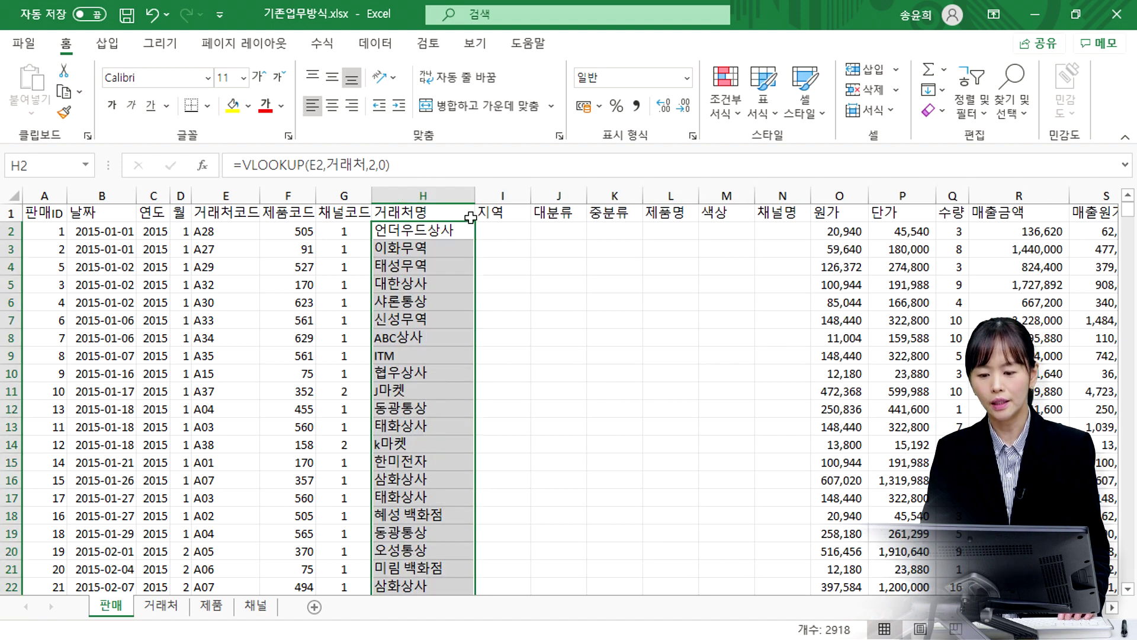
Reuse the H2 formula in I2 as =VLOOKUP(E2,거래처,3,0) and fill it down the 지역 column
{"action": "left_click_drag", "start_coordinate": [406, 166], "coordinate": [162, 149]}
{"action": "key", "text": "ctrl+c"}
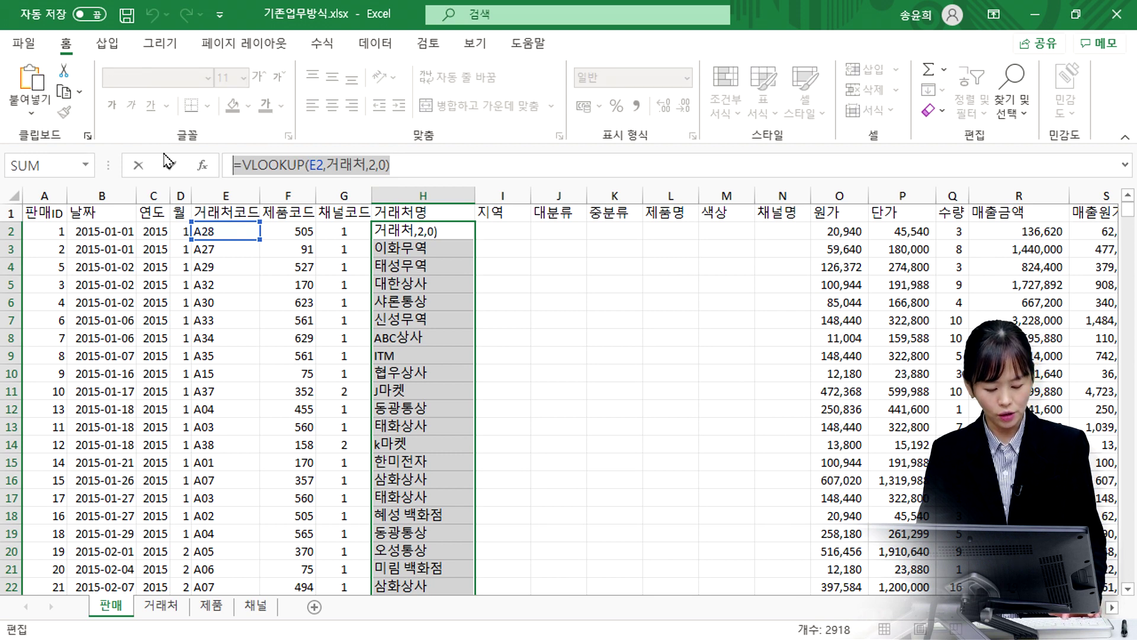
{"action": "key", "text": "Escape"}
{"action": "left_click", "coordinate": [506, 231]}
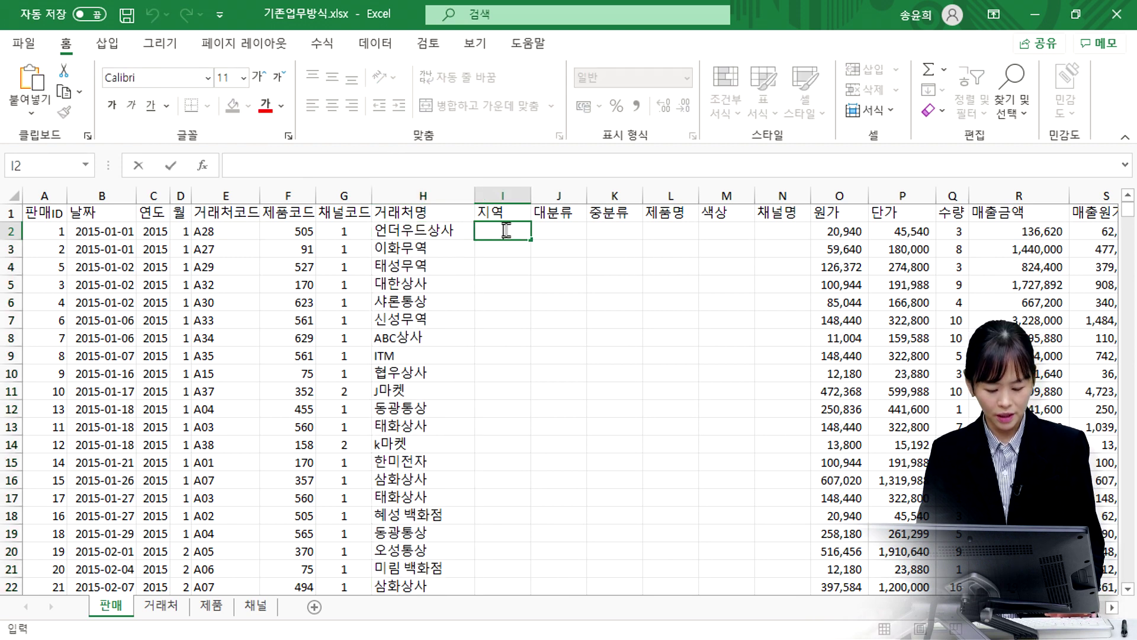
{"action": "key", "text": "ctrl+v"}
{"action": "left_click", "coordinate": [553, 231]}
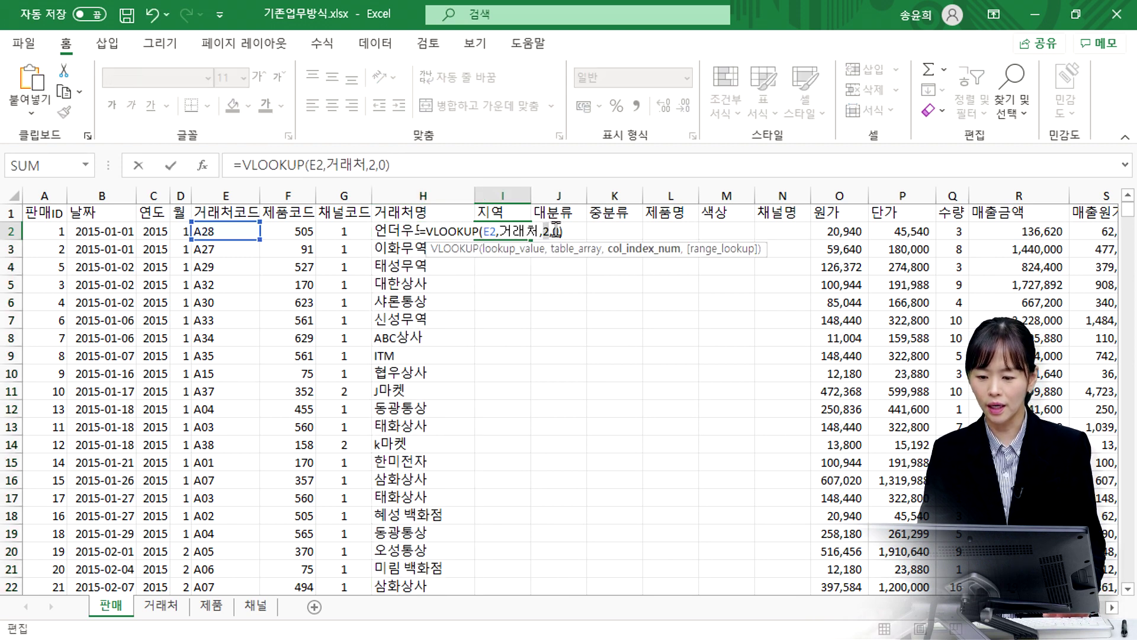
{"action": "key", "text": "Return"}
{"action": "left_click", "coordinate": [504, 234]}
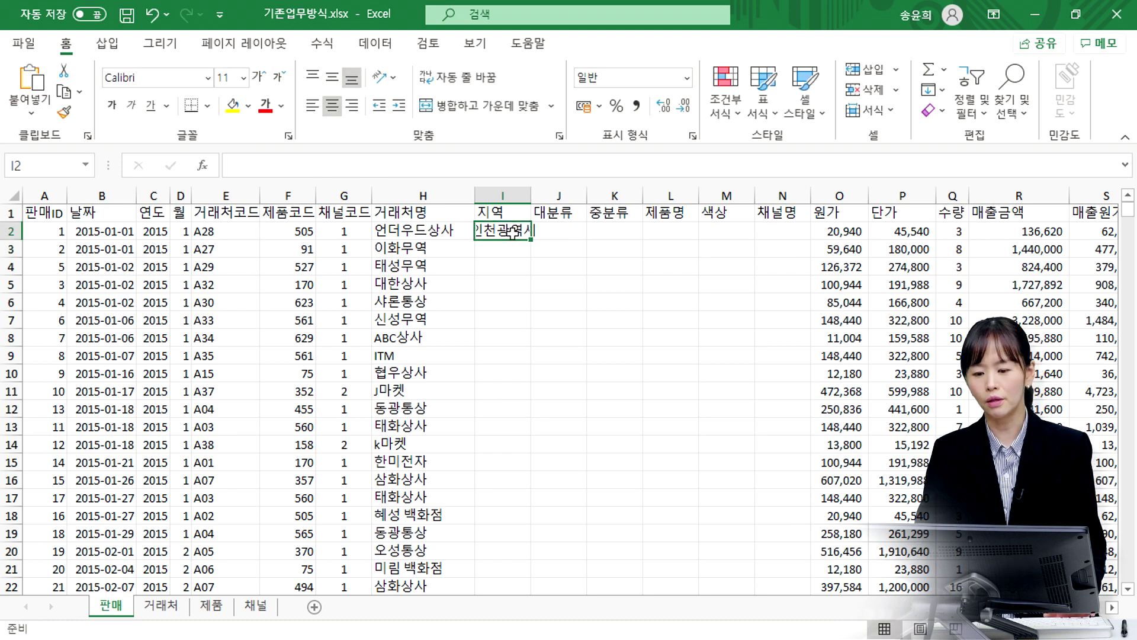
{"action": "double_click", "coordinate": [533, 243]}
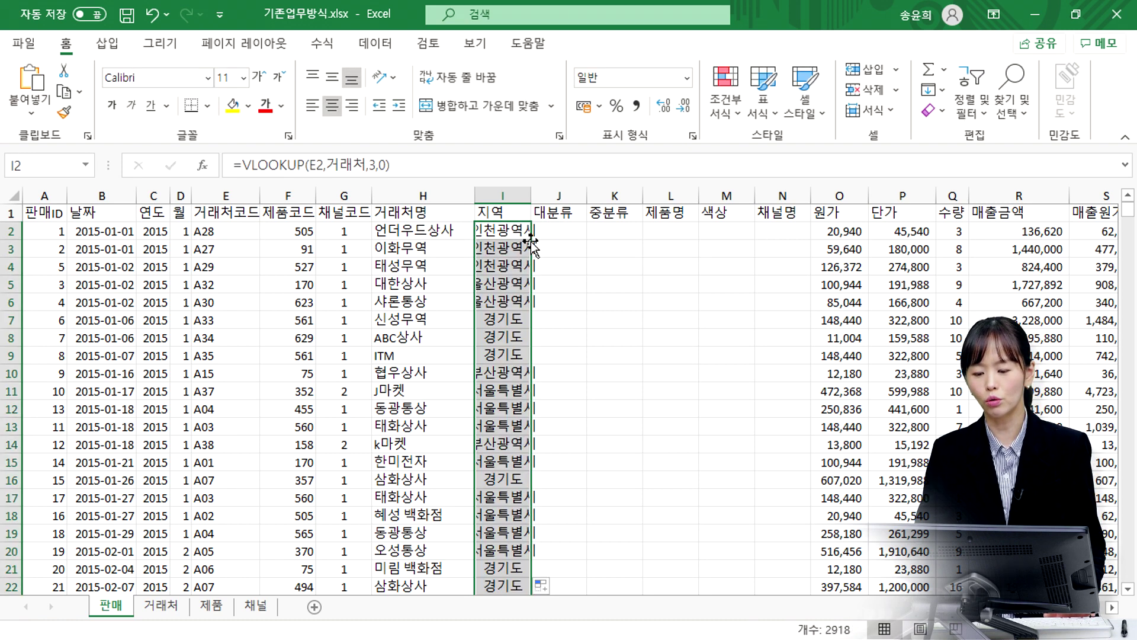
Enter =VLOOKUP(F2,제품,2,0) in J2 to look up the product's 대분류
{"action": "left_click", "coordinate": [553, 230]}
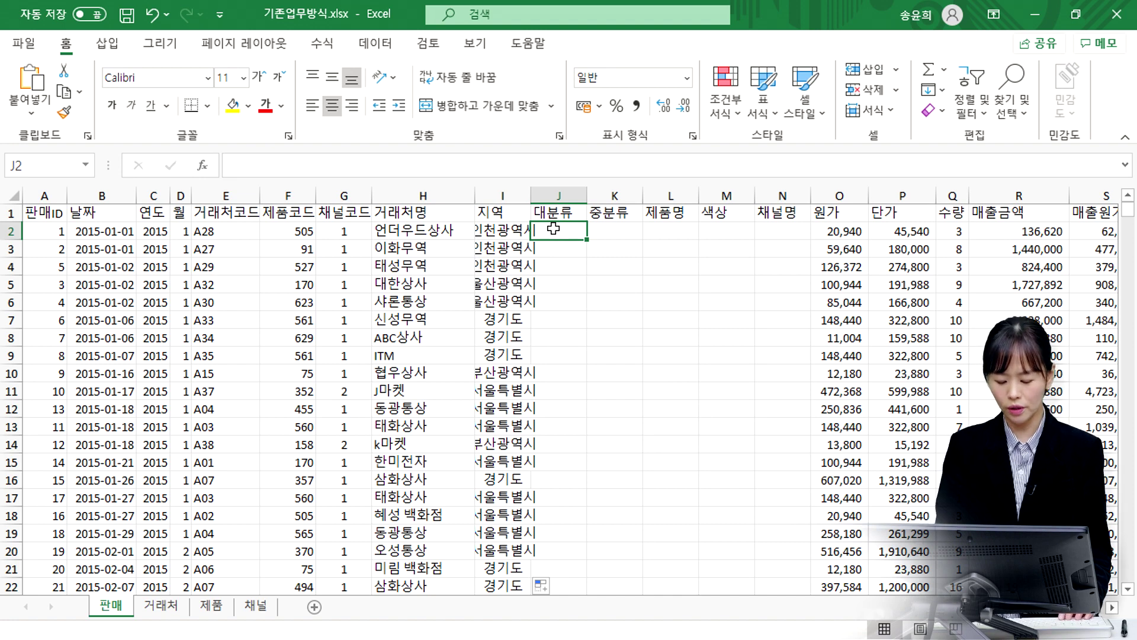
{"action": "type", "text": "=vl"}
{"action": "key", "text": "Tab"}
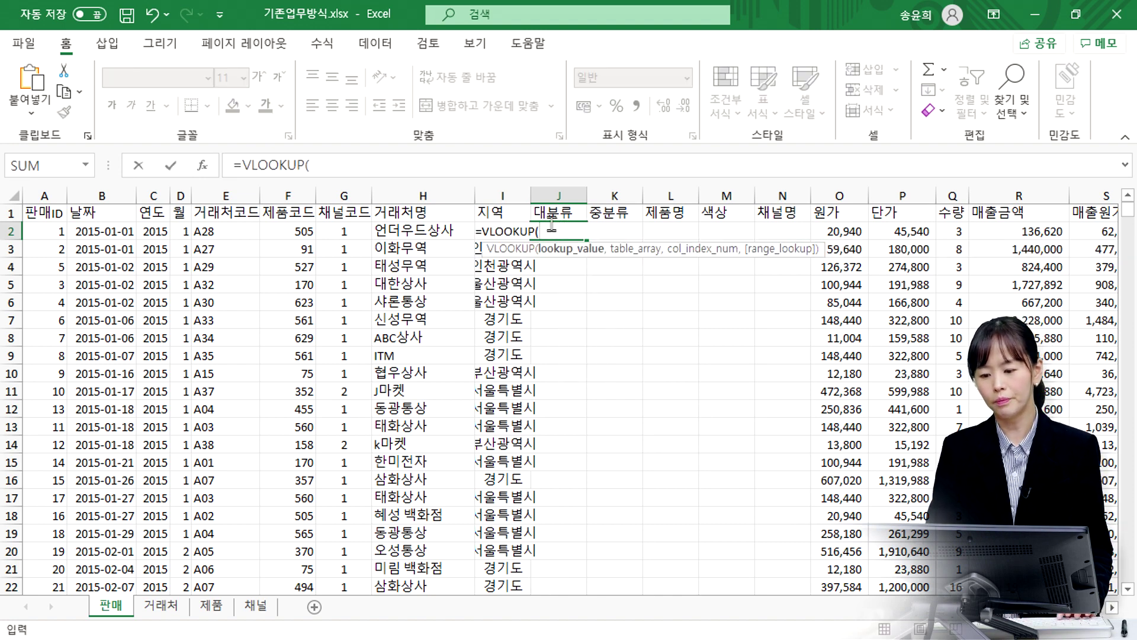
{"action": "left_click", "coordinate": [288, 233]}
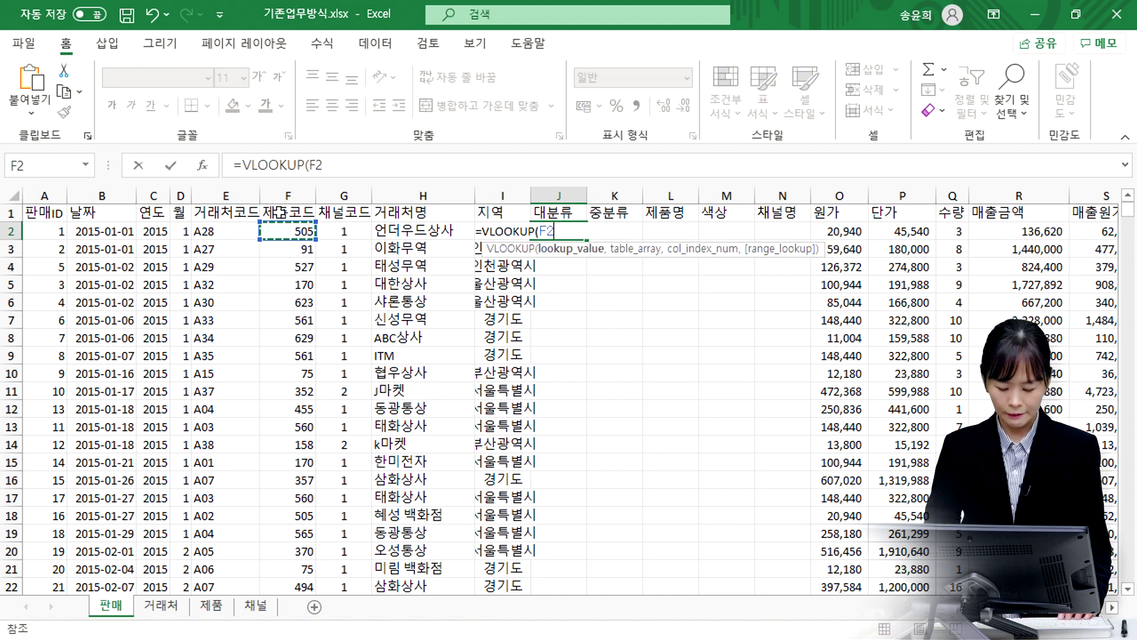
{"action": "type", "text": ",제푸ㅁ,"}
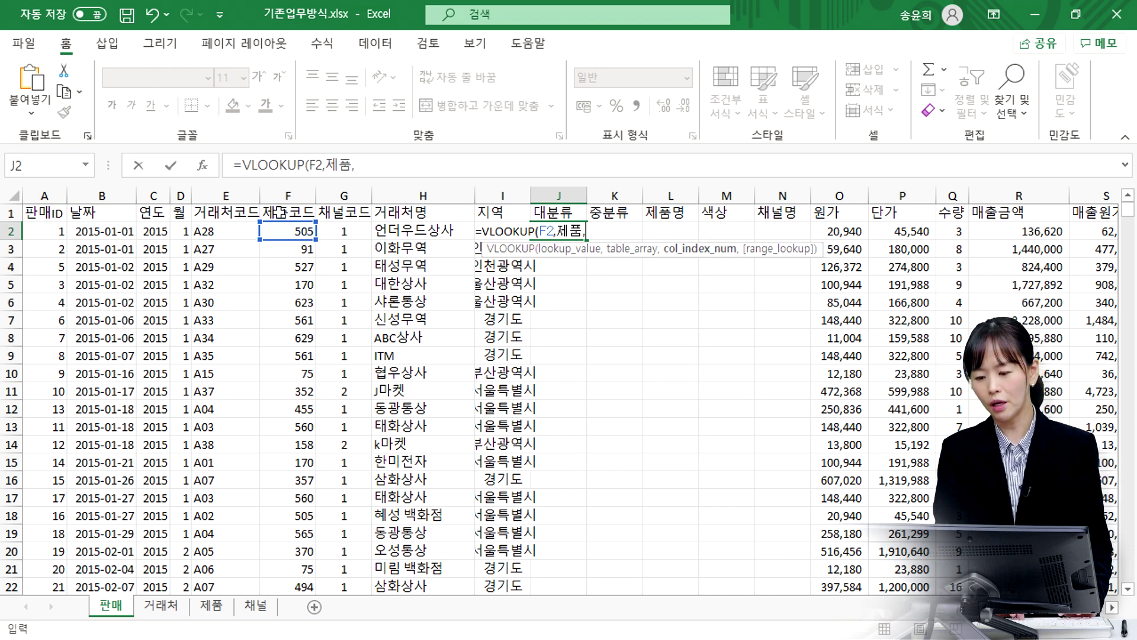
{"action": "type", "text": "2,0"}
{"action": "key", "text": "Return"}
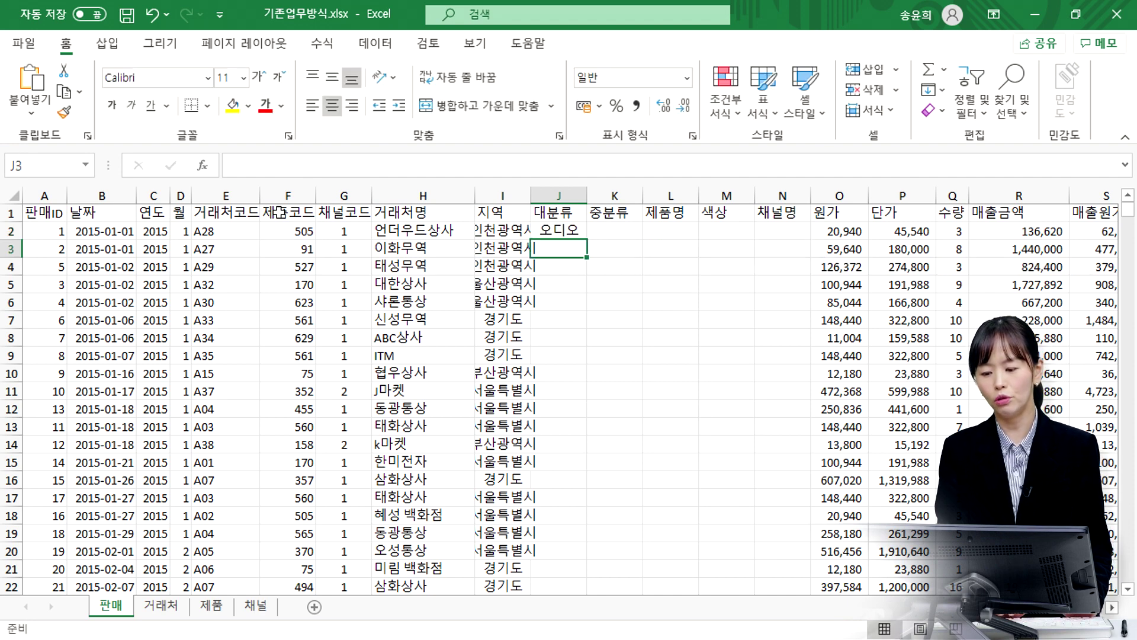
Copy the J2 formula text into K2 and set its column index to 3 for the 중분류 lookup
{"action": "left_click", "coordinate": [566, 234]}
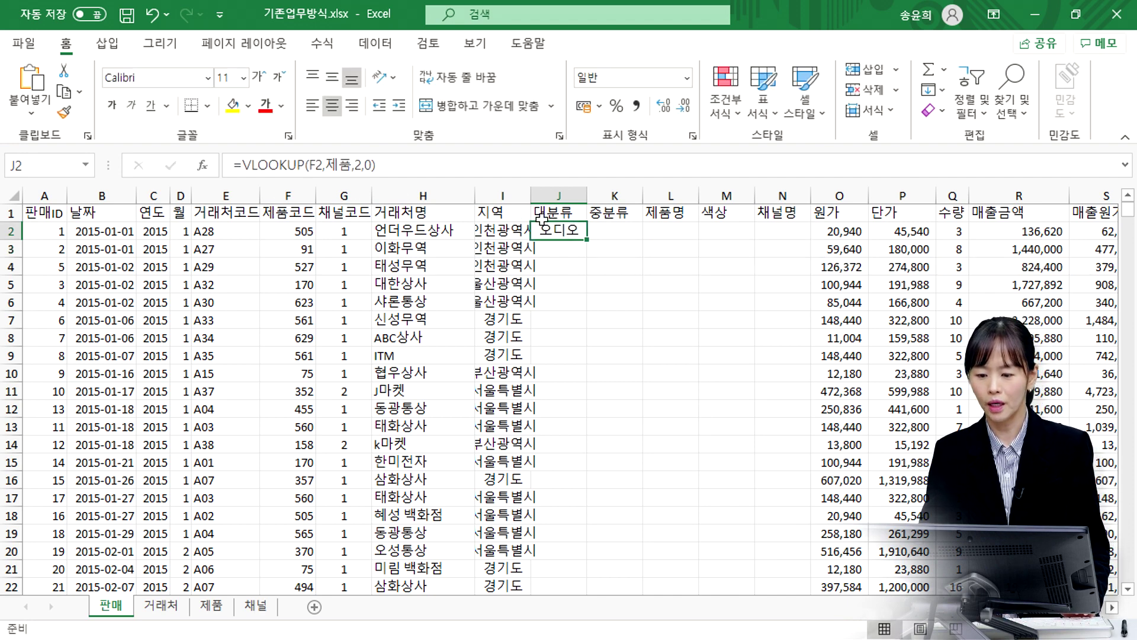
{"action": "left_click", "coordinate": [421, 166]}
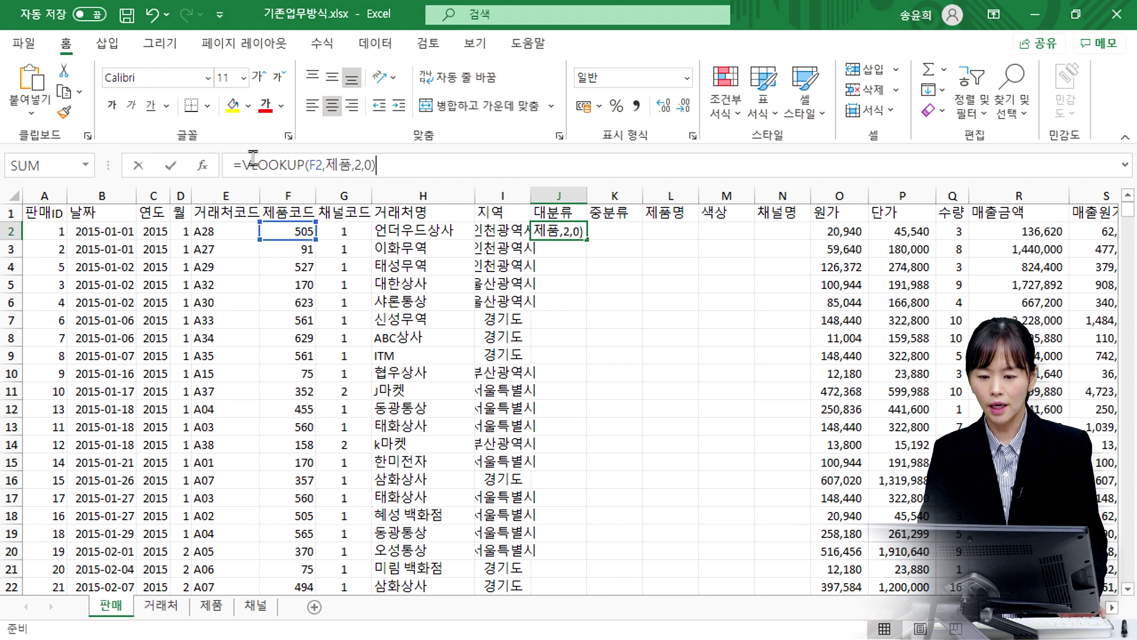
{"action": "left_click", "coordinate": [138, 165]}
{"action": "left_click", "coordinate": [614, 234]}
{"action": "key", "text": "F2"}
{"action": "type", "text": "=VLOOKUP(F2,제품,2,0)"}
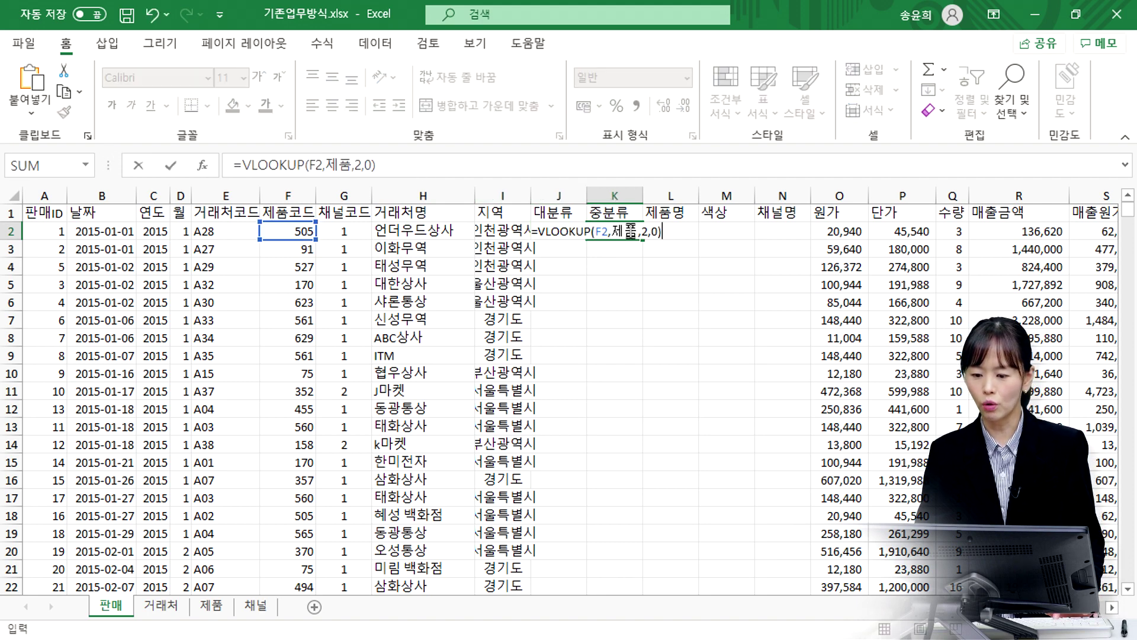
{"action": "double_click", "coordinate": [648, 231]}
{"action": "type", "text": "3"}
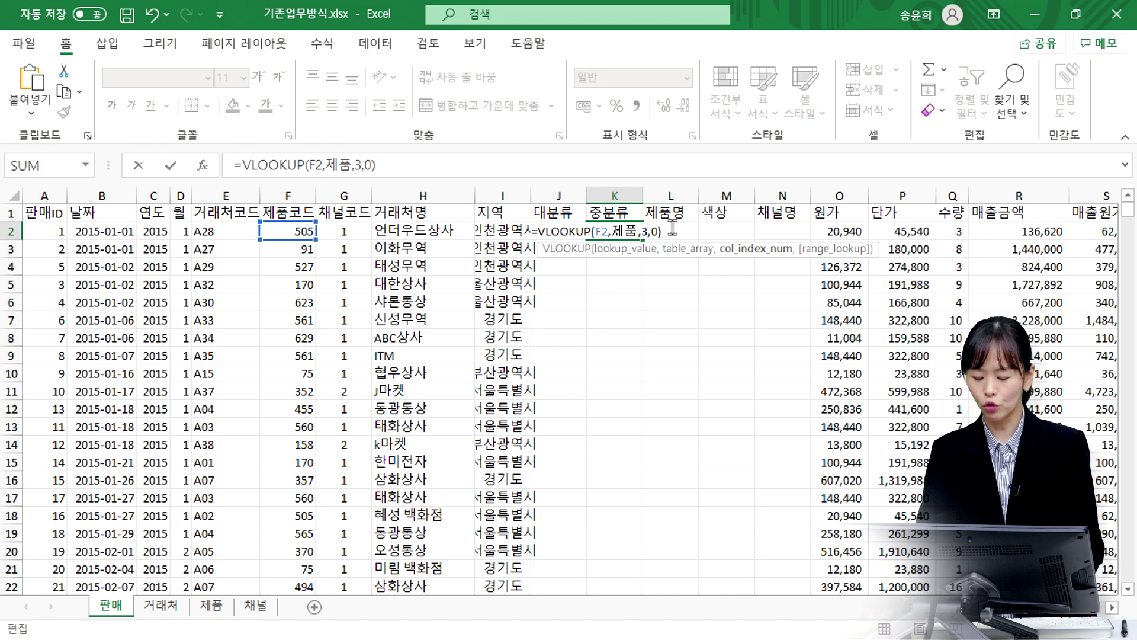
{"action": "key", "text": "Return"}
Paste the product lookup formula into L2 and set its column index to 4 for 제품명
{"action": "left_click", "coordinate": [671, 231]}
{"action": "key", "text": "F2"}
{"action": "type", "text": "=VLOOKUP(F2,제품,2,0)"}
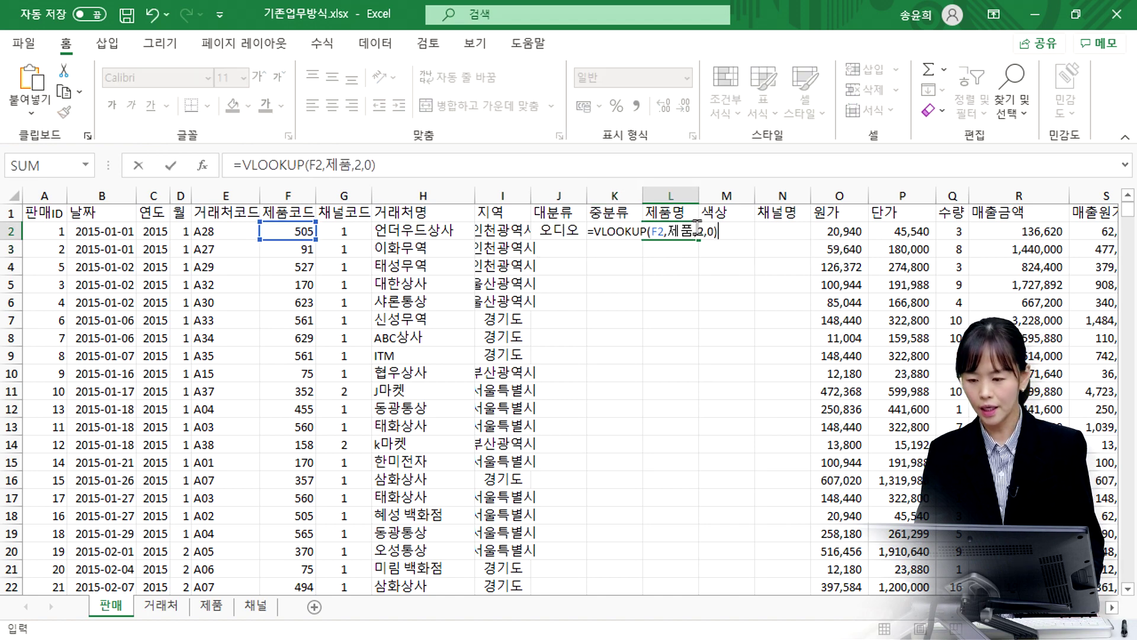
{"action": "double_click", "coordinate": [703, 231]}
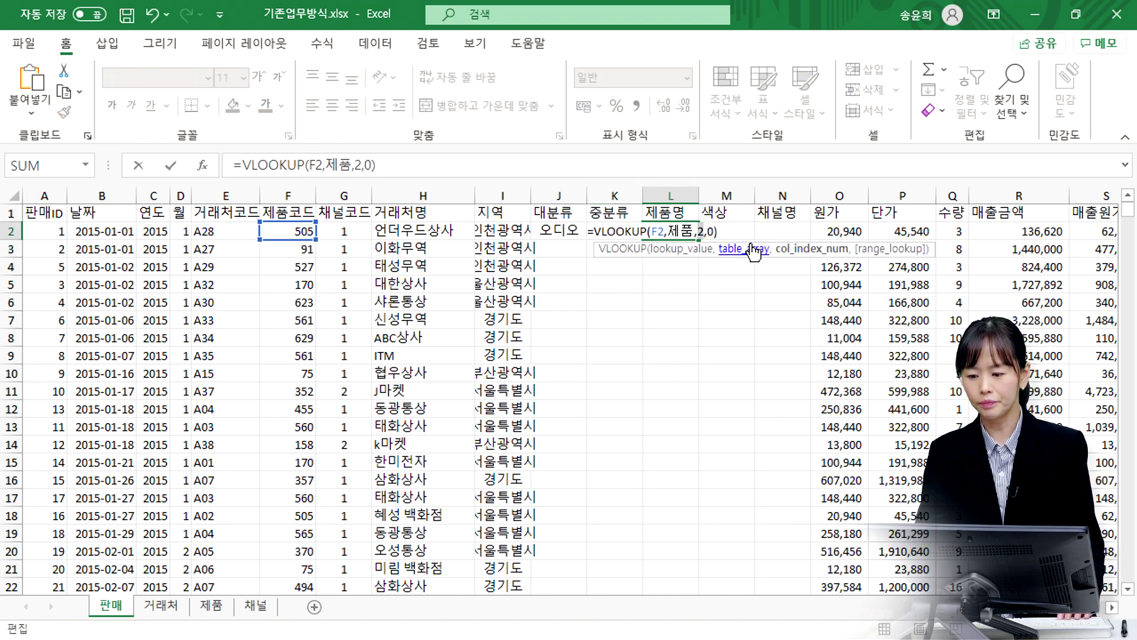
{"action": "type", "text": "4"}
{"action": "key", "text": "Return"}
Paste the product lookup formula into M2 and set its column index to 5 for 색상
{"action": "left_click", "coordinate": [743, 231]}
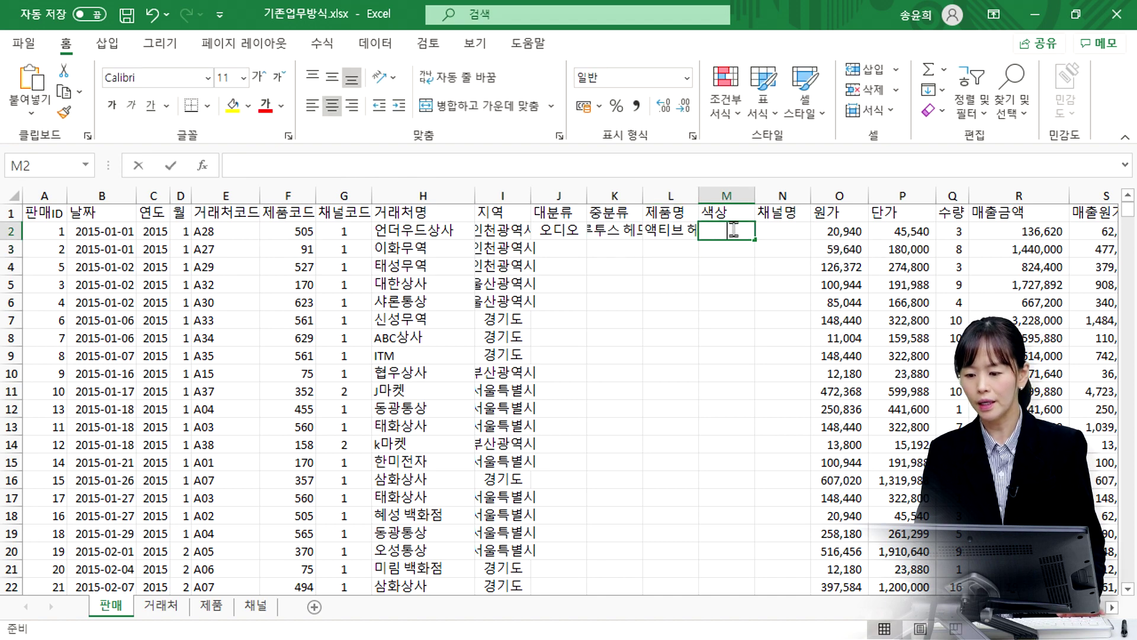
{"action": "key", "text": "F2"}
{"action": "type", "text": "=VLOOKUP(F2,제품,2,0)"}
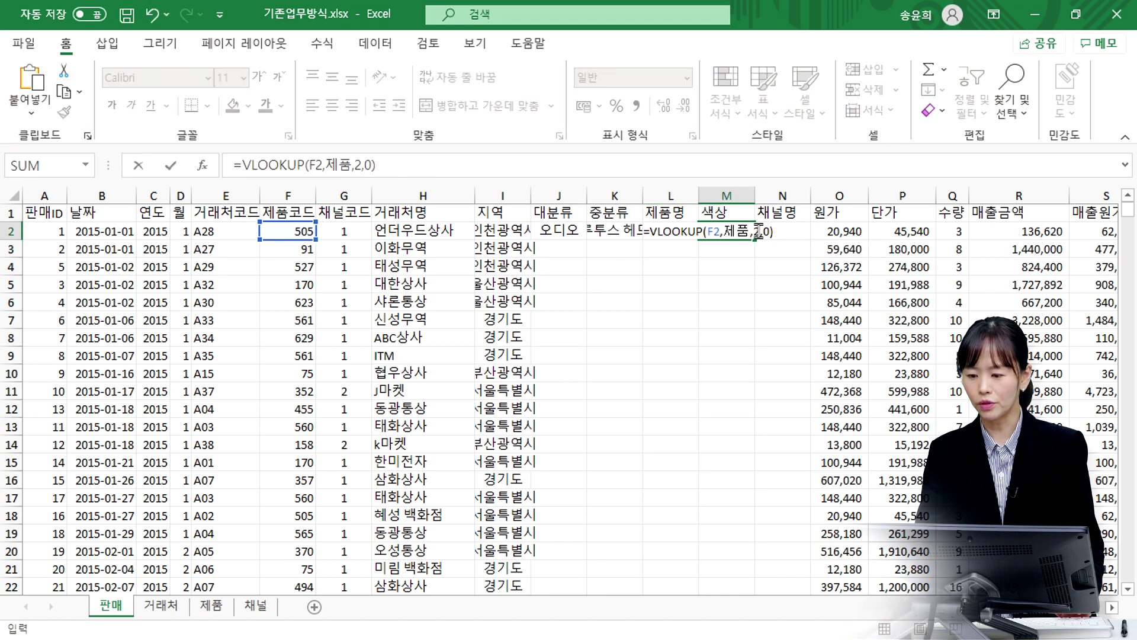
{"action": "double_click", "coordinate": [757, 231]}
{"action": "type", "text": "3"}
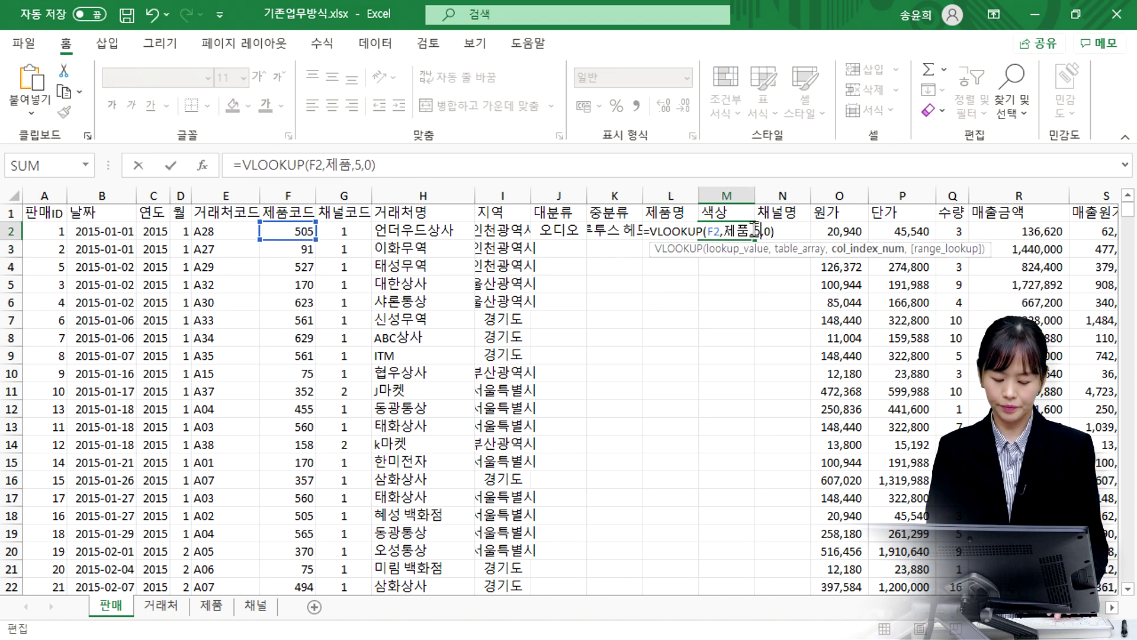
{"action": "key", "text": "Return"}
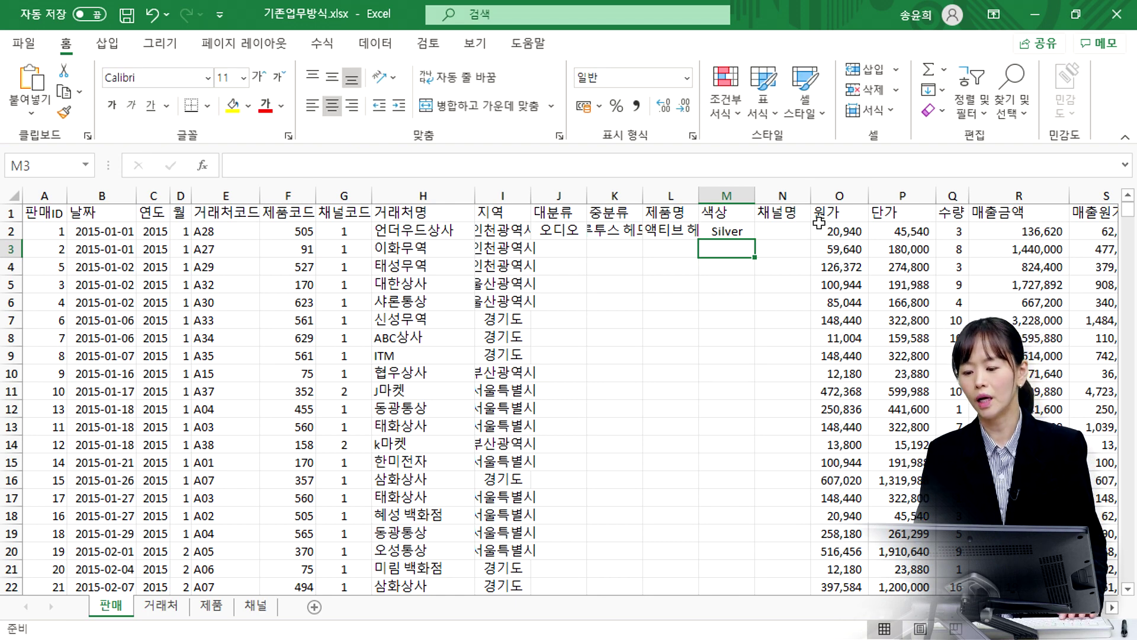
Enter =VLOOKUP(G2,채널,2,0) in N2 to look up the channel name for the 채널명 column
{"action": "left_click", "coordinate": [785, 231]}
{"action": "type", "text": "="}
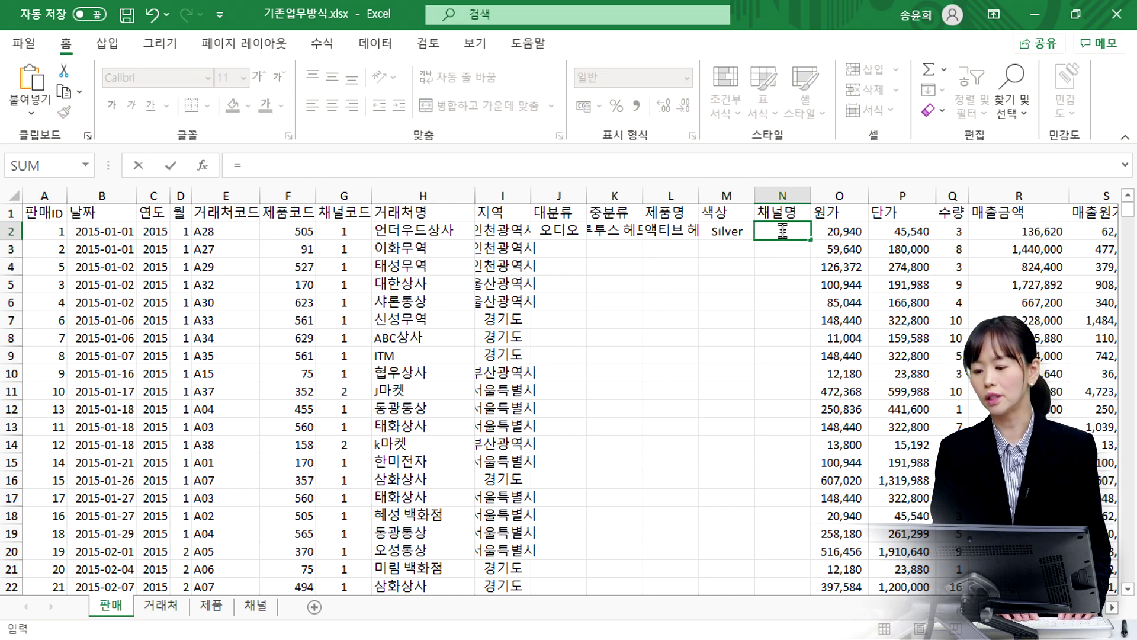
{"action": "type", "text": "ㅍ"}
{"action": "key", "text": "BackSpace"}
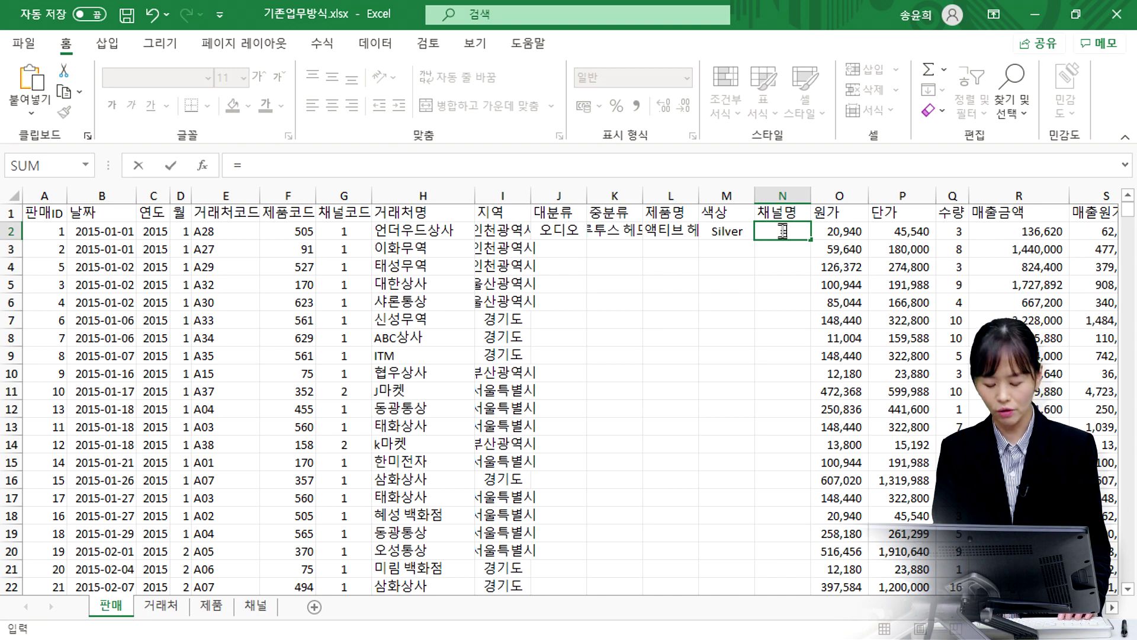
{"action": "type", "text": "vloo"}
{"action": "key", "text": "Tab"}
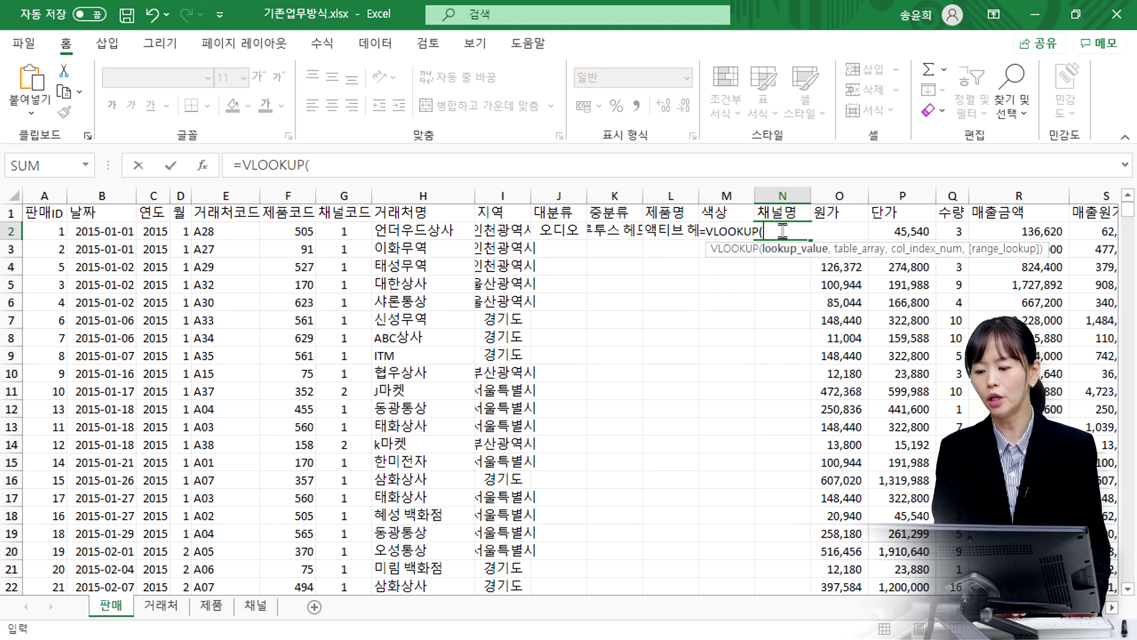
{"action": "left_click", "coordinate": [356, 232]}
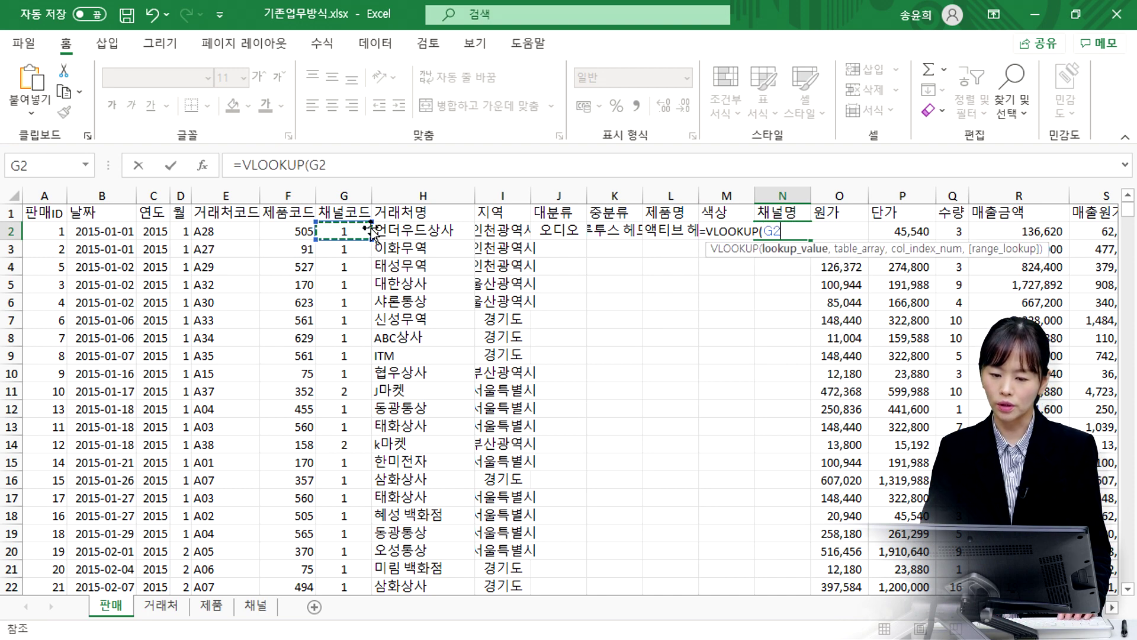
{"action": "type", "text": ",채널,"}
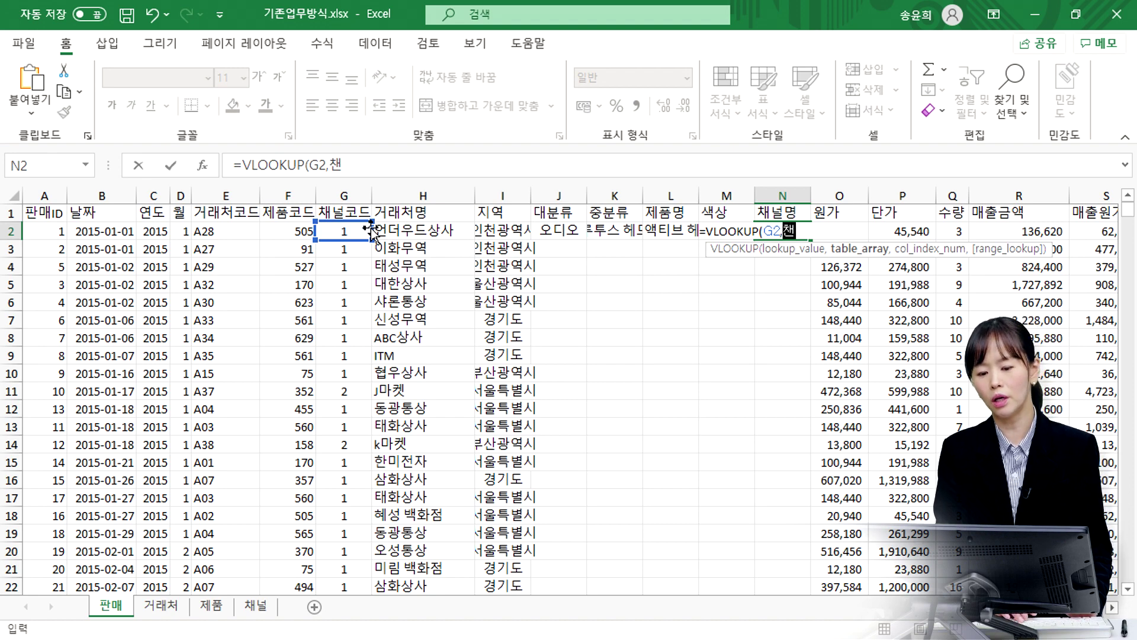
{"action": "type", "text": "2,0"}
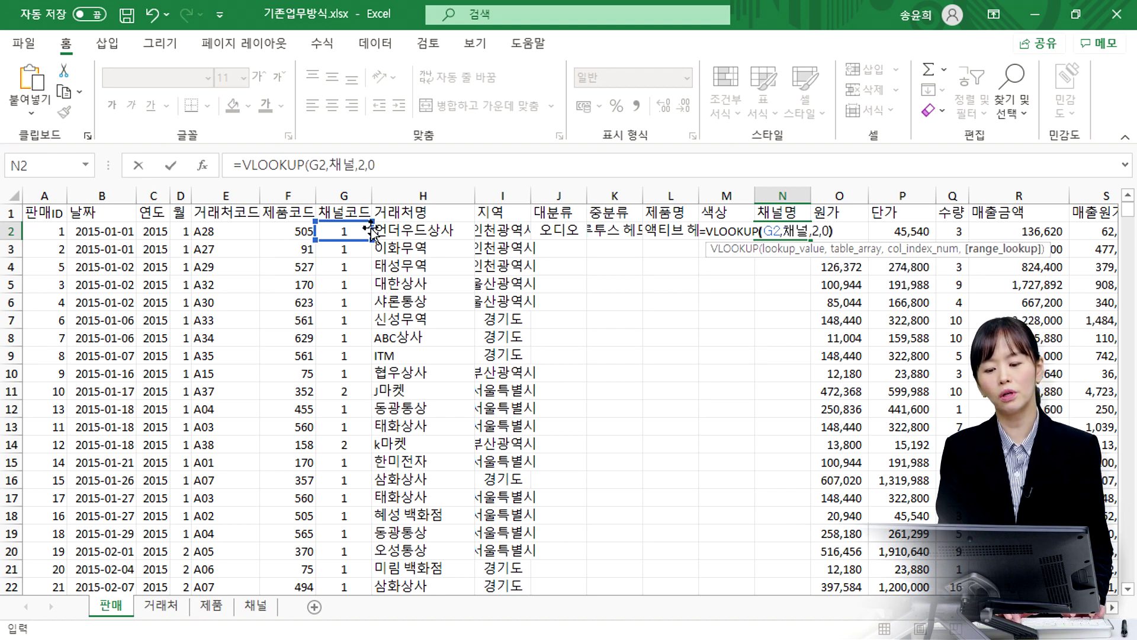
{"action": "key", "text": "Return"}
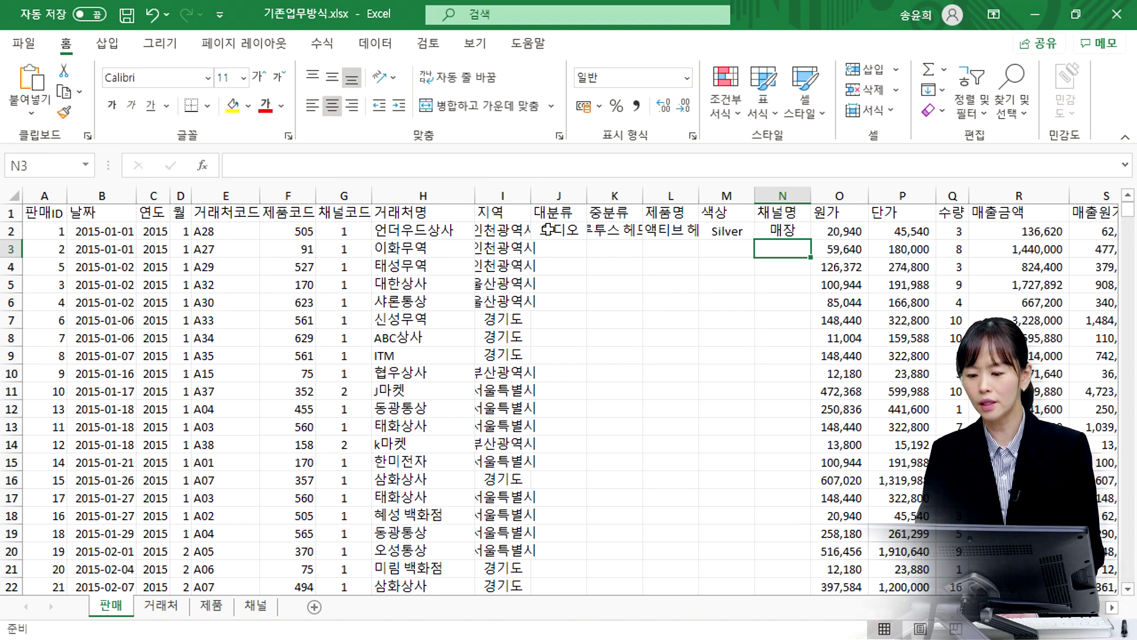
Fill the lookup formulas in J2:N2 down to the last data row of the 판매 sheet
{"action": "left_click_drag", "start_coordinate": [548, 230], "coordinate": [794, 232]}
{"action": "left_click", "coordinate": [572, 230]}
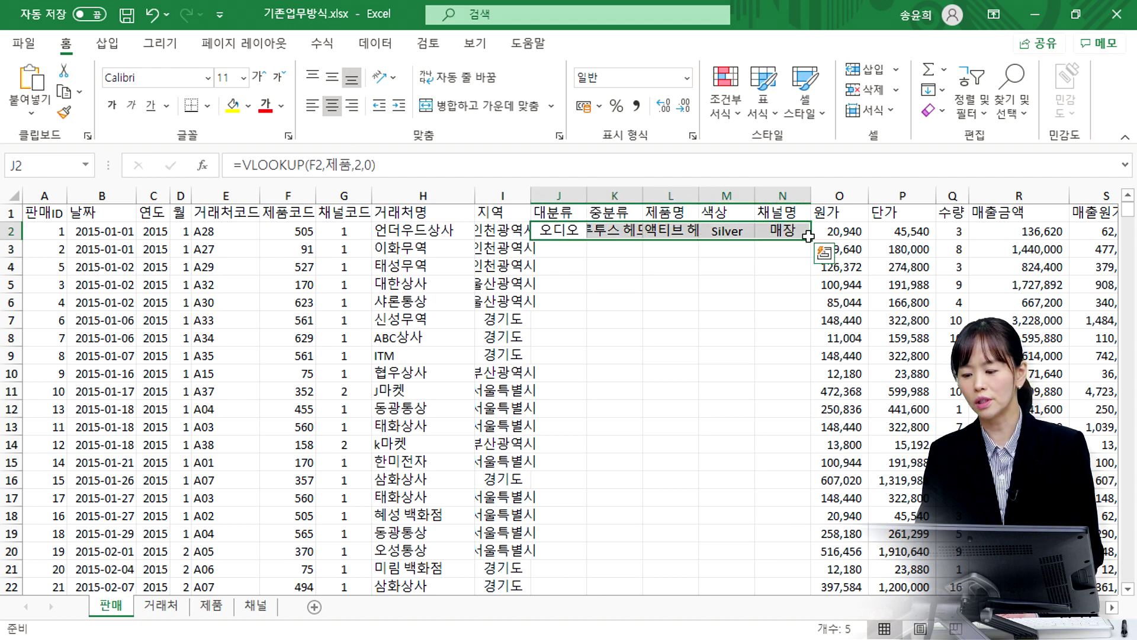
{"action": "left_click", "coordinate": [807, 236]}
{"action": "left_click_drag", "start_coordinate": [551, 231], "coordinate": [807, 235]}
{"action": "double_click", "coordinate": [807, 235]}
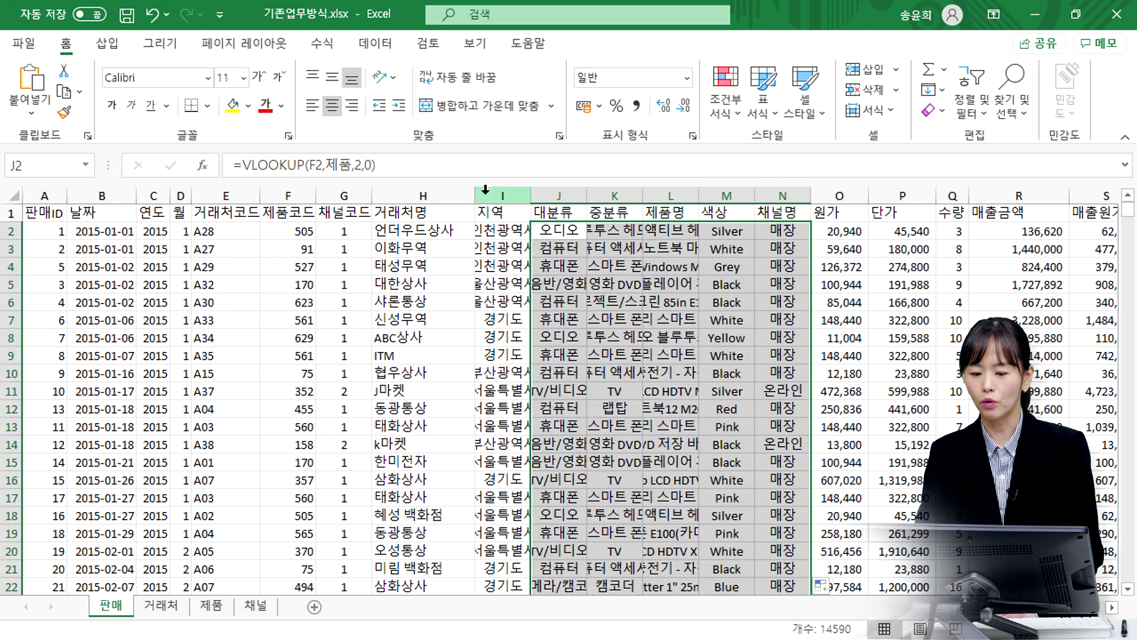
Left-align columns I to N, from 지역 through 채널명
{"action": "left_click_drag", "start_coordinate": [507, 195], "coordinate": [782, 195]}
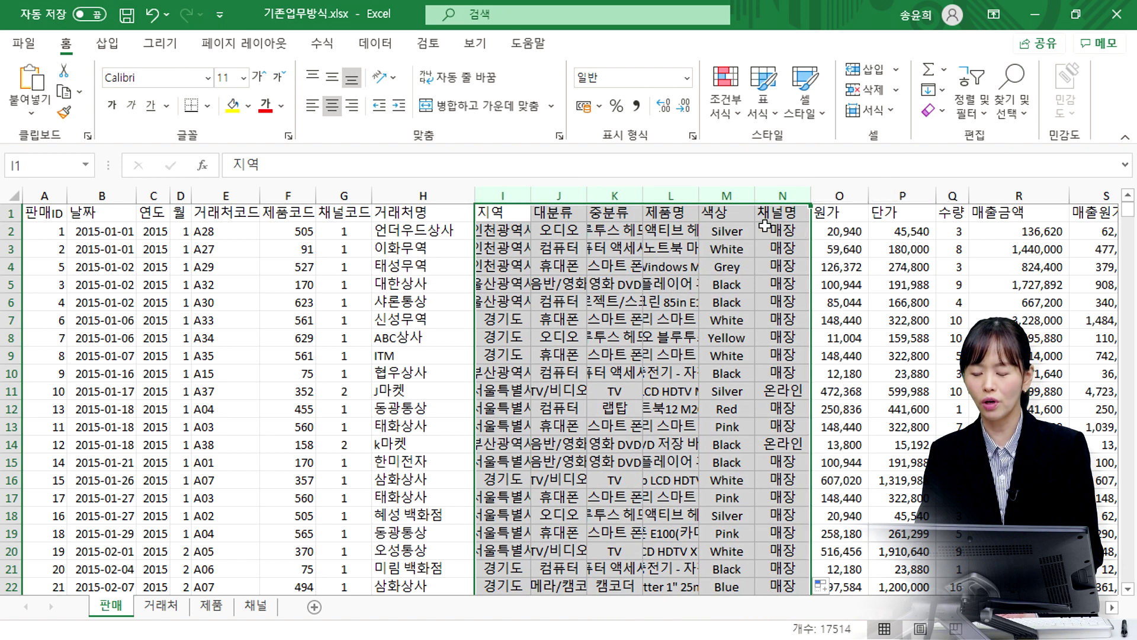
{"action": "left_click", "coordinate": [312, 105]}
{"action": "left_click", "coordinate": [513, 266]}
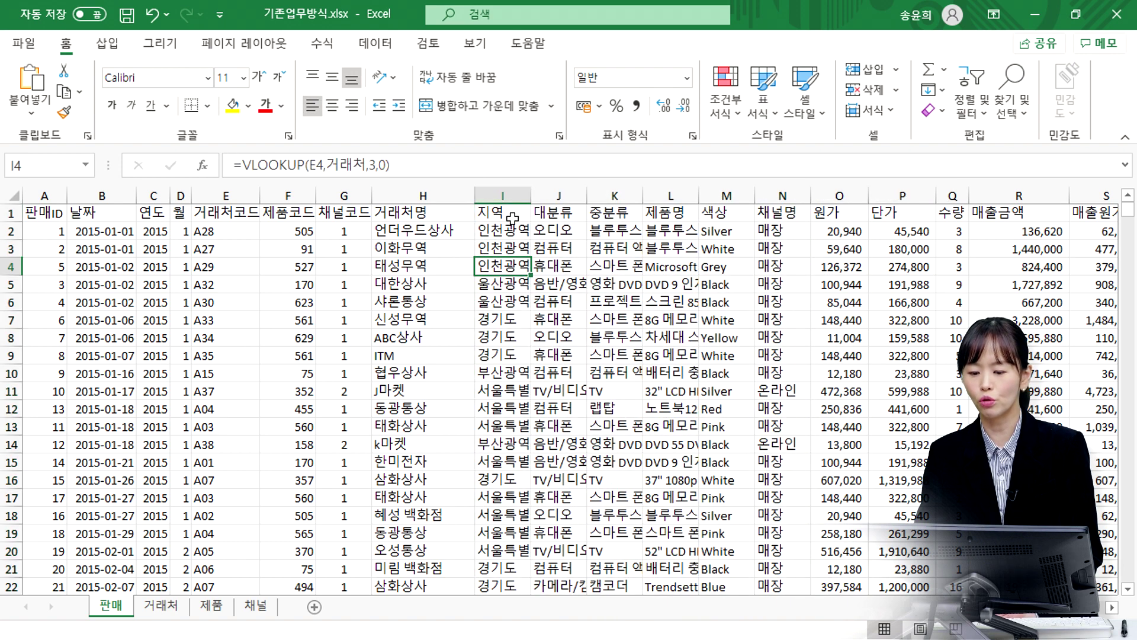
Autofit the widths of columns I to N to their contents and narrow the 제품명 column
{"action": "left_click_drag", "start_coordinate": [515, 192], "coordinate": [751, 197]}
{"action": "double_click", "coordinate": [751, 198]}
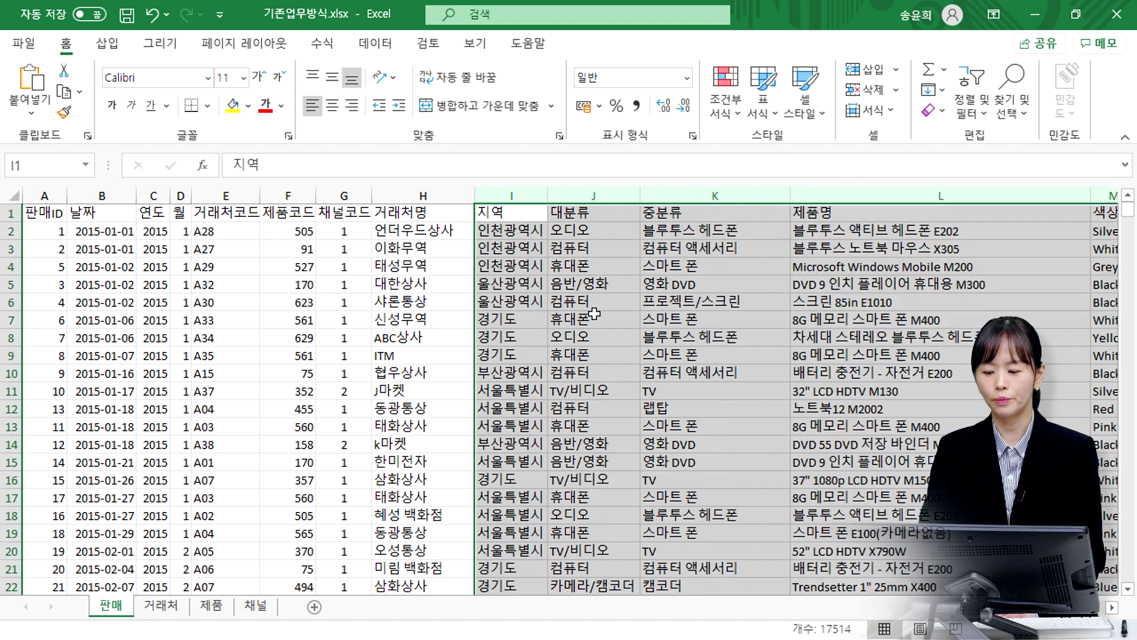
{"action": "left_click", "coordinate": [594, 314]}
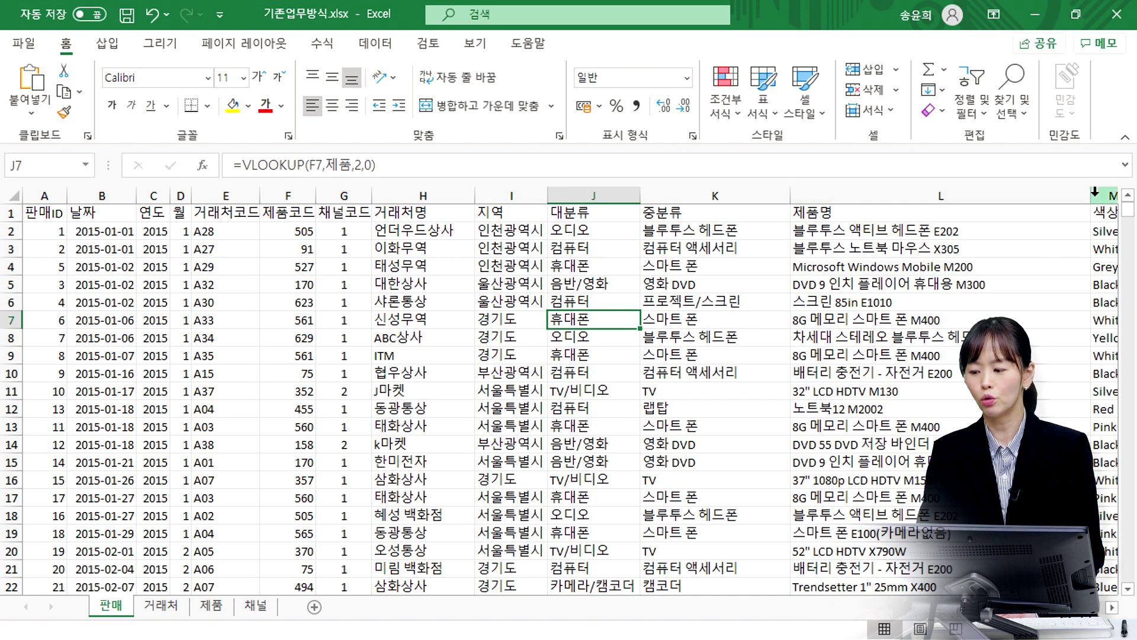
{"action": "left_click_drag", "start_coordinate": [1091, 192], "coordinate": [976, 217]}
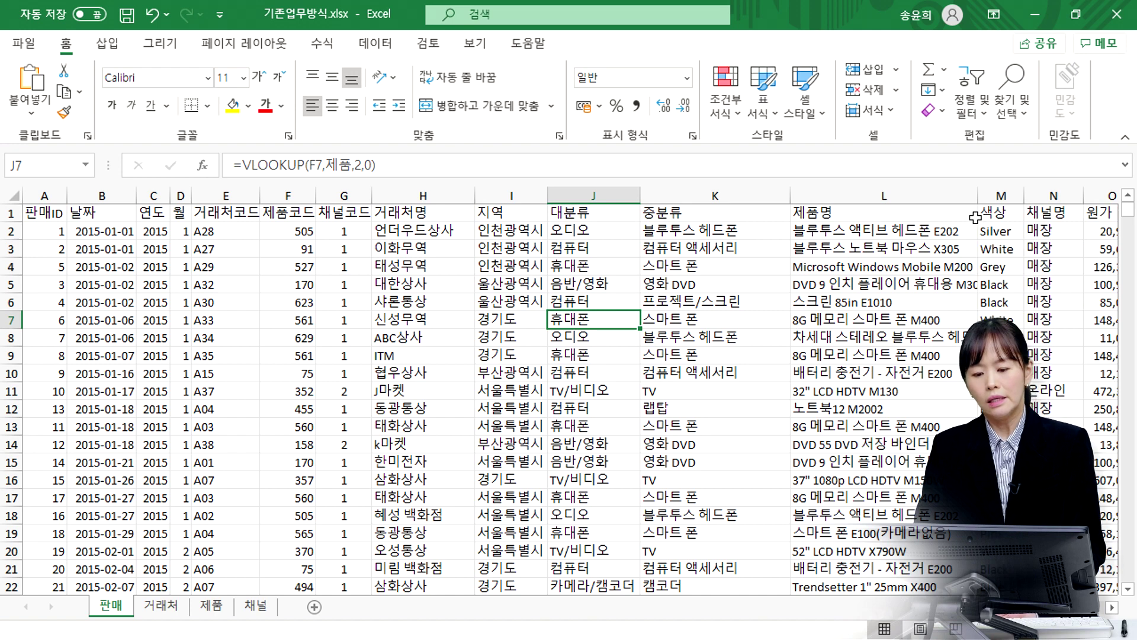
Review the filled lookup columns on the 판매 sheet against the source records on the 거래처 sheet
{"action": "left_click", "coordinate": [335, 300]}
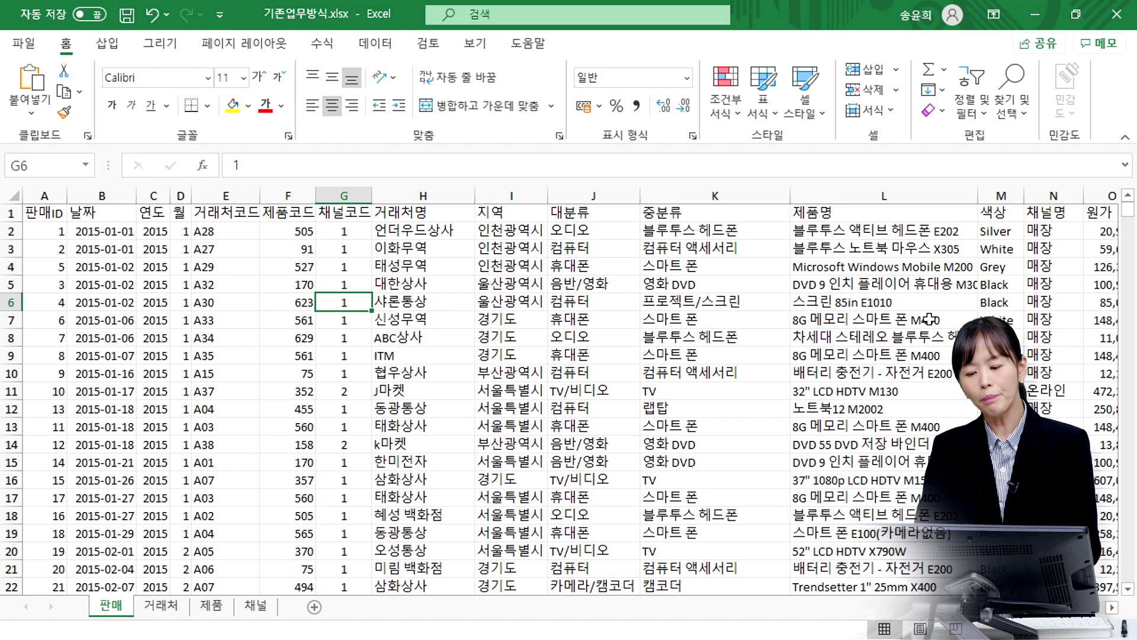
{"action": "left_click", "coordinate": [883, 320]}
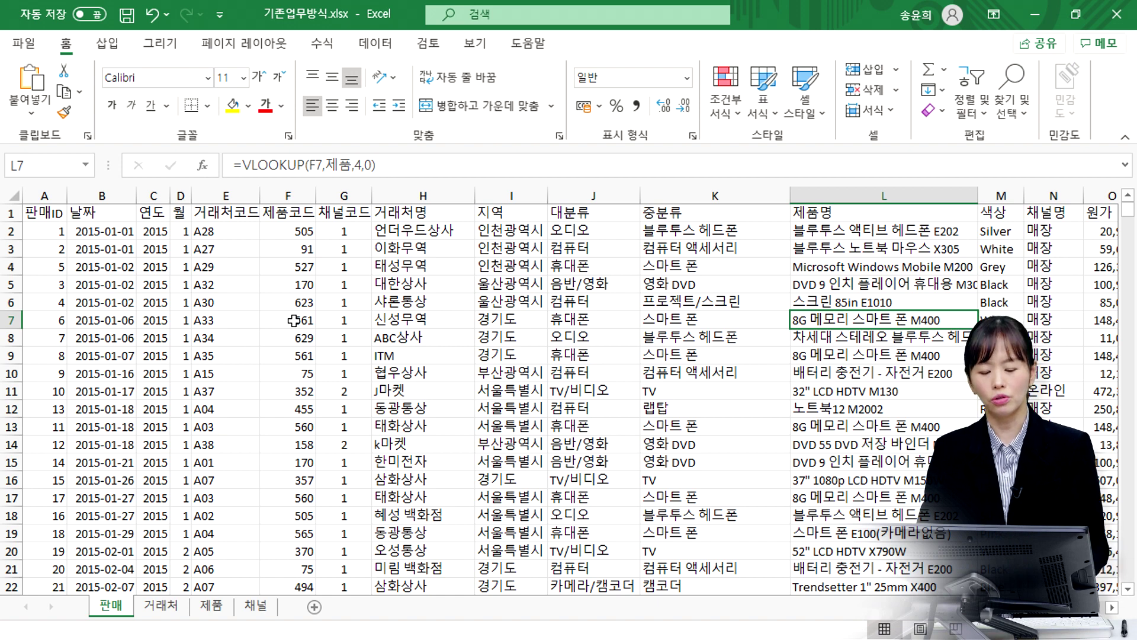
{"action": "left_click", "coordinate": [171, 607]}
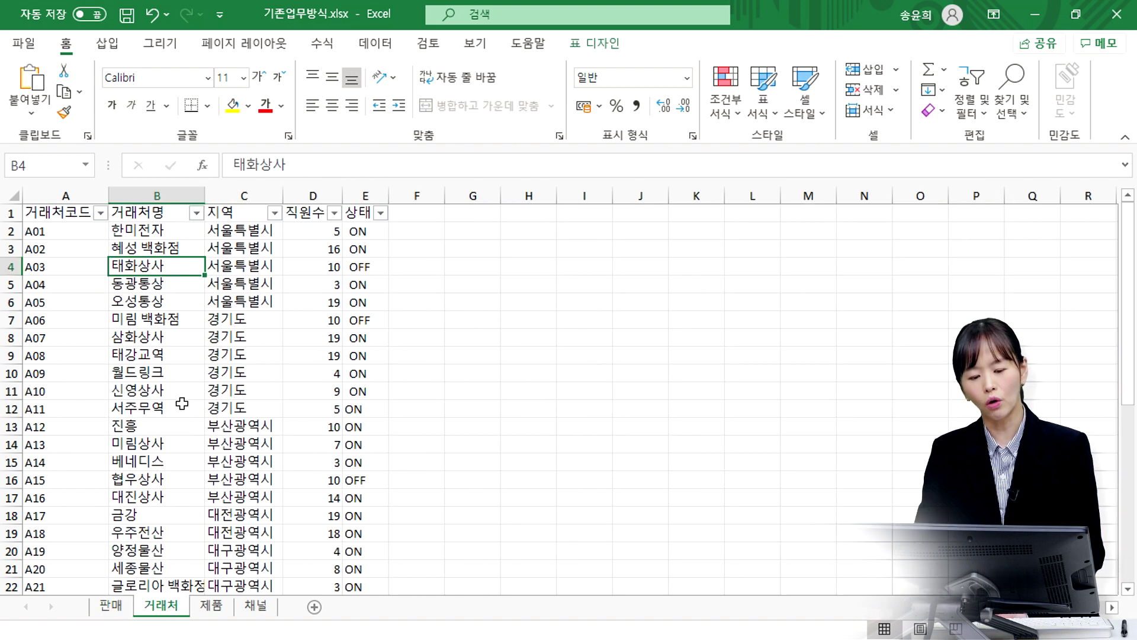
{"action": "left_click", "coordinate": [167, 303]}
{"action": "left_click", "coordinate": [117, 614]}
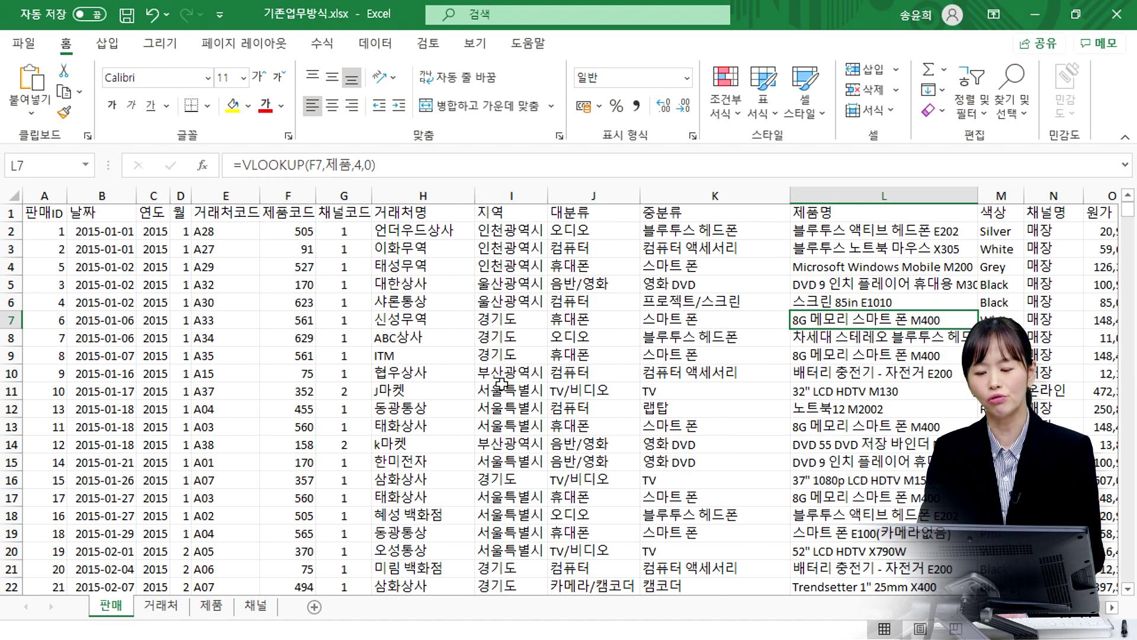
{"action": "left_click", "coordinate": [504, 299]}
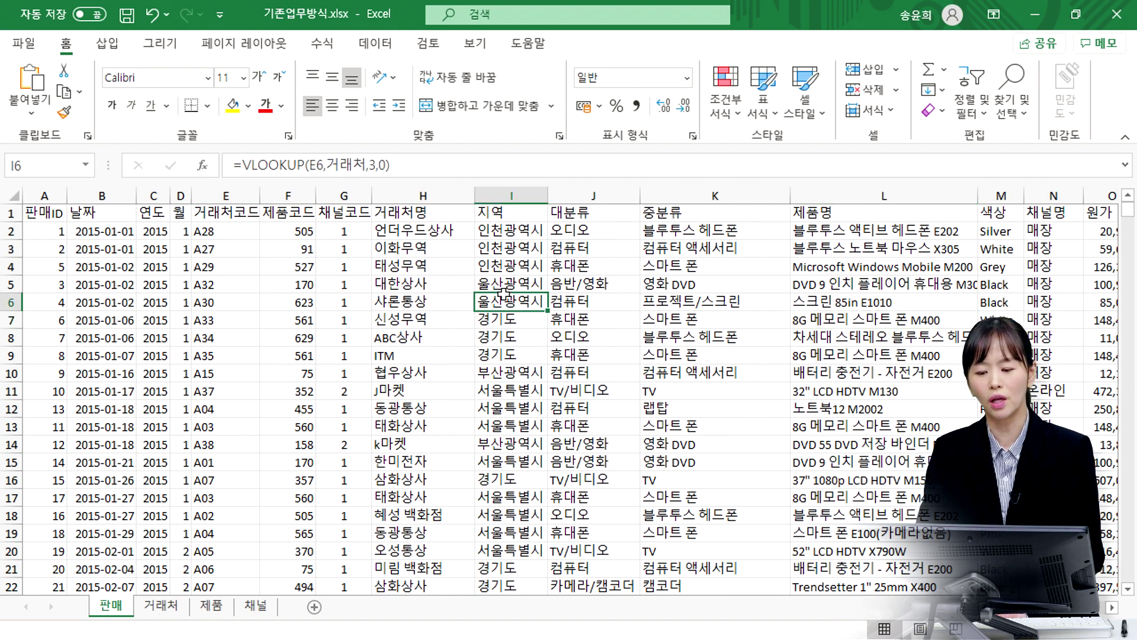
{"action": "left_click", "coordinate": [338, 253]}
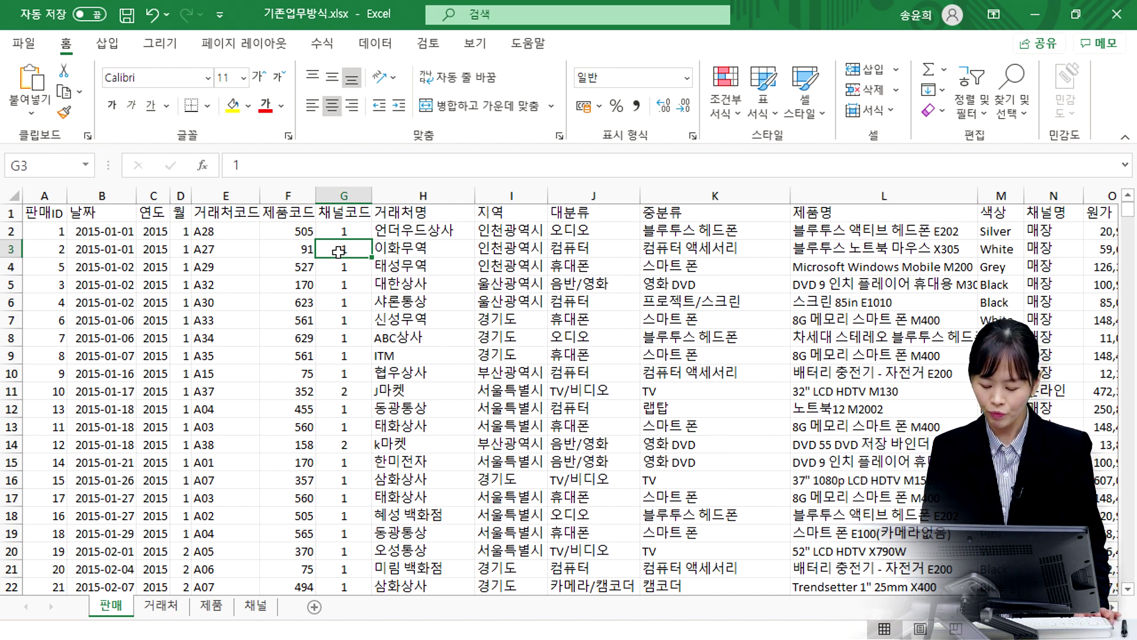
{"action": "key", "text": "ctrl+Down"}
{"action": "key", "text": "ctrl+Up"}
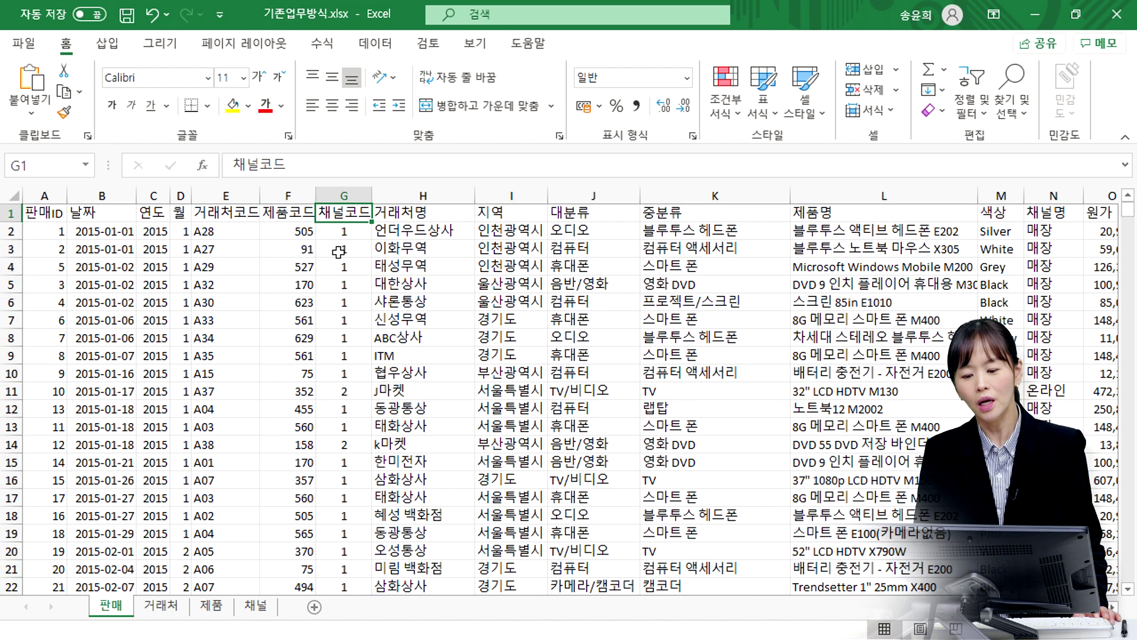
{"action": "left_click", "coordinate": [424, 195]}
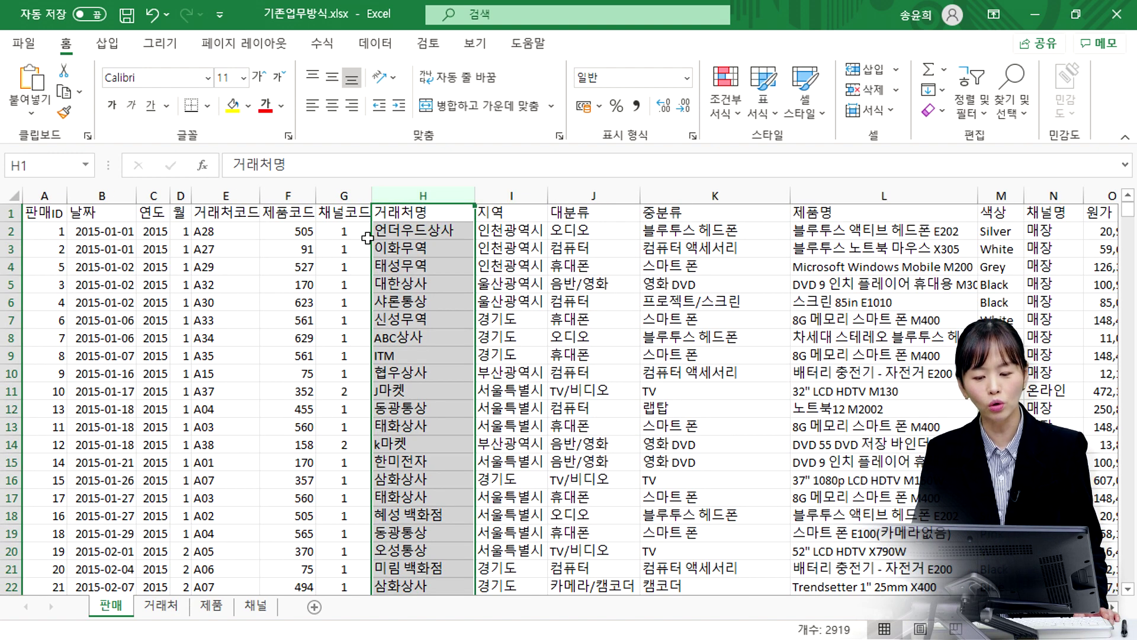
{"action": "left_click", "coordinate": [160, 605]}
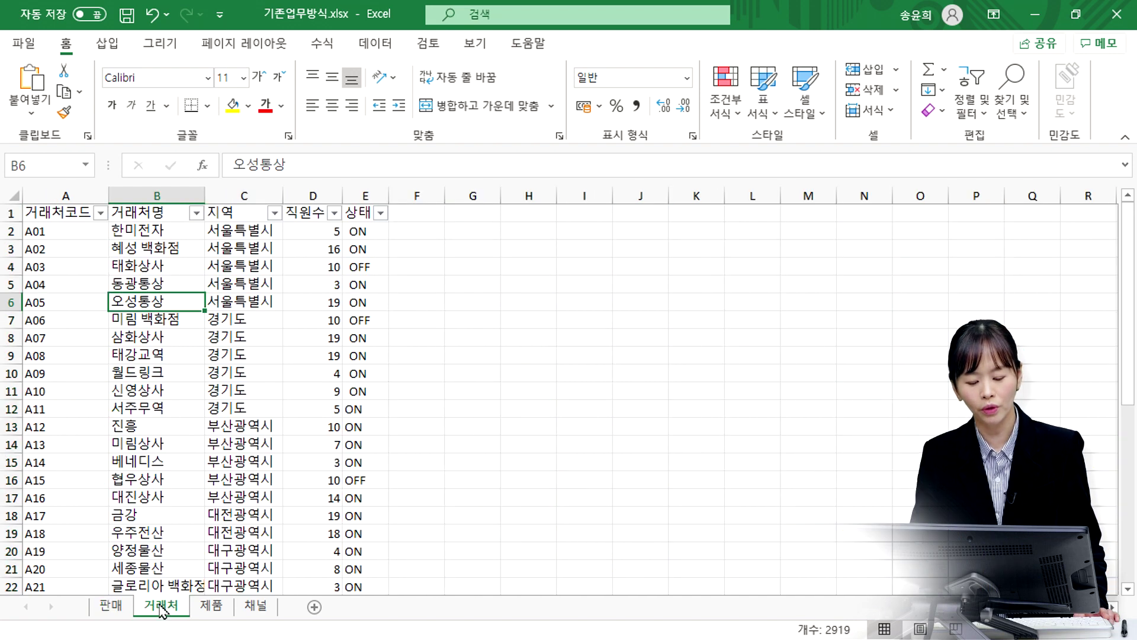
{"action": "left_click", "coordinate": [112, 605]}
Examine the lookup formulas in the 거래처명 and 대분류 columns together with the code columns they refer to
{"action": "left_click_drag", "start_coordinate": [434, 234], "coordinate": [438, 570]}
{"action": "left_click", "coordinate": [426, 315]}
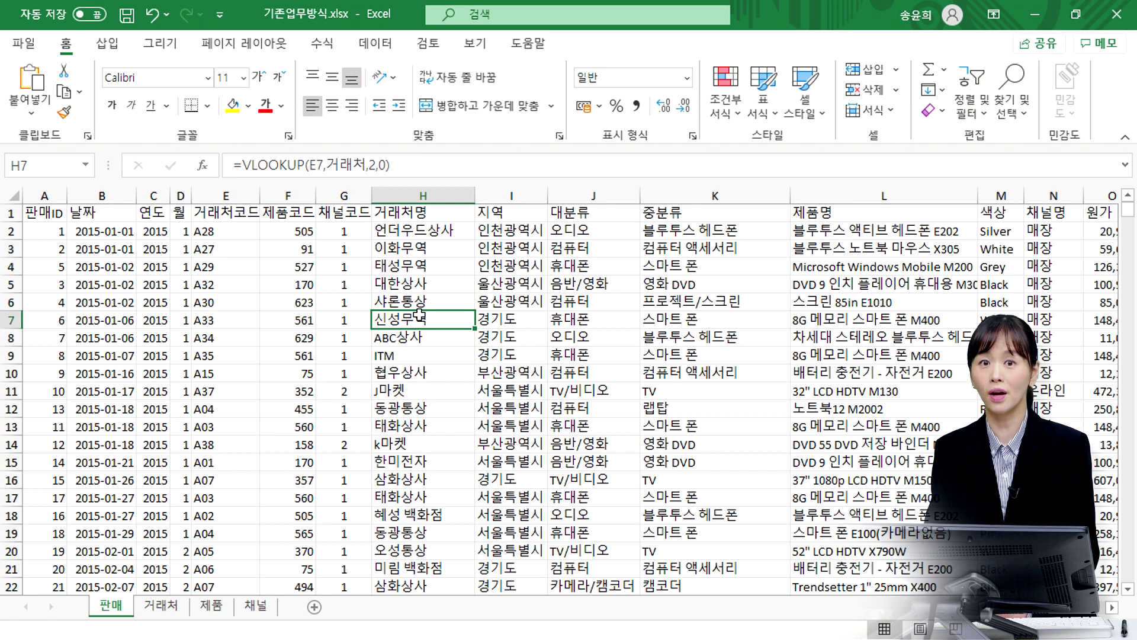
{"action": "left_click", "coordinate": [436, 298]}
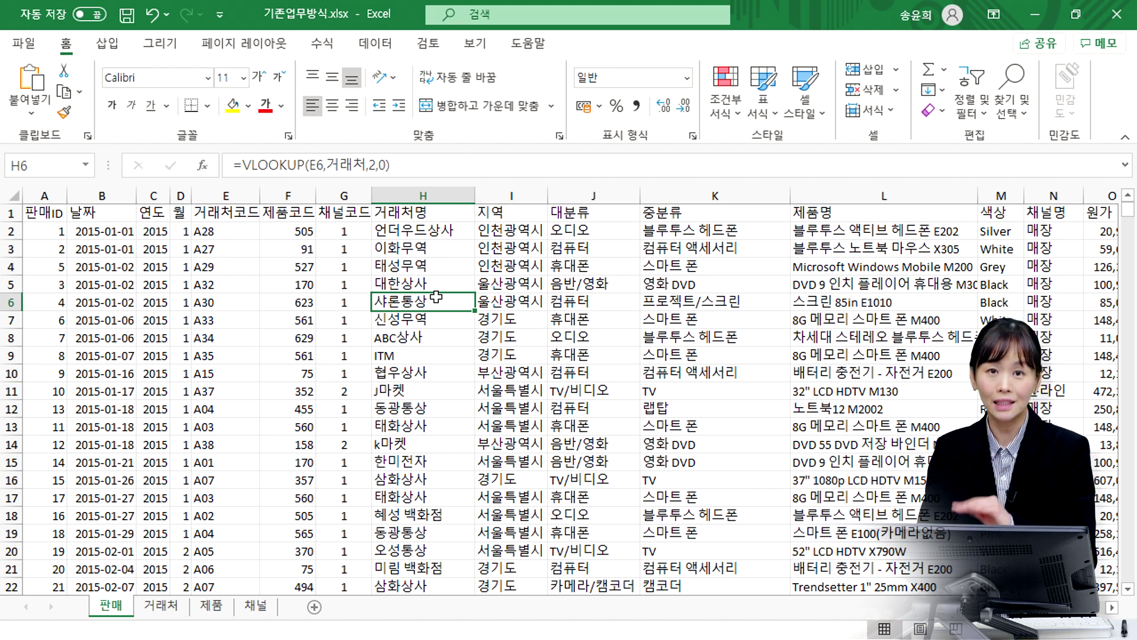
{"action": "left_click", "coordinate": [469, 370]}
{"action": "left_click", "coordinate": [553, 334]}
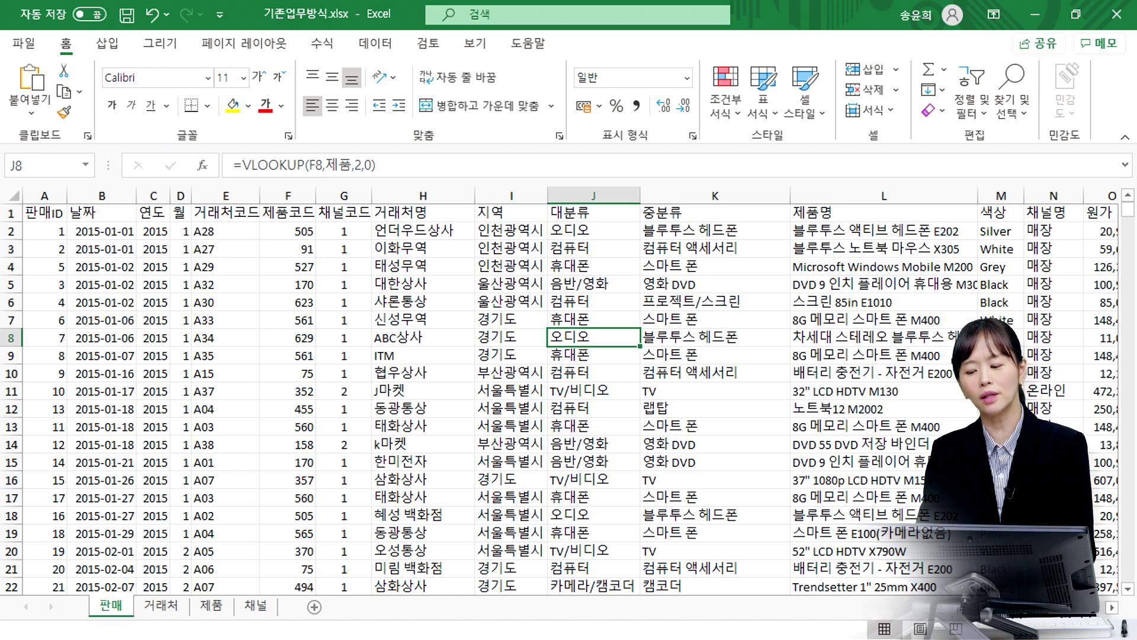
{"action": "left_click_drag", "start_coordinate": [830, 339], "coordinate": [309, 327]}
{"action": "left_click", "coordinate": [339, 314]}
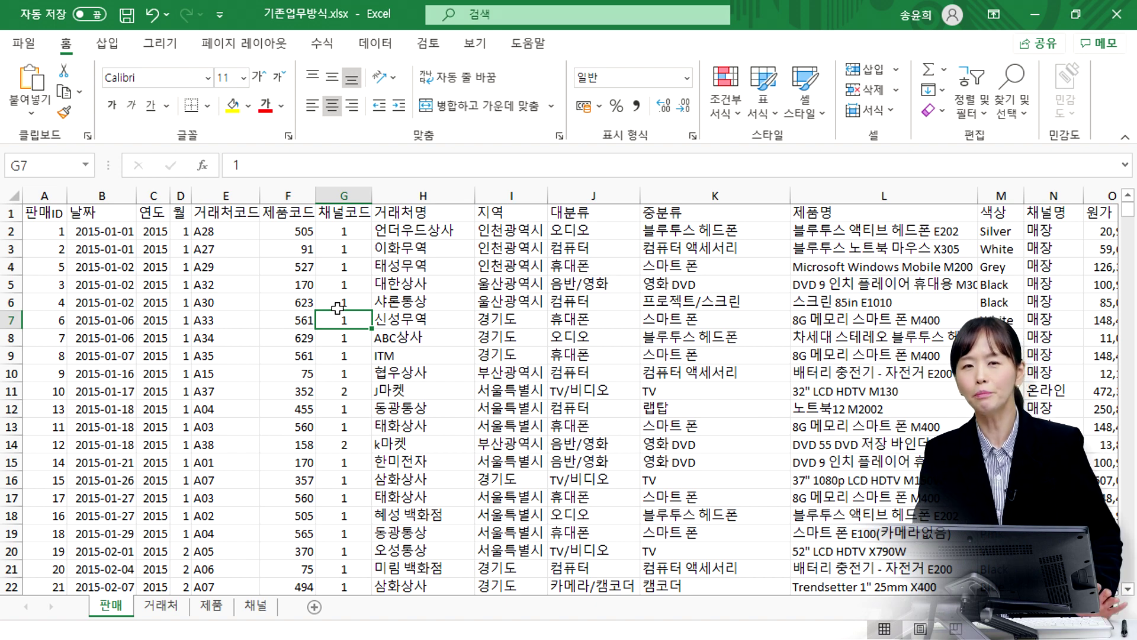
{"action": "left_click", "coordinate": [373, 339]}
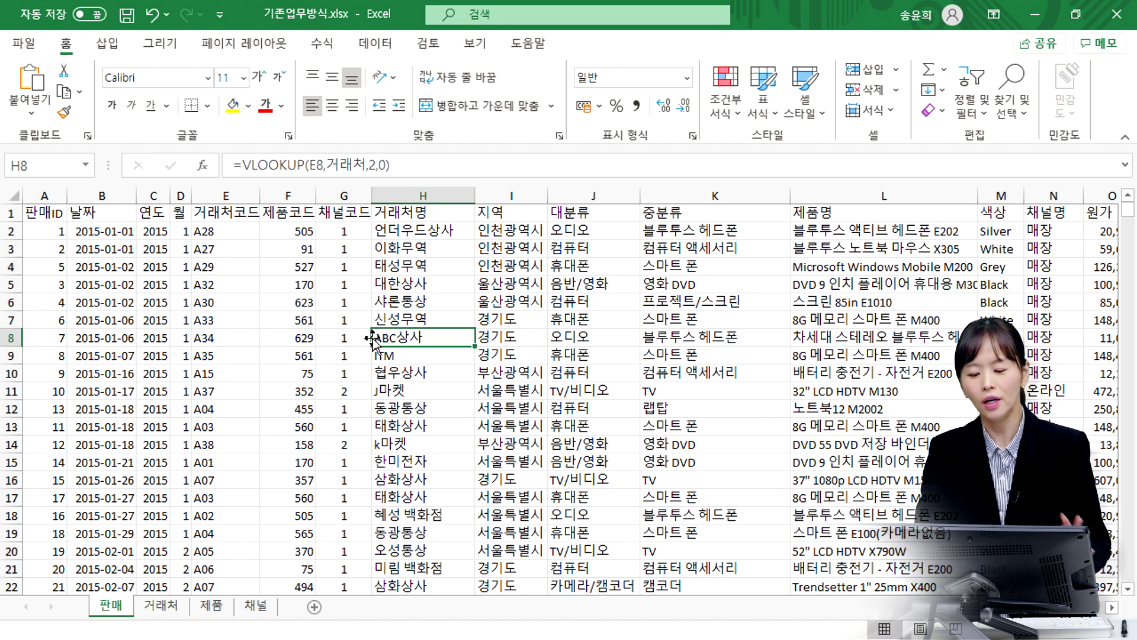
{"action": "left_click", "coordinate": [288, 341]}
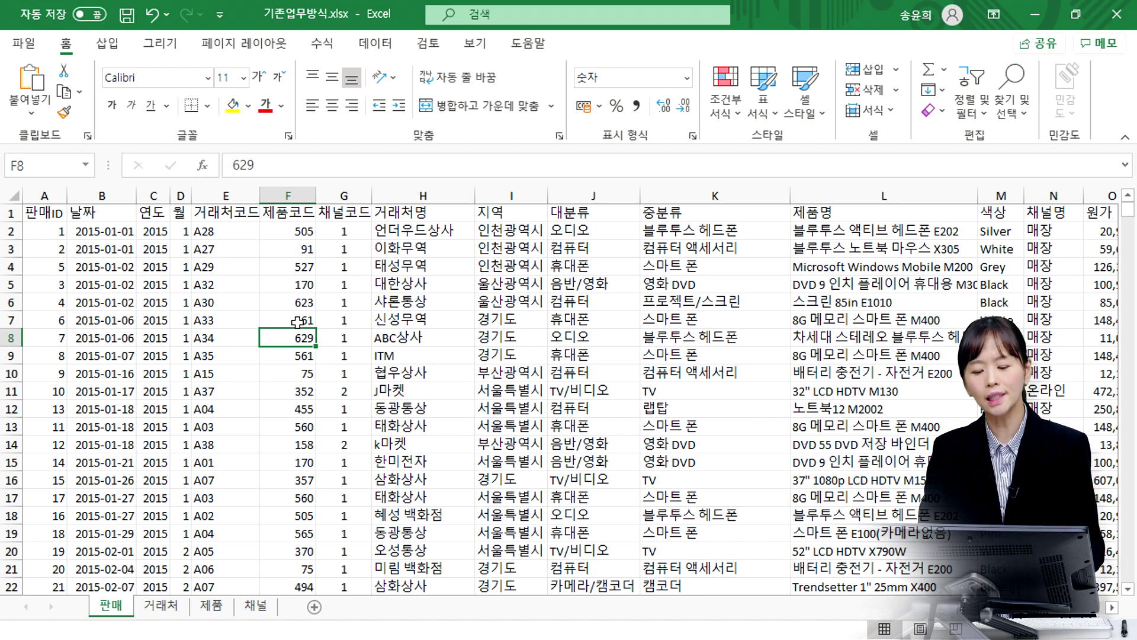
{"action": "left_click", "coordinate": [46, 343]}
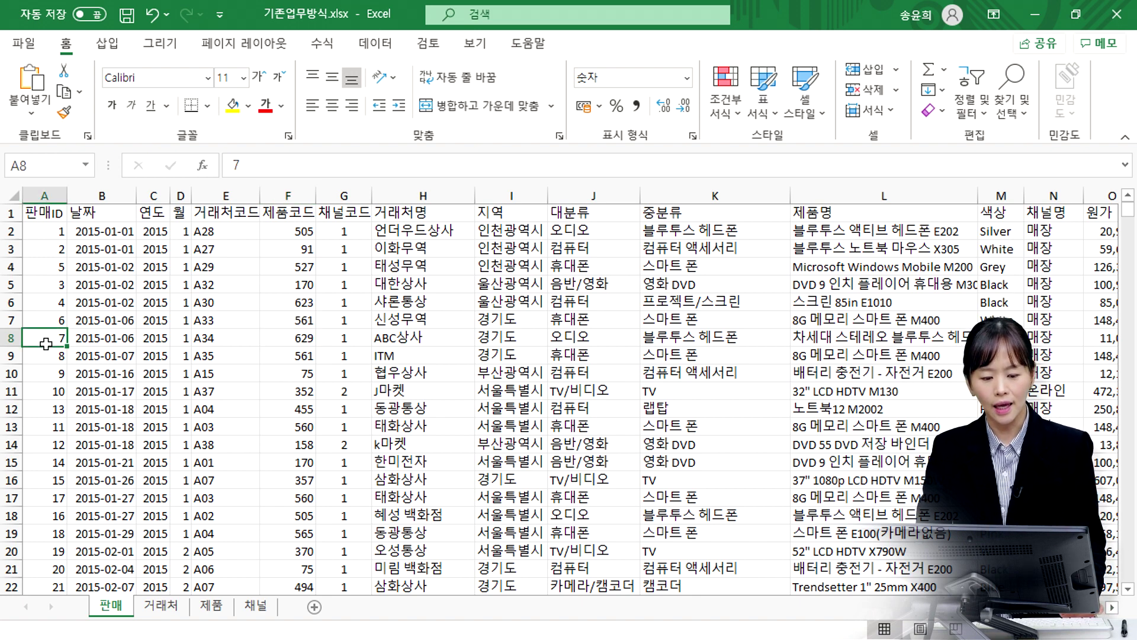
Go to the last record of the 판매 data and inspect the empty rows below it
{"action": "key", "text": "ctrl+Down"}
{"action": "scroll", "coordinate": [47, 341], "scroll_direction": "down", "scroll_amount": 5}
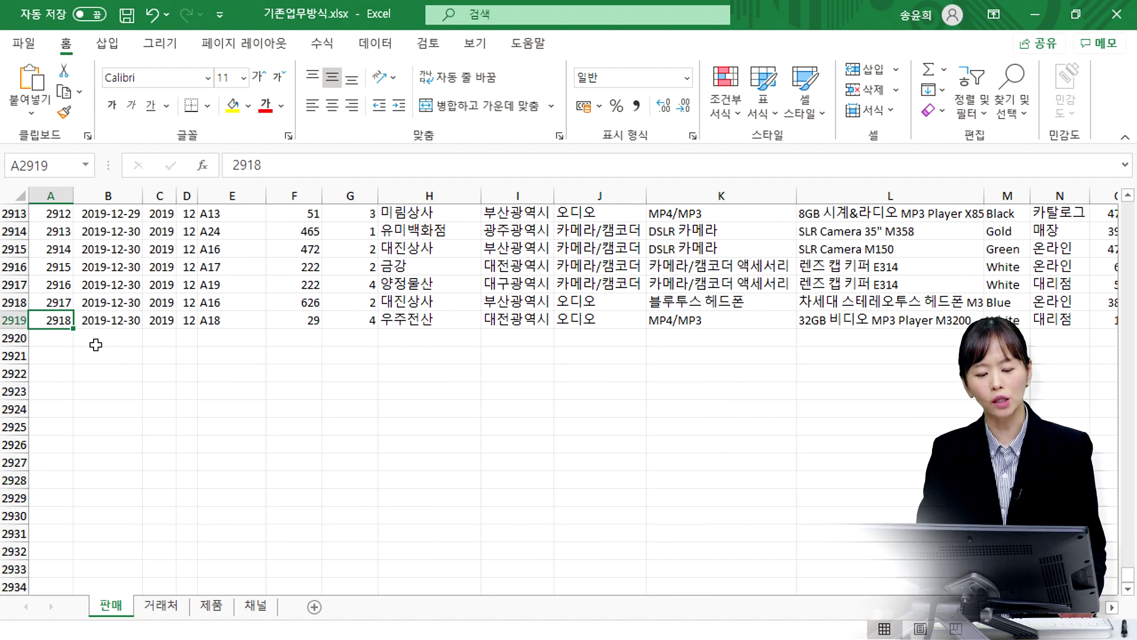
{"action": "left_click_drag", "start_coordinate": [53, 340], "coordinate": [694, 482]}
{"action": "left_click", "coordinate": [161, 232]}
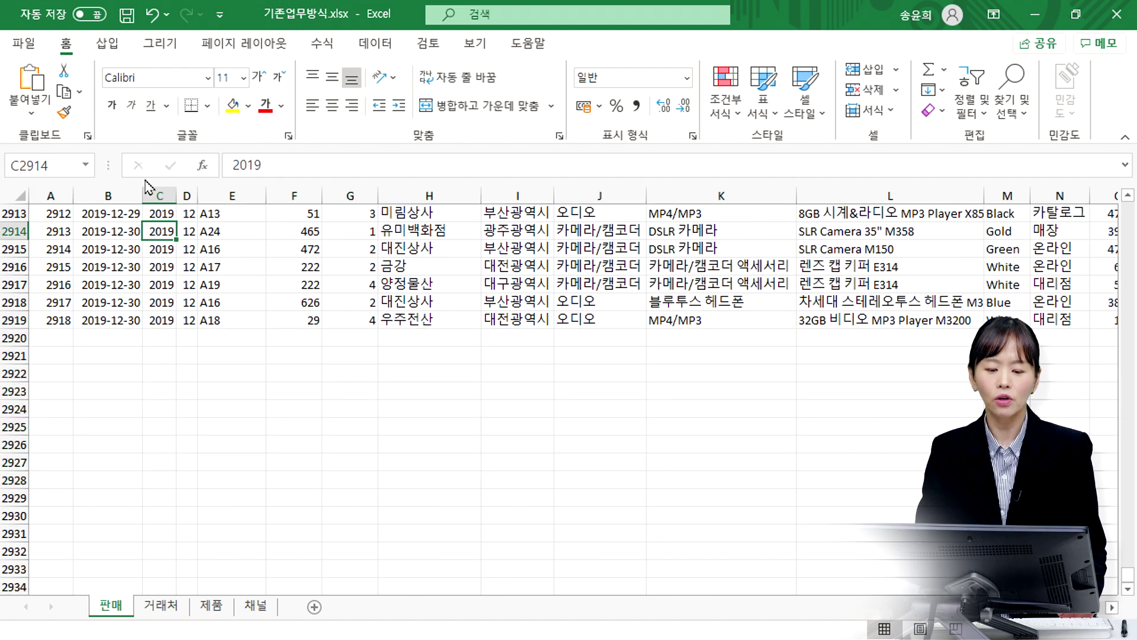
Check which source range a new PivotTable would use for the 판매 data, without creating it
{"action": "left_click", "coordinate": [122, 46]}
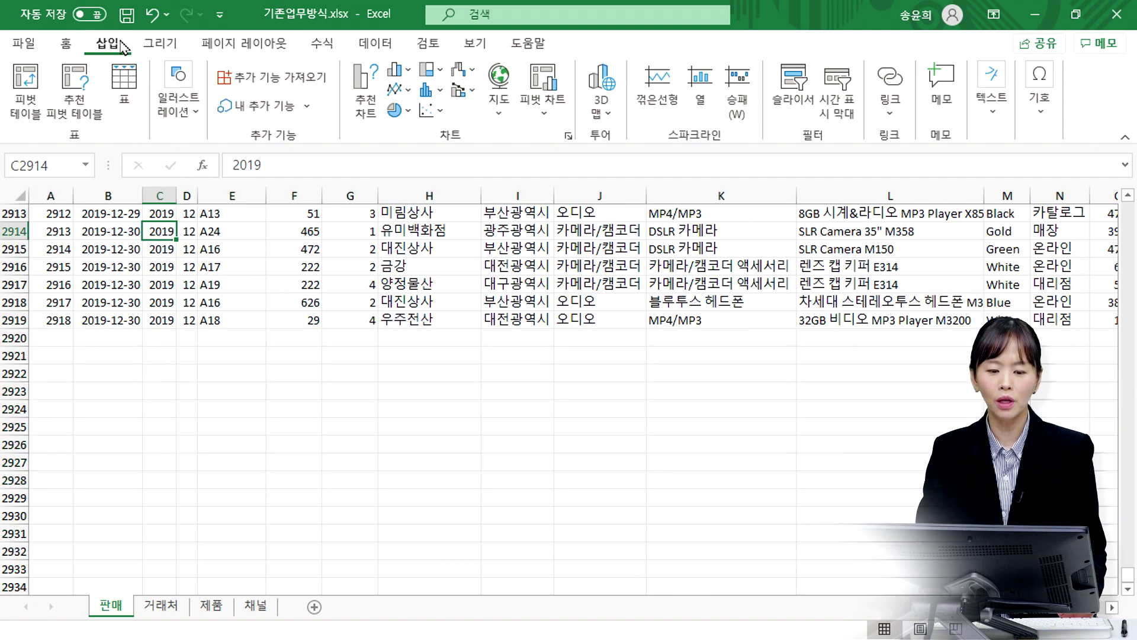
{"action": "left_click", "coordinate": [25, 89]}
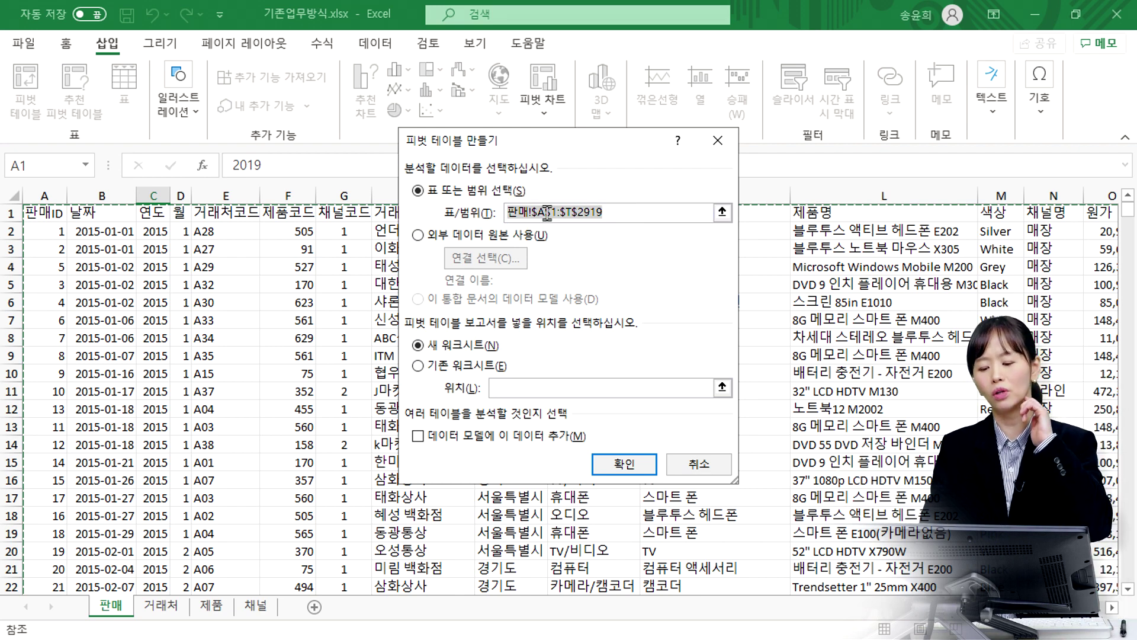
{"action": "left_click", "coordinate": [686, 468]}
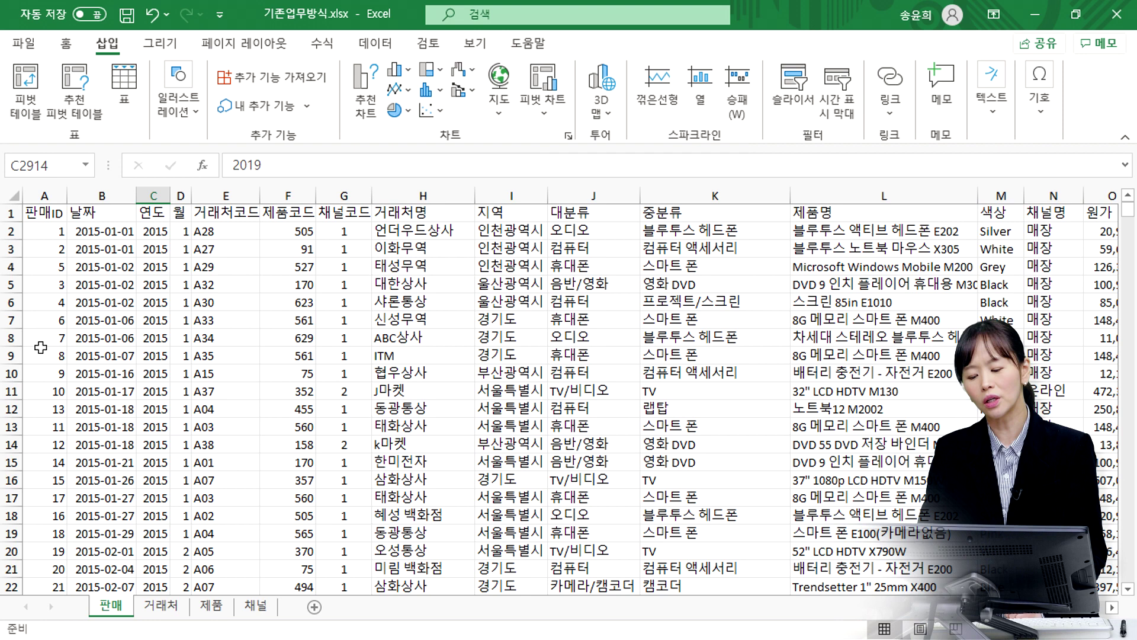
Convert the 판매 data range into a table with its first row as headers
{"action": "left_click", "coordinate": [72, 304]}
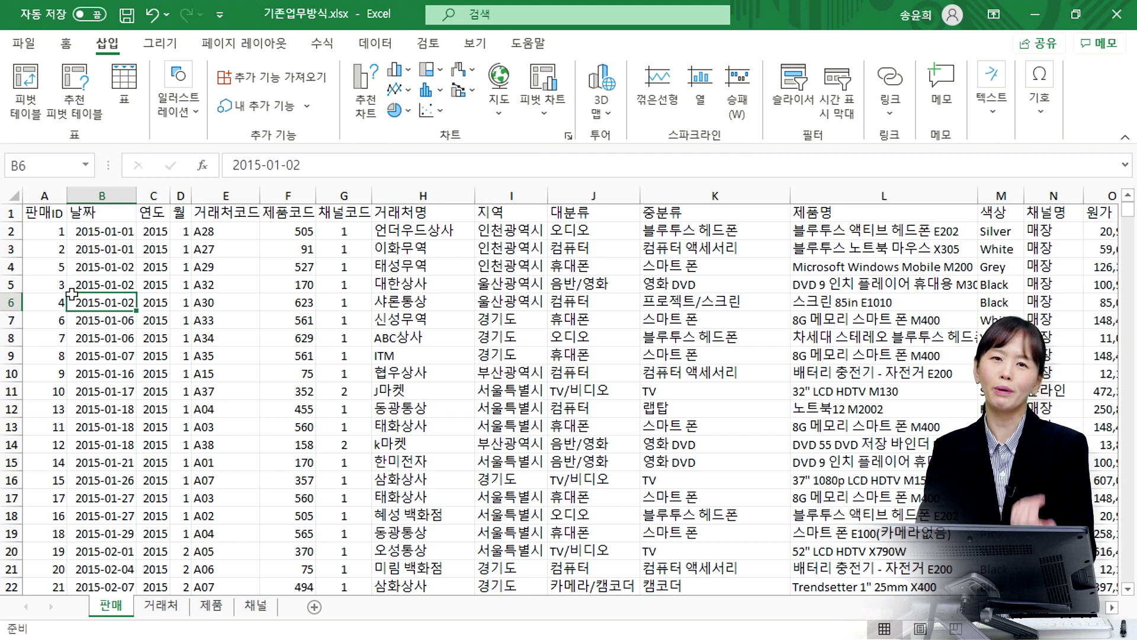
{"action": "left_click", "coordinate": [272, 326]}
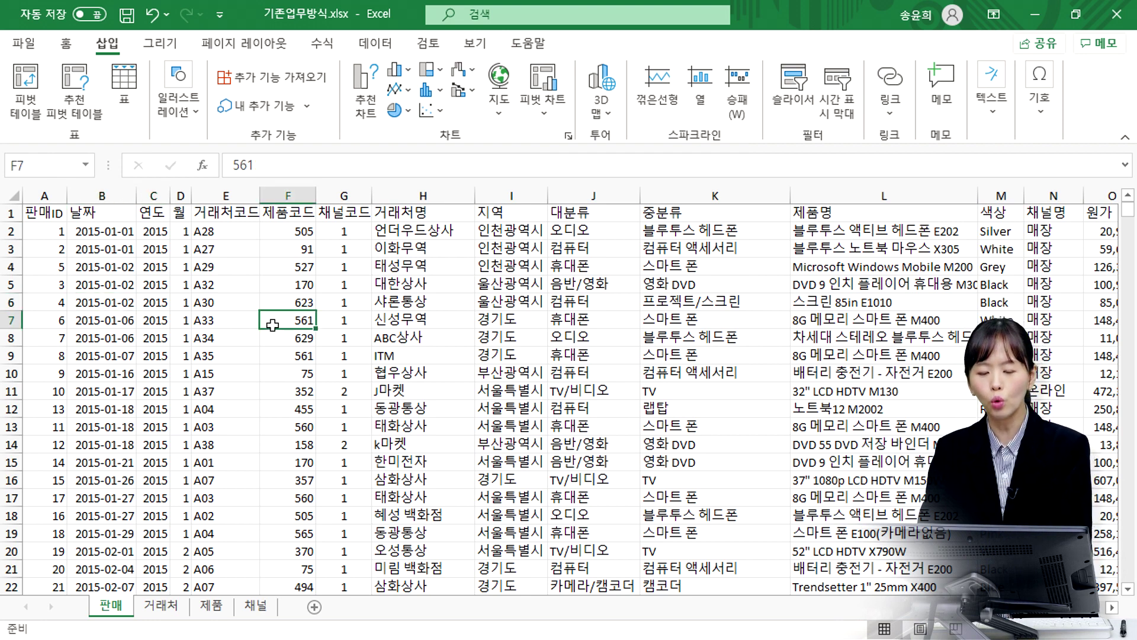
{"action": "left_click", "coordinate": [124, 94]}
{"action": "left_click", "coordinate": [561, 359]}
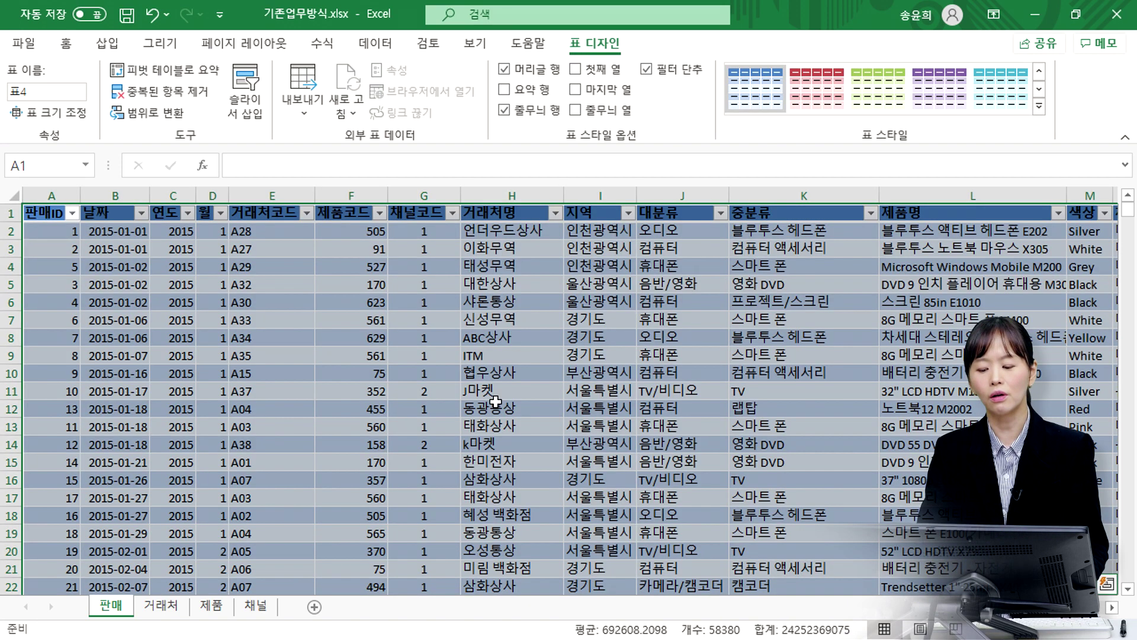
{"action": "left_click", "coordinate": [491, 389]}
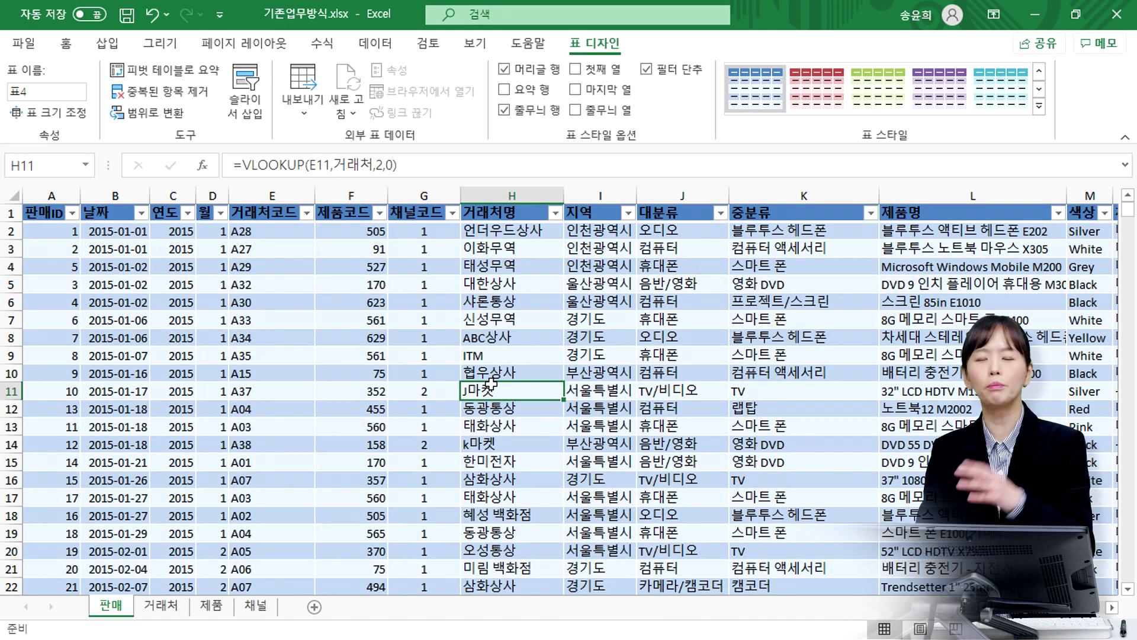
Go to the last record of the 판매 table and select the empty rows below it to inspect where new data goes
{"action": "left_click", "coordinate": [34, 336]}
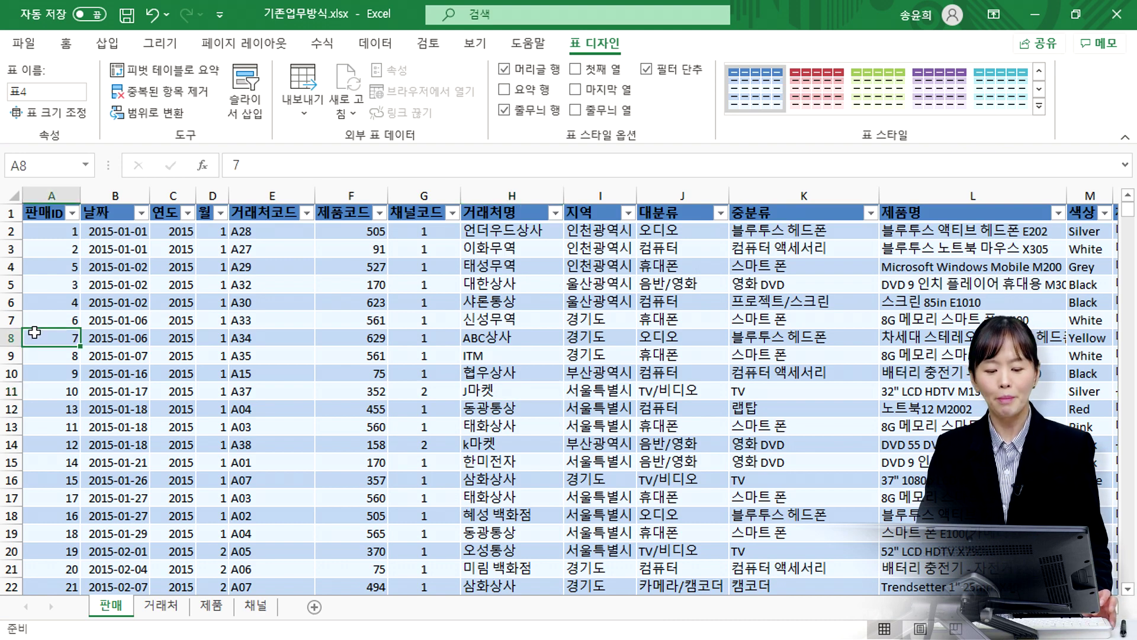
{"action": "key", "text": "ctrl+Down"}
{"action": "scroll", "coordinate": [64, 399], "scroll_direction": "down", "scroll_amount": 4}
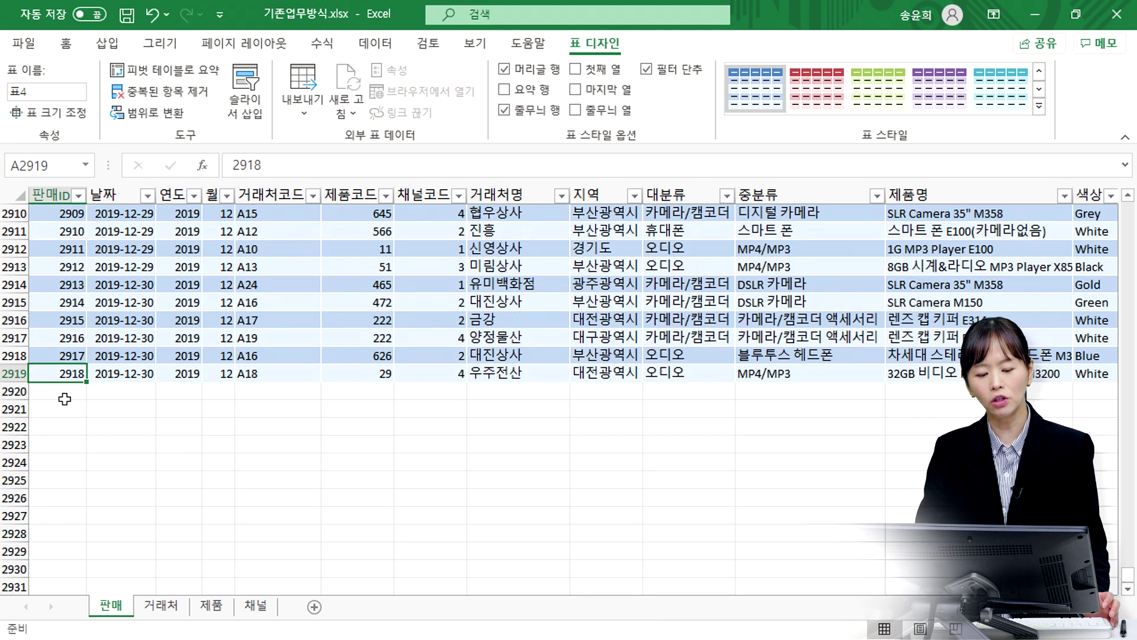
{"action": "left_click_drag", "start_coordinate": [67, 393], "coordinate": [1007, 584]}
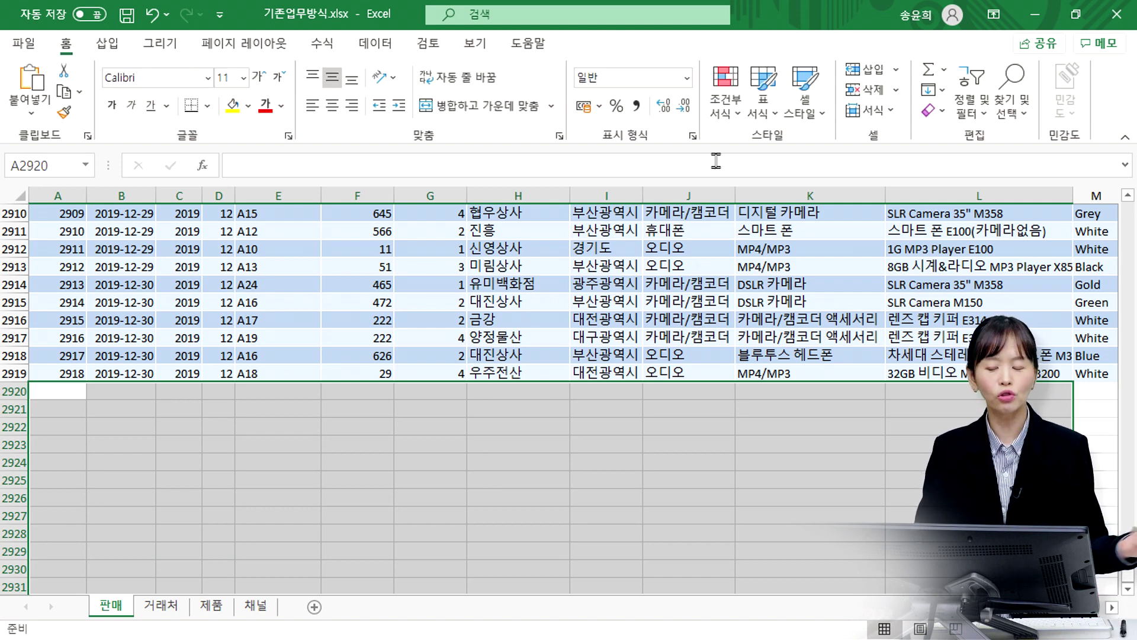
Return to the start of the sales table and name the table 판매
{"action": "left_click", "coordinate": [498, 266]}
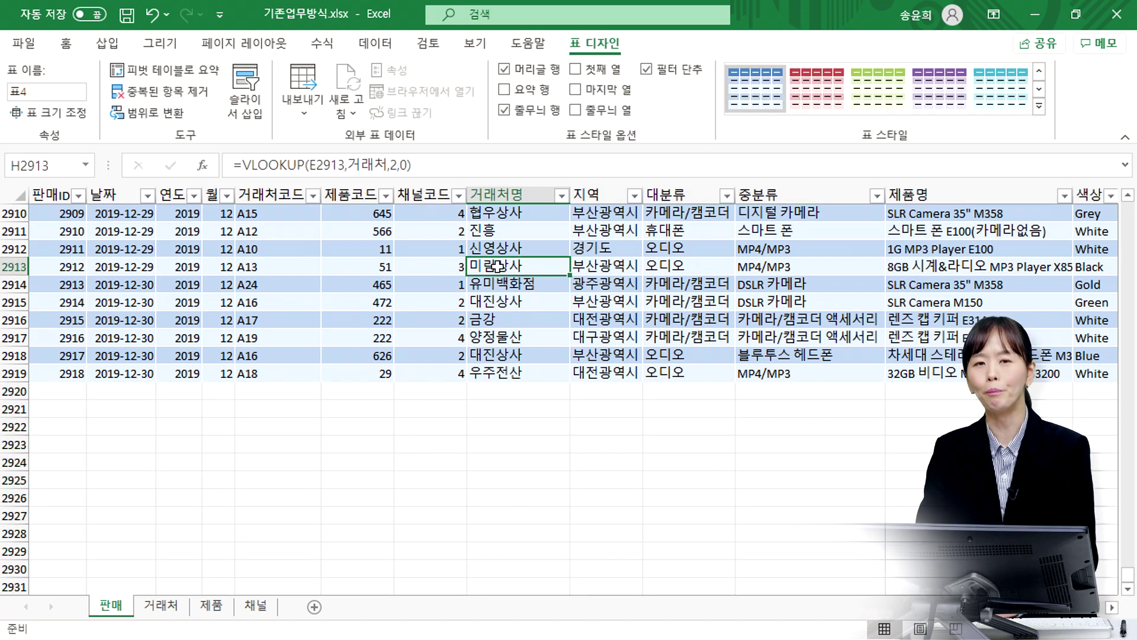
{"action": "key", "text": "ctrl+Up"}
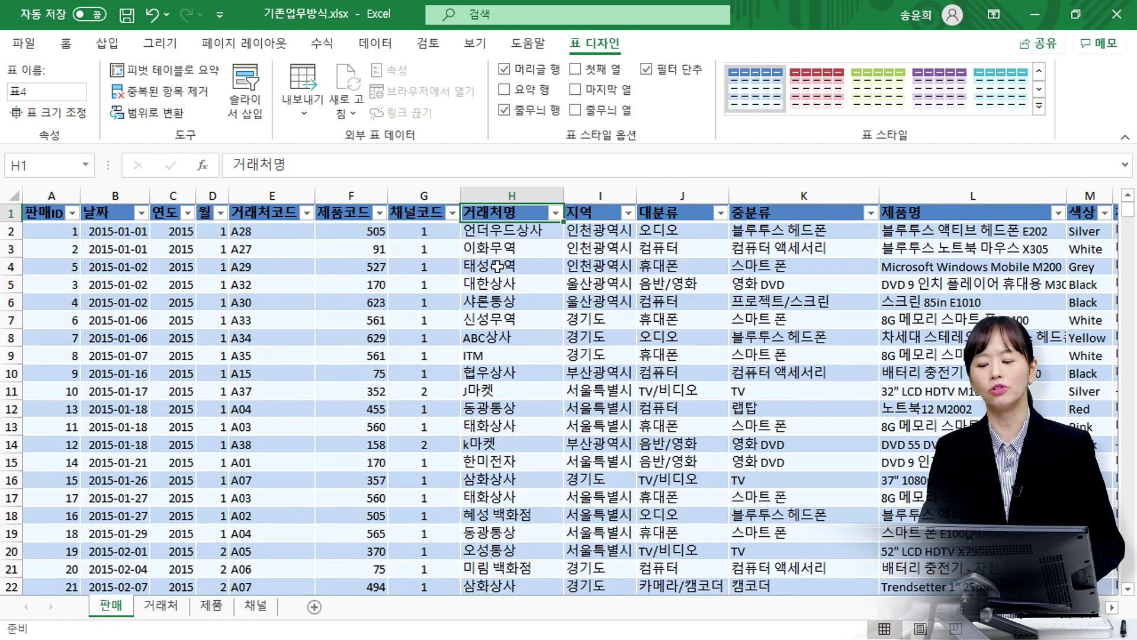
{"action": "left_click", "coordinate": [413, 301]}
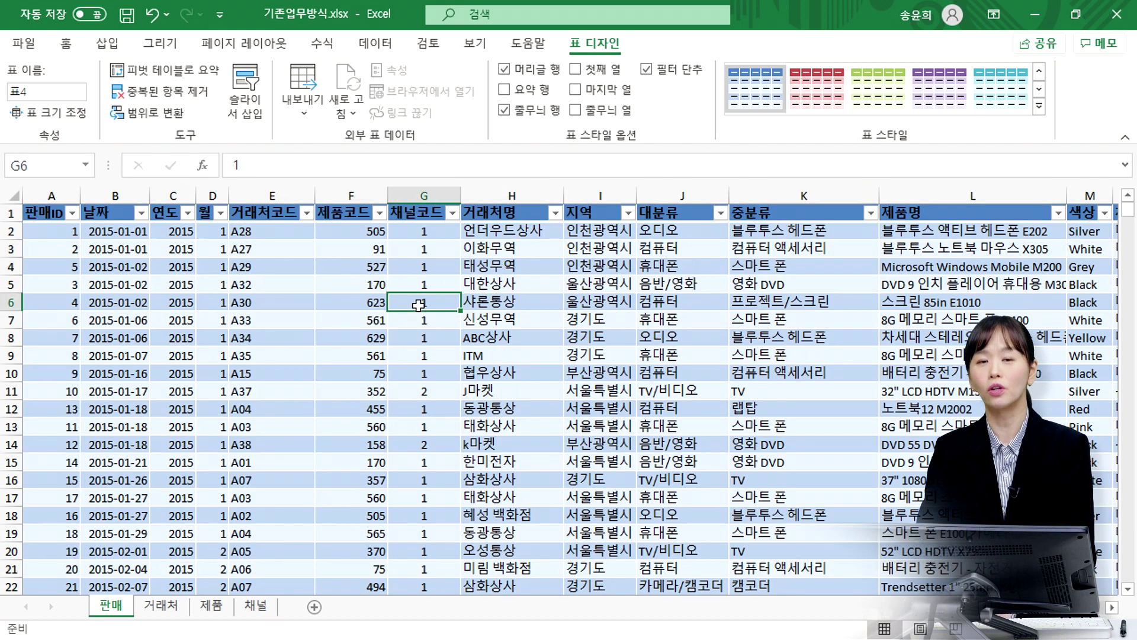
{"action": "left_click", "coordinate": [50, 87]}
{"action": "type", "text": "판매"}
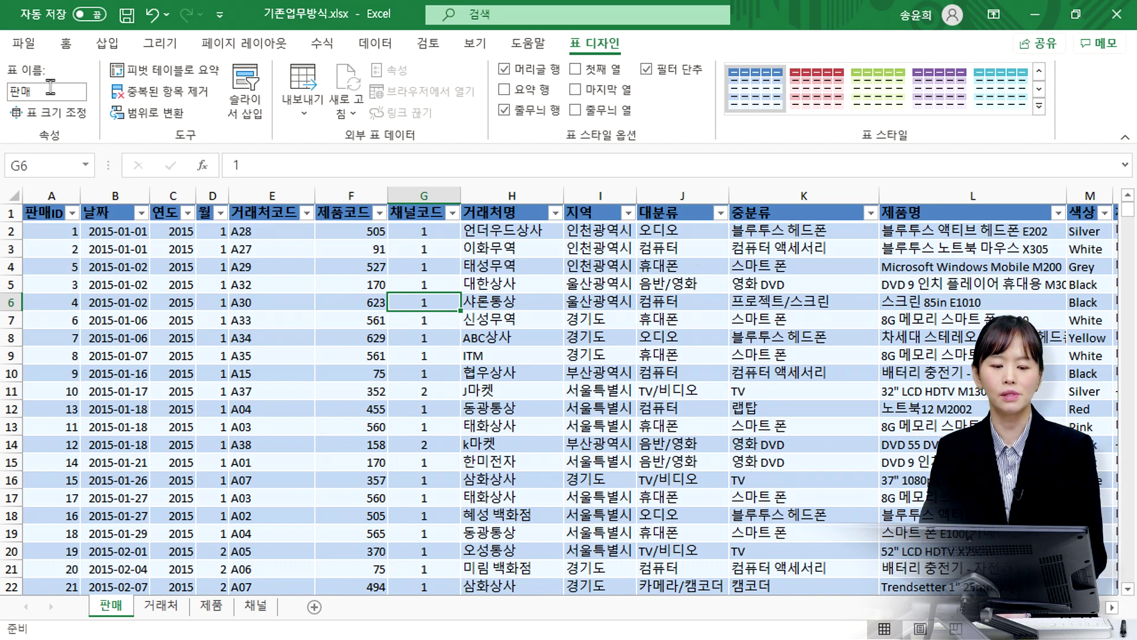
{"action": "key", "text": "Return"}
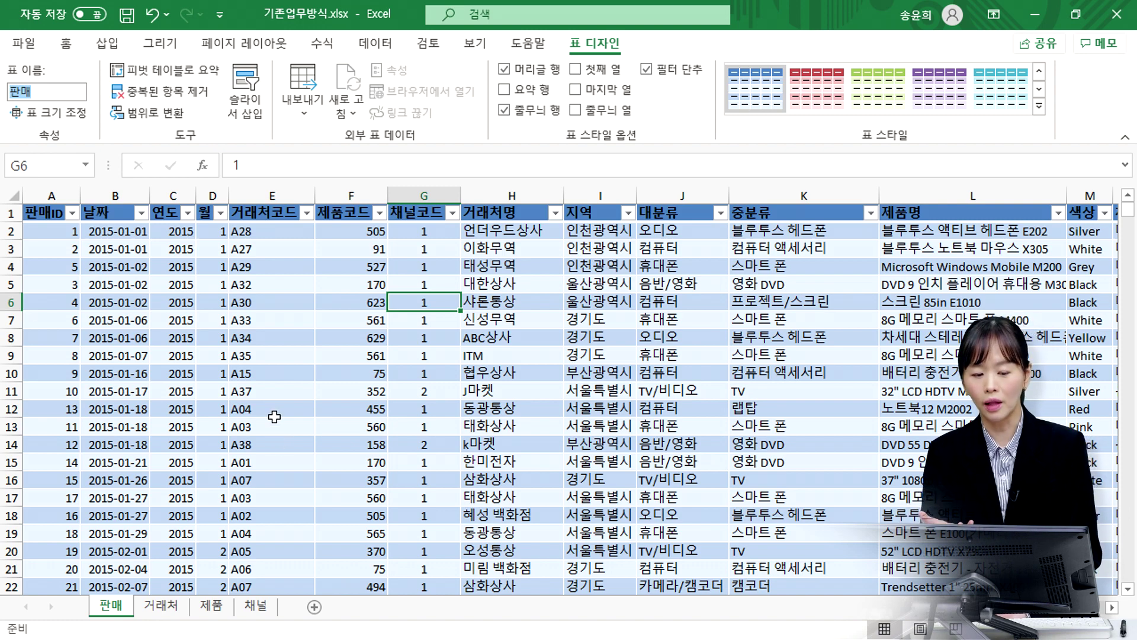
Apply a light table style with blue borders and a solid blue header to the 판매 table and enable banded columns (줄무늬 열)
{"action": "left_click", "coordinate": [339, 376]}
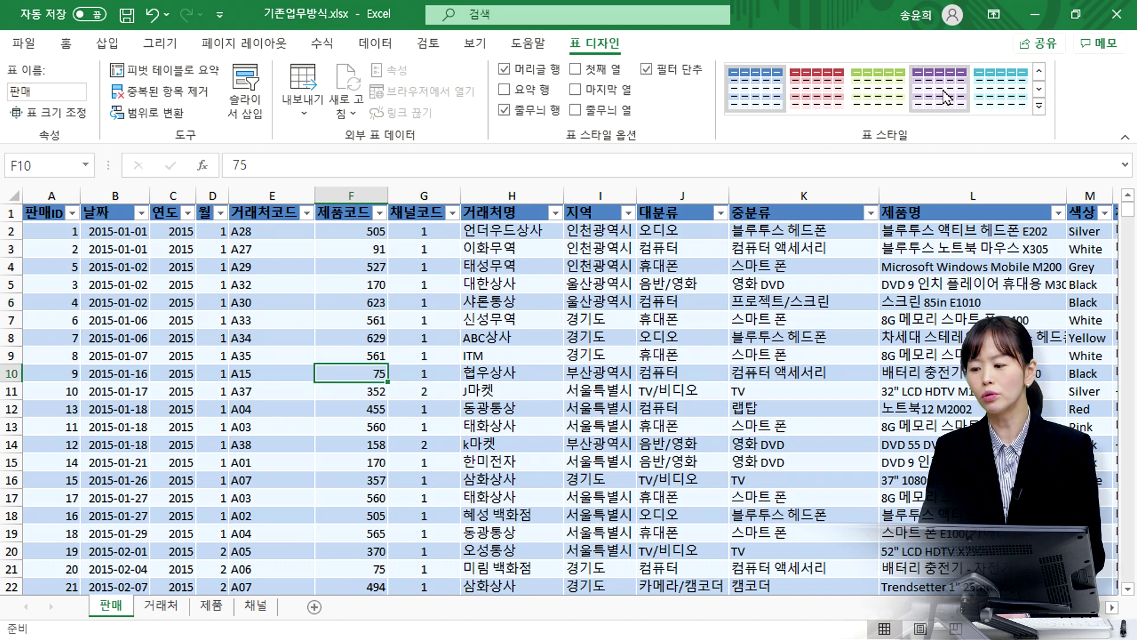
{"action": "left_click", "coordinate": [1040, 106]}
{"action": "left_click", "coordinate": [863, 168]}
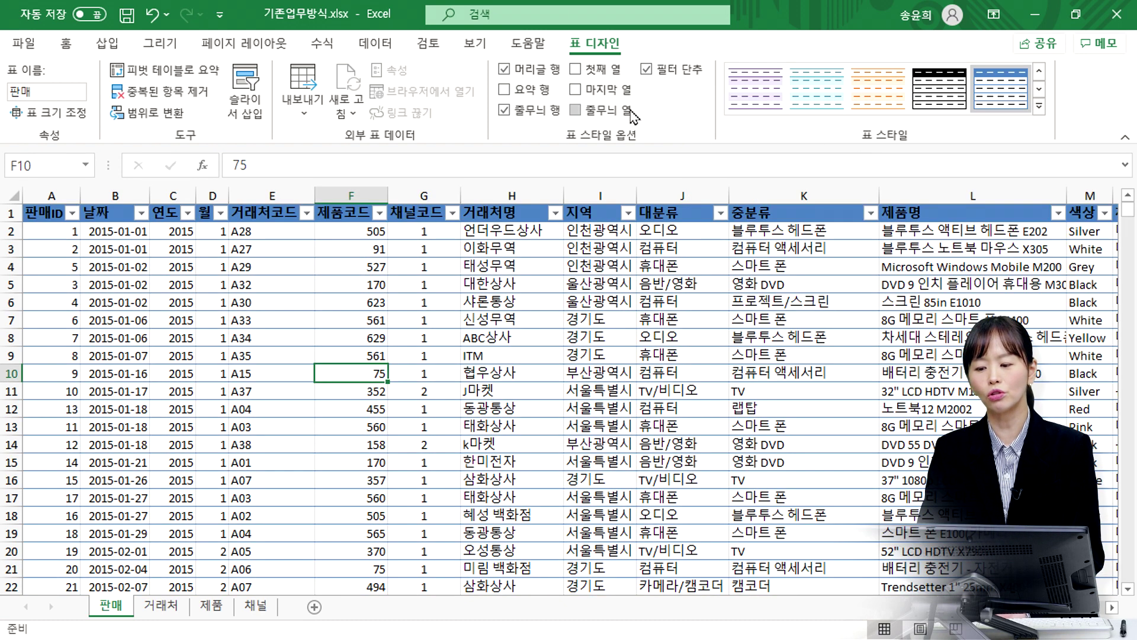
{"action": "left_click", "coordinate": [575, 110]}
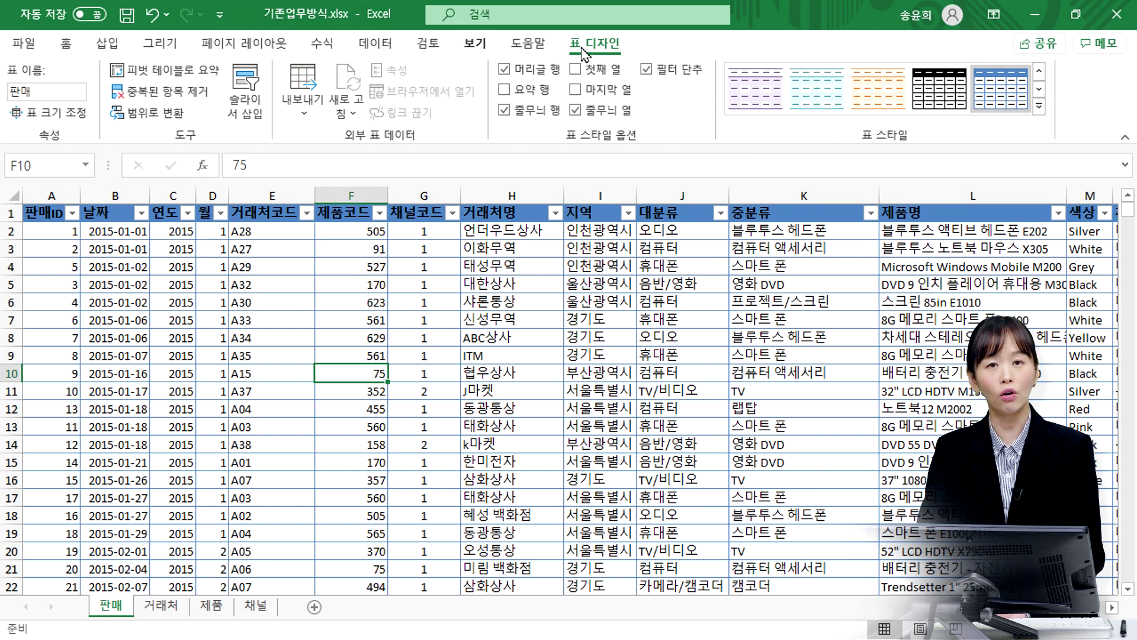
{"action": "left_click_drag", "start_coordinate": [248, 267], "coordinate": [248, 285]}
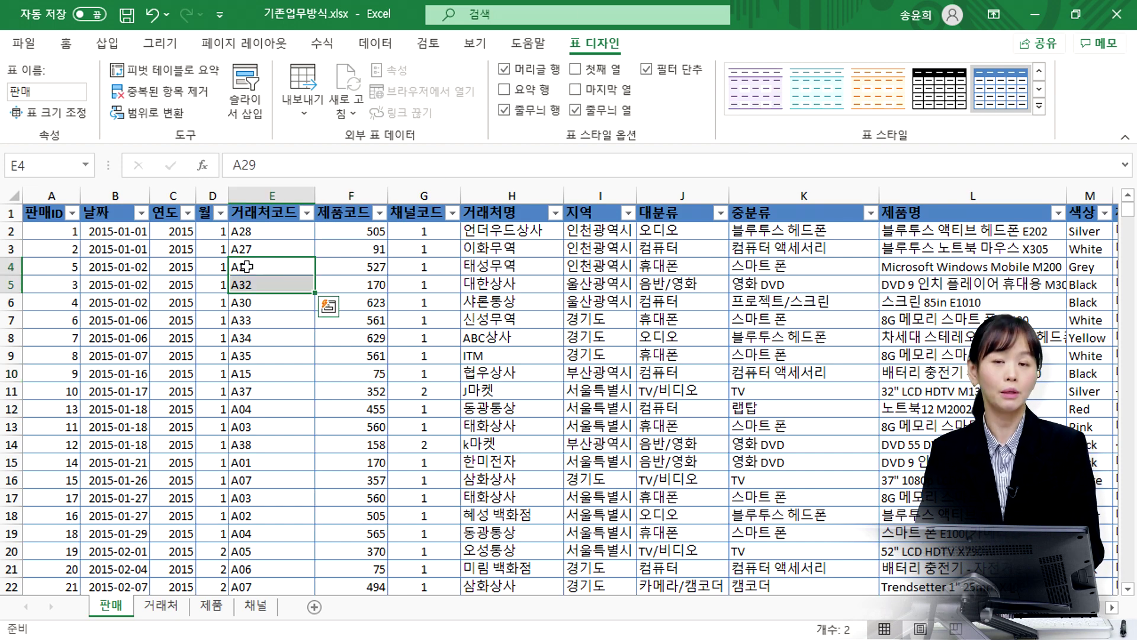
{"action": "left_click", "coordinate": [249, 350]}
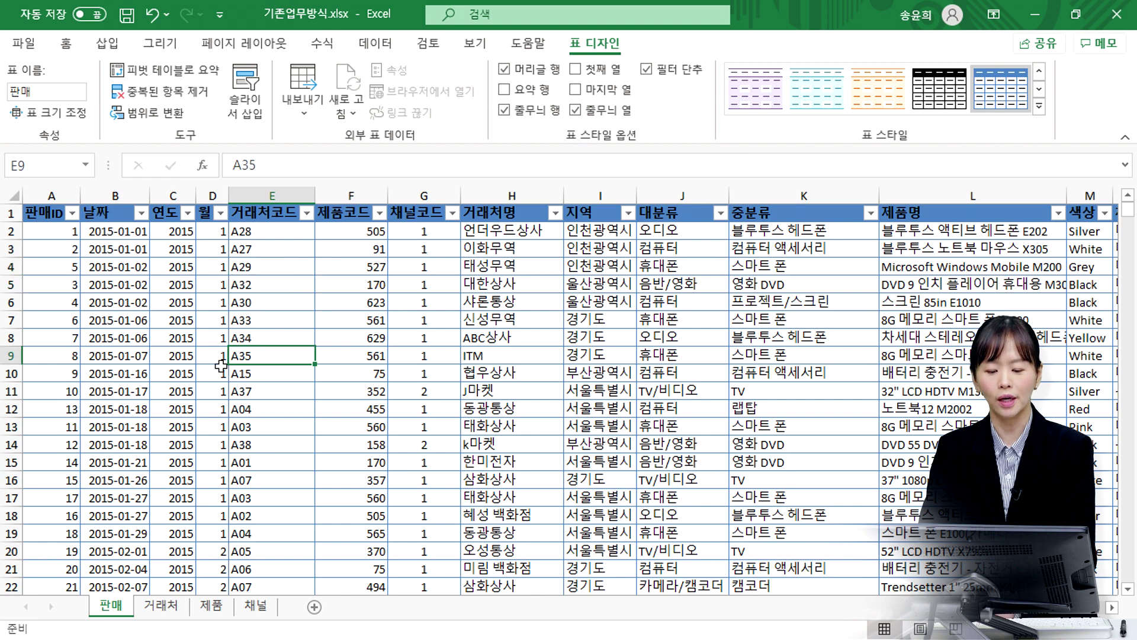
{"action": "left_click", "coordinate": [253, 335]}
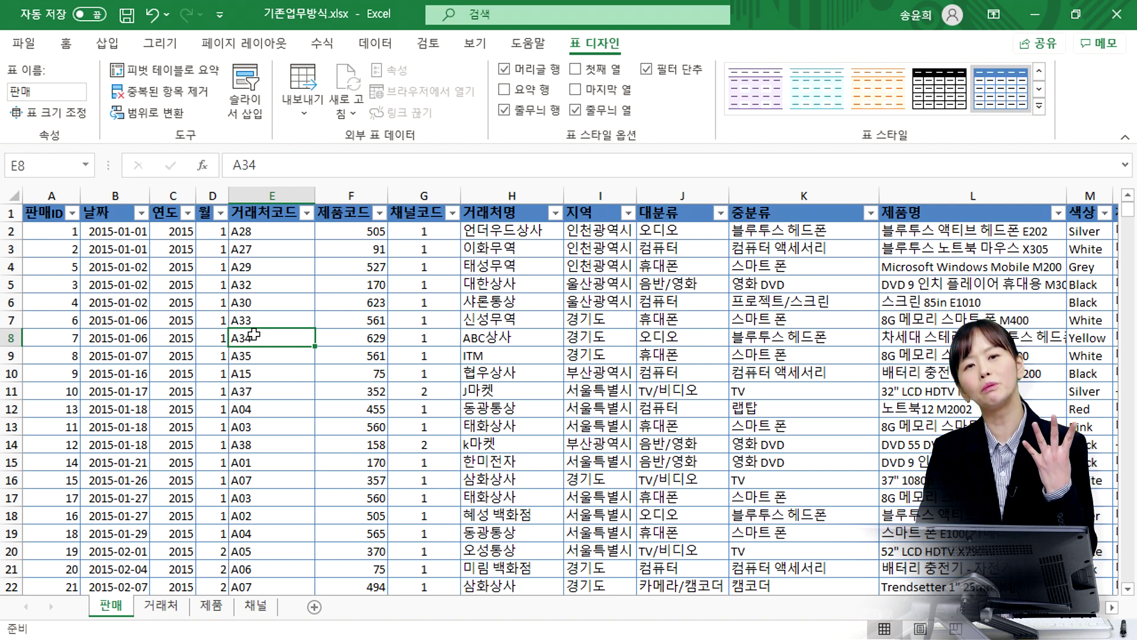
Create a PivotTable on a new worksheet using the 판매 table as its source
{"action": "left_click", "coordinate": [261, 303]}
{"action": "left_click", "coordinate": [110, 44]}
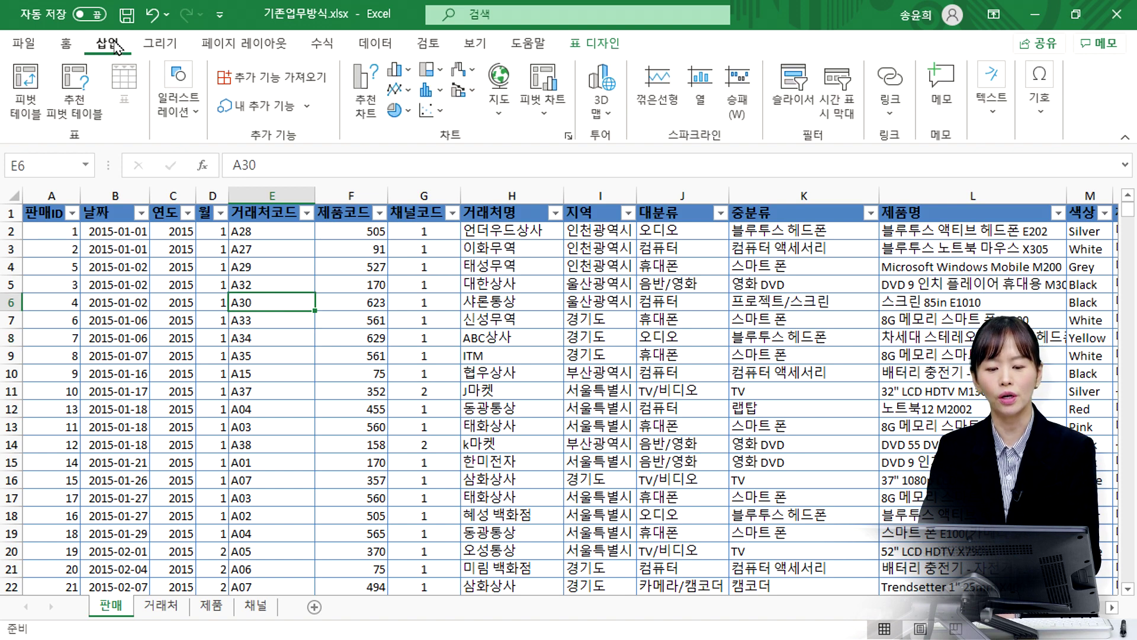
{"action": "left_click", "coordinate": [26, 89]}
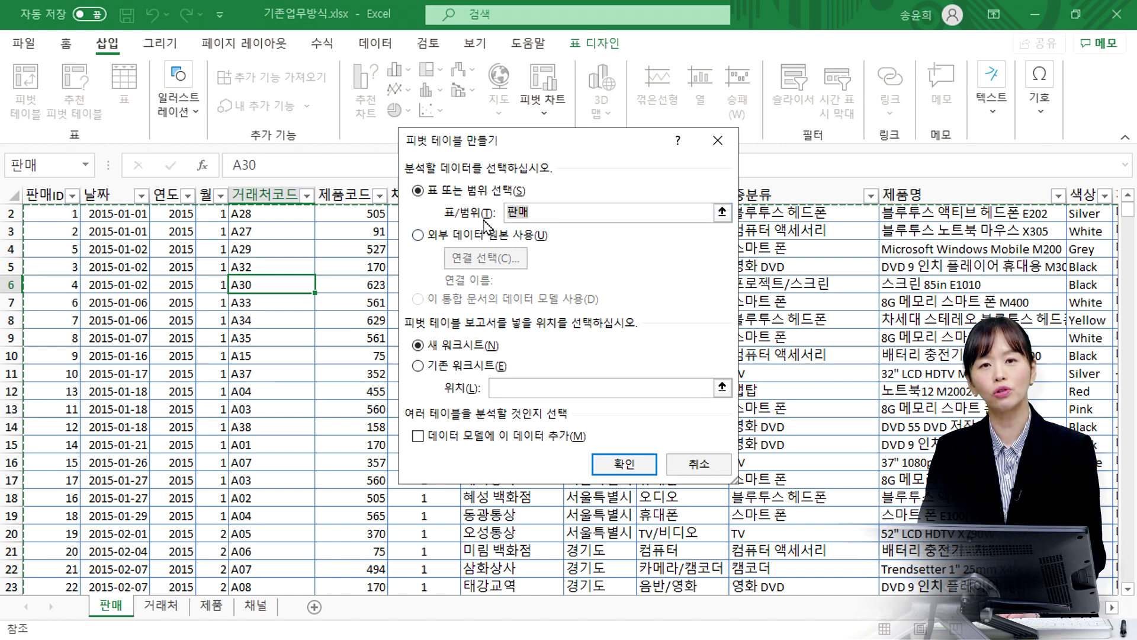
{"action": "left_click", "coordinate": [438, 347]}
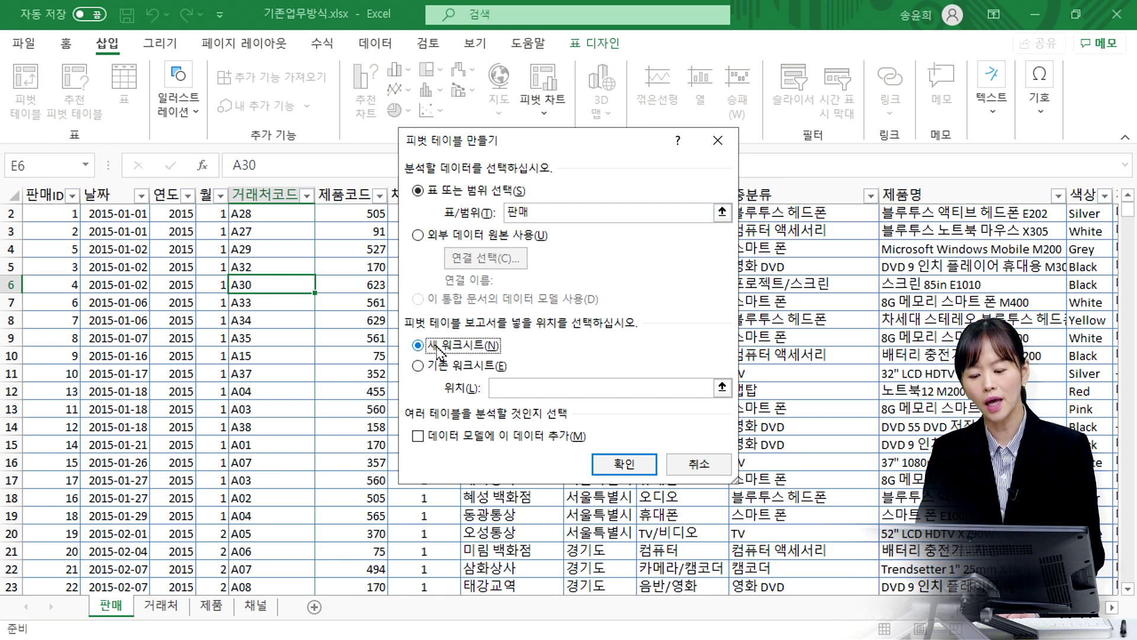
{"action": "left_click", "coordinate": [619, 465]}
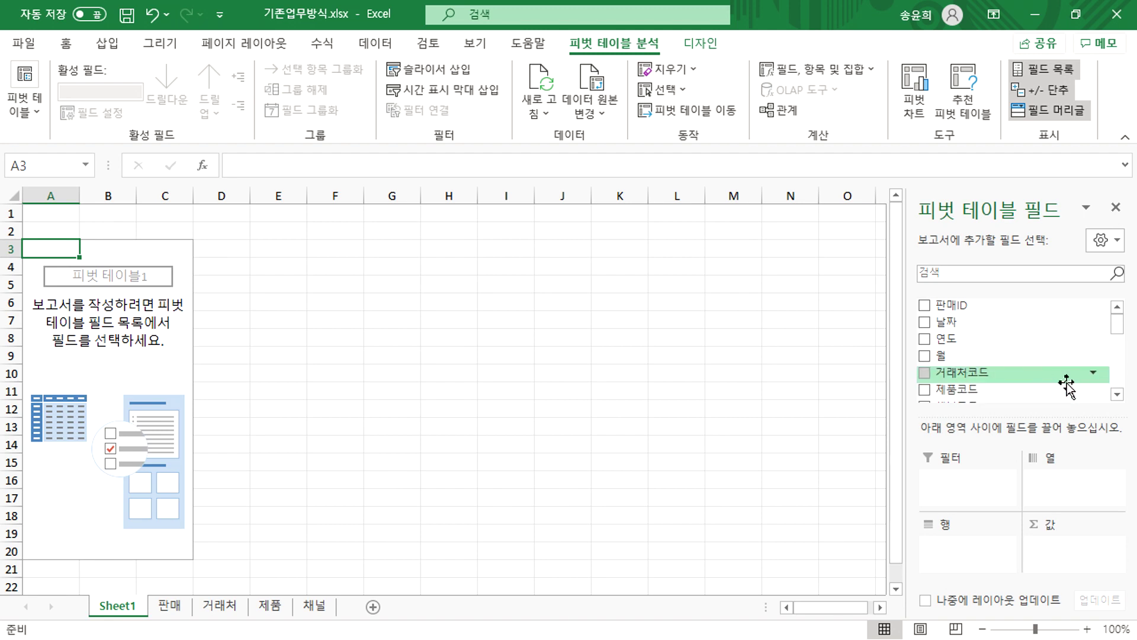
Add 제품명 to the PivotTable's rows and 매출금액 and 매출이익 to its values
{"action": "left_click", "coordinate": [1117, 394]}
{"action": "scroll", "coordinate": [1117, 395], "scroll_direction": "down", "scroll_amount": 2}
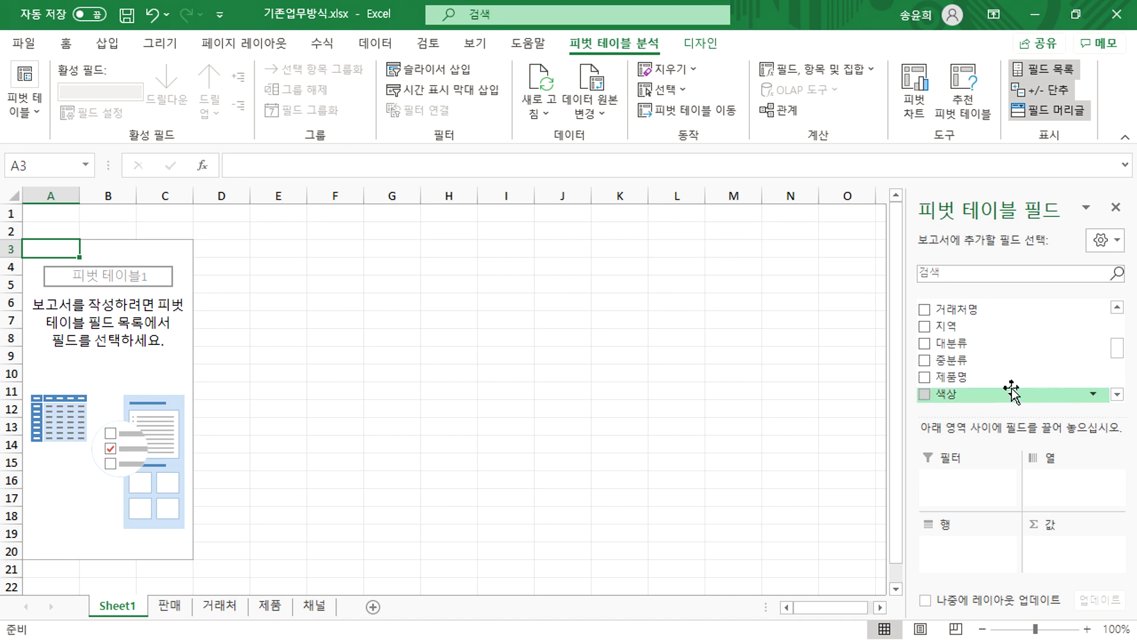
{"action": "left_click", "coordinate": [925, 378]}
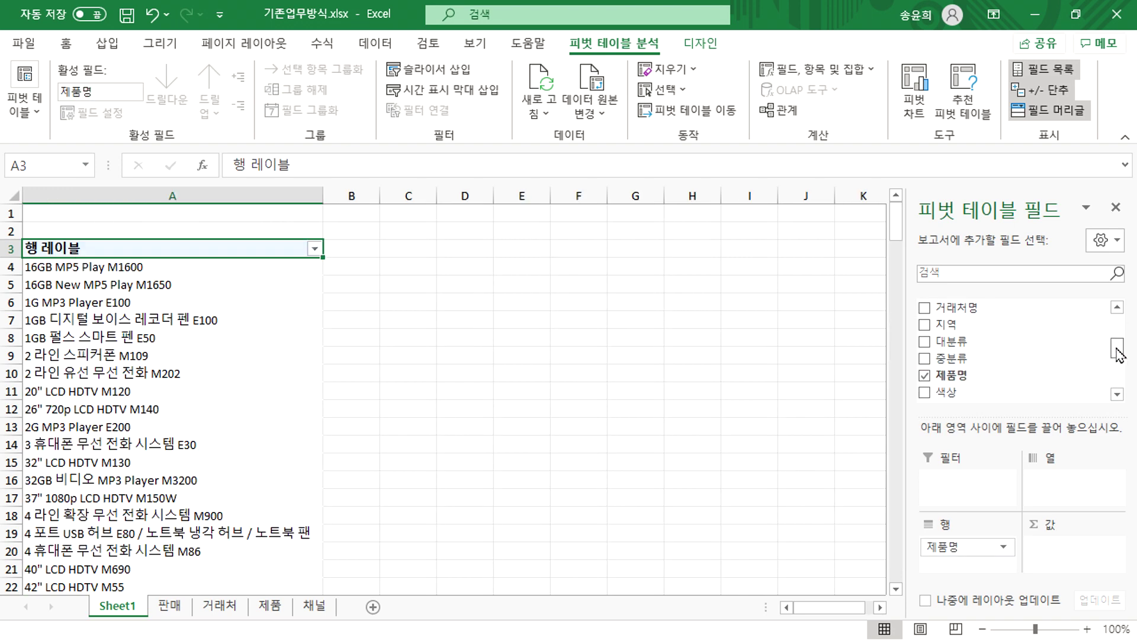
{"action": "left_click_drag", "start_coordinate": [1118, 350], "coordinate": [1117, 378]}
{"action": "left_click", "coordinate": [925, 336]}
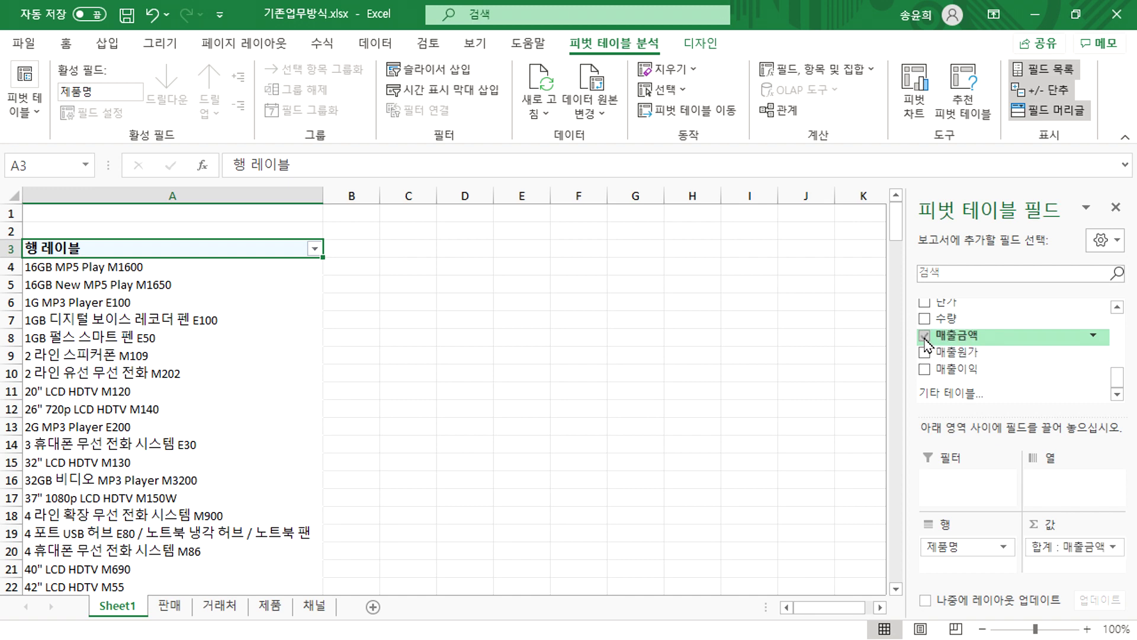
{"action": "left_click", "coordinate": [926, 370]}
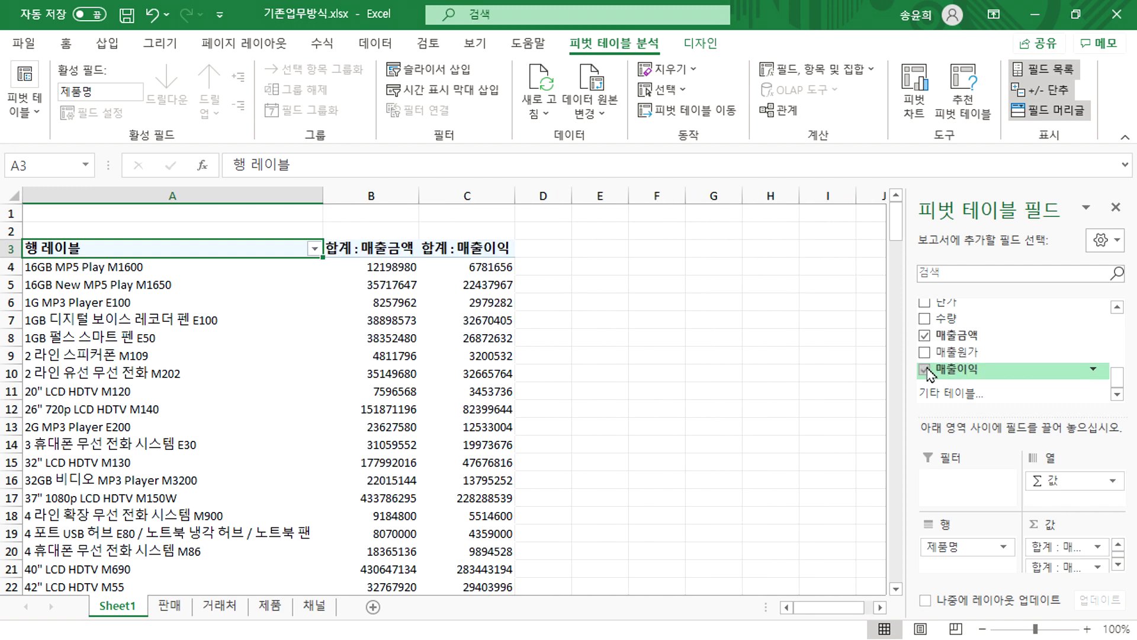
Try a clustered column PivotChart of 매출금액 and 매출이익 for all products, and undo it
{"action": "left_click", "coordinate": [176, 319]}
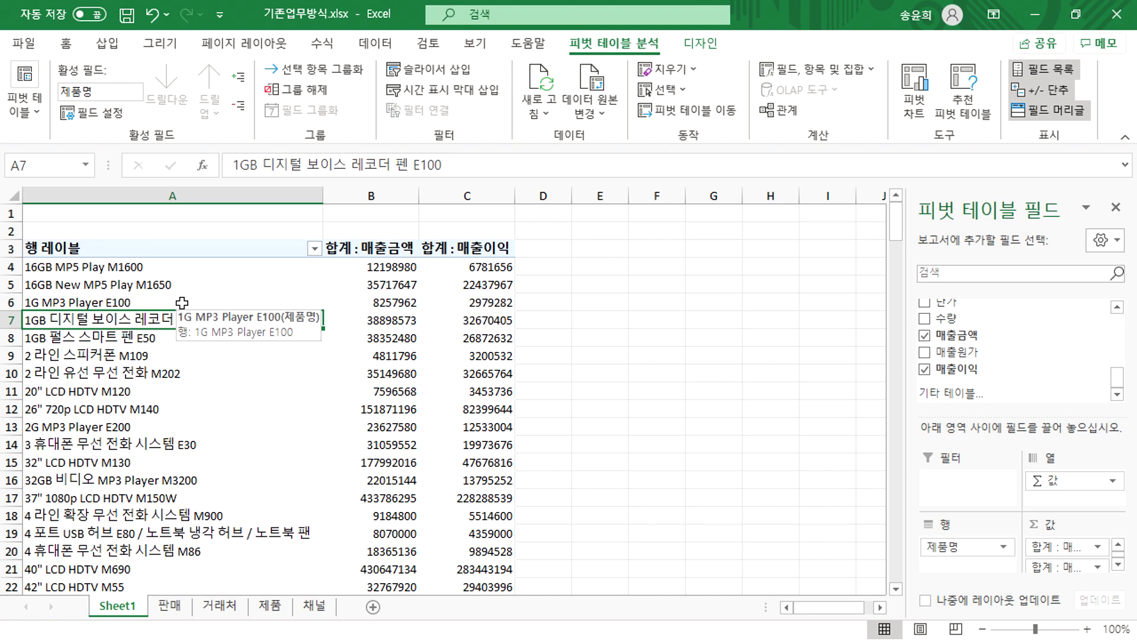
{"action": "left_click", "coordinate": [182, 302]}
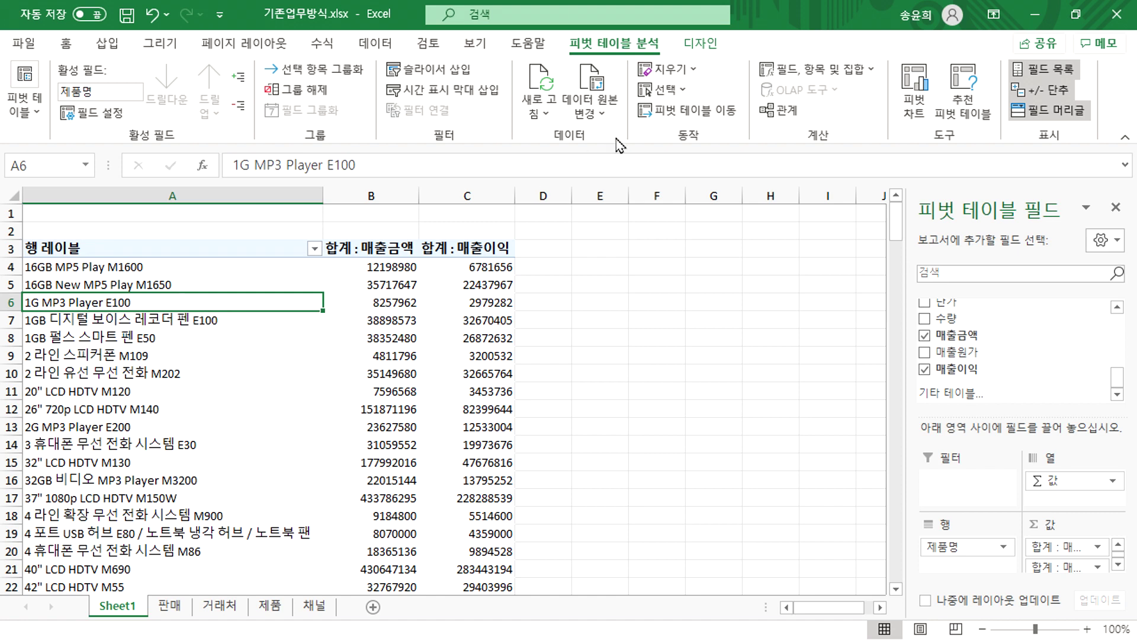
{"action": "left_click", "coordinate": [926, 98]}
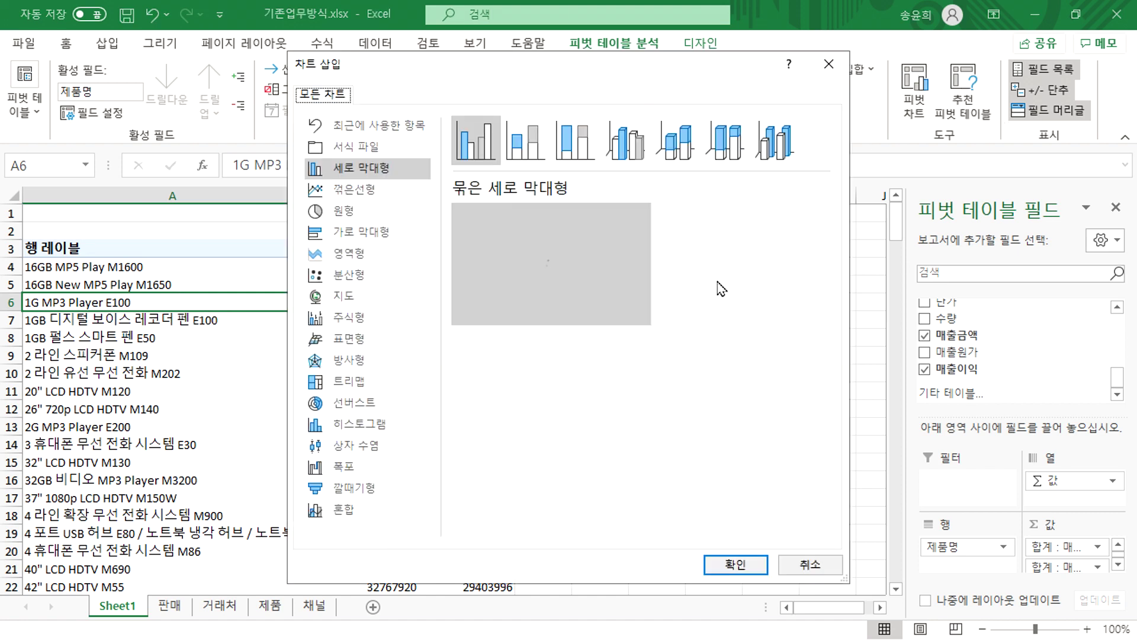
{"action": "left_click", "coordinate": [727, 564]}
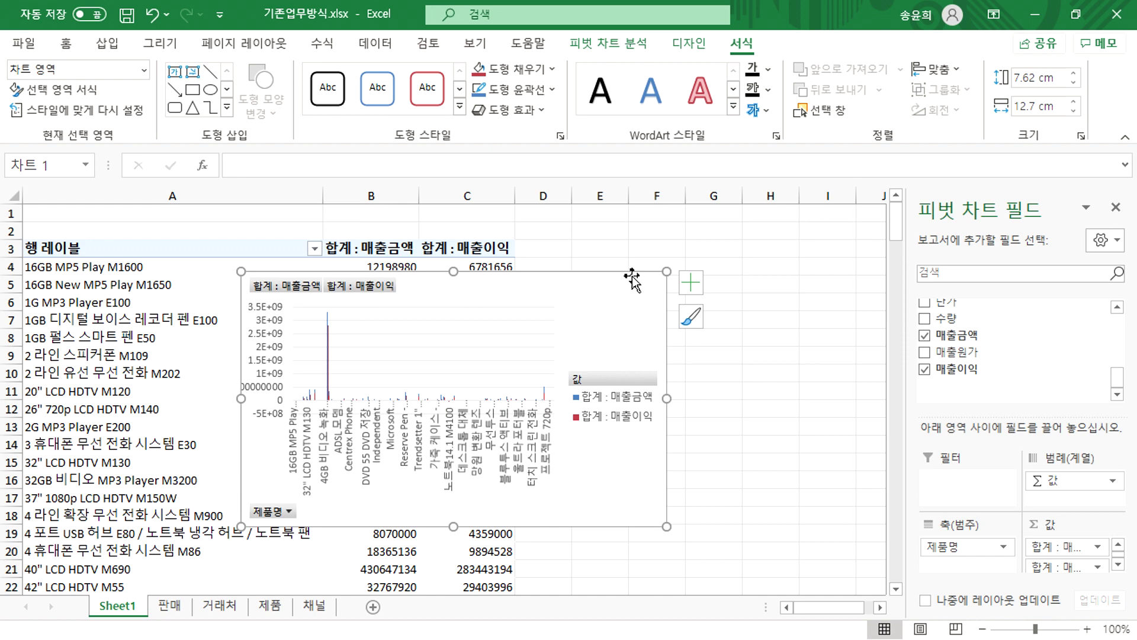
{"action": "left_click", "coordinate": [137, 301]}
{"action": "key", "text": "ctrl+z"}
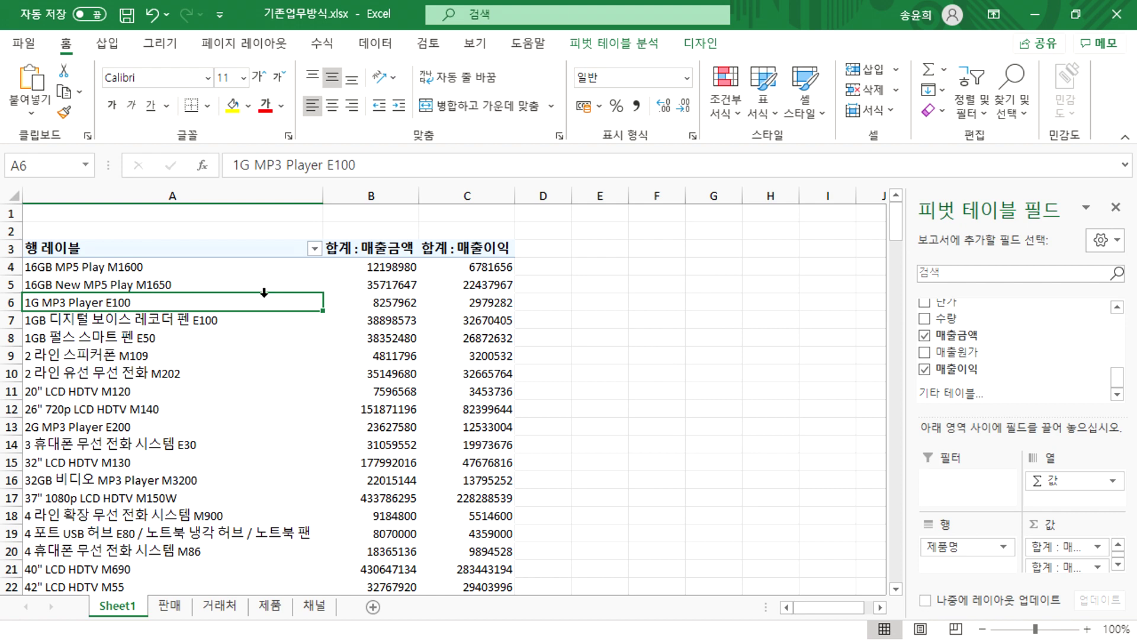
Filter the PivotTable's product names to the top 5 items by 합계 : 매출금액
{"action": "left_click", "coordinate": [276, 283]}
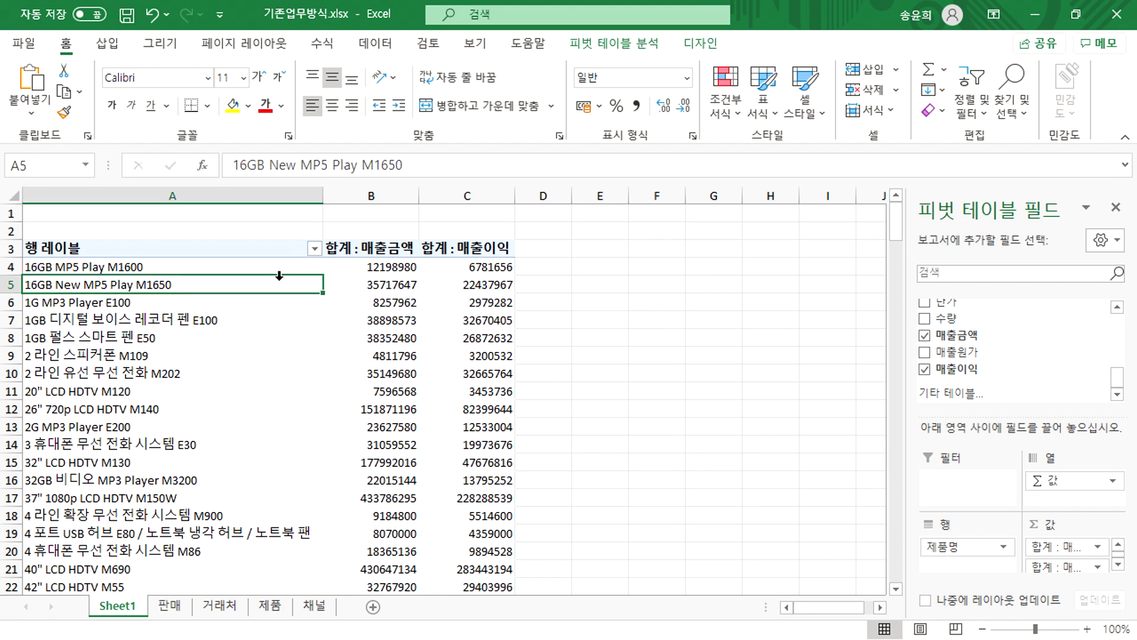
{"action": "left_click", "coordinate": [315, 248]}
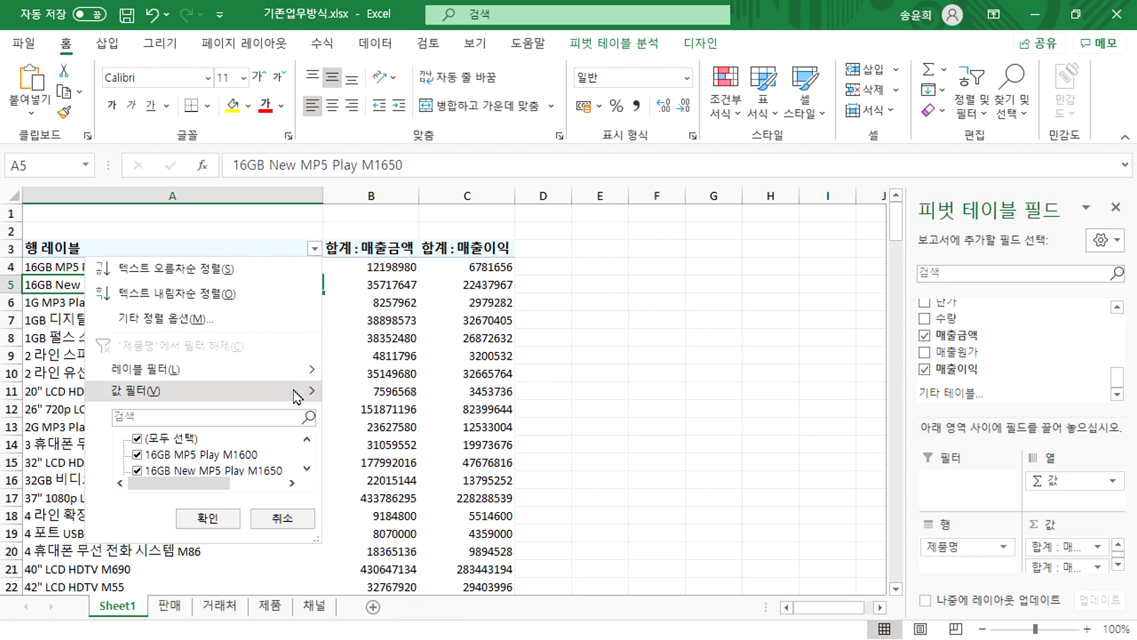
{"action": "mouse_move", "coordinate": [295, 396]}
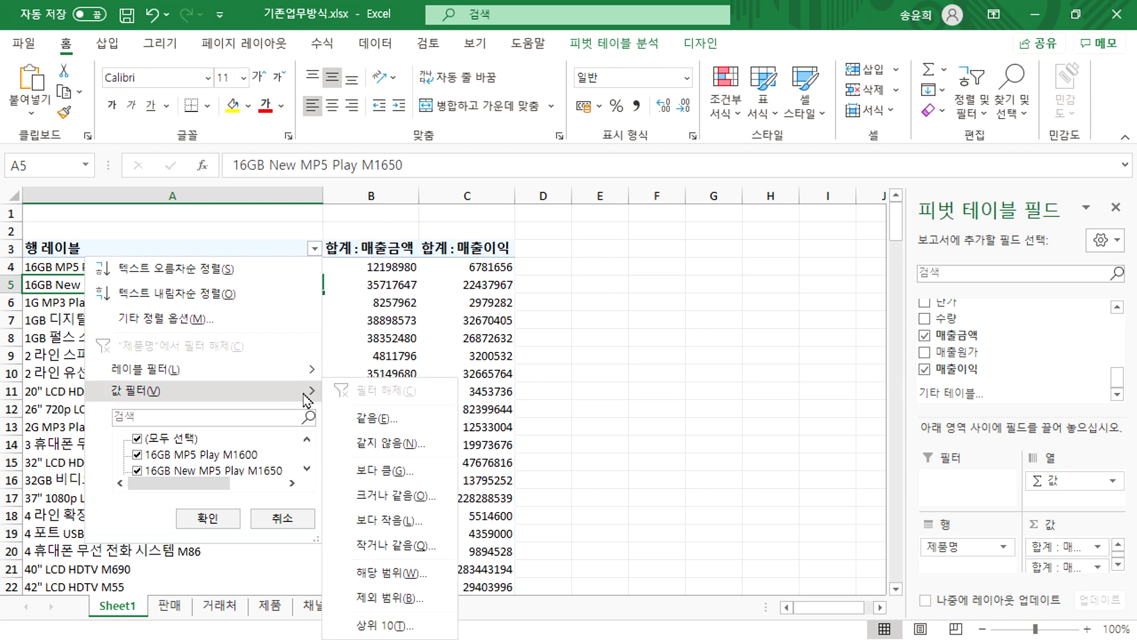
{"action": "left_click", "coordinate": [400, 623]}
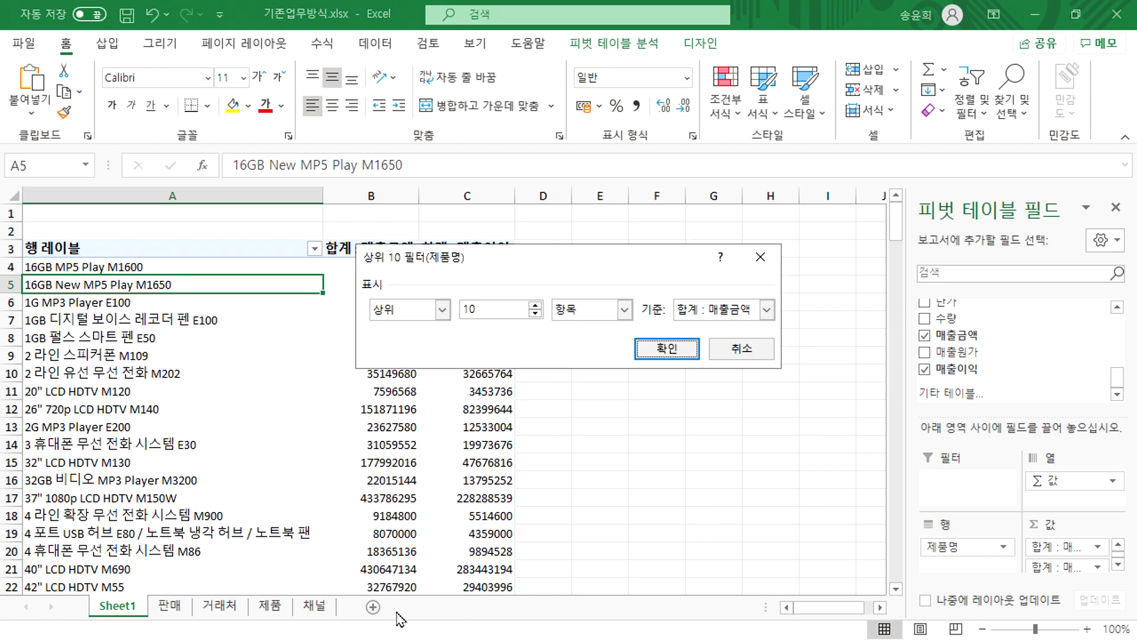
{"action": "double_click", "coordinate": [490, 306]}
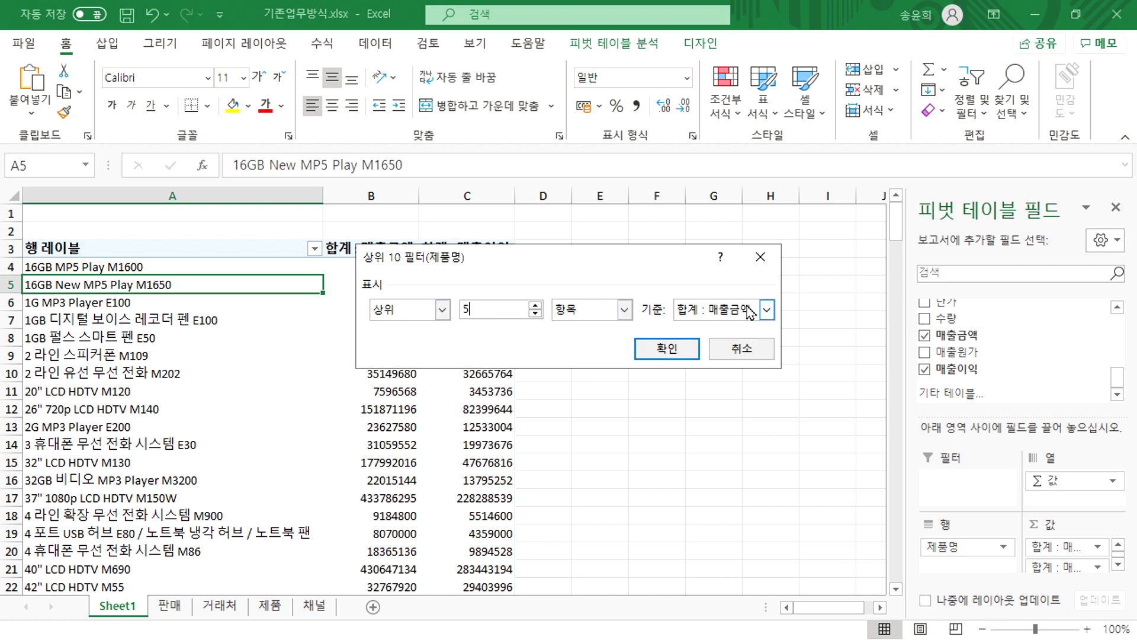
{"action": "left_click", "coordinate": [751, 310]}
{"action": "left_click", "coordinate": [749, 313]}
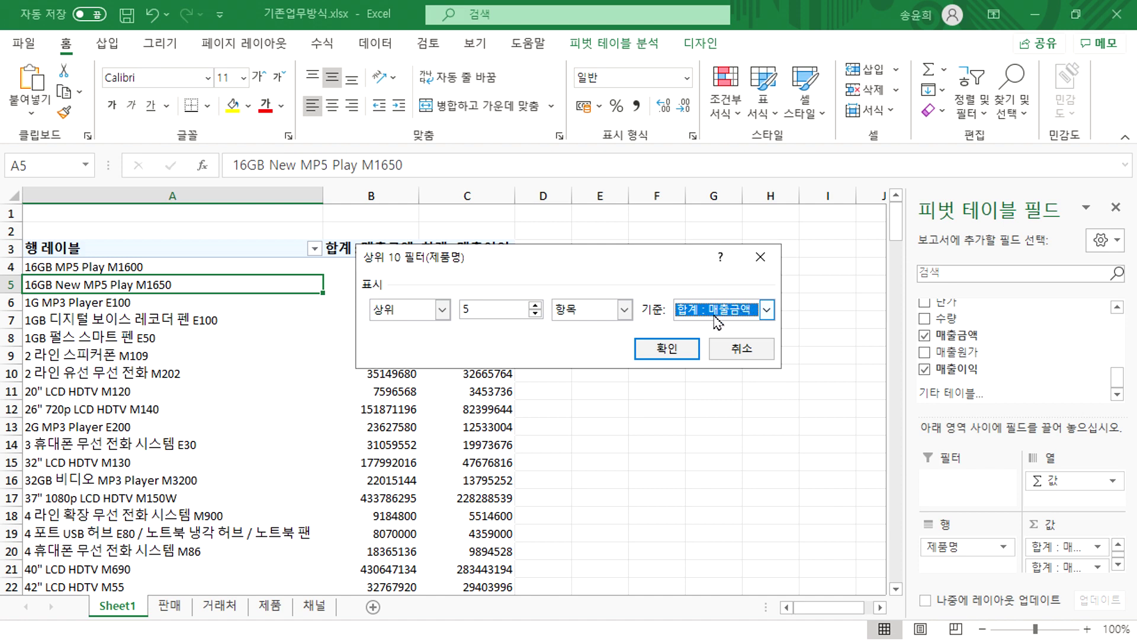
{"action": "left_click", "coordinate": [667, 349]}
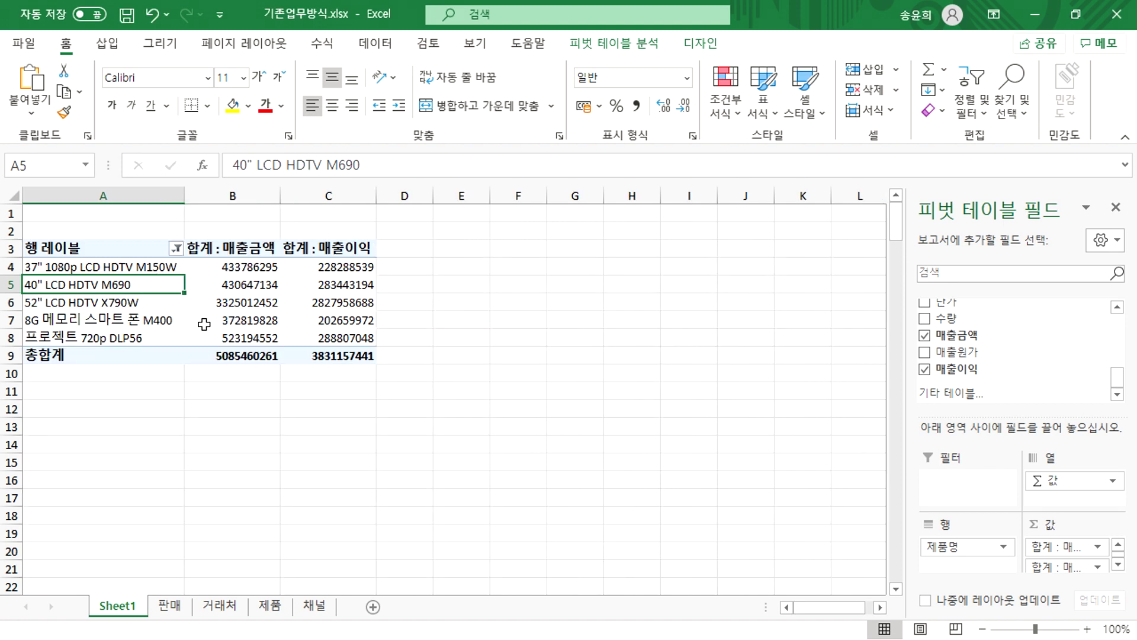
{"action": "mouse_move", "coordinate": [204, 325]}
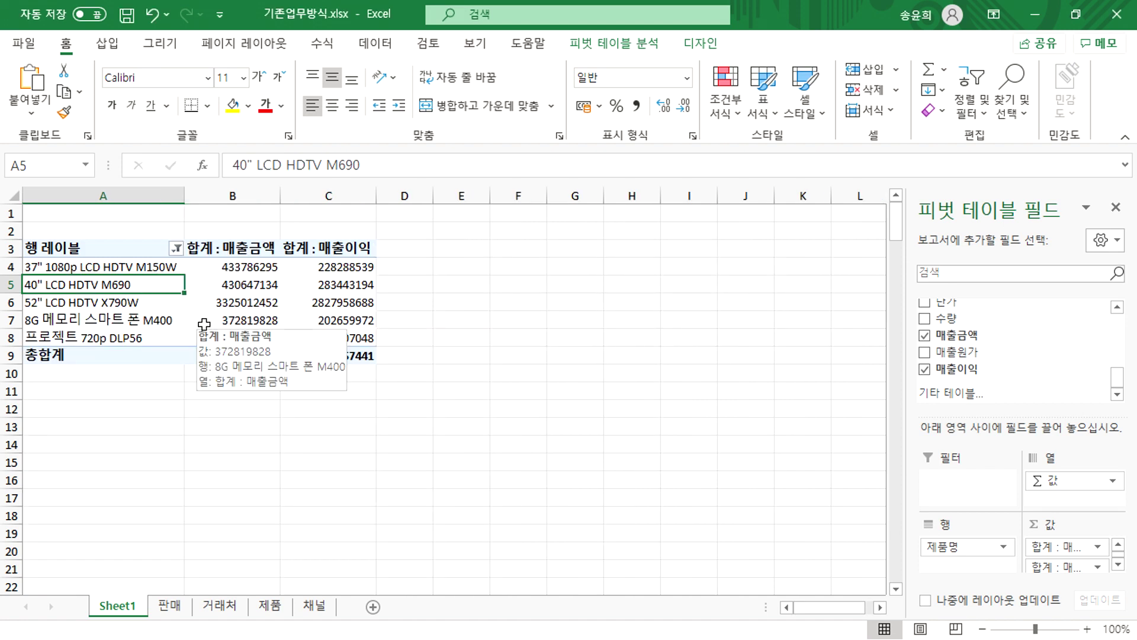
{"action": "left_click", "coordinate": [245, 271]}
{"action": "left_click", "coordinate": [245, 285]}
{"action": "left_click", "coordinate": [245, 303]}
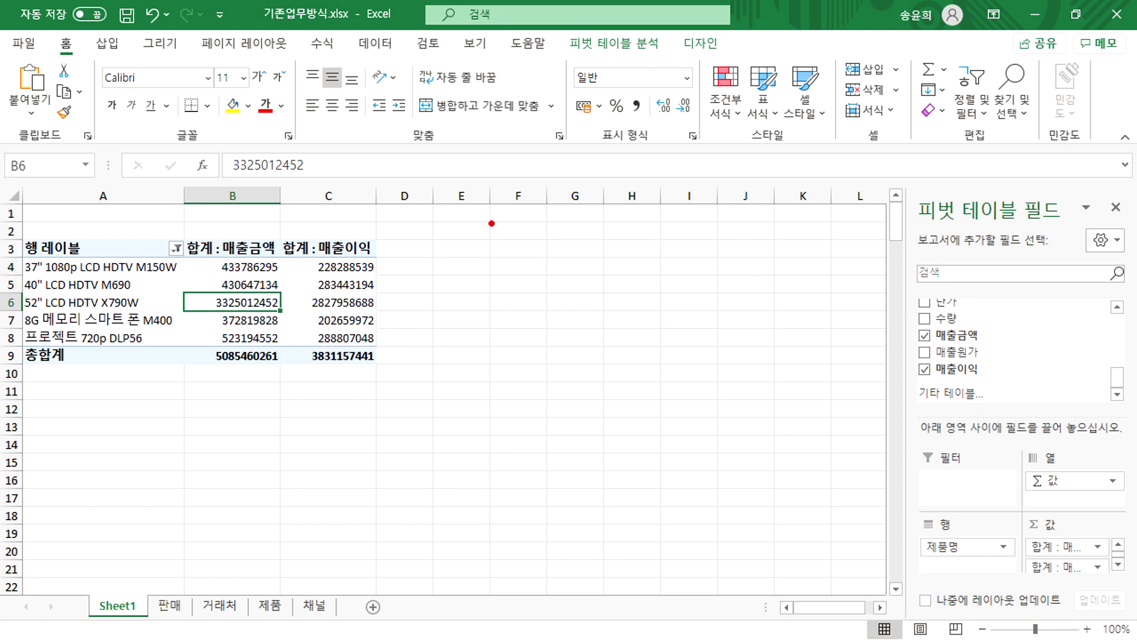
{"action": "mouse_move", "coordinate": [492, 224]}
{"action": "left_mouse_down"}
{"action": "mouse_move", "coordinate": [765, 421]}
{"action": "mouse_move", "coordinate": [856, 441]}
{"action": "left_mouse_up"}
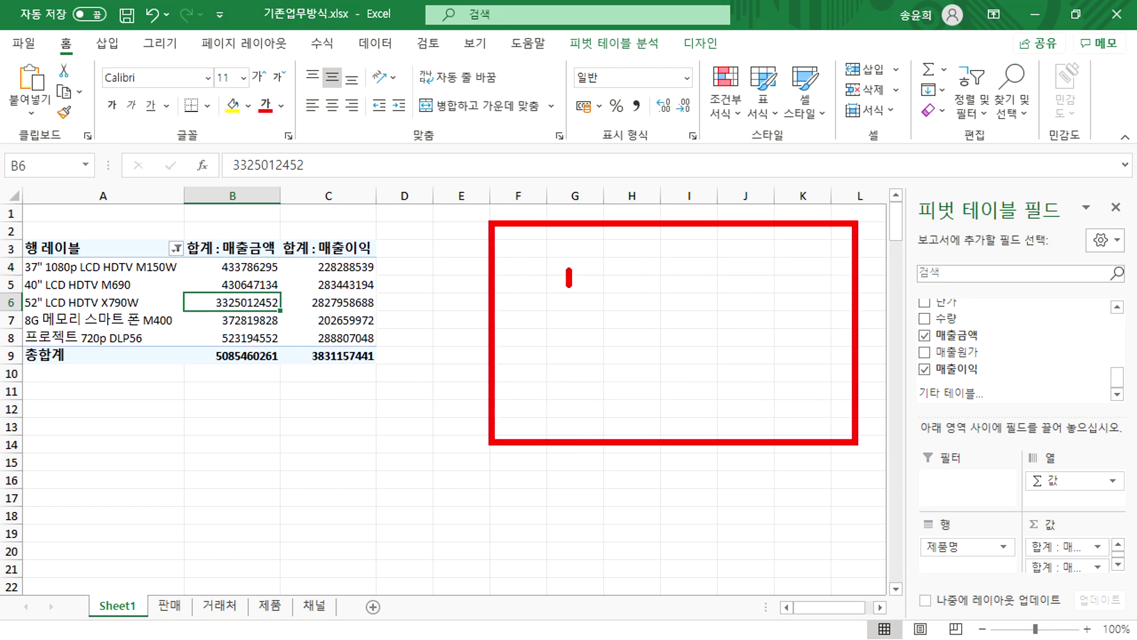
{"action": "left_click_drag", "start_coordinate": [569, 285], "coordinate": [574, 406]}
{"action": "left_click_drag", "start_coordinate": [649, 311], "coordinate": [656, 384]}
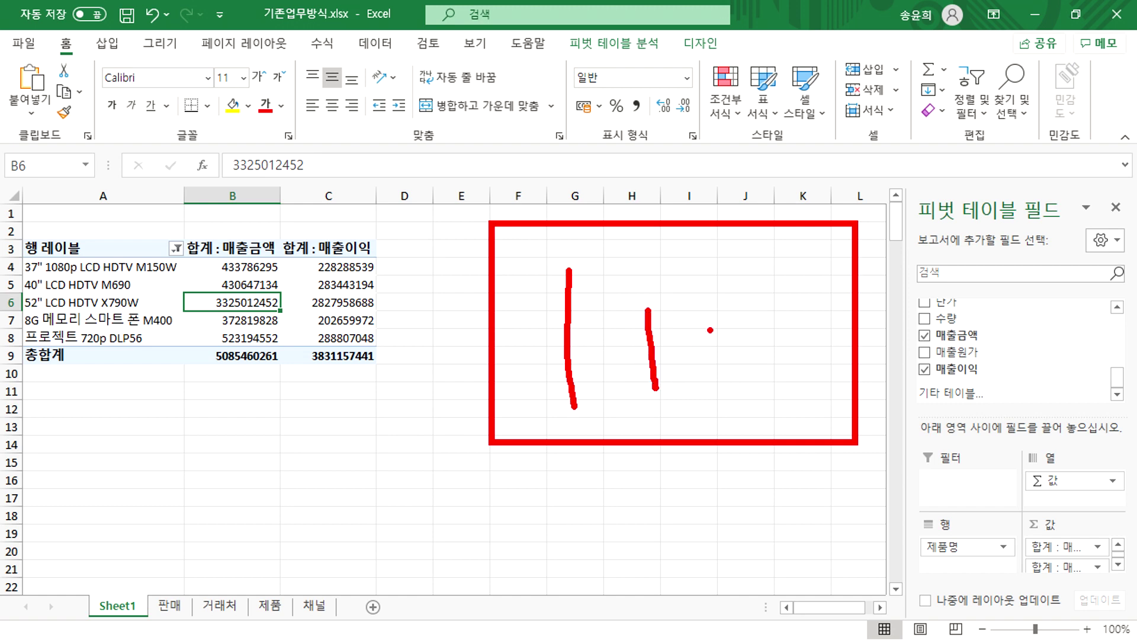
{"action": "left_click_drag", "start_coordinate": [710, 330], "coordinate": [721, 390]}
{"action": "left_click_drag", "start_coordinate": [773, 334], "coordinate": [781, 414]}
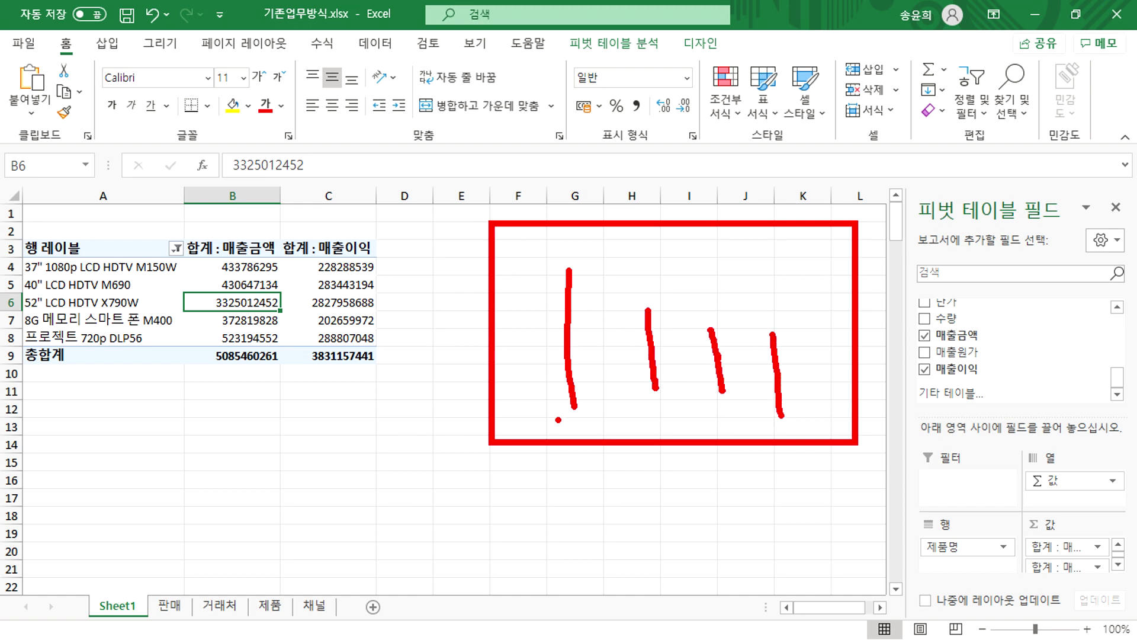
{"action": "left_click_drag", "start_coordinate": [558, 420], "coordinate": [721, 423]}
{"action": "left_click_drag", "start_coordinate": [570, 408], "coordinate": [584, 428]}
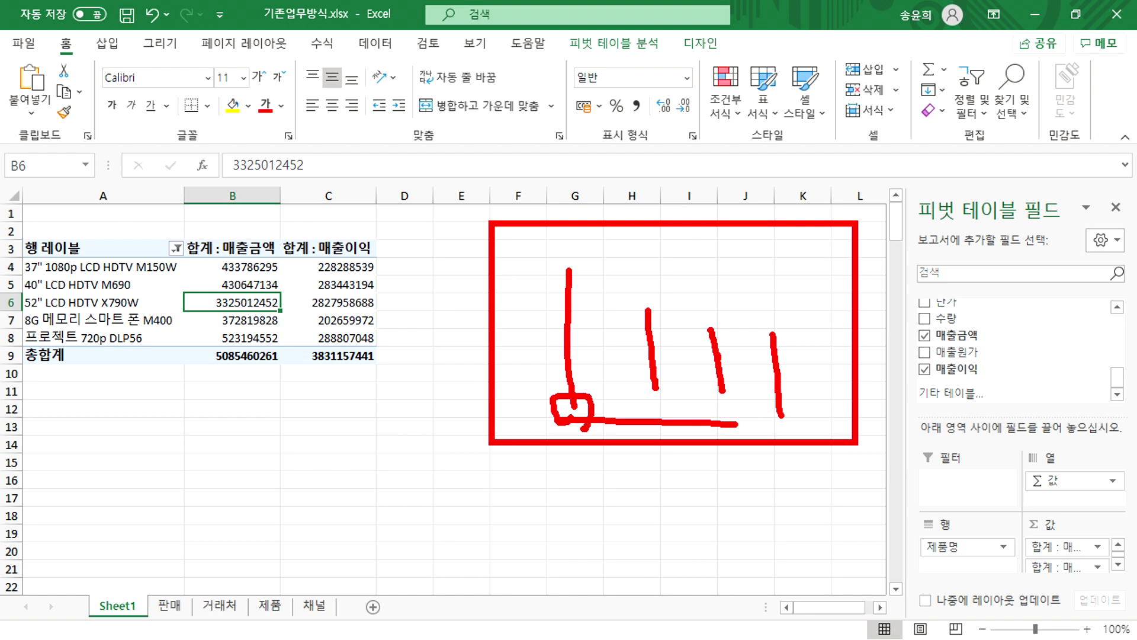
{"action": "mouse_move", "coordinate": [700, 416]}
{"action": "left_mouse_down"}
{"action": "mouse_move", "coordinate": [659, 426]}
{"action": "mouse_move", "coordinate": [681, 428]}
{"action": "left_mouse_up"}
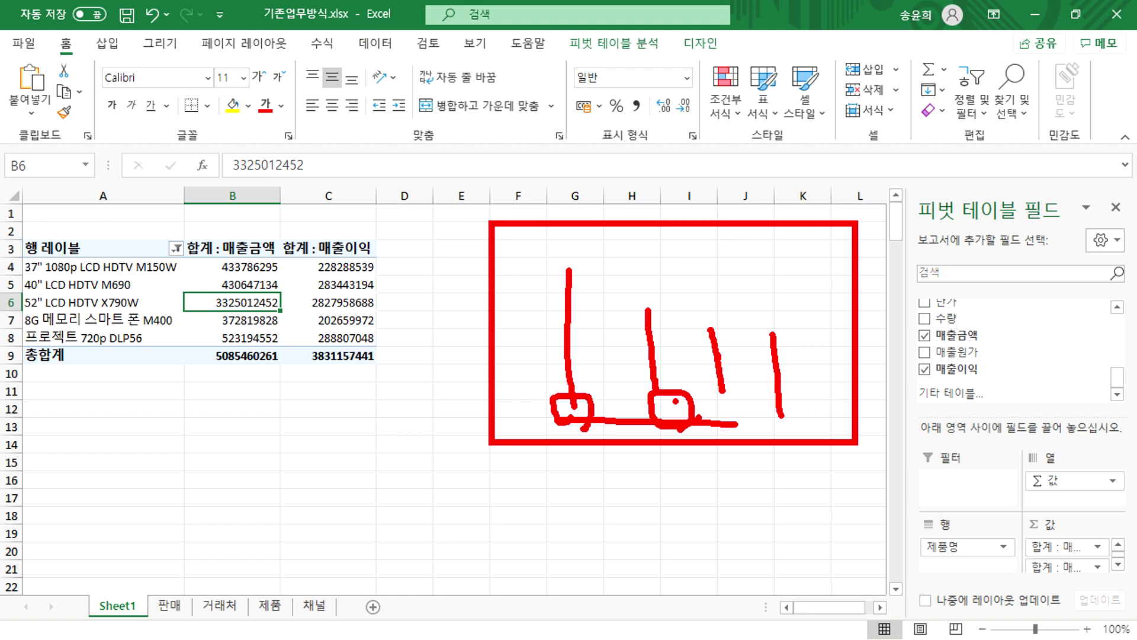
{"action": "key", "text": "Escape"}
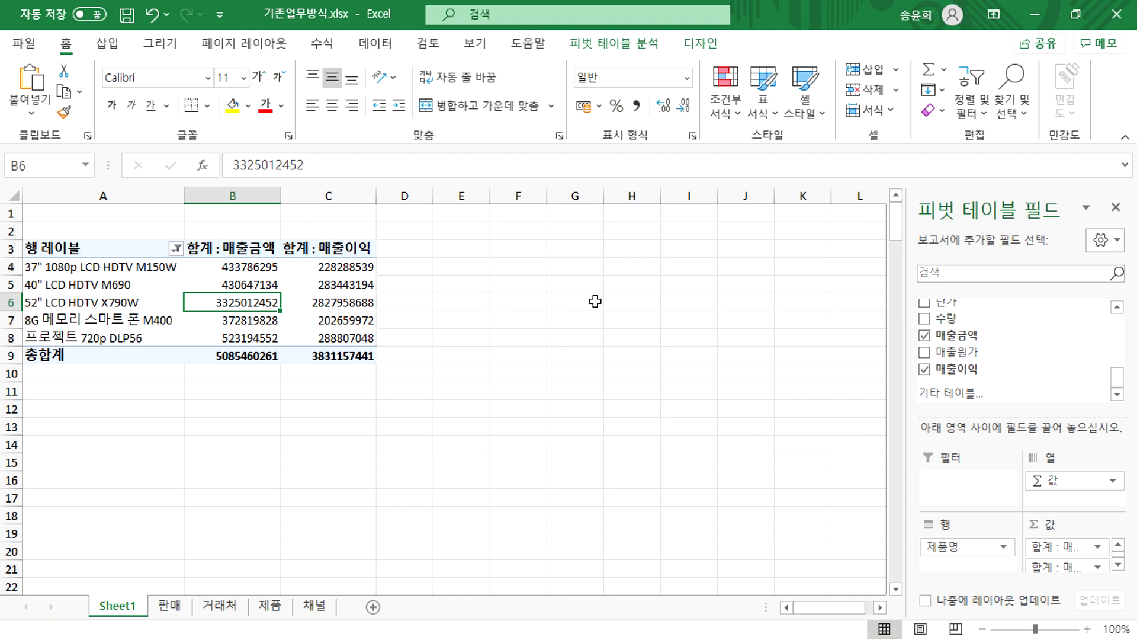
Sort the product PivotTable in descending order by 합계 : 매출금액
{"action": "left_click", "coordinate": [257, 269]}
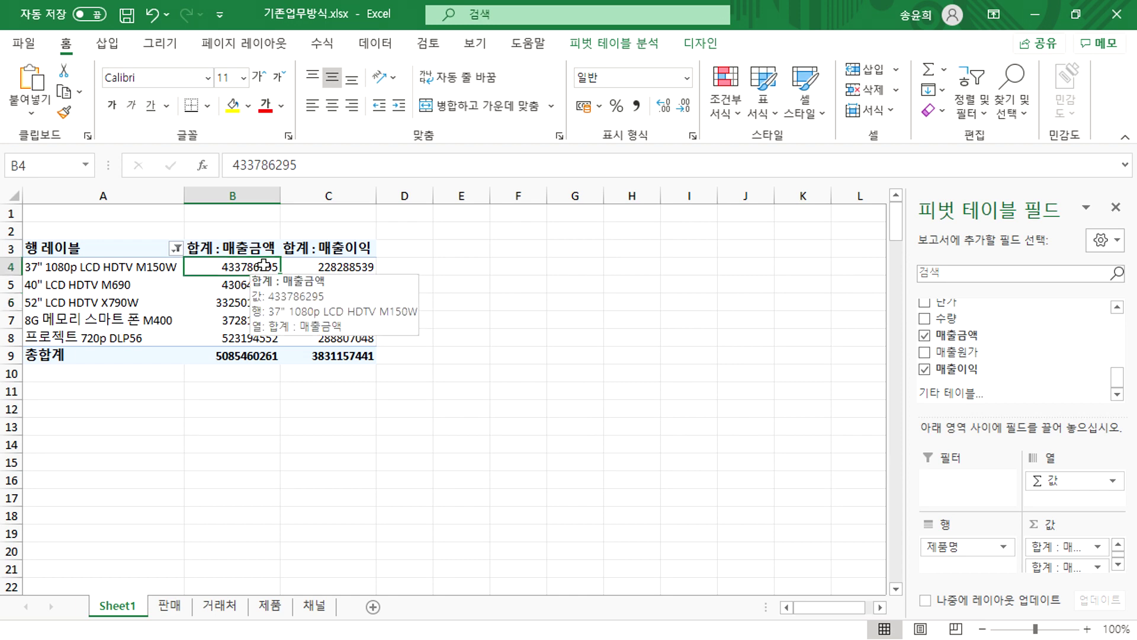
{"action": "right_click", "coordinate": [265, 265]}
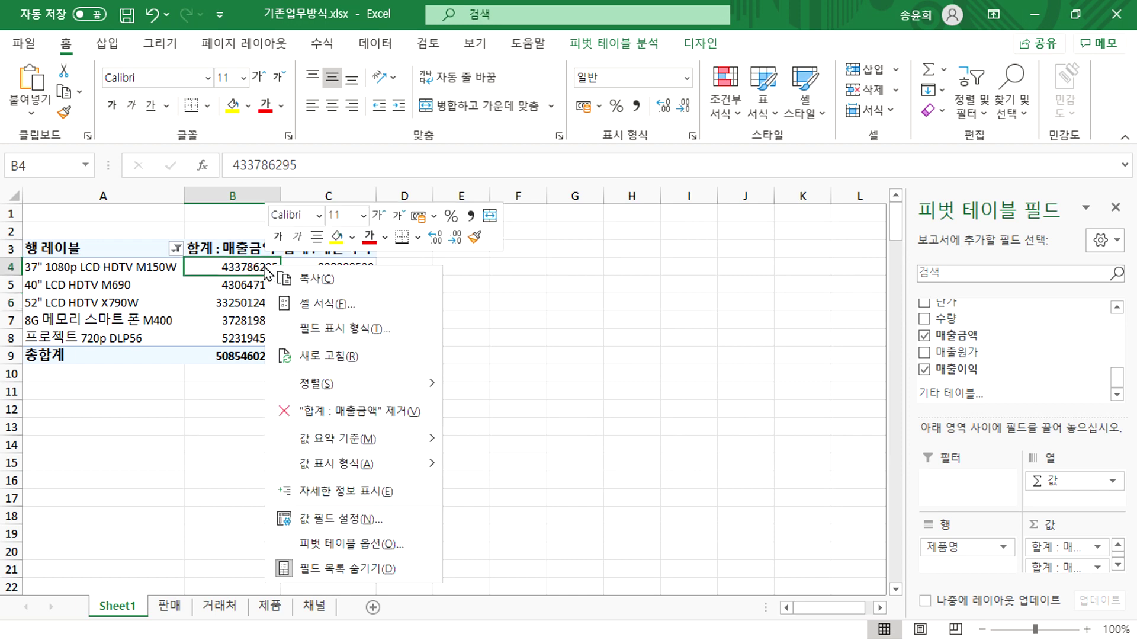
{"action": "mouse_move", "coordinate": [427, 388]}
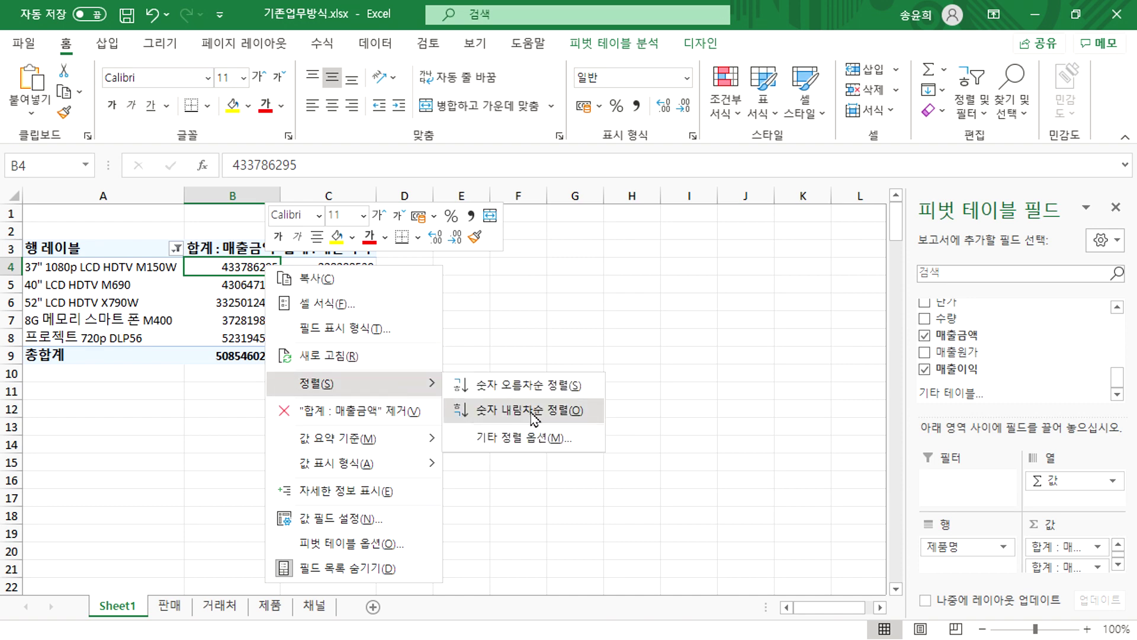
{"action": "left_click", "coordinate": [529, 410]}
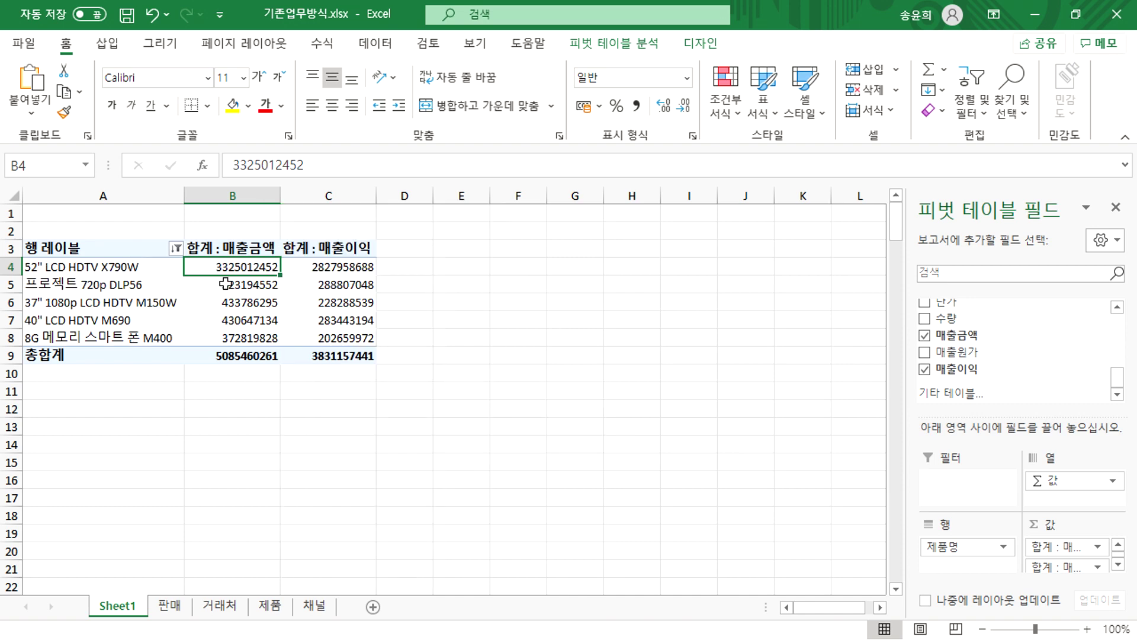
{"action": "mouse_move", "coordinate": [228, 267]}
Create a second PivotTable from the 판매 table on the existing worksheet at Sheet1!$E$3
{"action": "left_click", "coordinate": [170, 605]}
{"action": "left_click", "coordinate": [207, 338]}
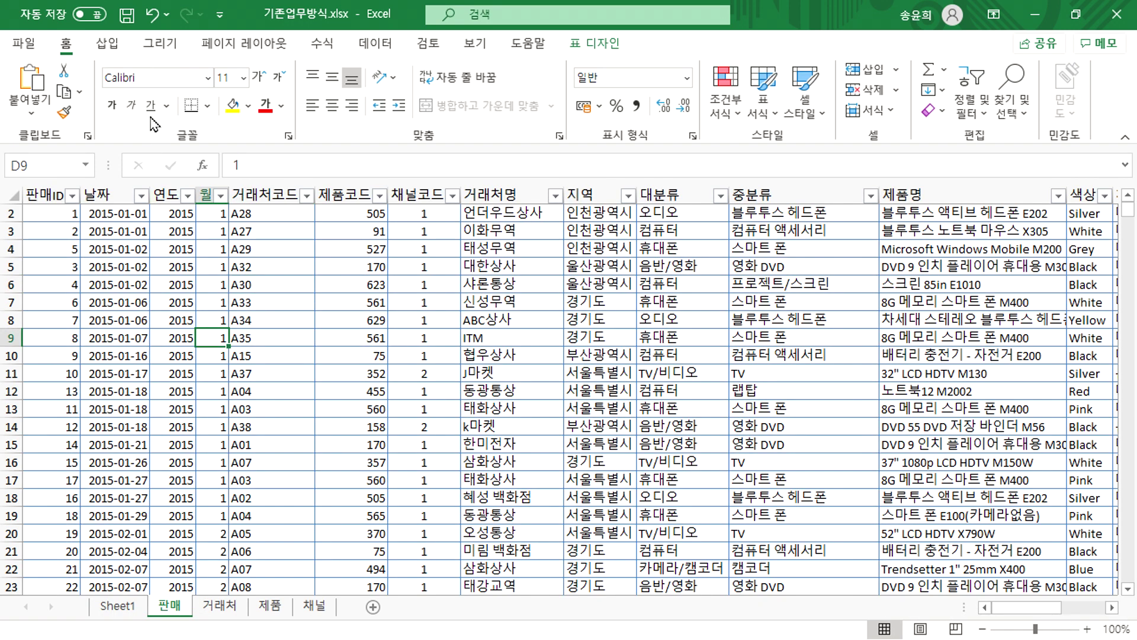
{"action": "left_click", "coordinate": [108, 43]}
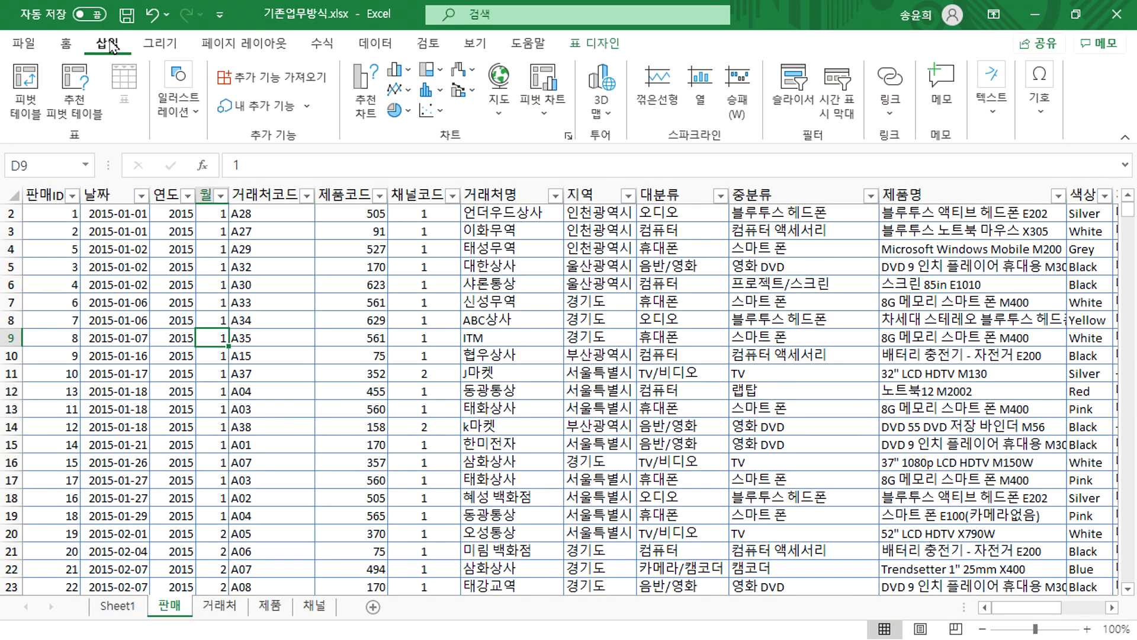
{"action": "left_click", "coordinate": [35, 92]}
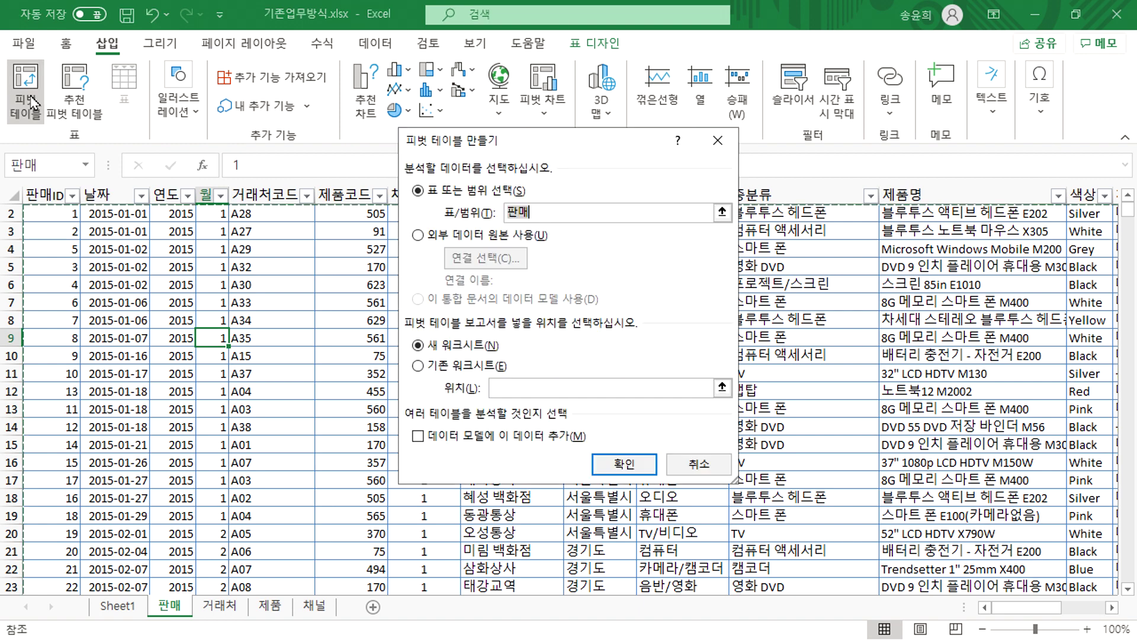
{"action": "left_click", "coordinate": [498, 368]}
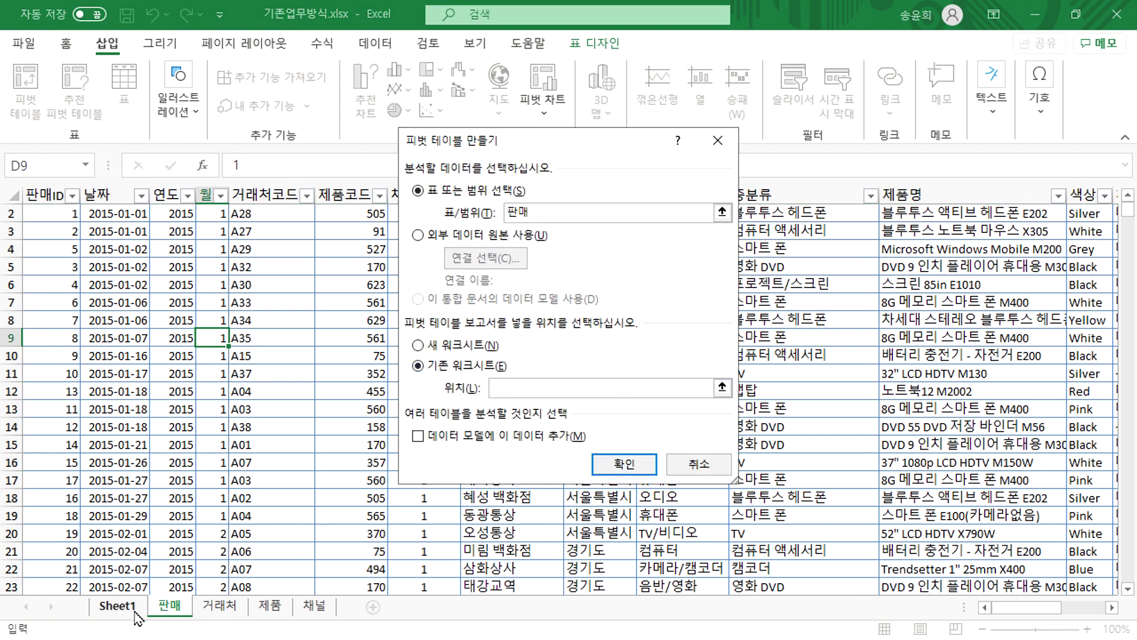
{"action": "left_click", "coordinate": [135, 607]}
{"action": "left_click_drag", "start_coordinate": [604, 148], "coordinate": [913, 204]}
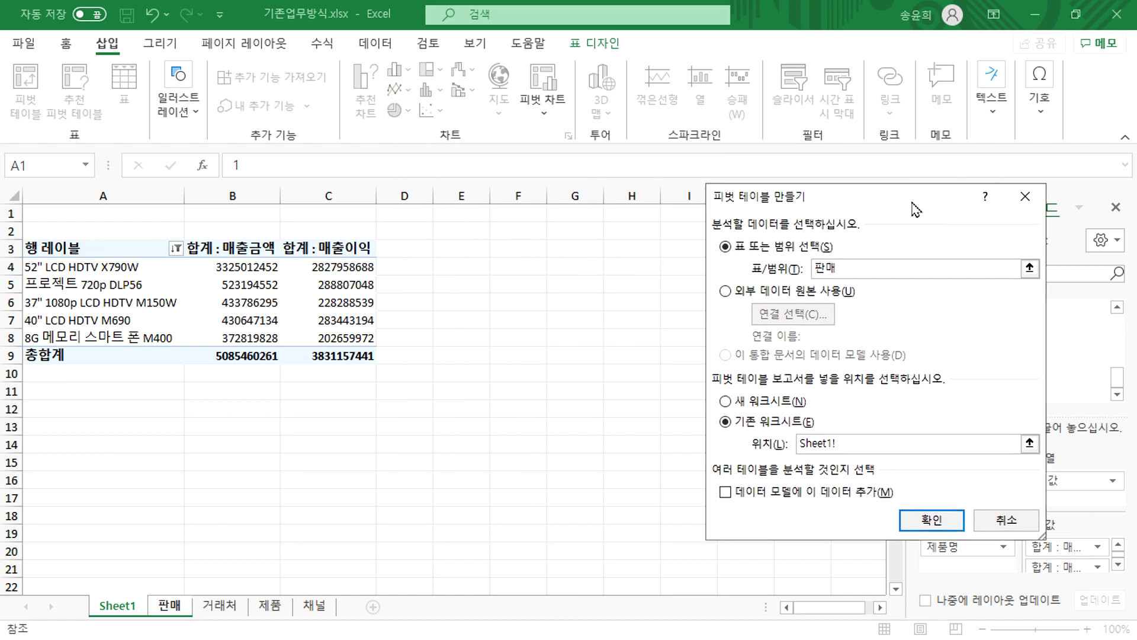
{"action": "left_click", "coordinate": [455, 248]}
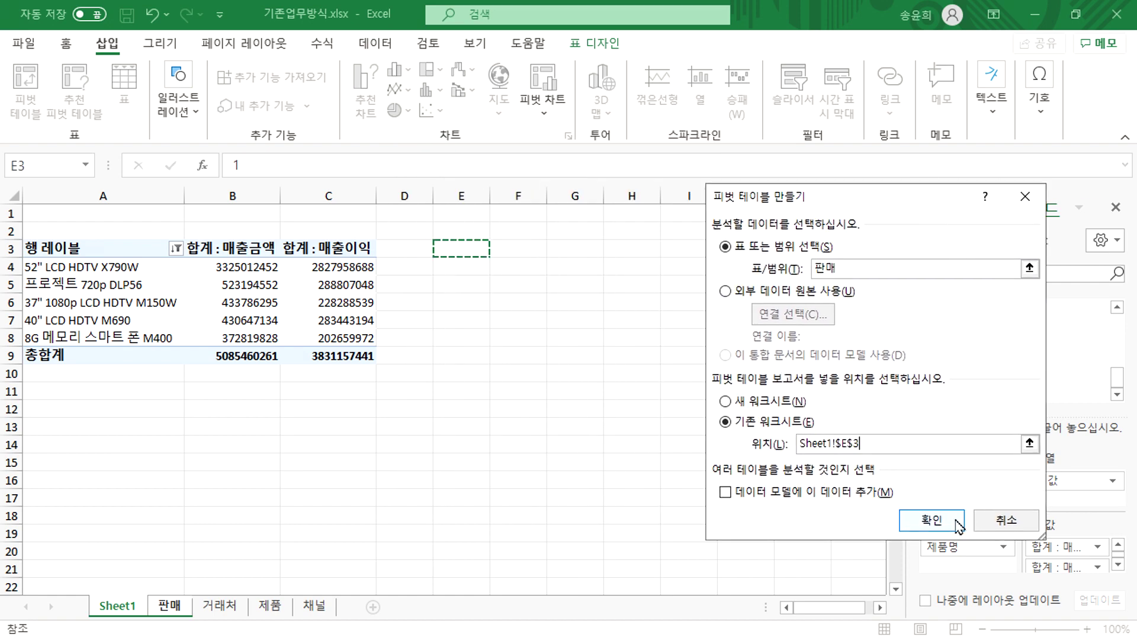
{"action": "left_click", "coordinate": [954, 522]}
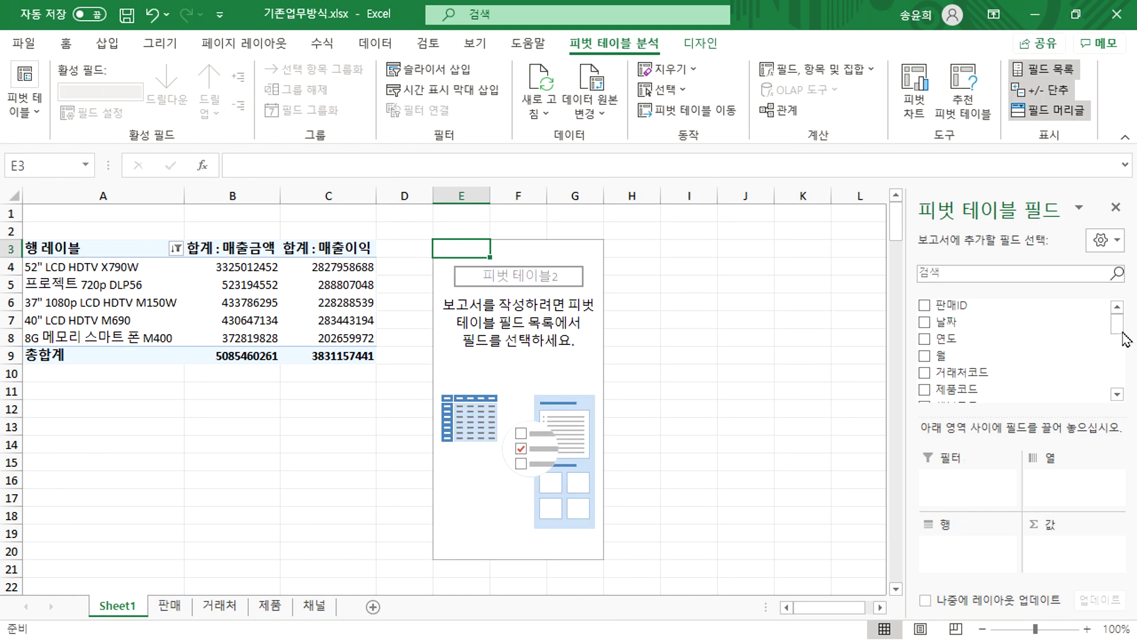
Add 거래처명 to the new PivotTable's rows and 매출금액 and 매출이익 to its values
{"action": "scroll", "coordinate": [1129, 381], "scroll_direction": "down", "scroll_amount": 2}
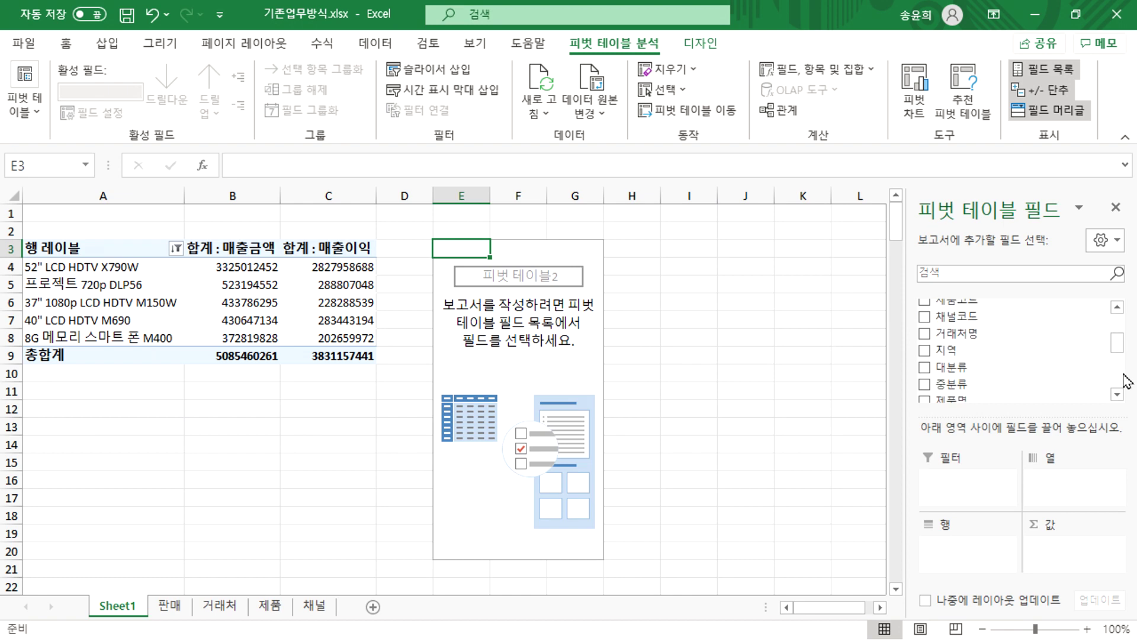
{"action": "left_click", "coordinate": [926, 333]}
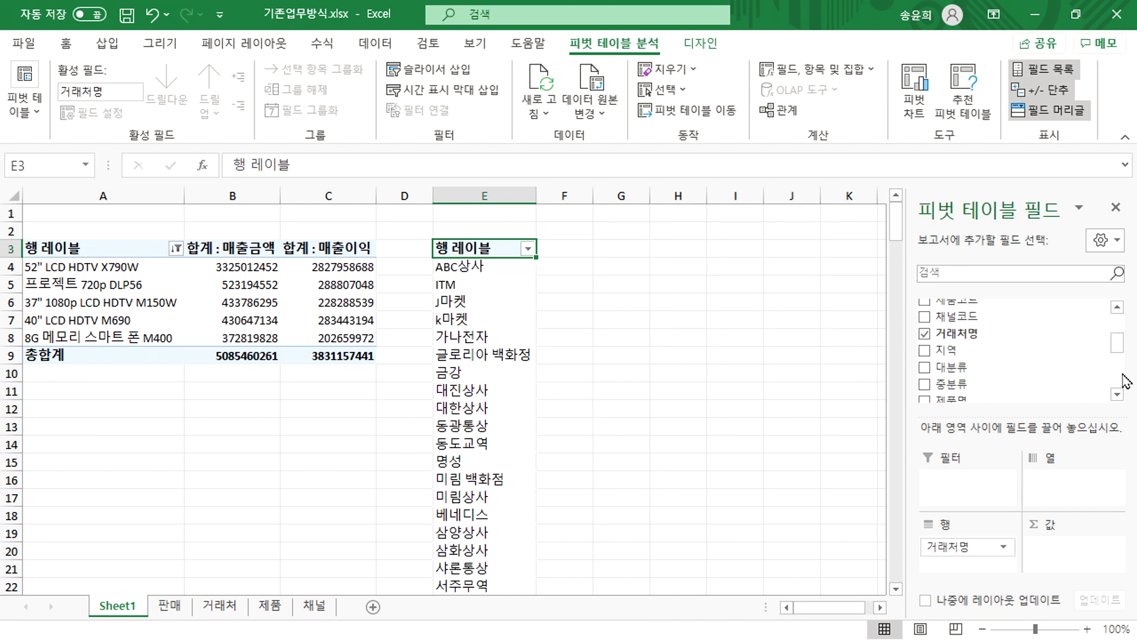
{"action": "scroll", "coordinate": [1120, 376], "scroll_direction": "down", "scroll_amount": 2}
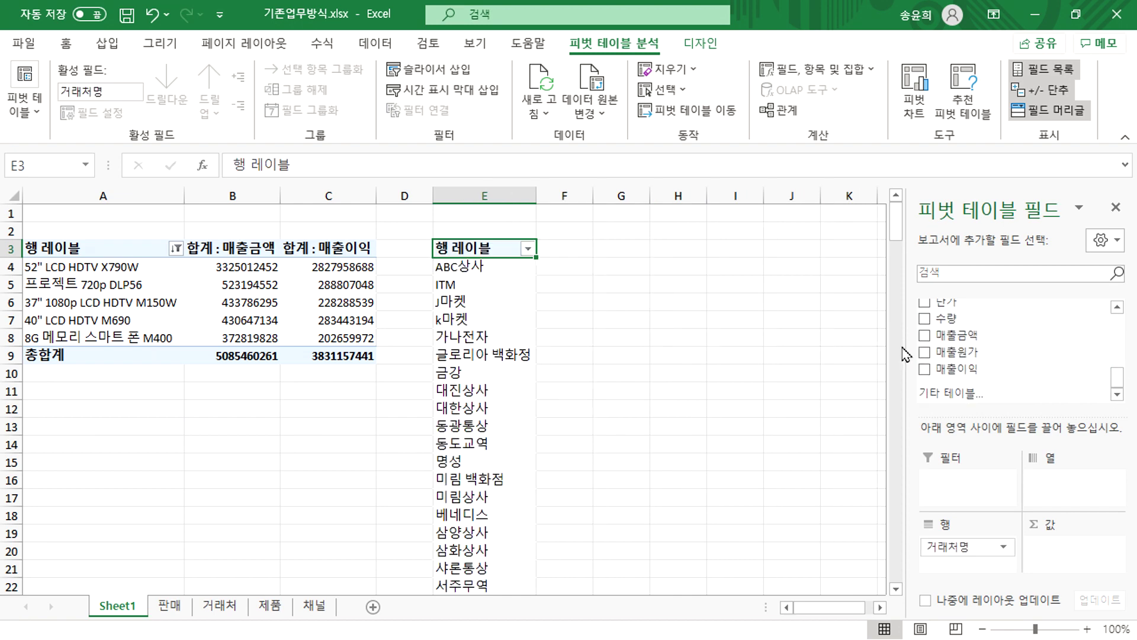
{"action": "left_click", "coordinate": [925, 335]}
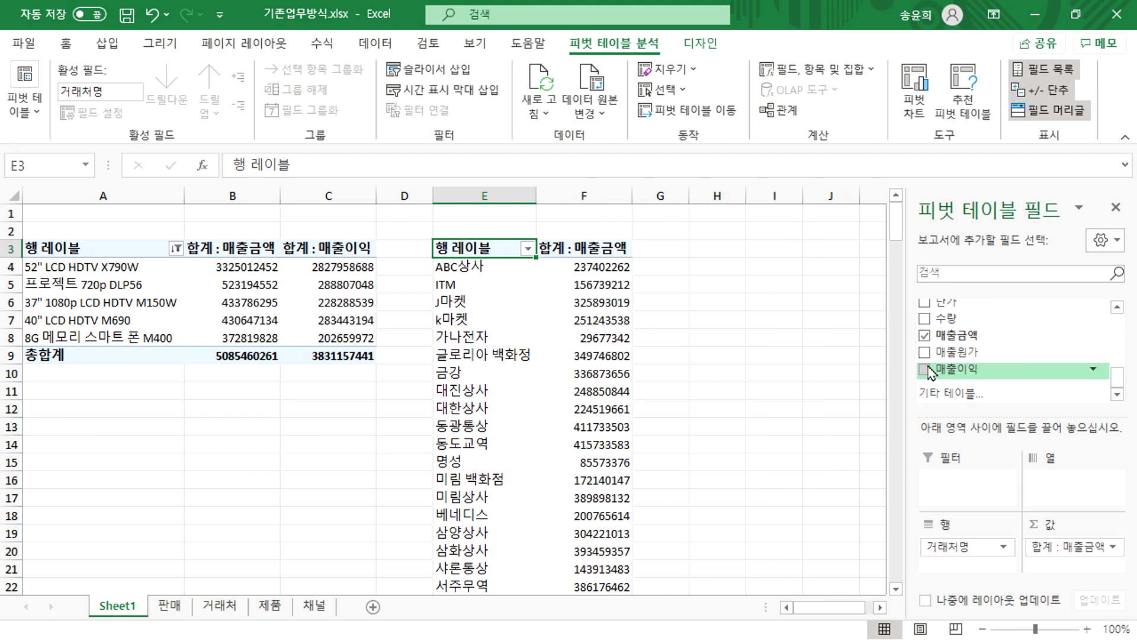
{"action": "left_click", "coordinate": [925, 369]}
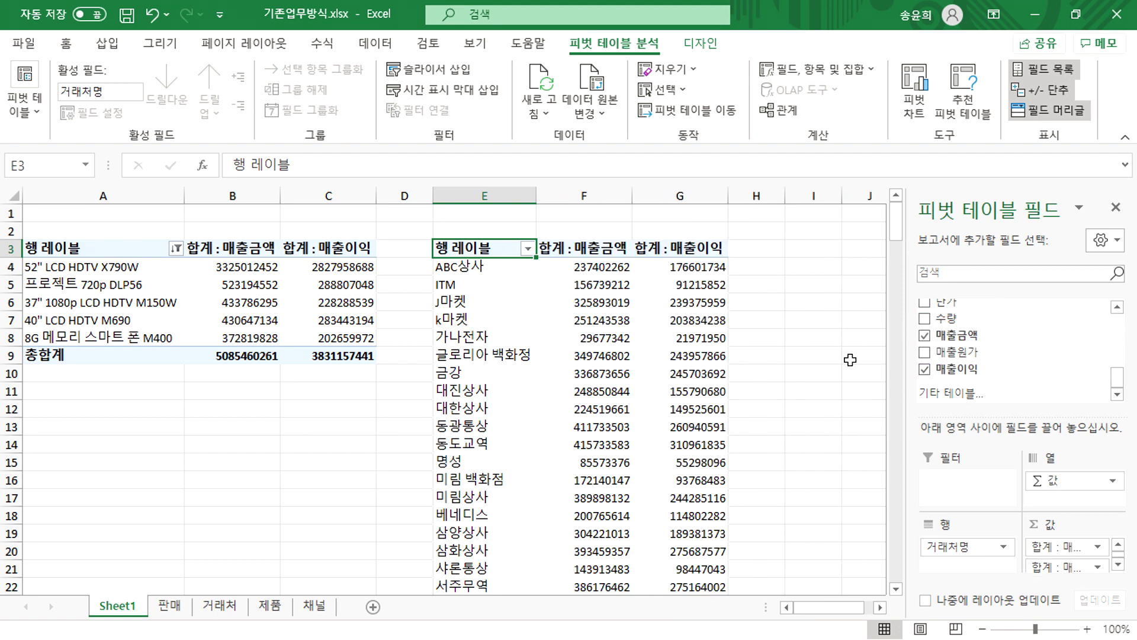
Filter the 거래처명 PivotTable to the top 5 items by 합계 : 매출금액
{"action": "left_click", "coordinate": [527, 249]}
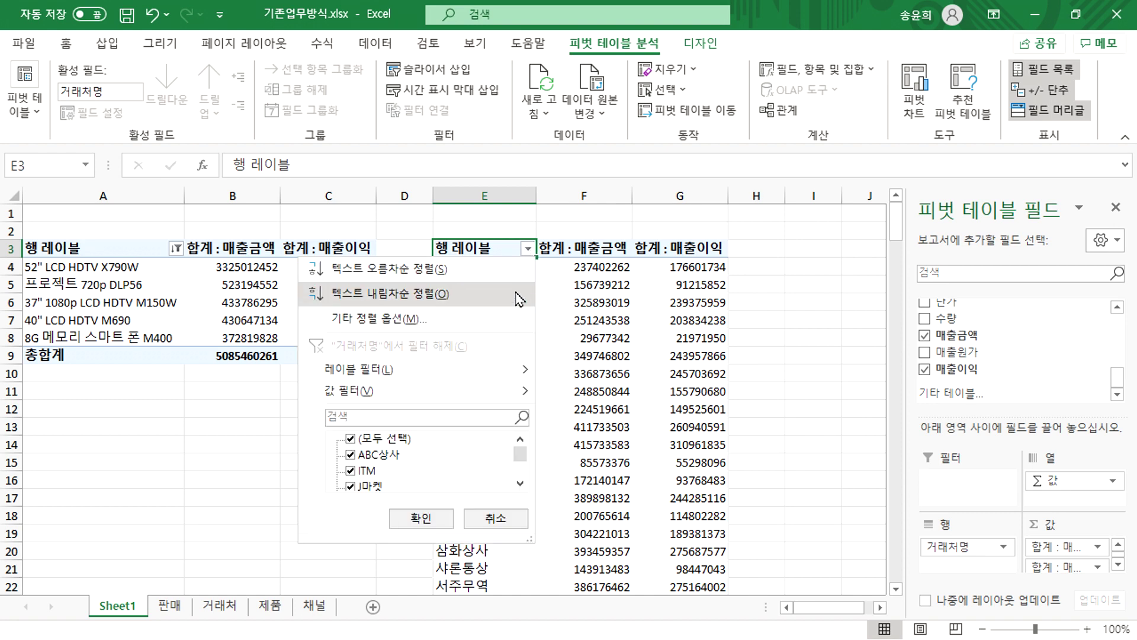
{"action": "mouse_move", "coordinate": [509, 392]}
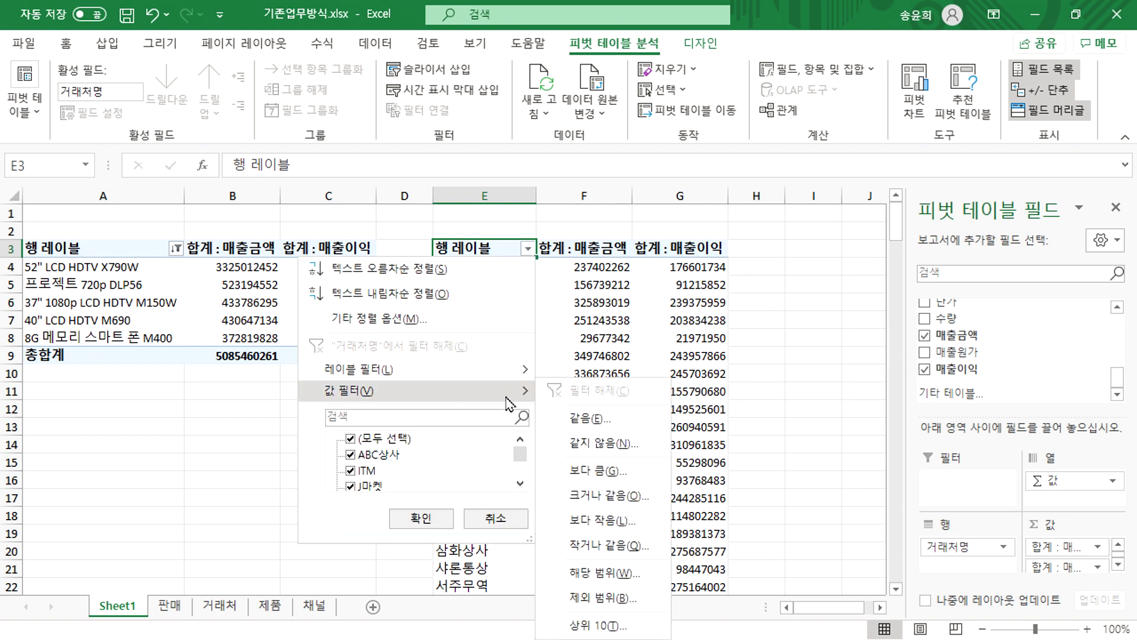
{"action": "left_click", "coordinate": [648, 625]}
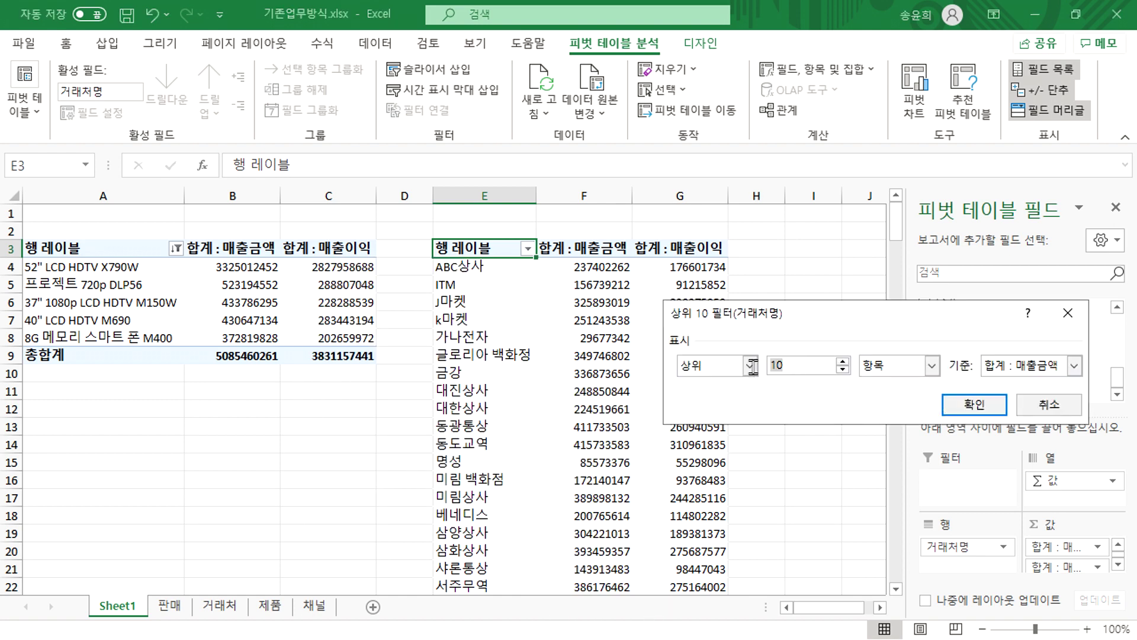
{"action": "type", "text": "5"}
{"action": "left_click", "coordinate": [973, 403]}
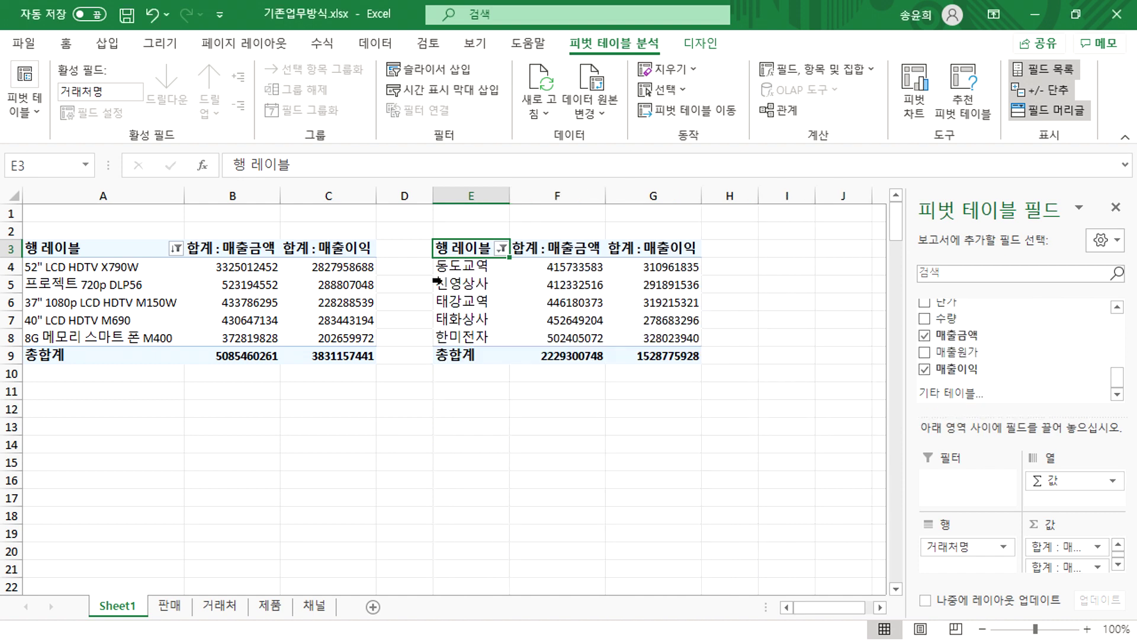
Sort the 거래처명 PivotTable in descending order by 합계 : 매출금액
{"action": "right_click", "coordinate": [588, 267]}
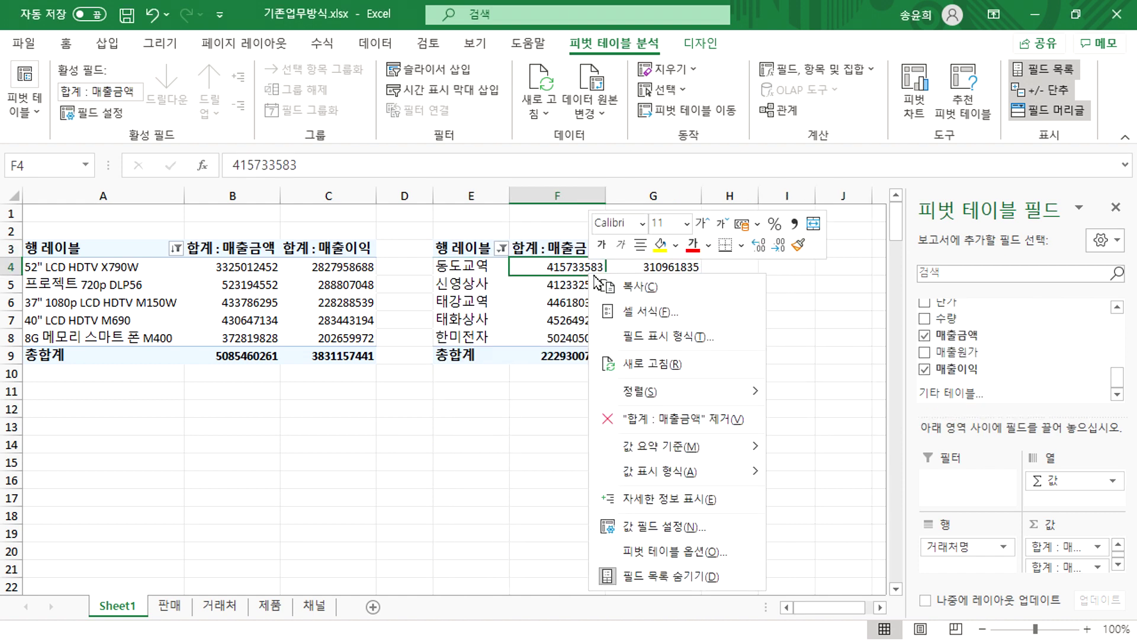
{"action": "mouse_move", "coordinate": [692, 392]}
{"action": "left_click", "coordinate": [808, 418]}
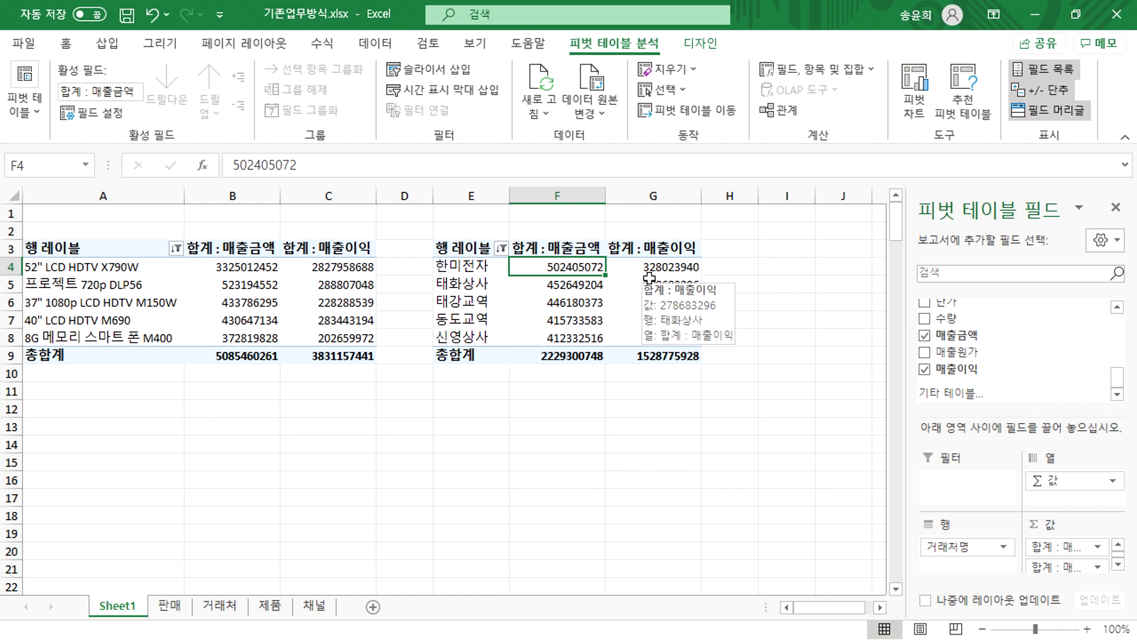
Copy the whole 거래처명 PivotTable on Sheet1 and paste the copy at cell I3
{"action": "left_click", "coordinate": [170, 606]}
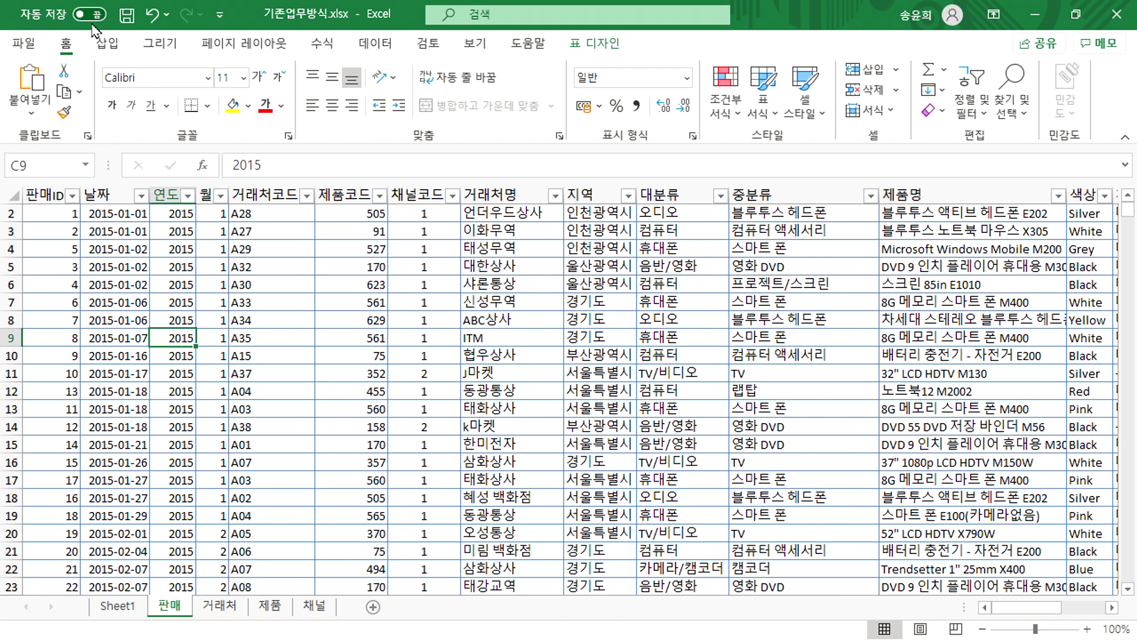
{"action": "left_click", "coordinate": [107, 43]}
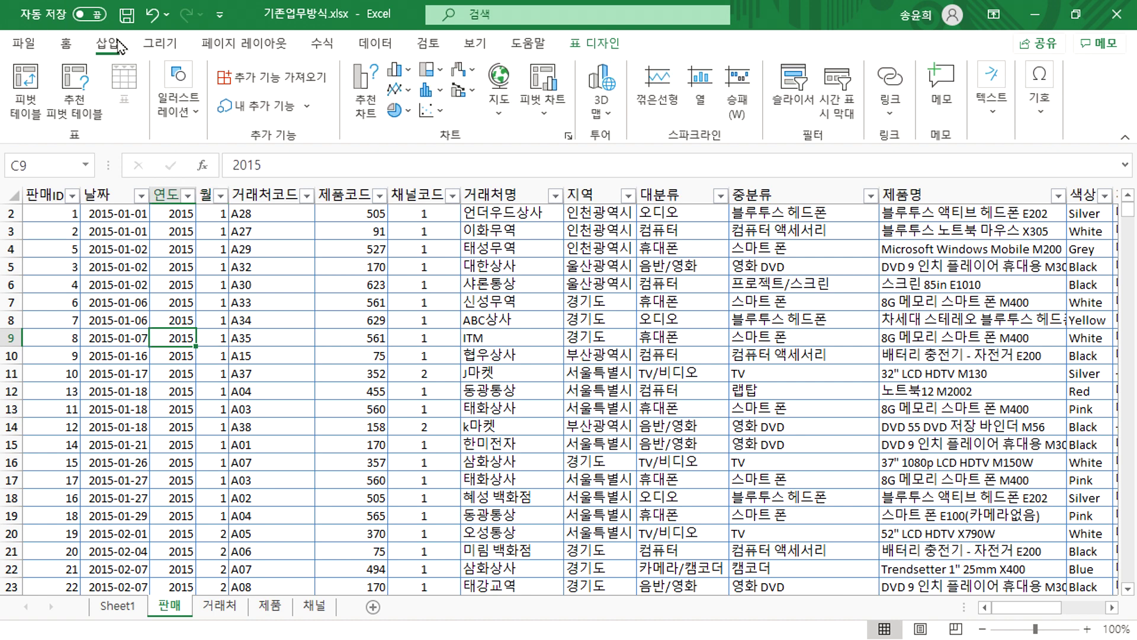
{"action": "left_click", "coordinate": [118, 605]}
{"action": "left_click_drag", "start_coordinate": [479, 255], "coordinate": [655, 353]}
{"action": "key", "text": "ctrl+c"}
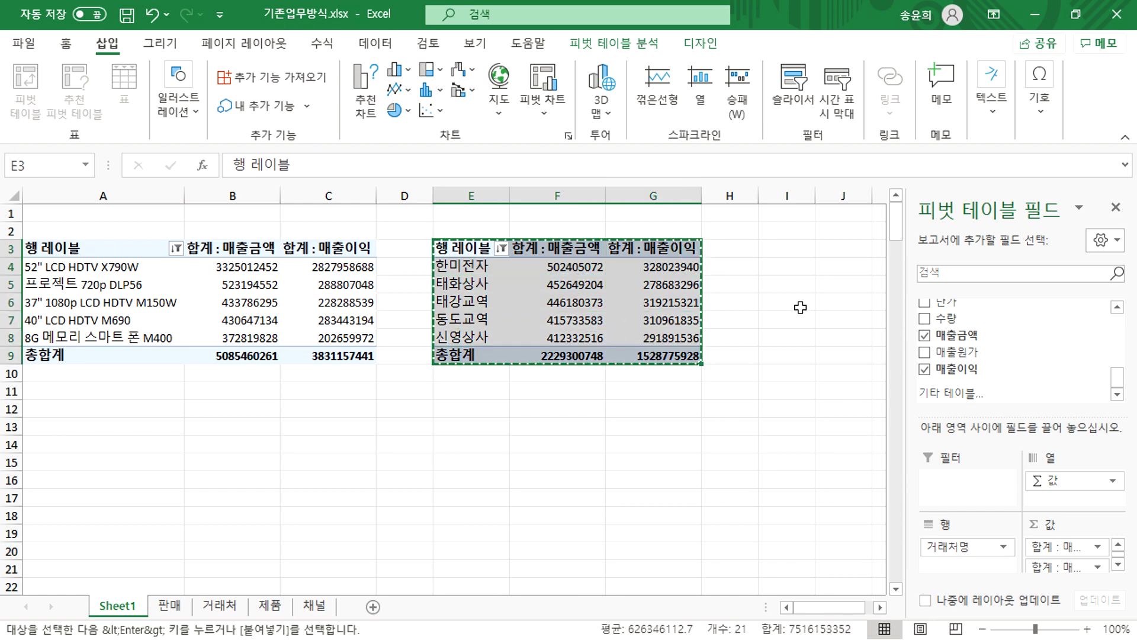
{"action": "left_click", "coordinate": [802, 249]}
{"action": "key", "text": "ctrl+v"}
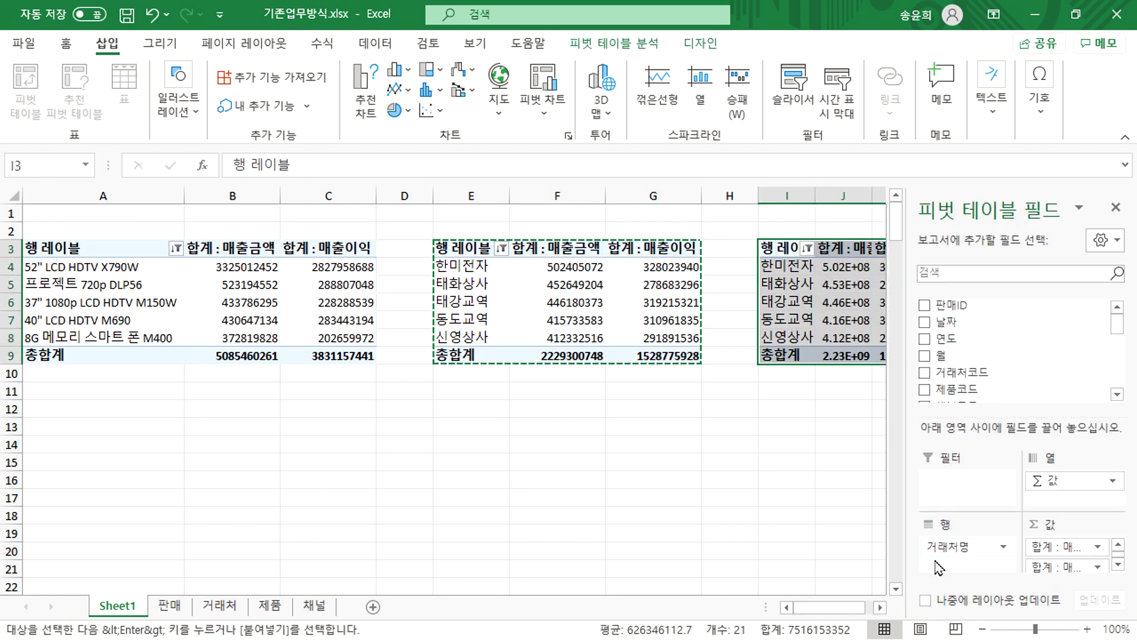
Clear all fields and filters from the copied PivotTable at I3
{"action": "scroll", "coordinate": [889, 607], "scroll_direction": "right", "scroll_amount": 3}
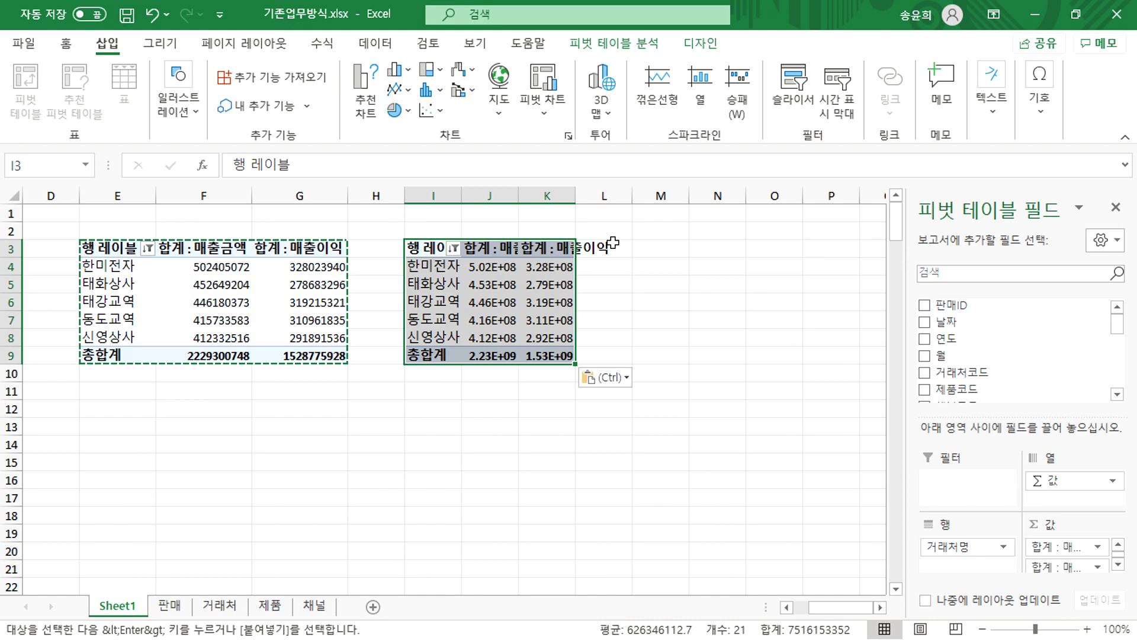
{"action": "left_click", "coordinate": [451, 267]}
{"action": "left_click", "coordinate": [602, 48]}
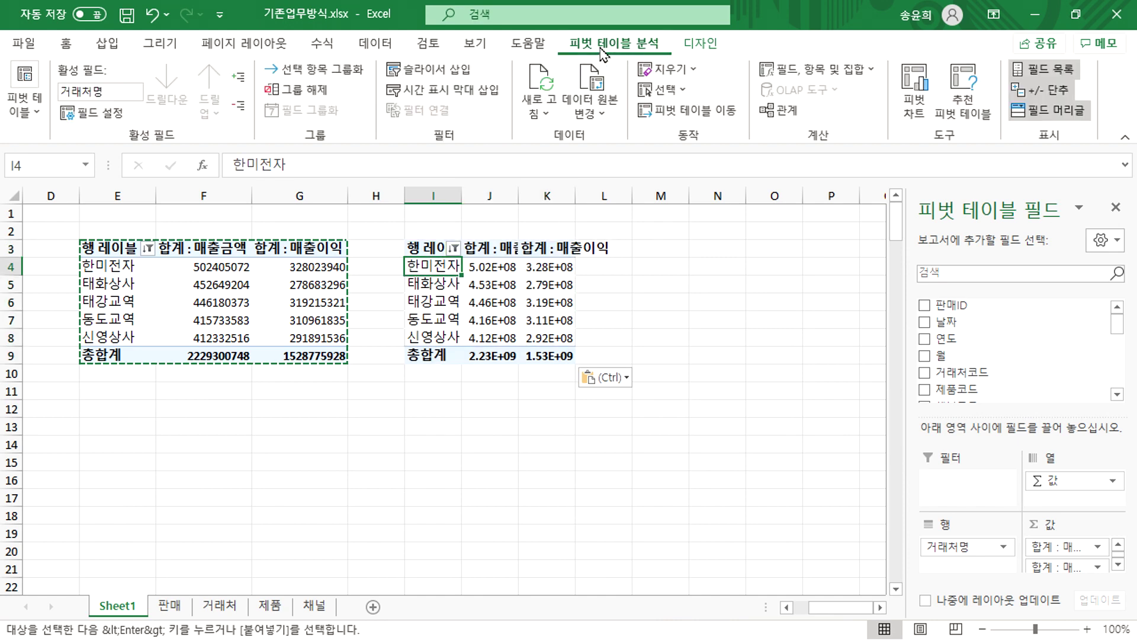
{"action": "left_click", "coordinate": [663, 70]}
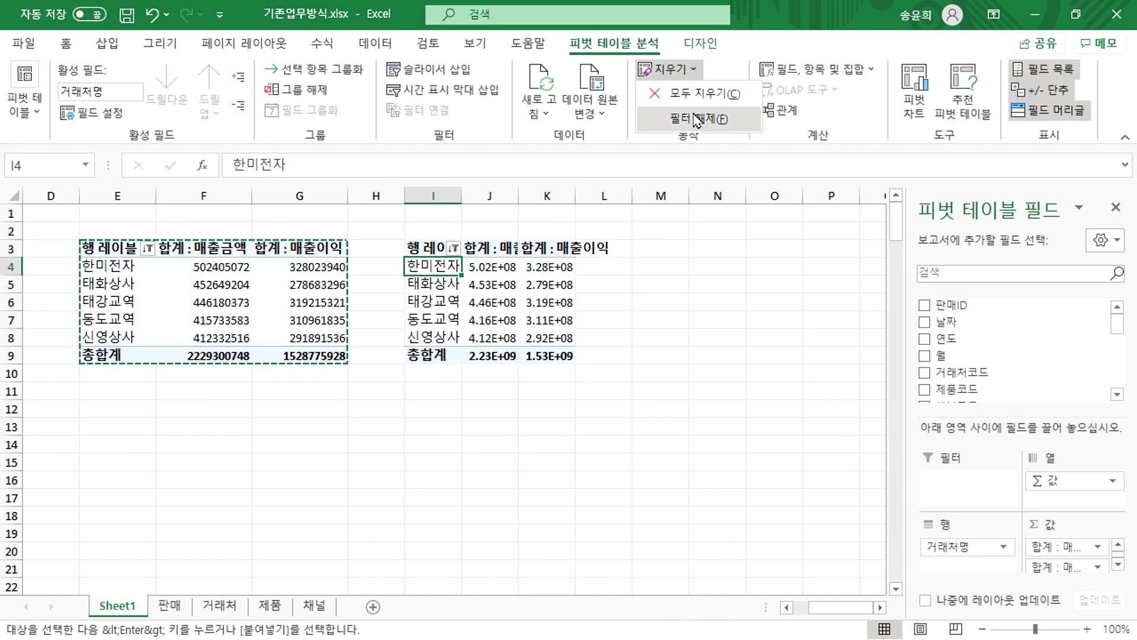
{"action": "left_click", "coordinate": [702, 93]}
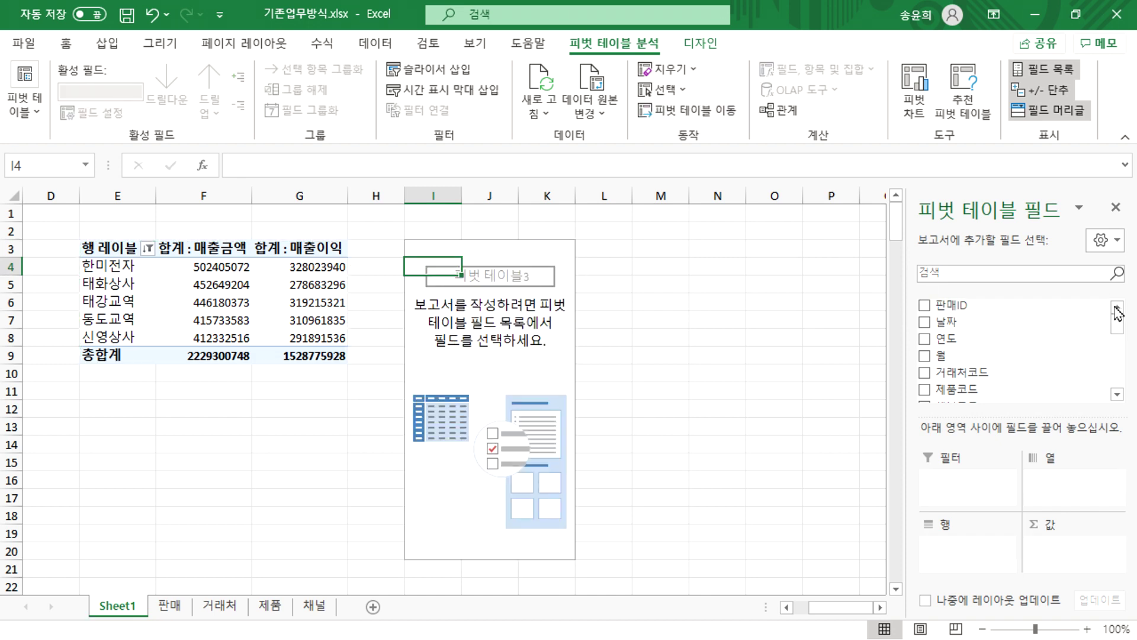
Build the PivotTable at I3 with 월 as the row field and 매출금액 as the summed value
{"action": "left_click_drag", "start_coordinate": [942, 355], "coordinate": [985, 552]}
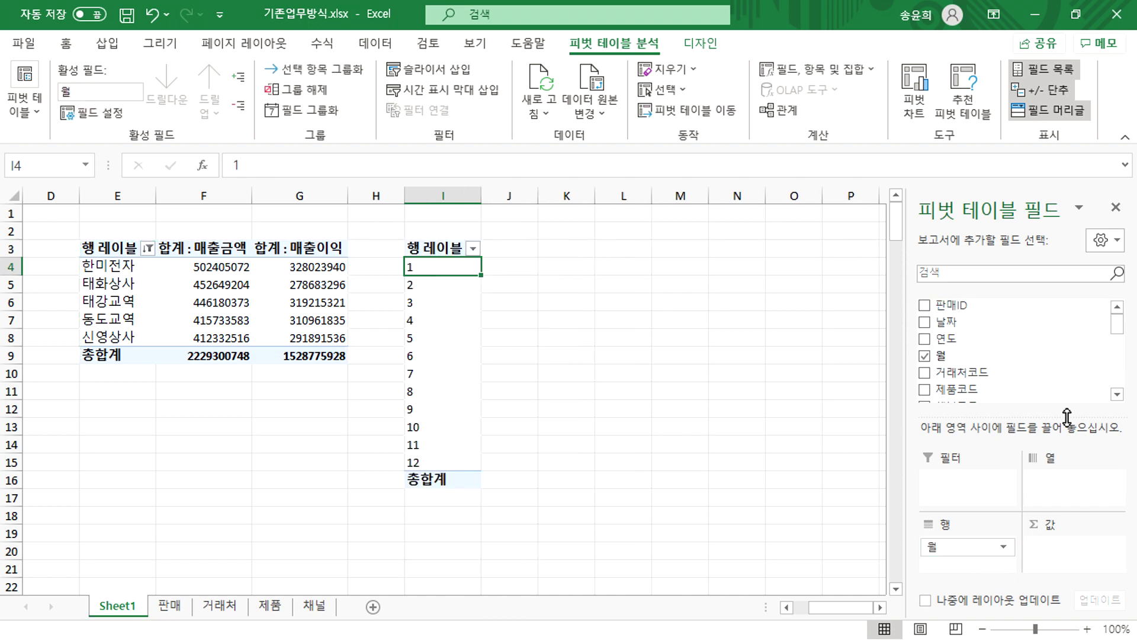
{"action": "left_click_drag", "start_coordinate": [1118, 317], "coordinate": [1117, 376]}
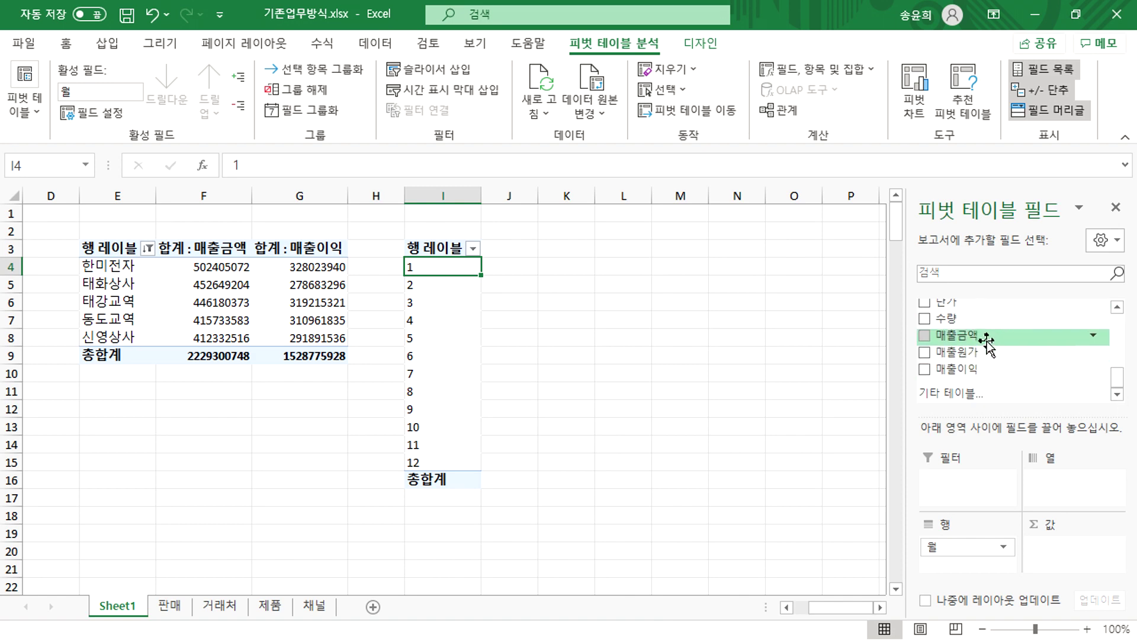
{"action": "left_click", "coordinate": [925, 335]}
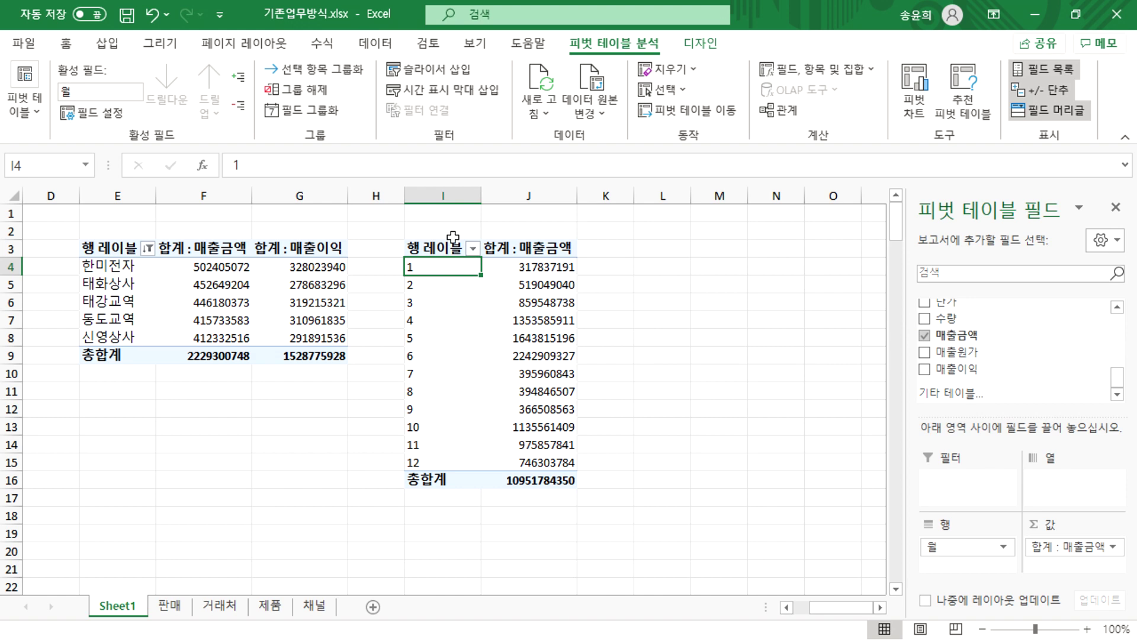
Copy the whole 월 PivotTable on Sheet1 and paste the copy at cell L3
{"action": "left_click_drag", "start_coordinate": [443, 249], "coordinate": [545, 483]}
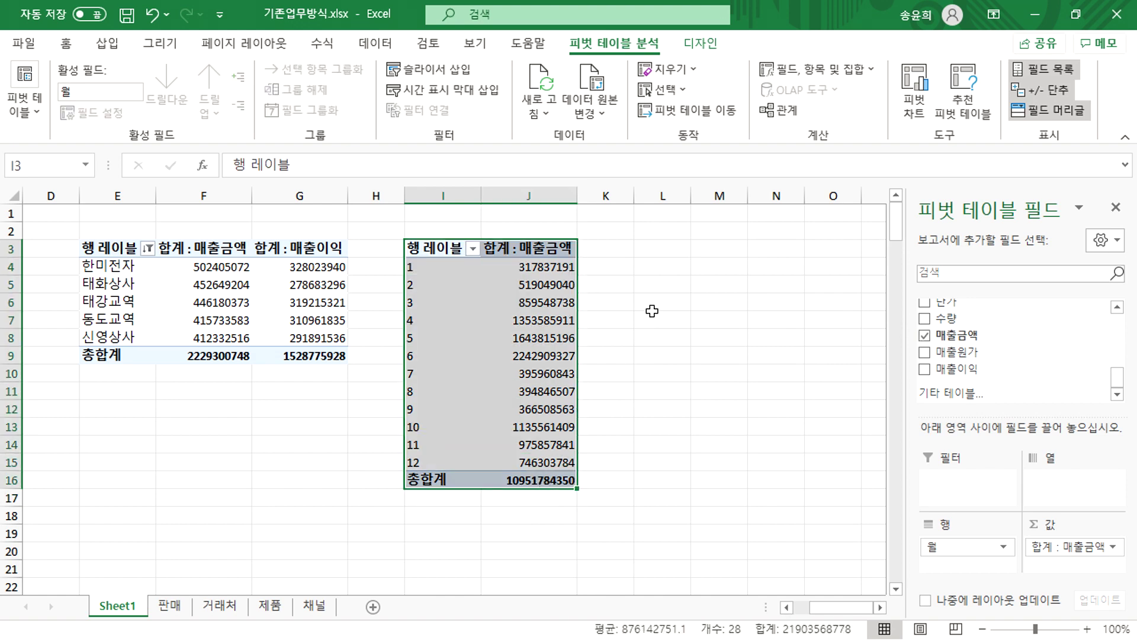
{"action": "key", "text": "ctrl+c"}
{"action": "left_click", "coordinate": [667, 246]}
{"action": "key", "text": "ctrl+v"}
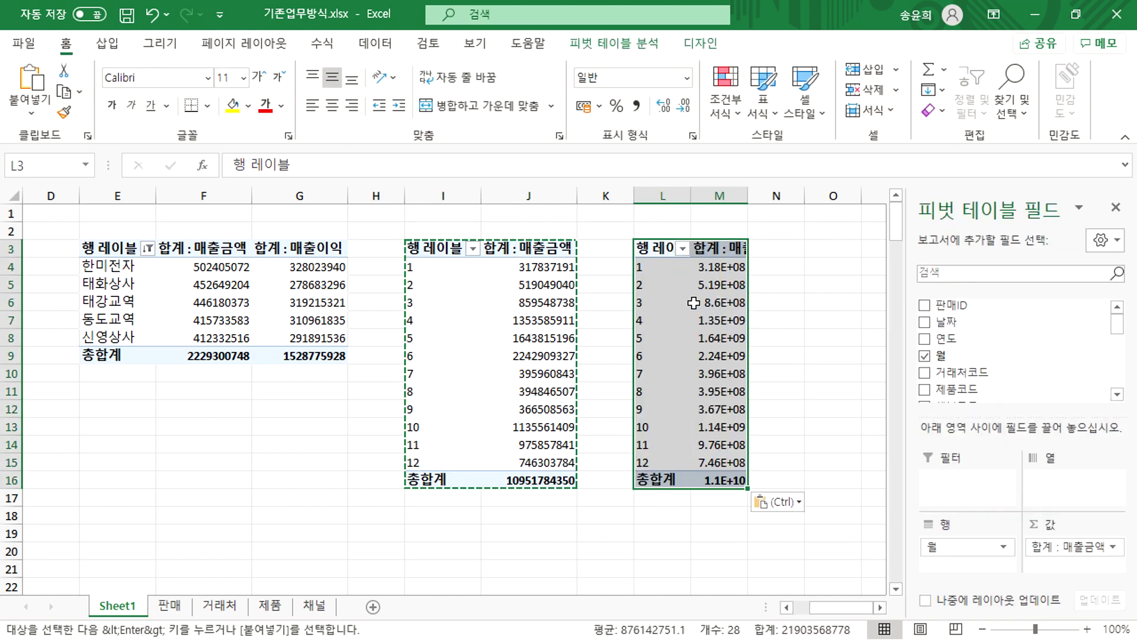
Replace the 월 row field with 색상 in the copied PivotTable at L3
{"action": "left_click", "coordinate": [719, 302]}
{"action": "left_click_drag", "start_coordinate": [958, 544], "coordinate": [787, 571]}
{"action": "scroll", "coordinate": [1122, 377], "scroll_direction": "down", "scroll_amount": 2}
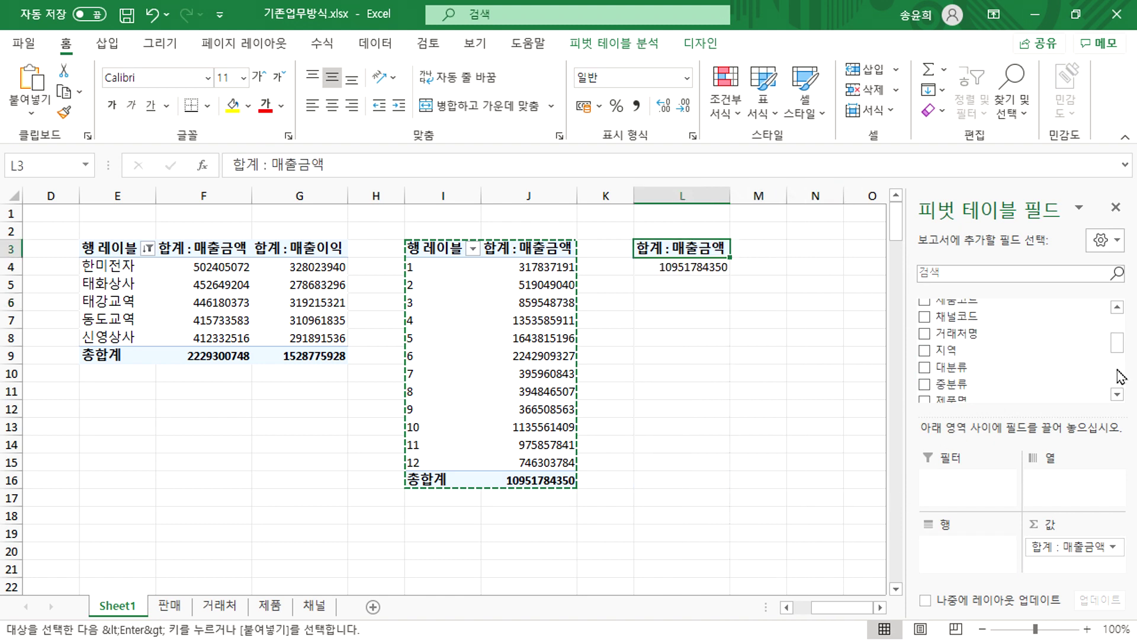
{"action": "scroll", "coordinate": [1121, 377], "scroll_direction": "down", "scroll_amount": 2}
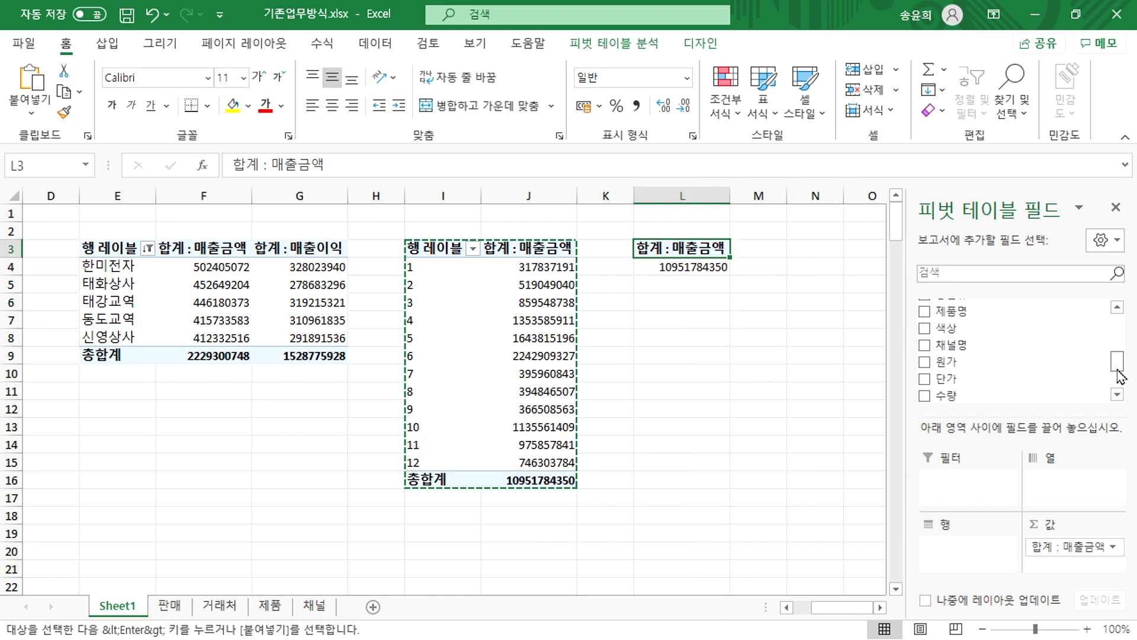
{"action": "left_click", "coordinate": [924, 329]}
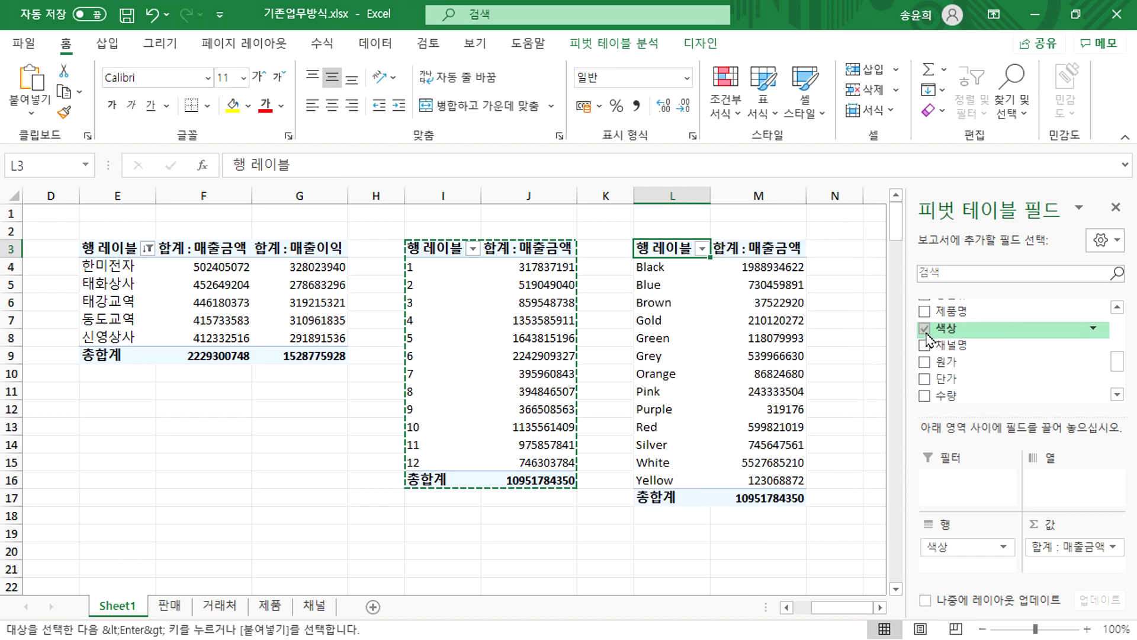
Filter the 색상 PivotTable to the top 5 items by 합계 : 매출금액 and clear the pending copy selection
{"action": "left_click", "coordinate": [701, 270]}
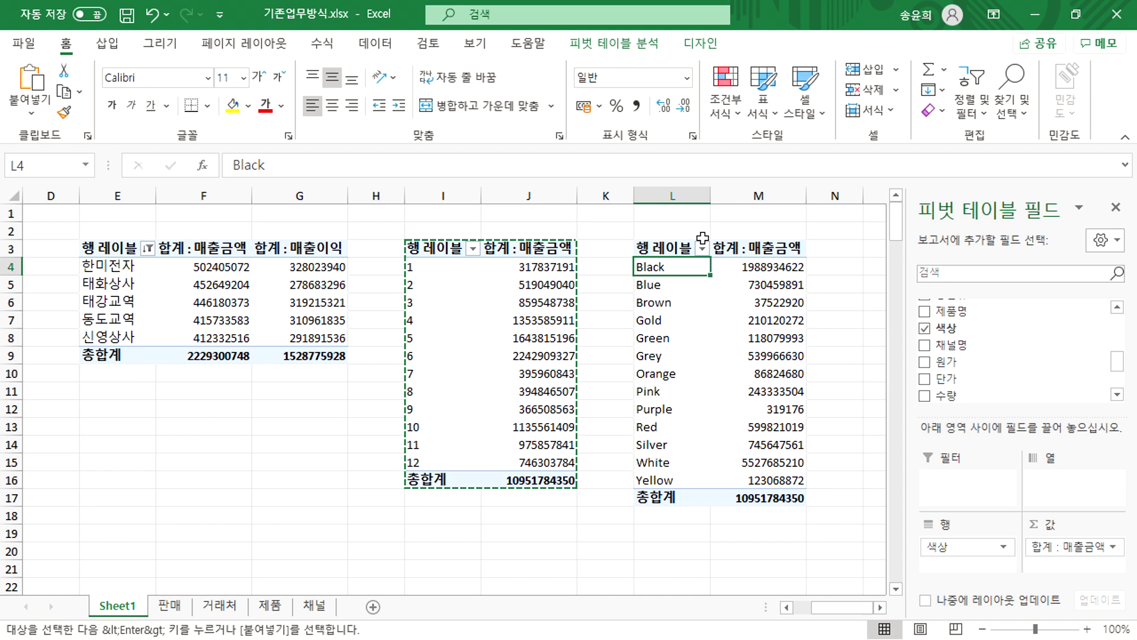
{"action": "left_click", "coordinate": [702, 248]}
{"action": "mouse_move", "coordinate": [683, 391]}
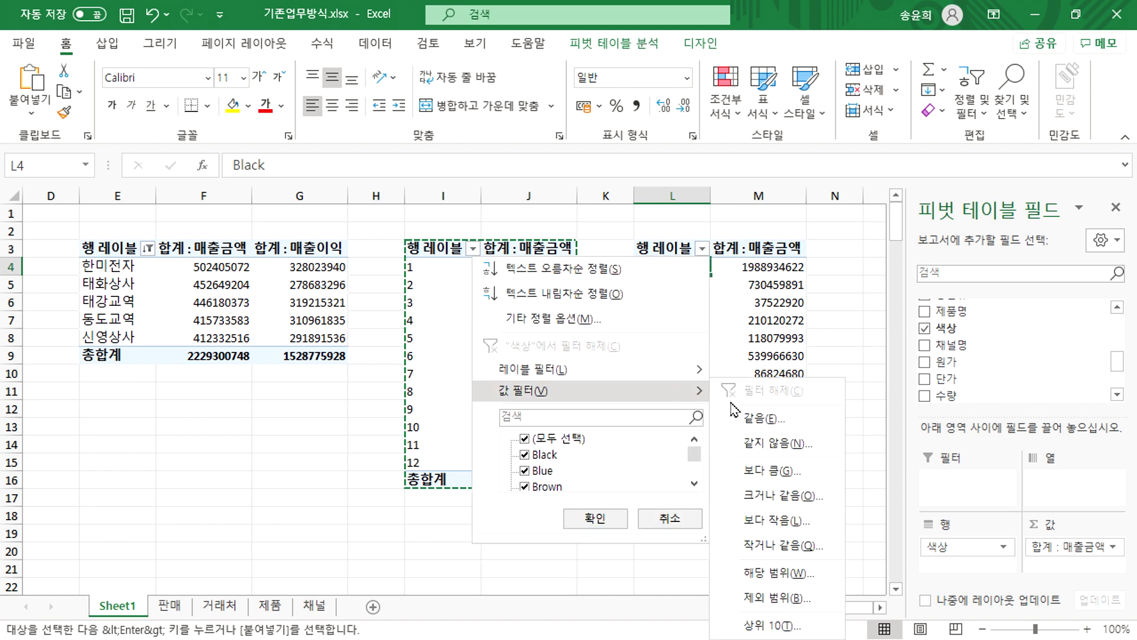
{"action": "left_click", "coordinate": [795, 622]}
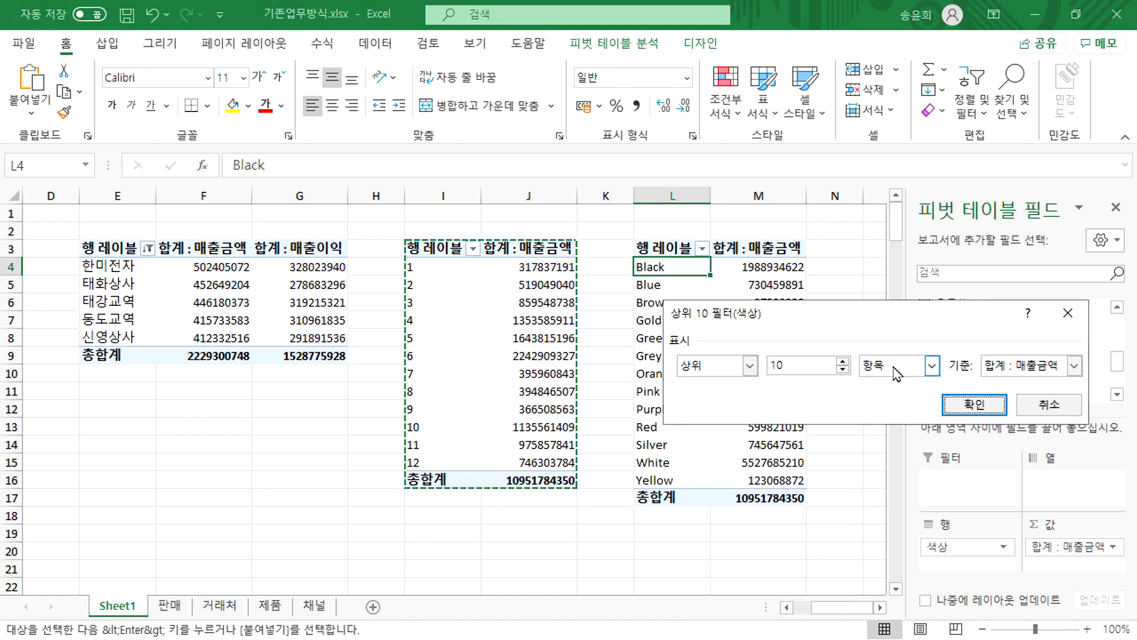
{"action": "left_click_drag", "start_coordinate": [786, 365], "coordinate": [768, 369]}
{"action": "type", "text": "5"}
{"action": "left_click", "coordinate": [972, 403]}
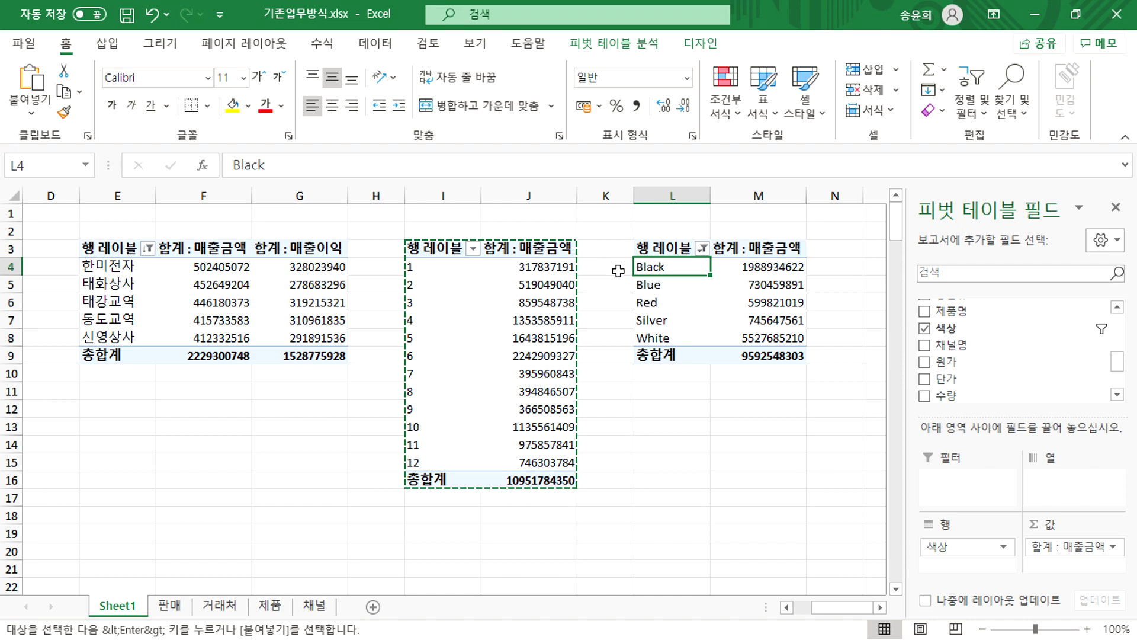
{"action": "key", "text": "Escape"}
Examine the sales and profit figures in the 제품명 and 거래처명 PivotTables on Sheet1
{"action": "left_click", "coordinate": [508, 307]}
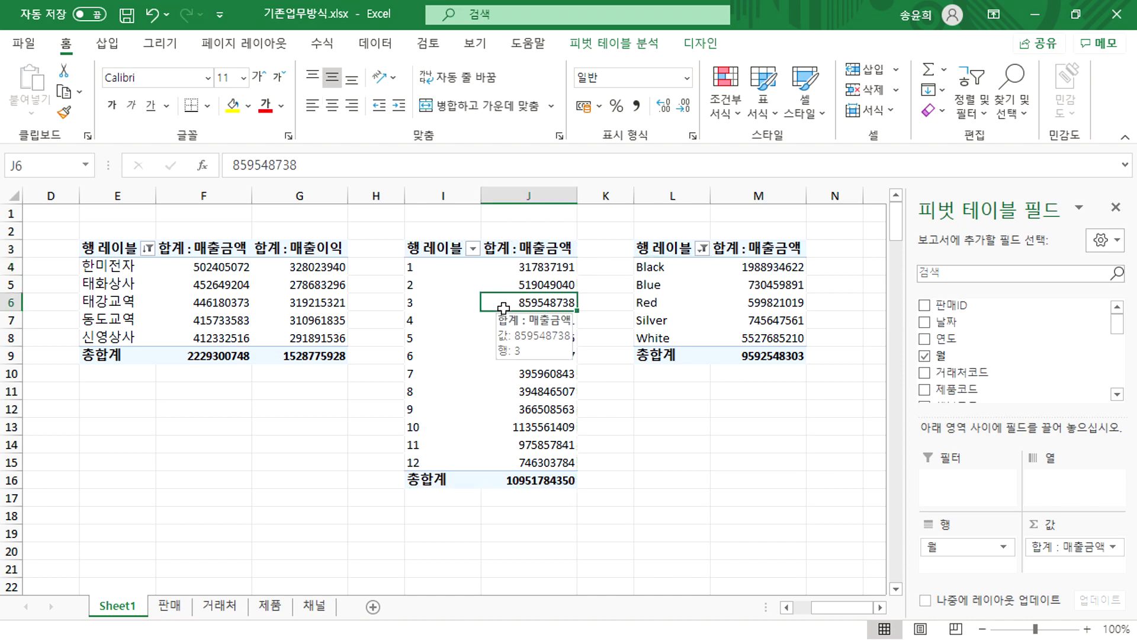
{"action": "left_click", "coordinate": [801, 608]}
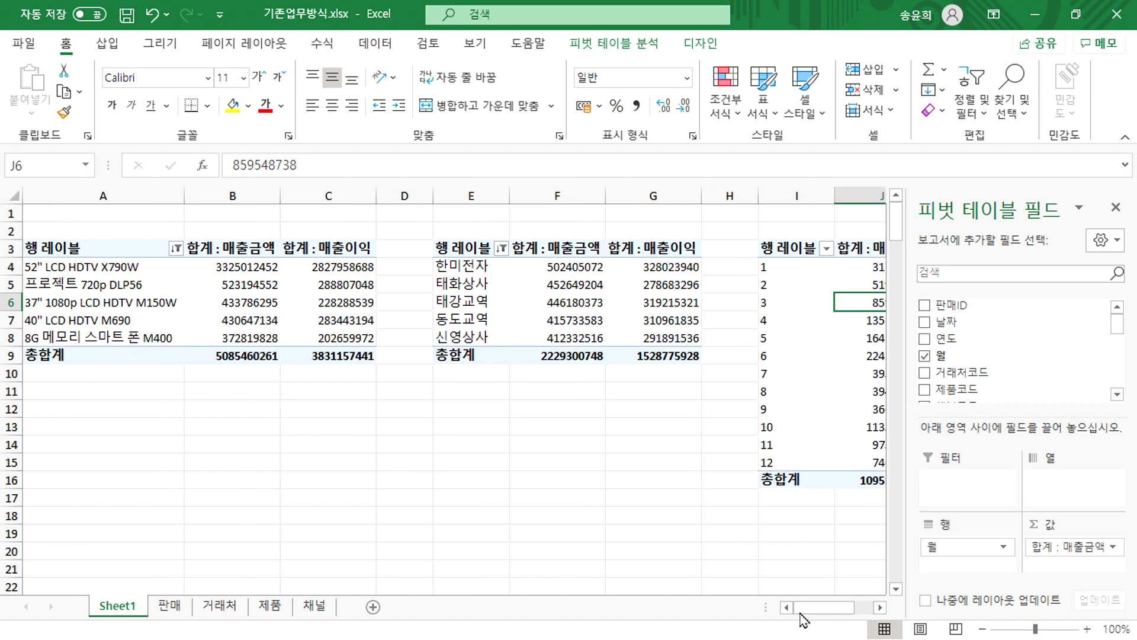
{"action": "left_click", "coordinate": [117, 268]}
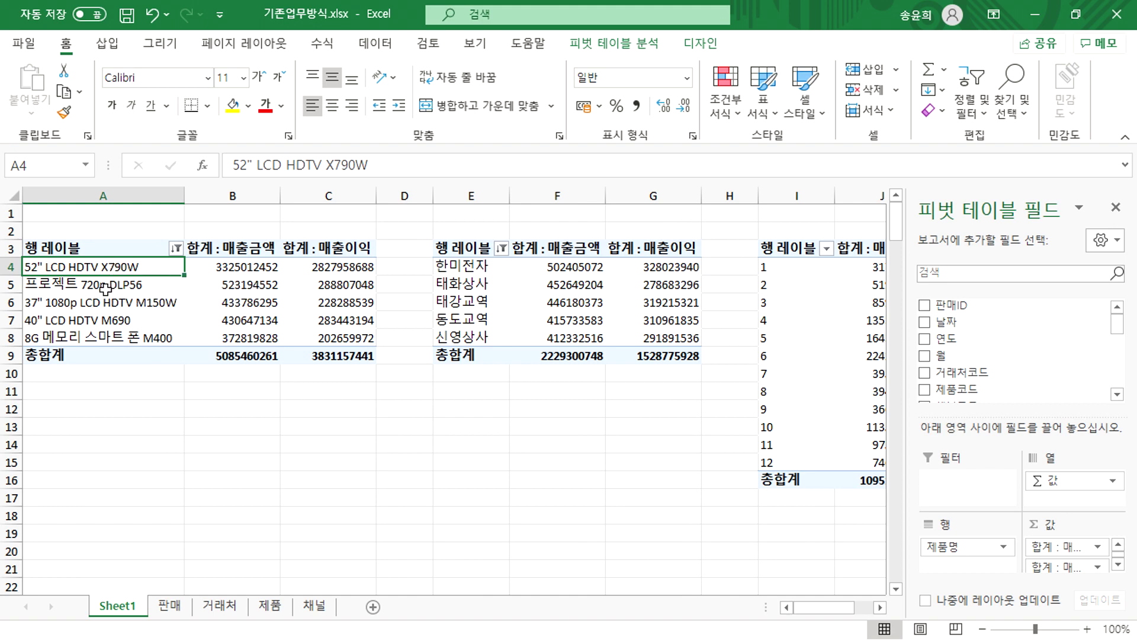
{"action": "left_click", "coordinate": [75, 291]}
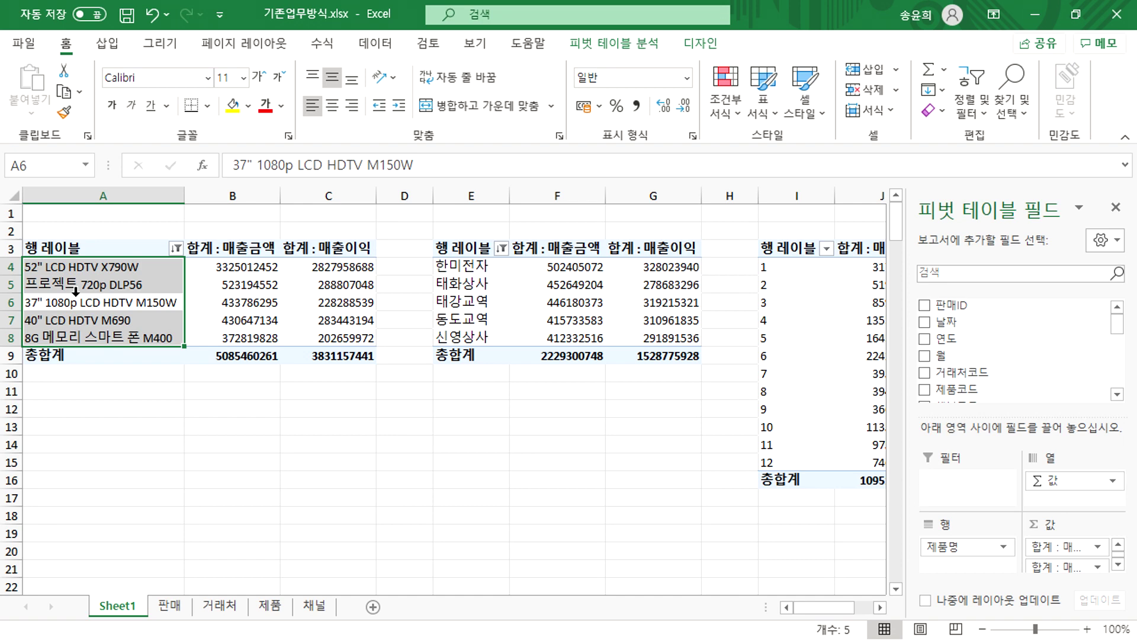
{"action": "left_click", "coordinate": [116, 305]}
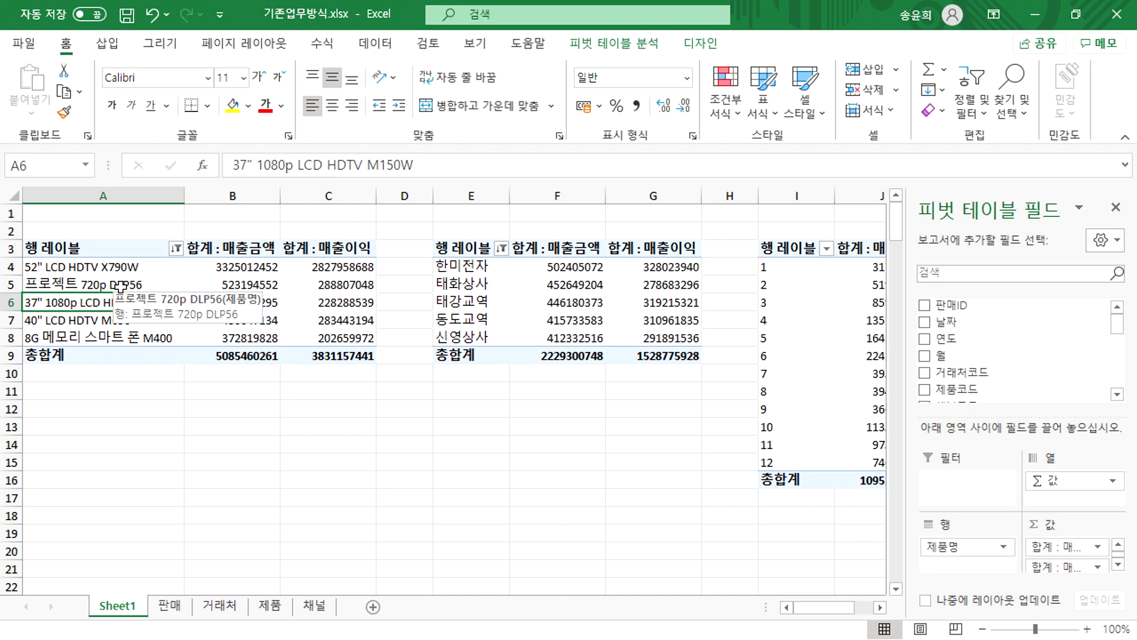
{"action": "left_click", "coordinate": [121, 287]}
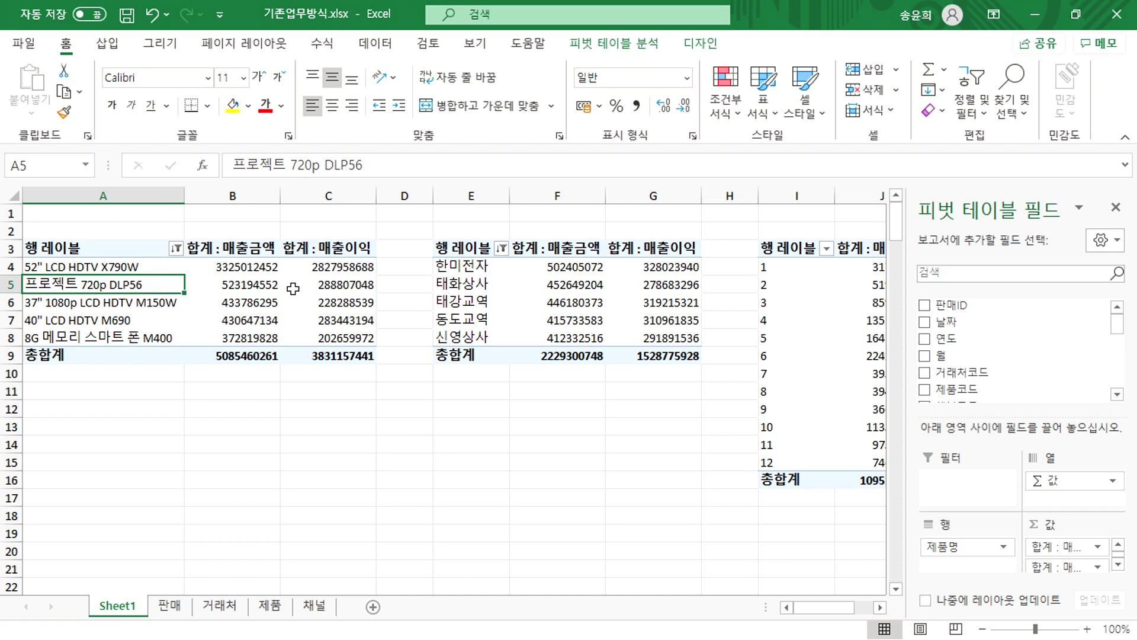
{"action": "left_click", "coordinate": [583, 303]}
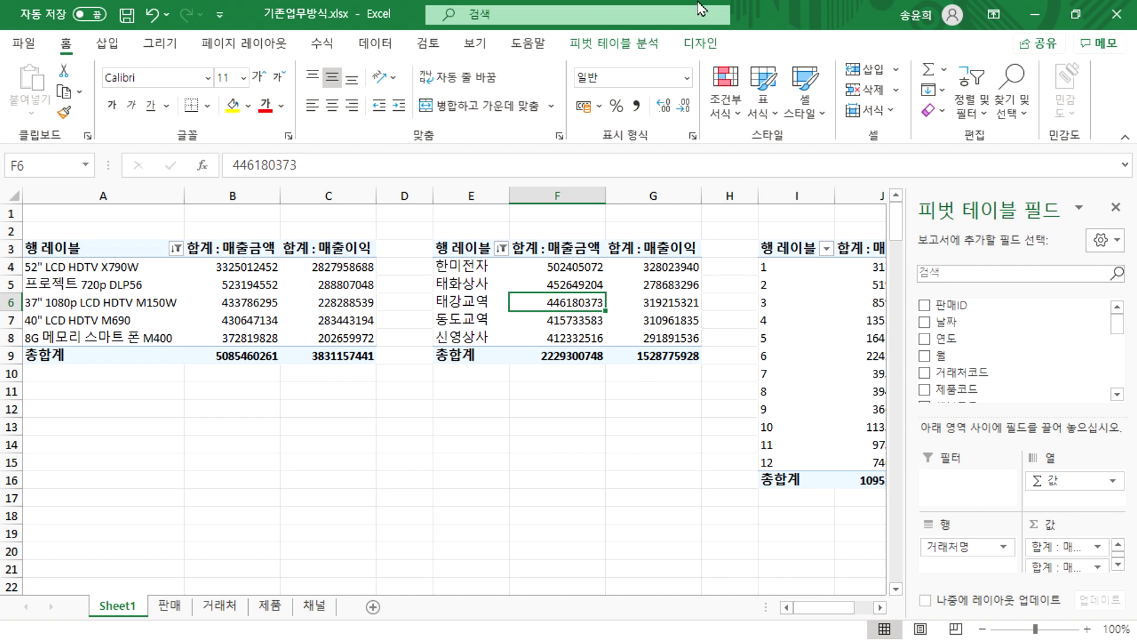
{"action": "left_click", "coordinate": [252, 289]}
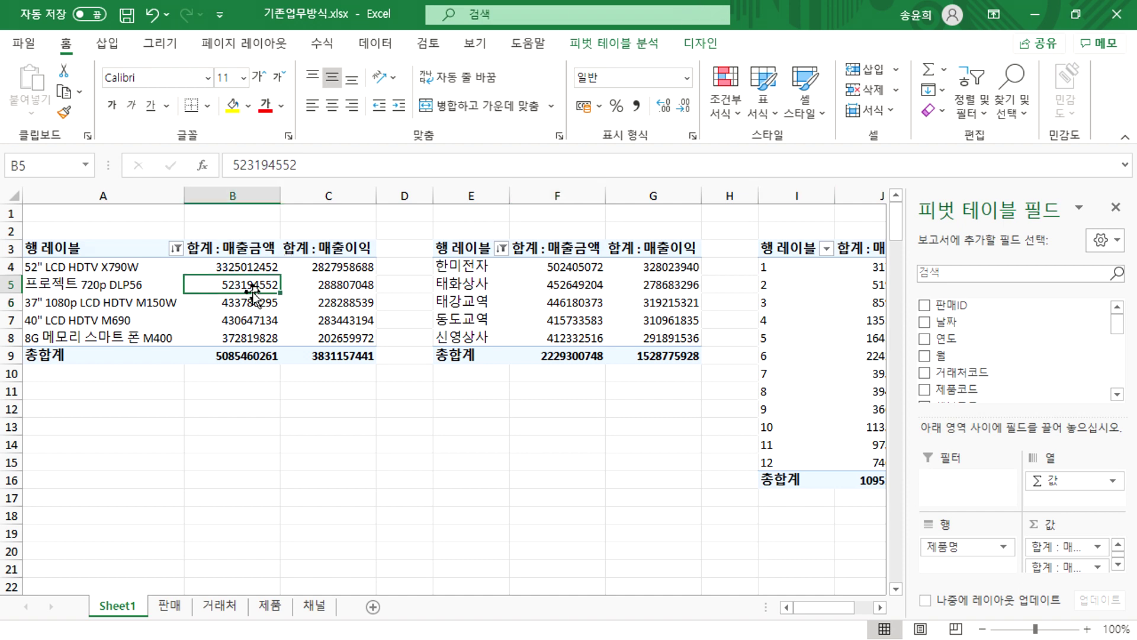
{"action": "mouse_move", "coordinate": [252, 287]}
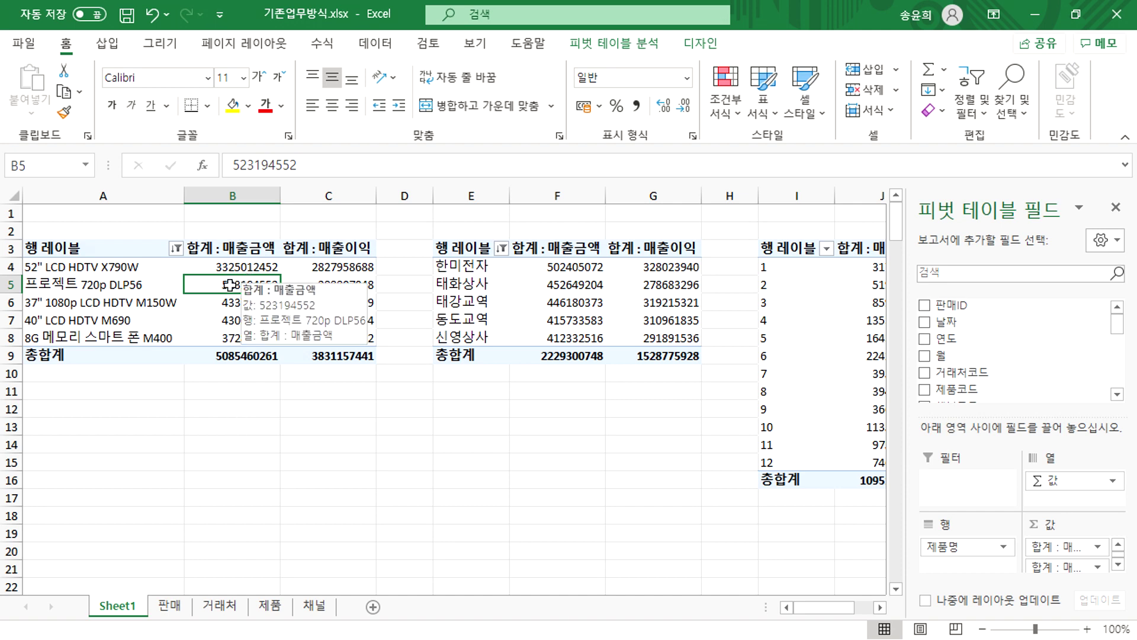
Insert a clustered column (묶은 세로 막대형) PivotChart from the 제품명 PivotTable and delete its legend
{"action": "left_click", "coordinate": [142, 283]}
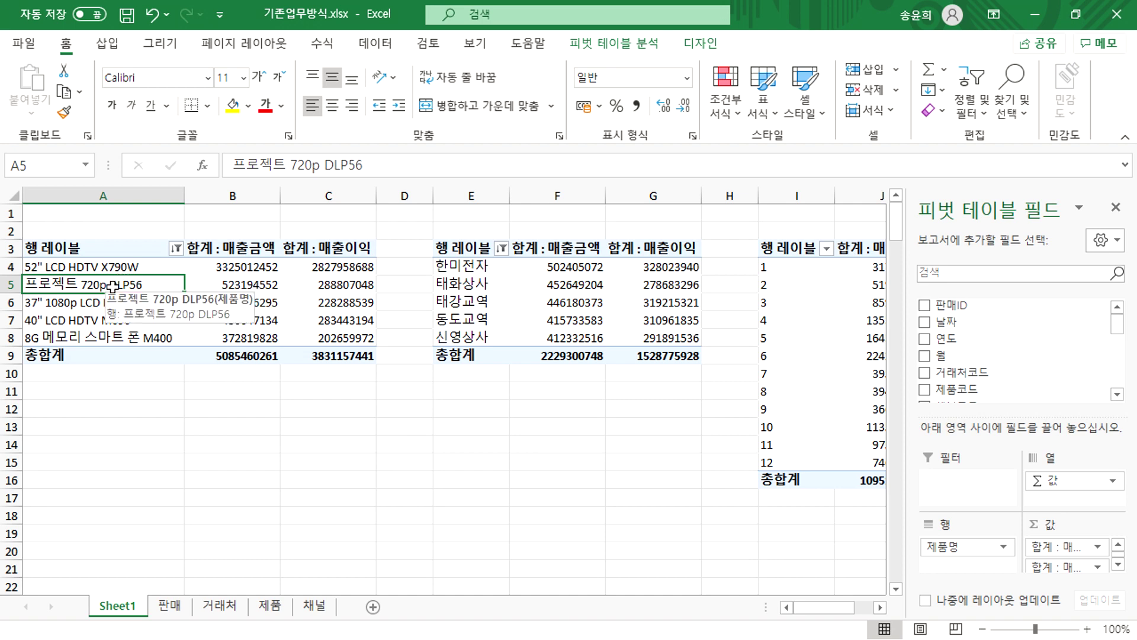
{"action": "left_click", "coordinate": [624, 48]}
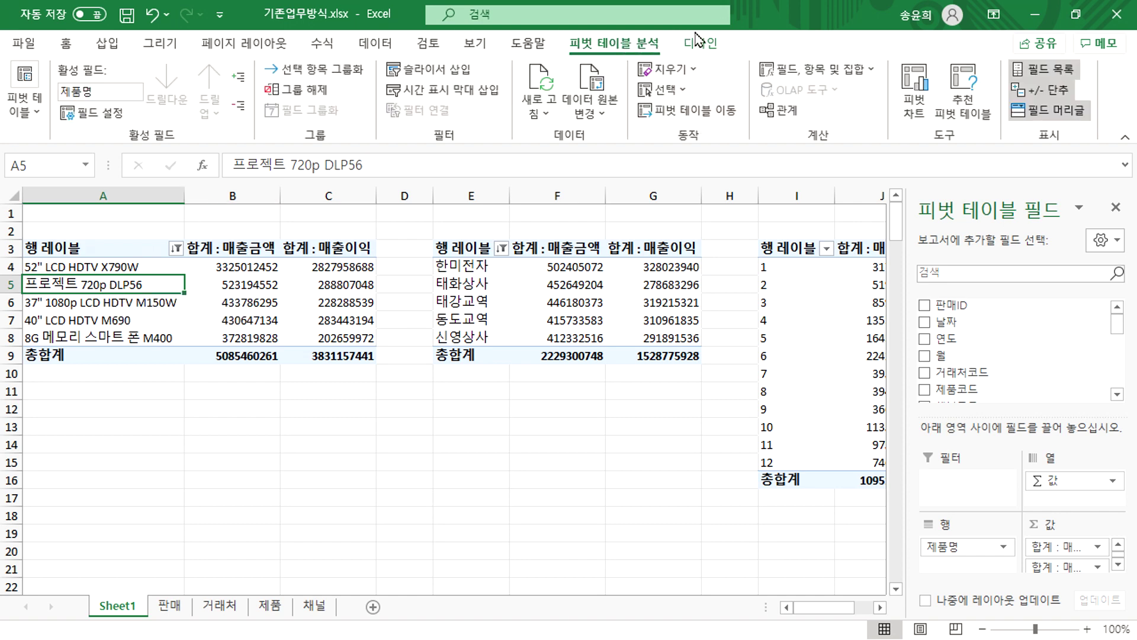
{"action": "left_click", "coordinate": [922, 103]}
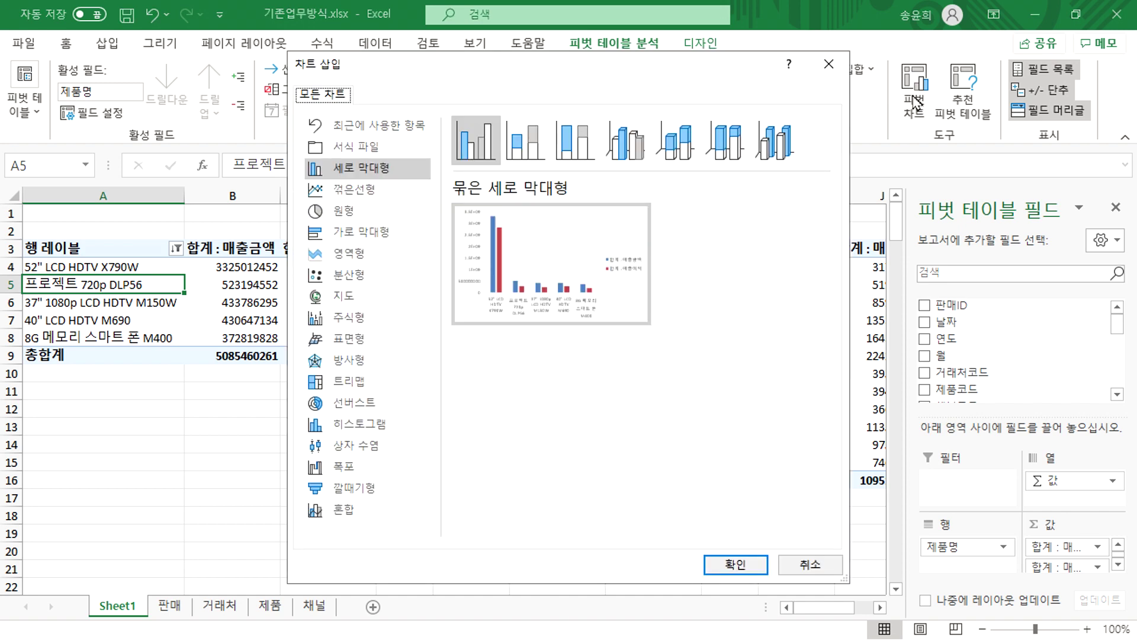
{"action": "mouse_move", "coordinate": [465, 267]}
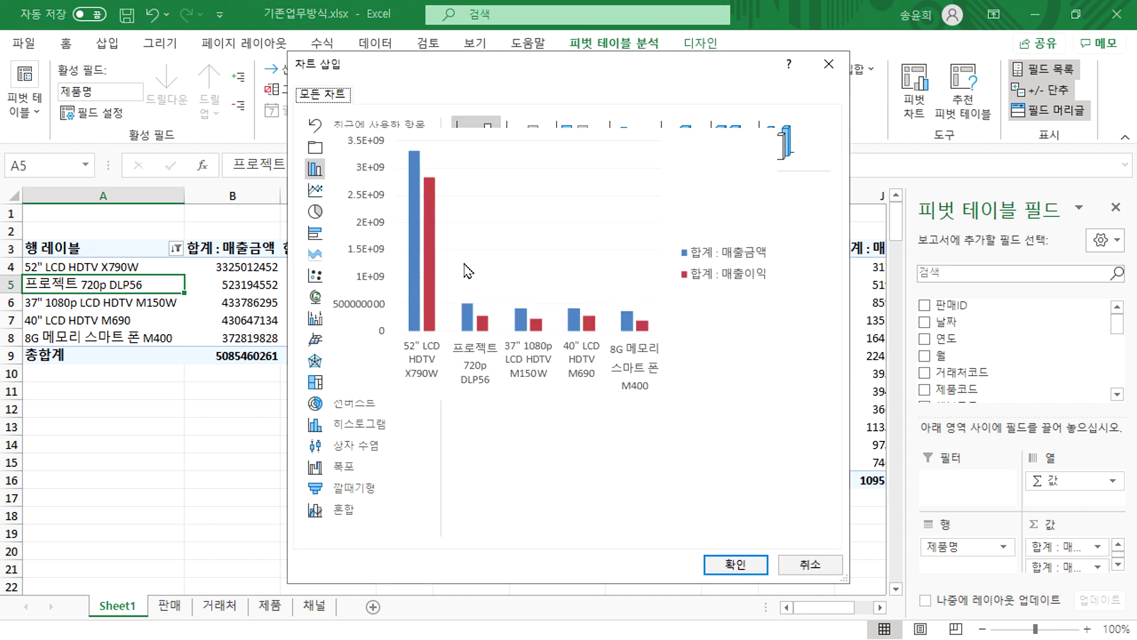
{"action": "left_click", "coordinate": [729, 561]}
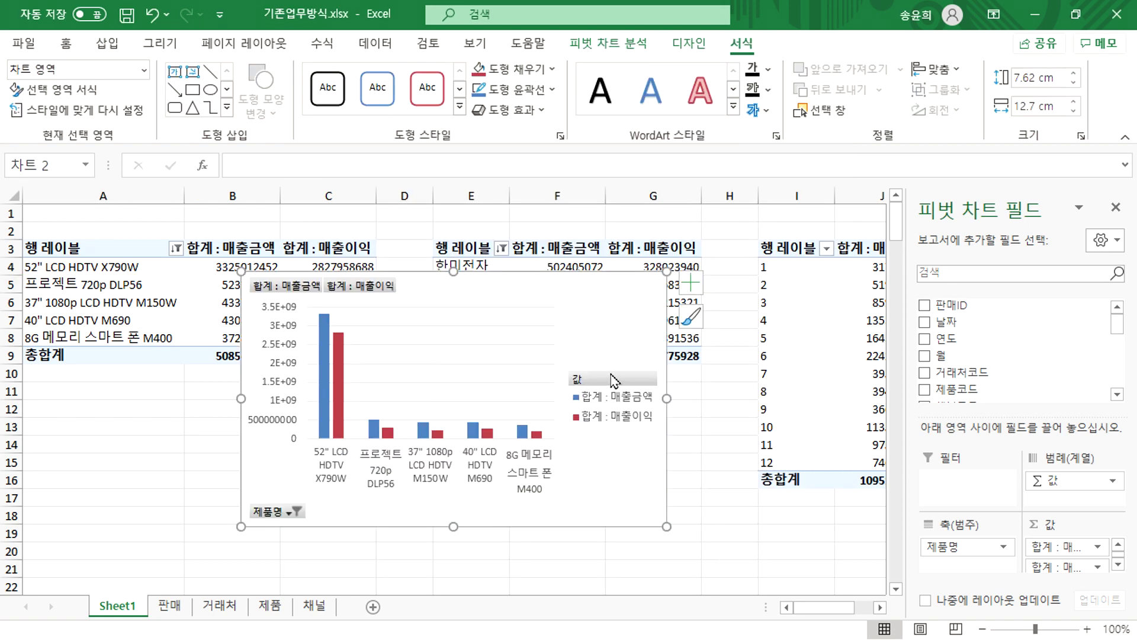
{"action": "left_click", "coordinate": [616, 422]}
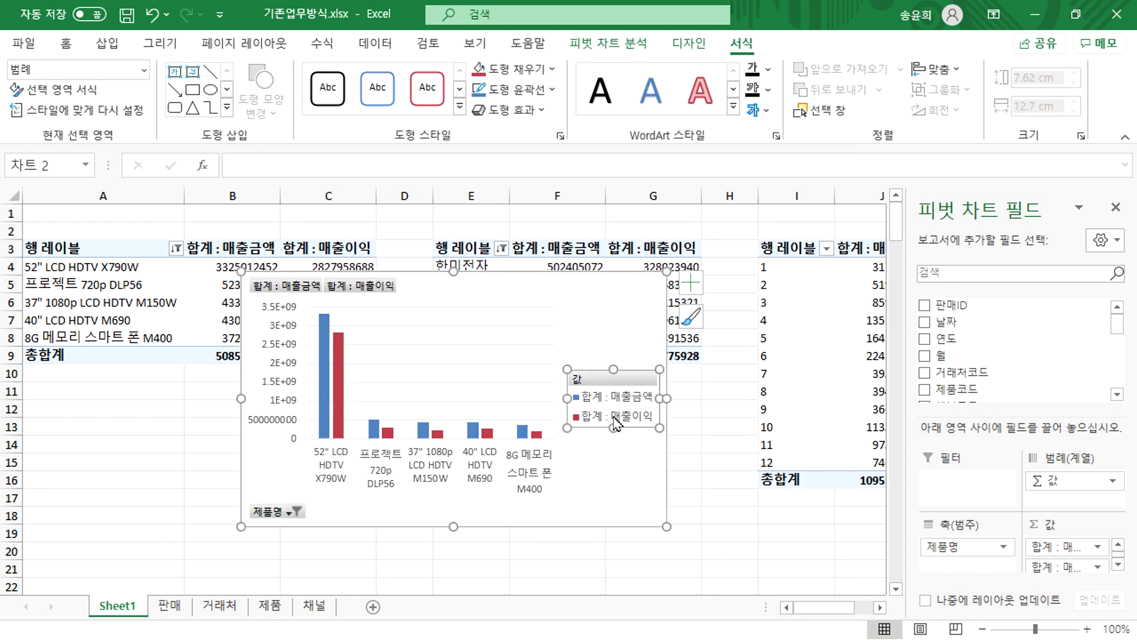
{"action": "key", "text": "Delete"}
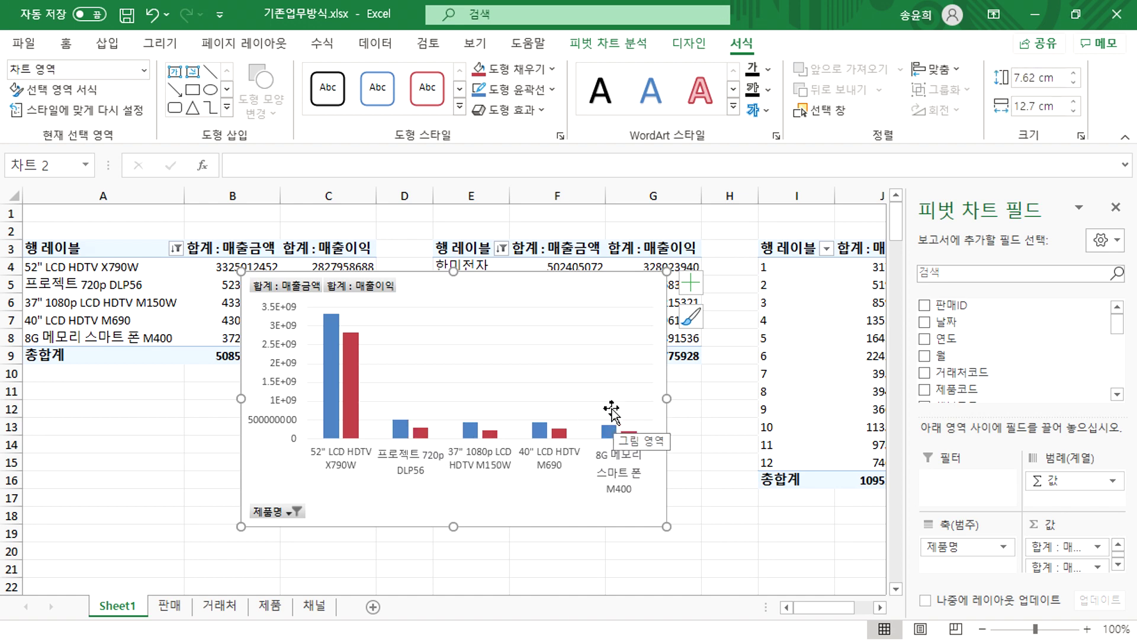
Apply the dark-background chart style with glossy columns to the 제품명 chart and move it below its PivotTable, starting at row 11
{"action": "left_click", "coordinate": [681, 49]}
{"action": "left_click", "coordinate": [804, 106]}
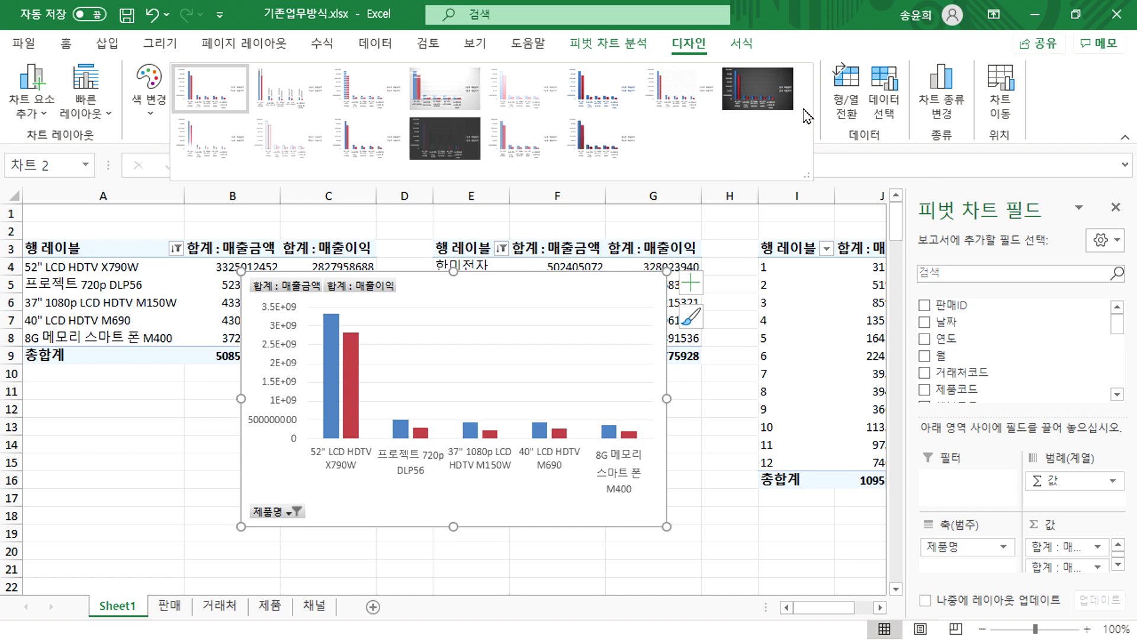
{"action": "left_click", "coordinate": [758, 89]}
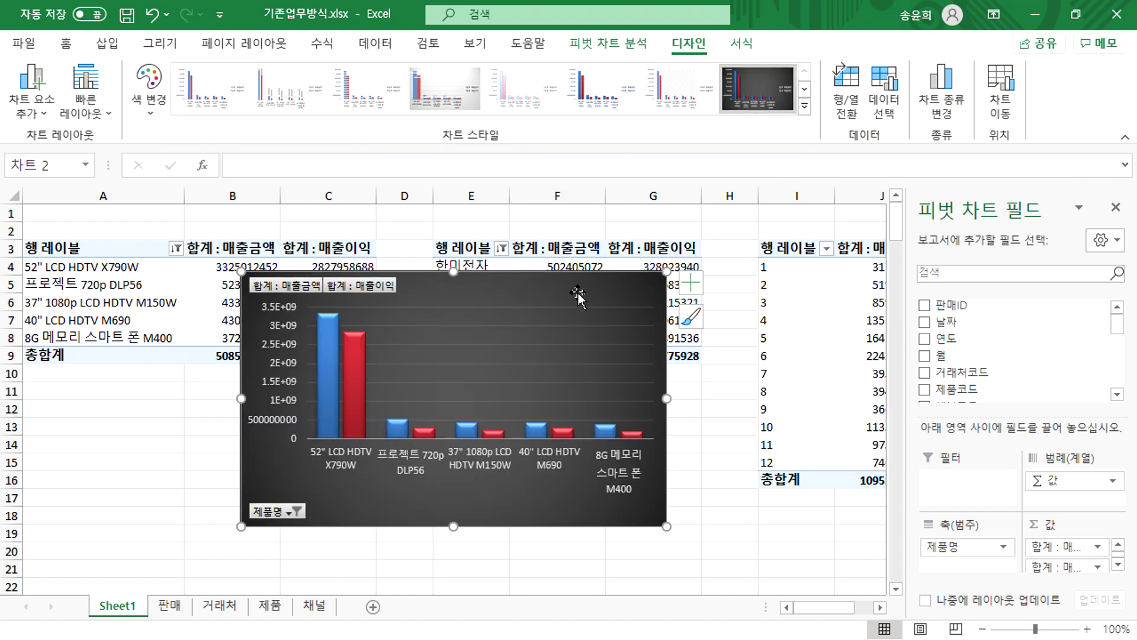
{"action": "left_click_drag", "start_coordinate": [533, 306], "coordinate": [319, 426]}
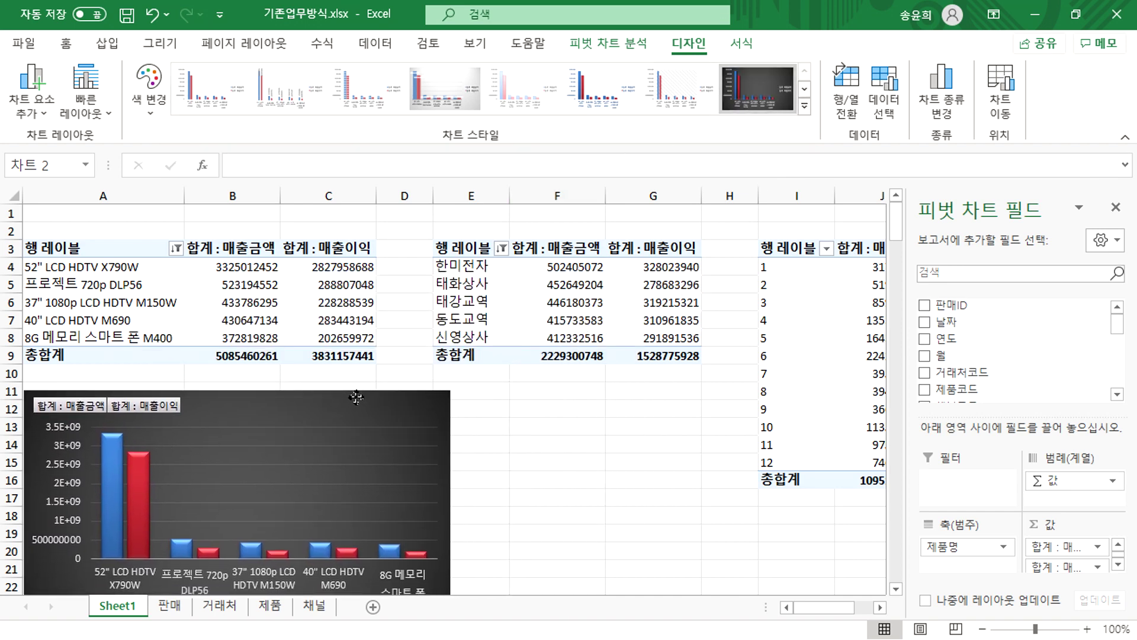
Insert a clustered column (묶은 세로 막대형) PivotChart from the 거래처명 PivotTable and delete its legend
{"action": "left_click", "coordinate": [582, 285]}
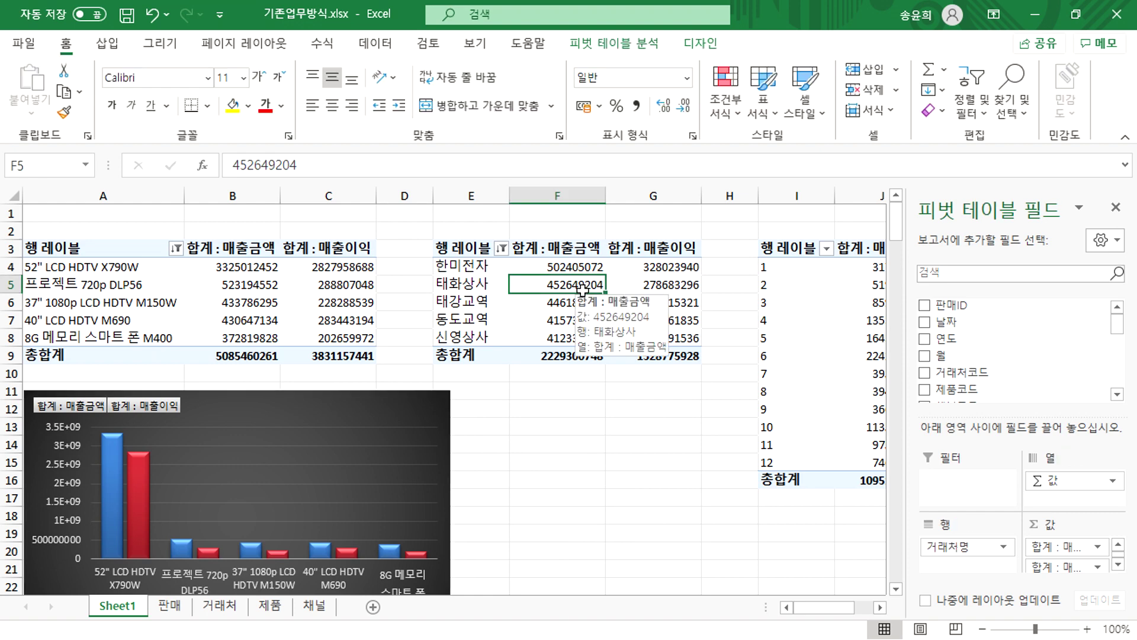
{"action": "left_click", "coordinate": [611, 43]}
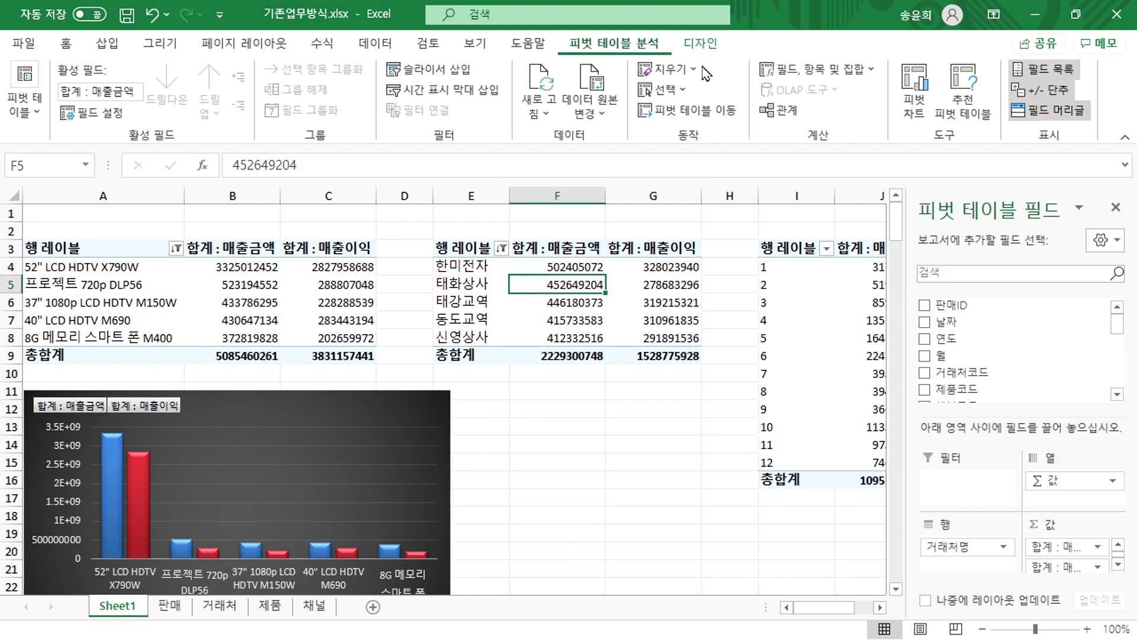
{"action": "left_click", "coordinate": [927, 120]}
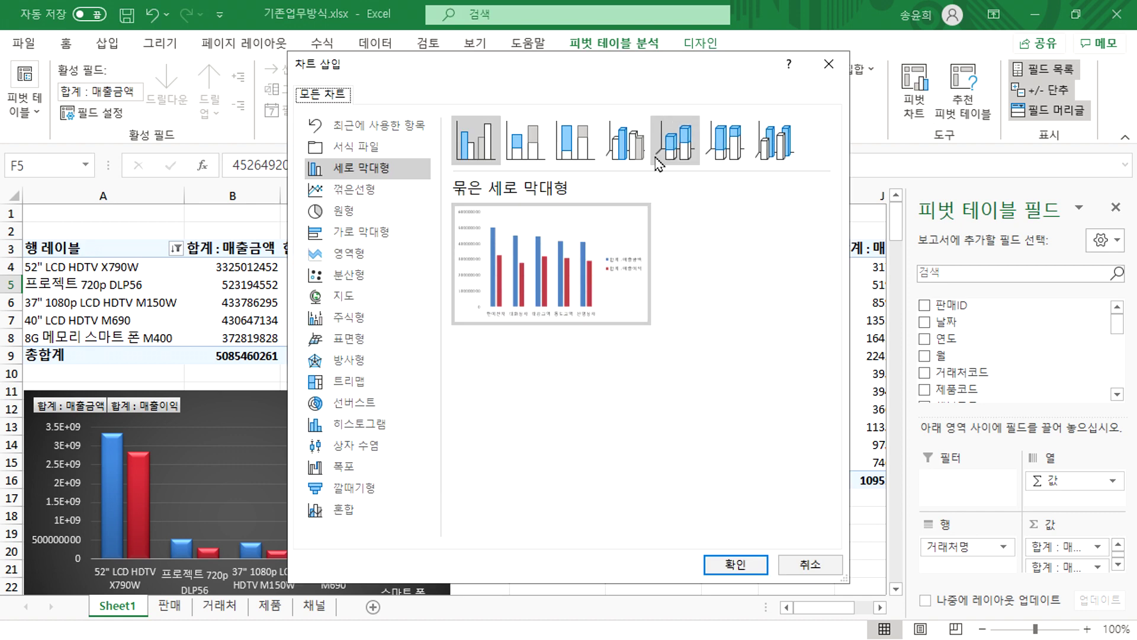
{"action": "left_click", "coordinate": [736, 564]}
{"action": "left_click", "coordinate": [596, 406]}
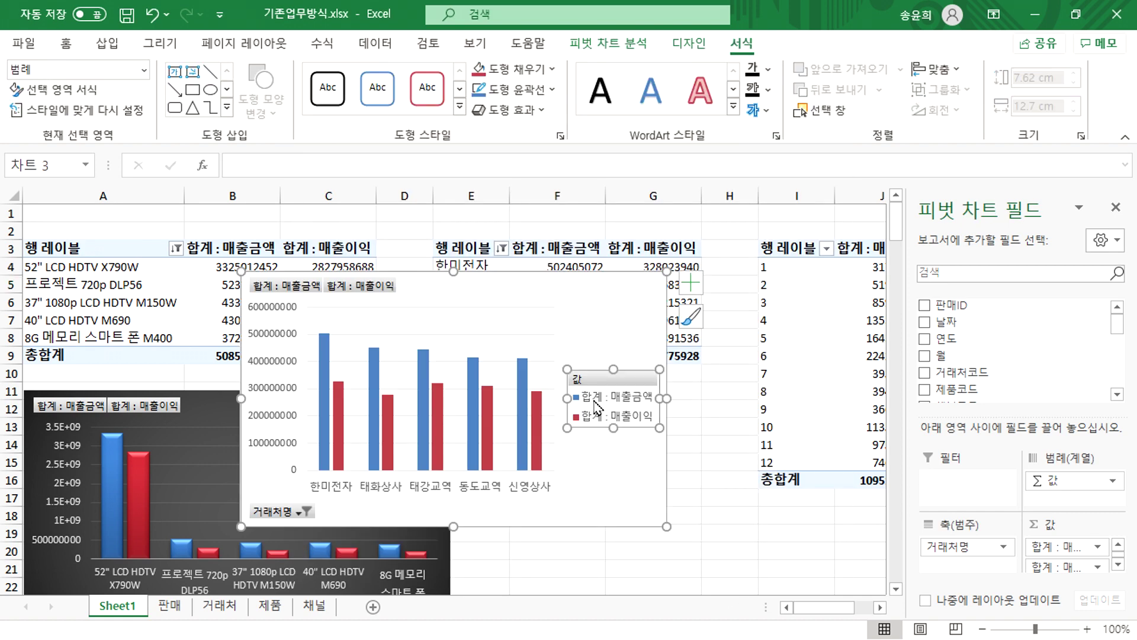
{"action": "key", "text": "Delete"}
Apply the dark-background style with glossy columns to the 거래처명 chart and move it below its PivotTable, starting around row 13
{"action": "left_click", "coordinate": [687, 43]}
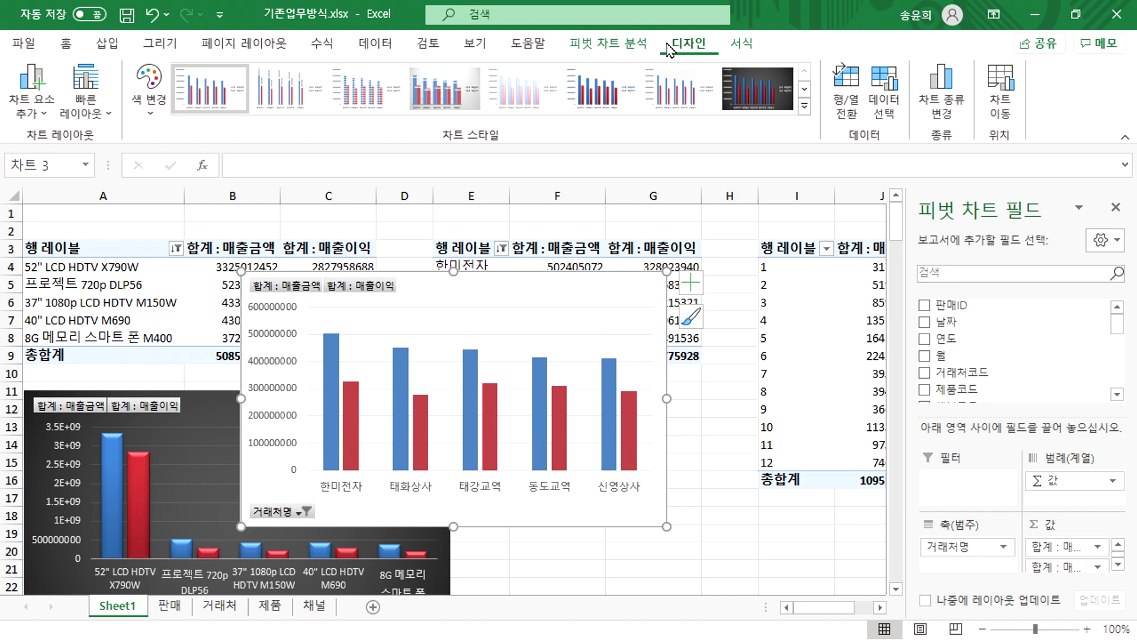
{"action": "left_click", "coordinate": [757, 94]}
{"action": "left_click_drag", "start_coordinate": [496, 284], "coordinate": [550, 429]}
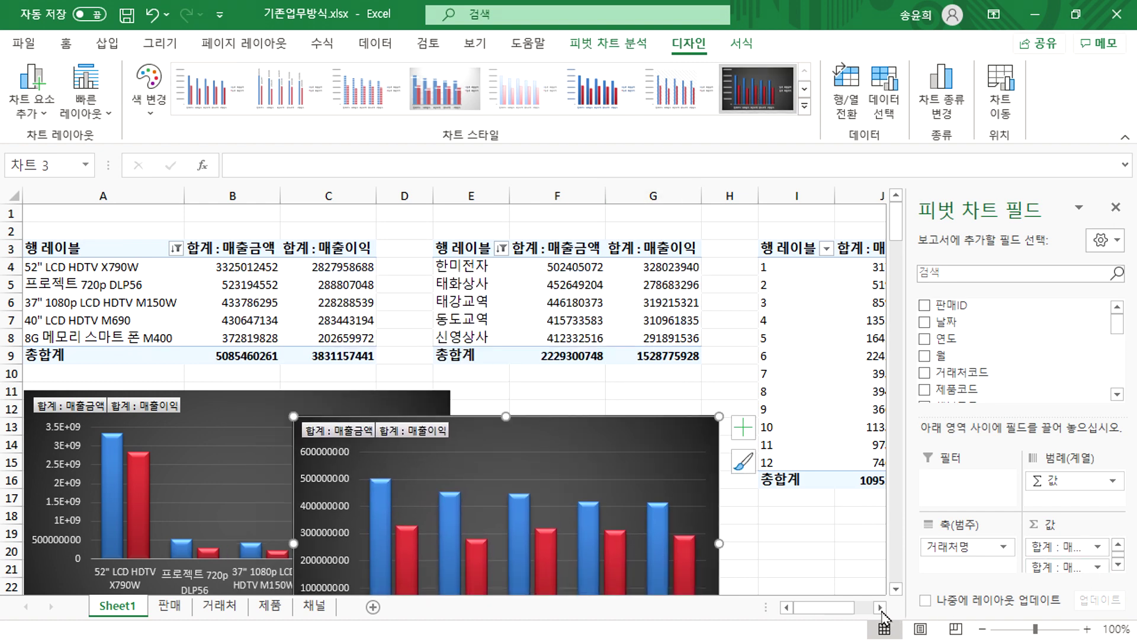
Insert a line with markers (표식이 있는 꺾은선형) PivotChart from the 월 PivotTable
{"action": "left_click", "coordinate": [881, 607]}
{"action": "left_click", "coordinate": [881, 606]}
{"action": "left_click", "coordinate": [418, 334]}
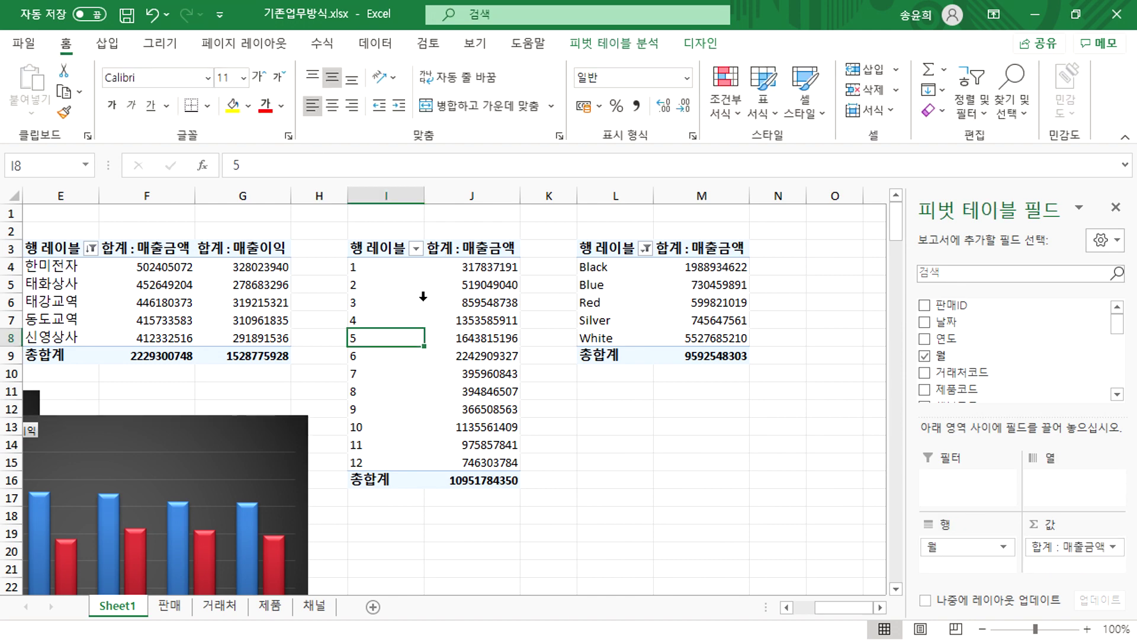
{"action": "left_click", "coordinate": [399, 303]}
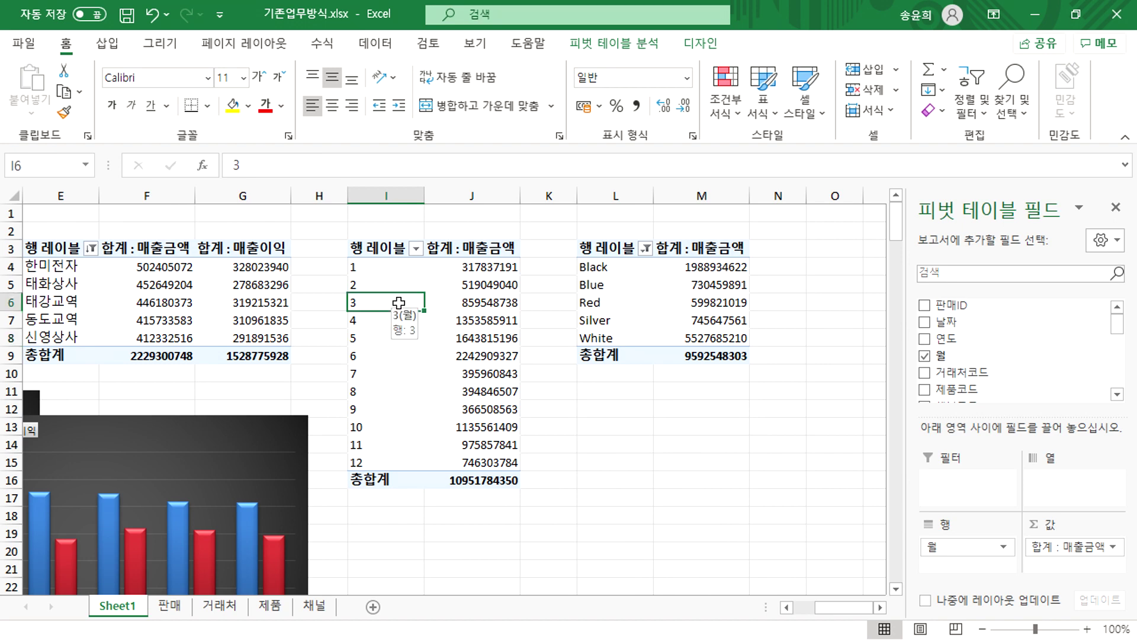
{"action": "left_click", "coordinate": [646, 44]}
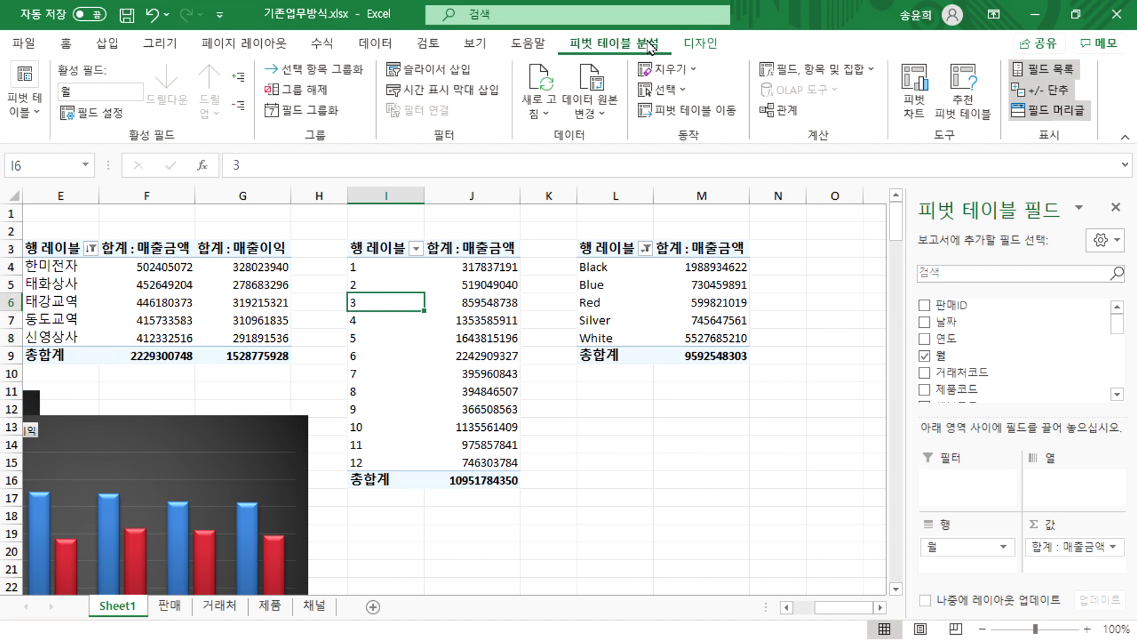
{"action": "left_click", "coordinate": [929, 119]}
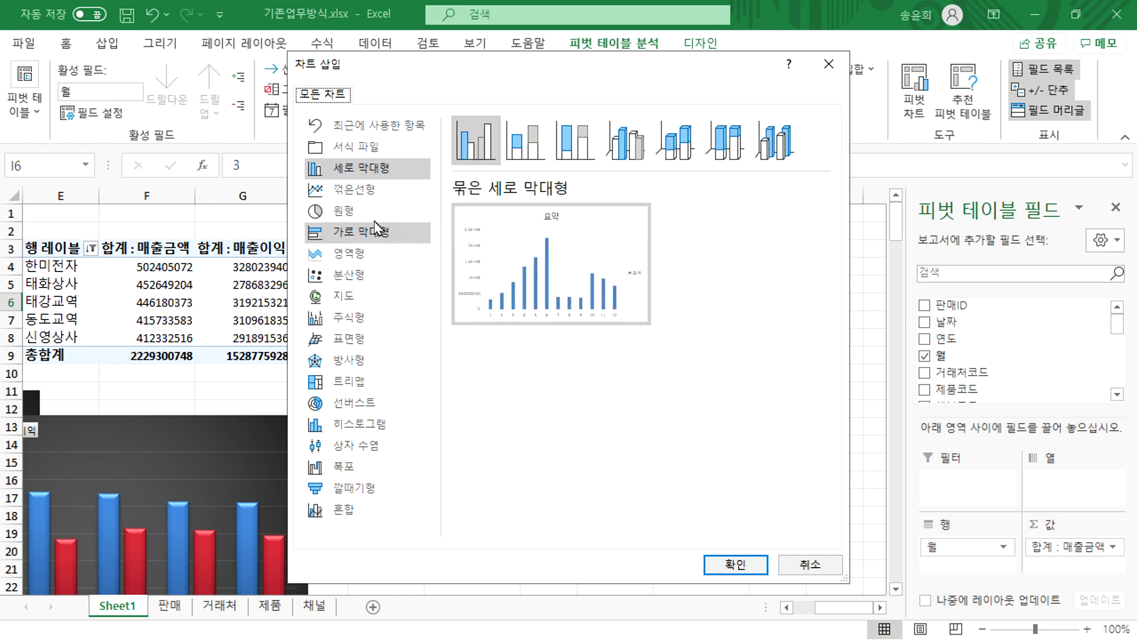
{"action": "left_click", "coordinate": [364, 188]}
{"action": "left_click", "coordinate": [625, 153]}
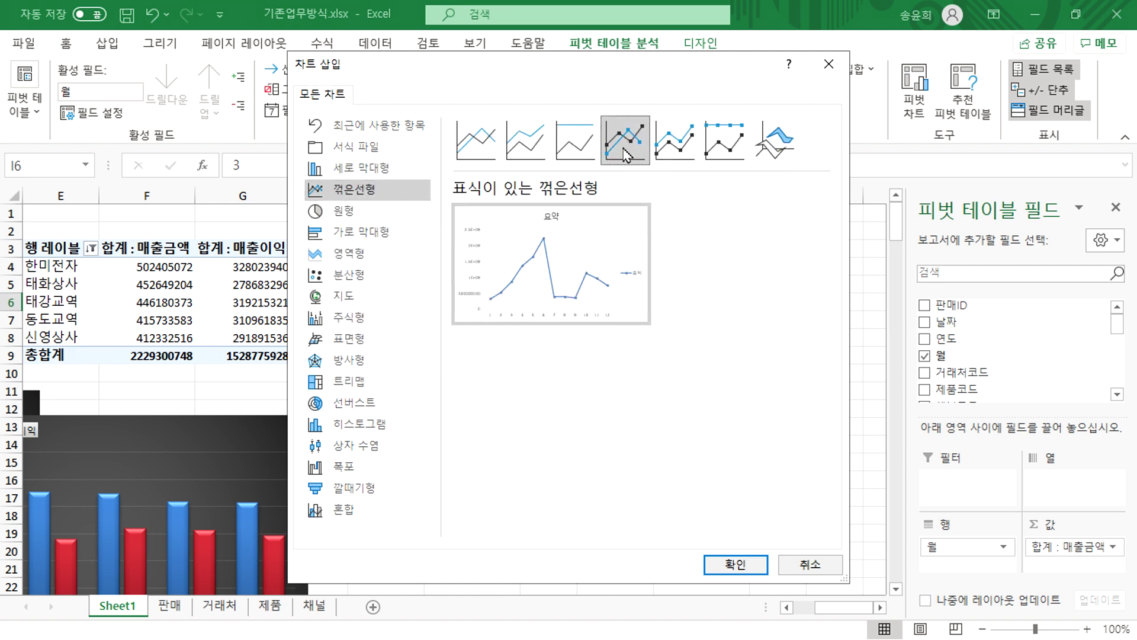
{"action": "left_click", "coordinate": [724, 565]}
Delete the legend and the 요약 title from the 월 line chart
{"action": "left_click", "coordinate": [629, 418]}
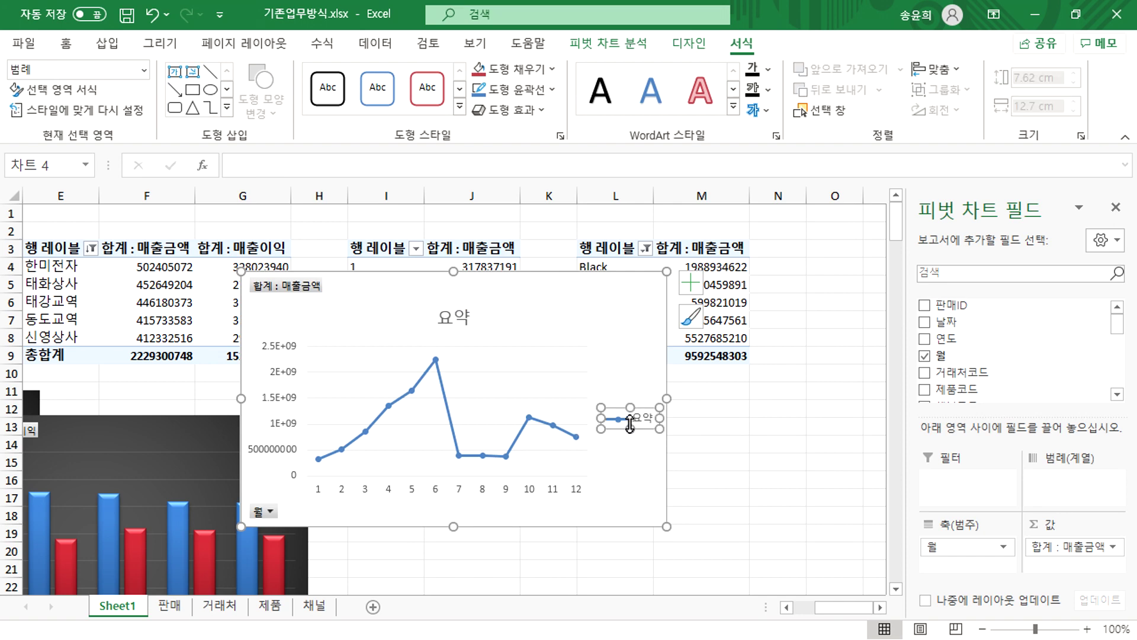
{"action": "key", "text": "Delete"}
{"action": "left_click", "coordinate": [441, 309]}
{"action": "key", "text": "Delete"}
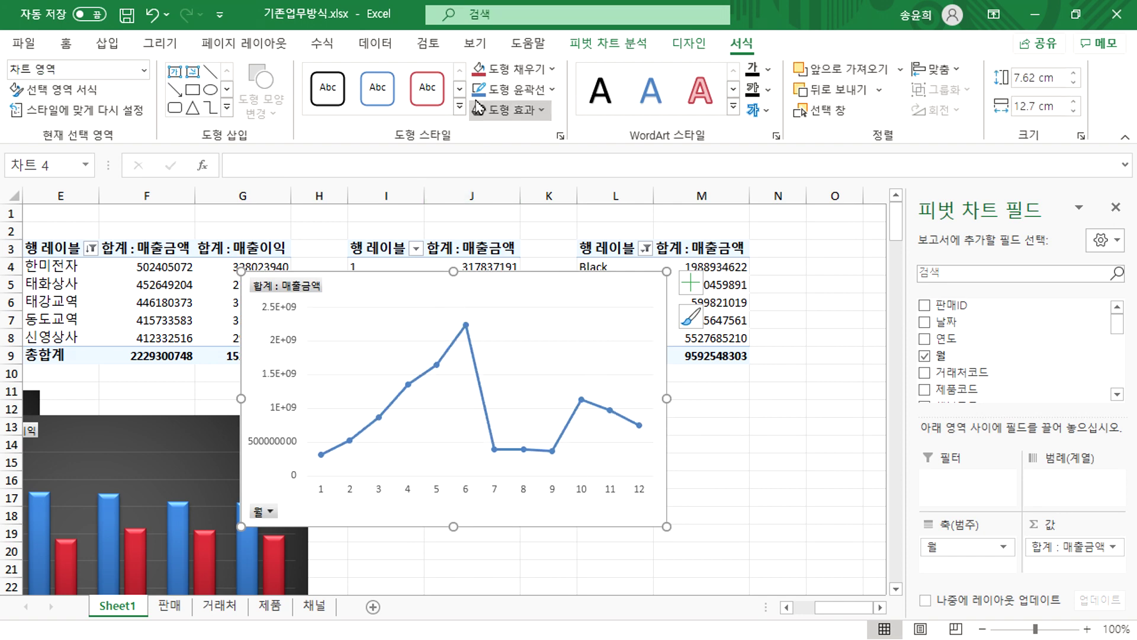
Apply the dark grey gradient chart style to the 월 line chart and move it down to start around row 13
{"action": "left_click", "coordinate": [688, 46]}
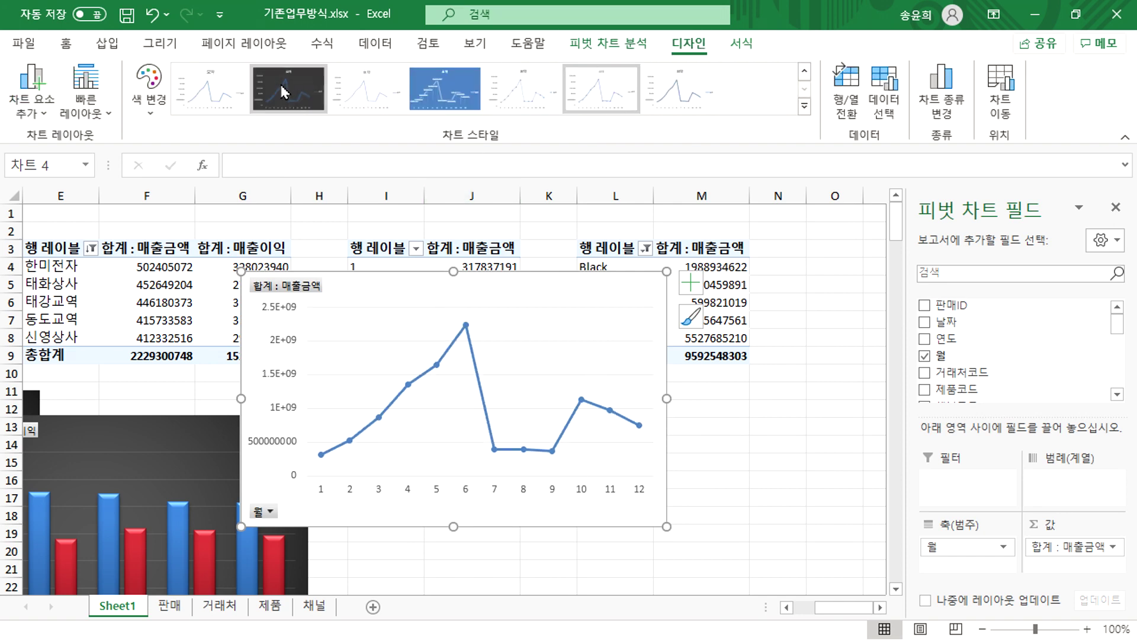
{"action": "scroll", "coordinate": [802, 104], "scroll_direction": "up", "scroll_amount": 1}
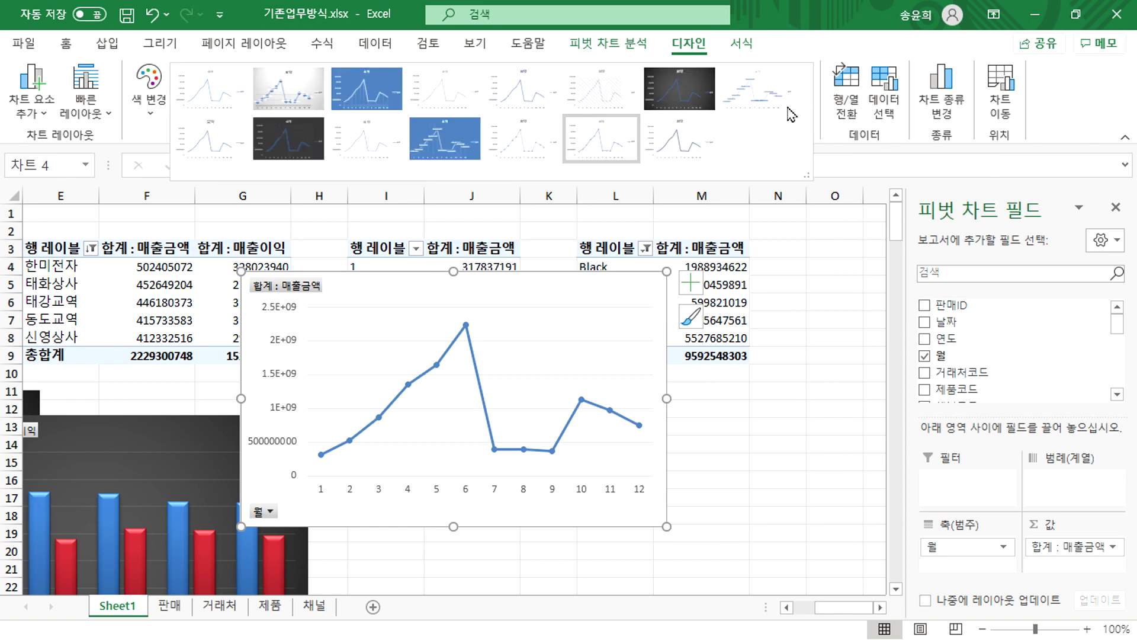
{"action": "left_click", "coordinate": [679, 98]}
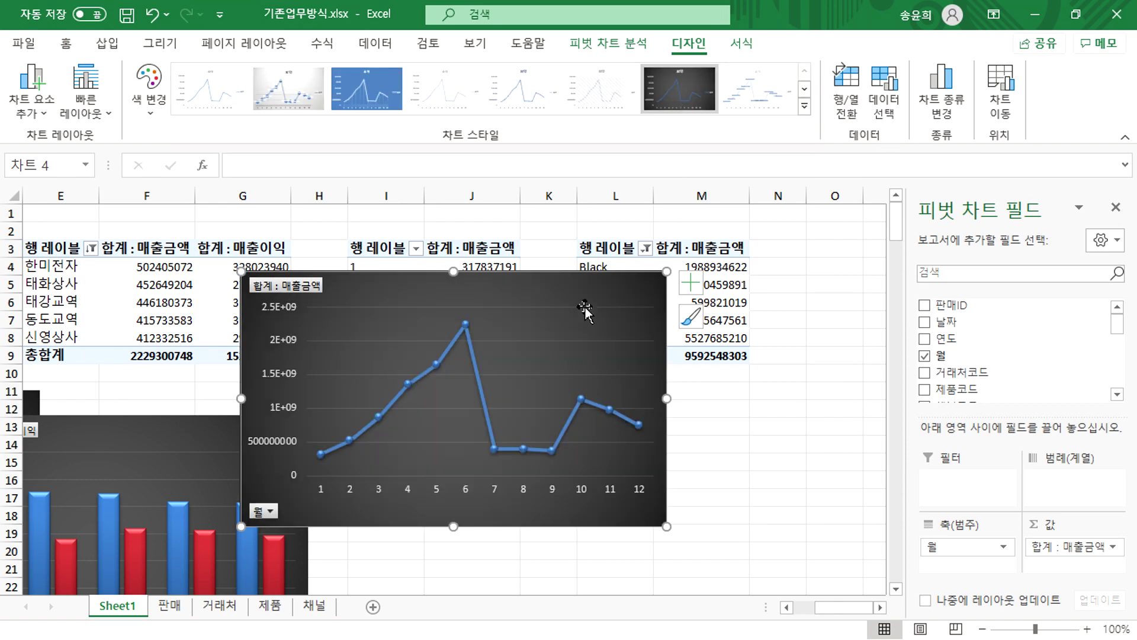
{"action": "left_click_drag", "start_coordinate": [585, 307], "coordinate": [519, 439]}
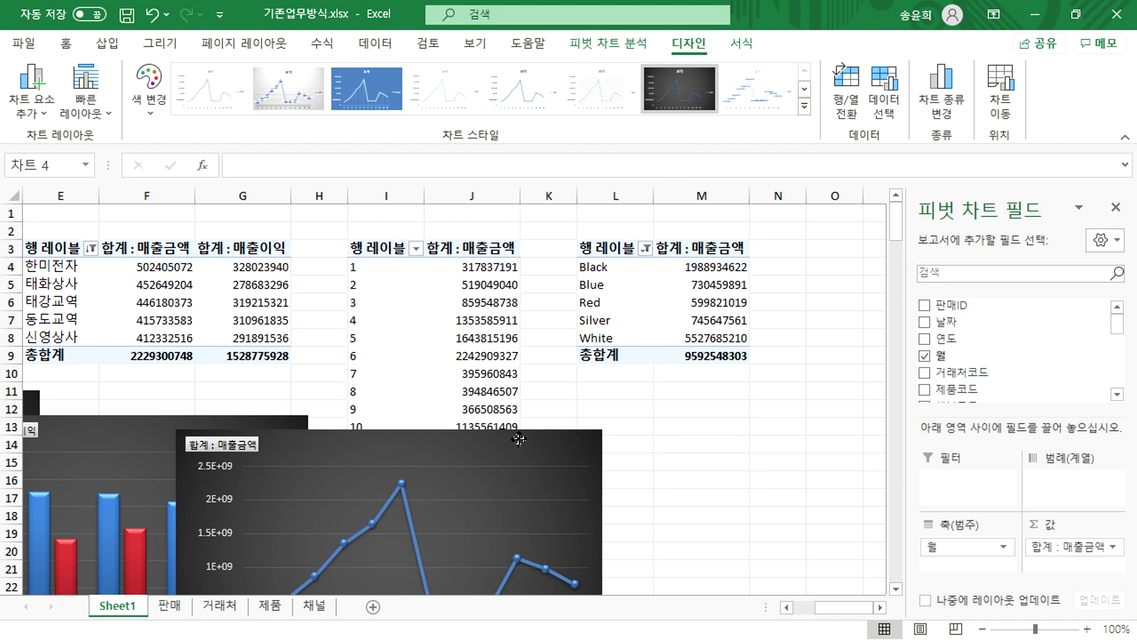
Insert a pie (원형) PivotChart from the 색상 PivotTable and delete its 요약 title, keeping the legend
{"action": "left_click", "coordinate": [689, 287]}
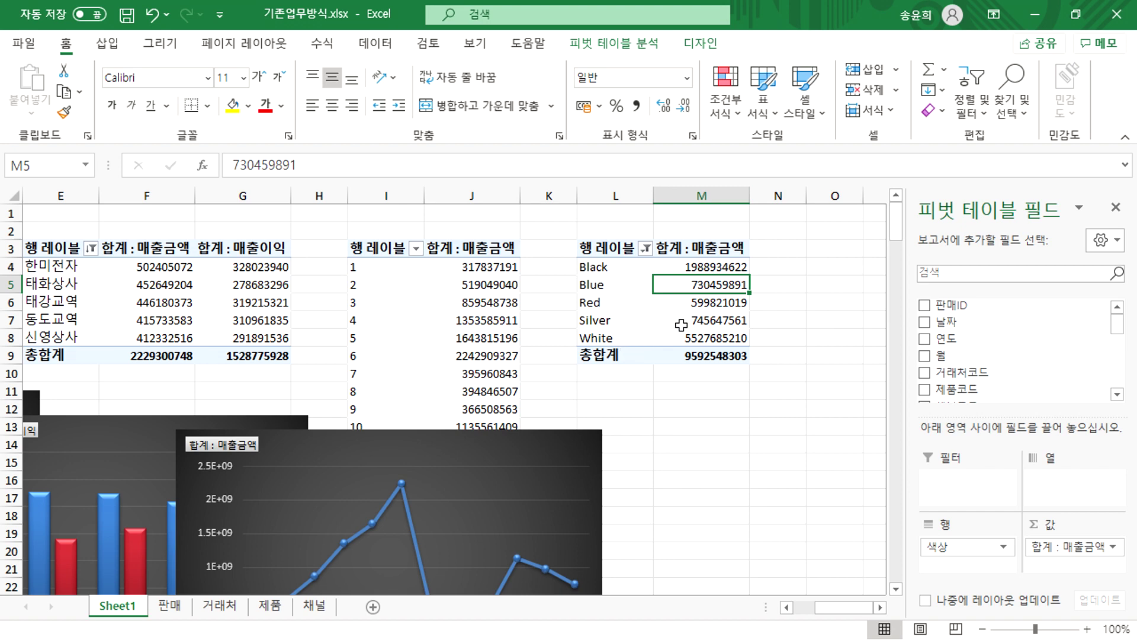
{"action": "left_click", "coordinate": [655, 51]}
{"action": "left_click", "coordinate": [914, 89]}
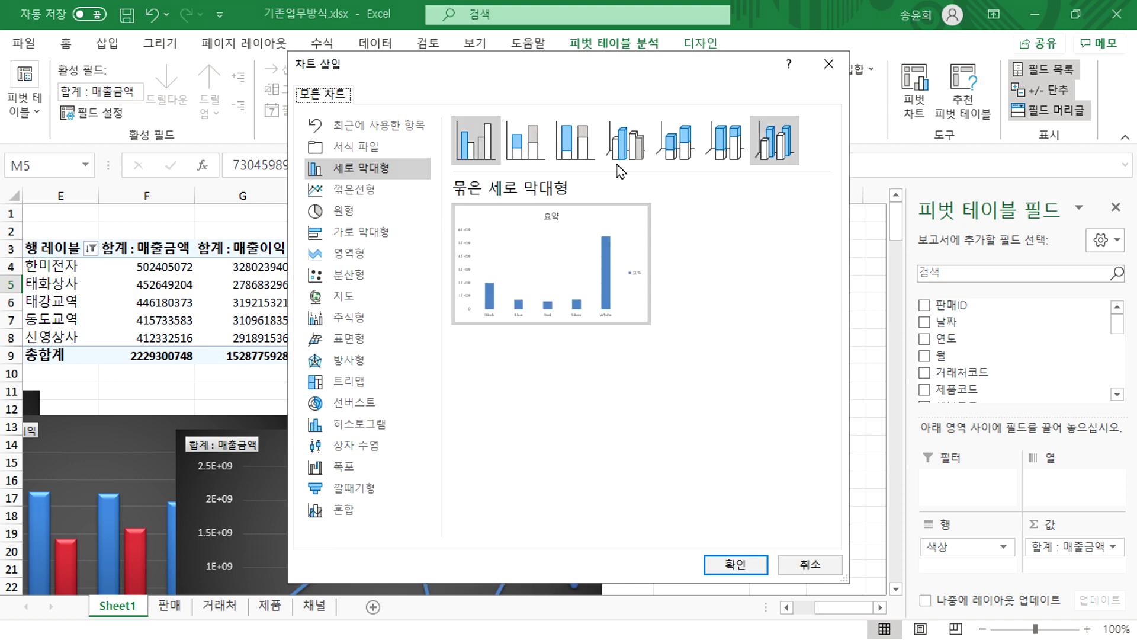
{"action": "left_click", "coordinate": [344, 210]}
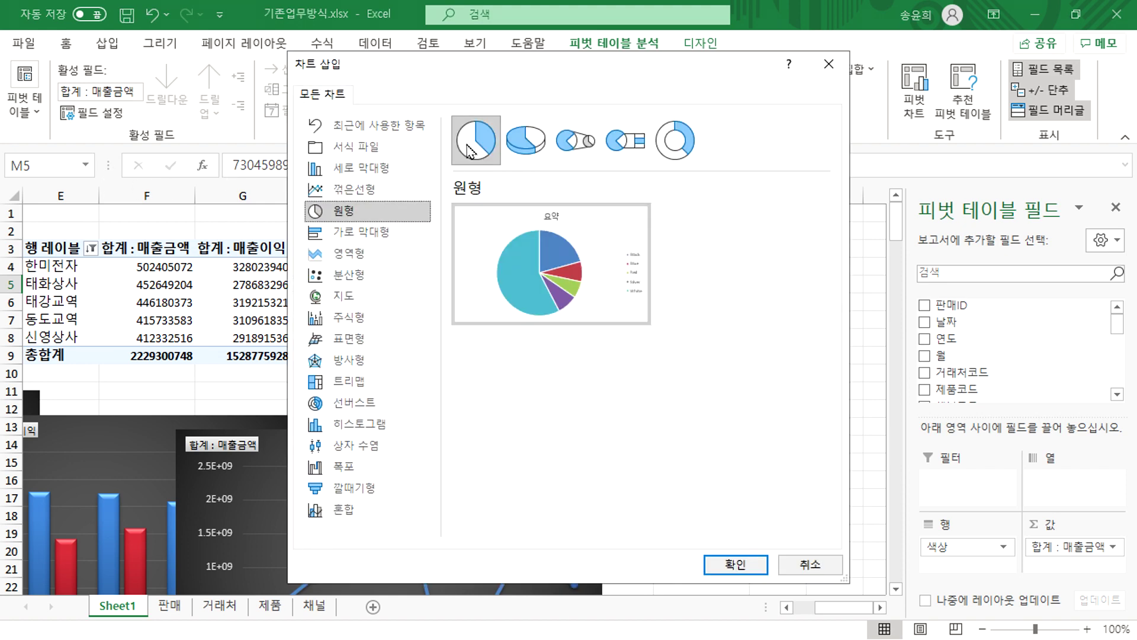
{"action": "left_click", "coordinate": [733, 562]}
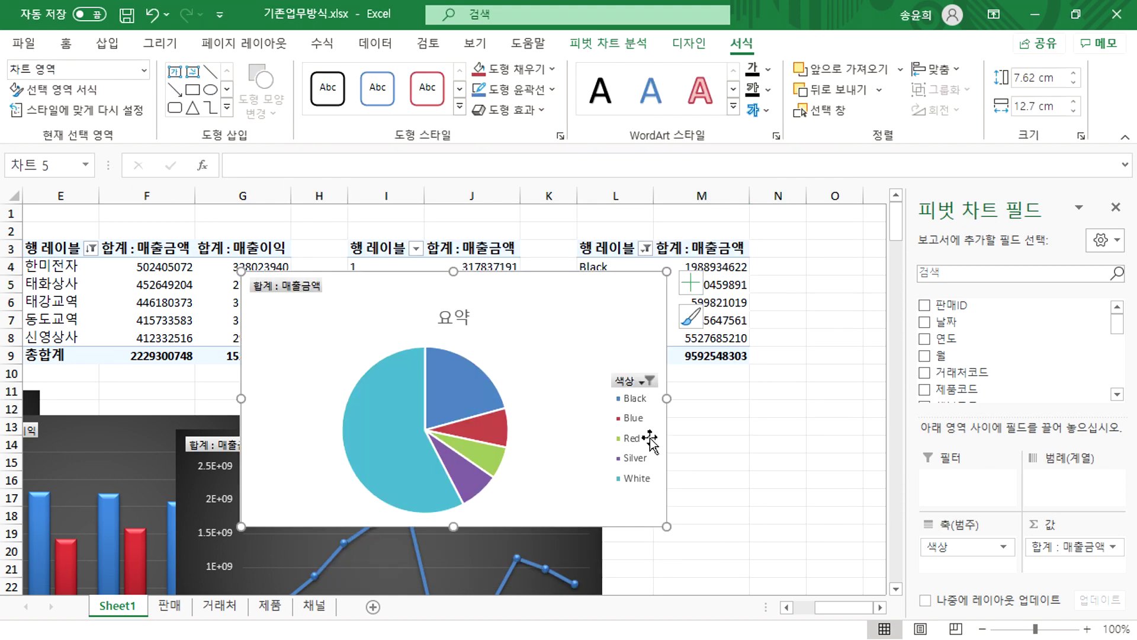
{"action": "left_click", "coordinate": [452, 318]}
{"action": "key", "text": "Delete"}
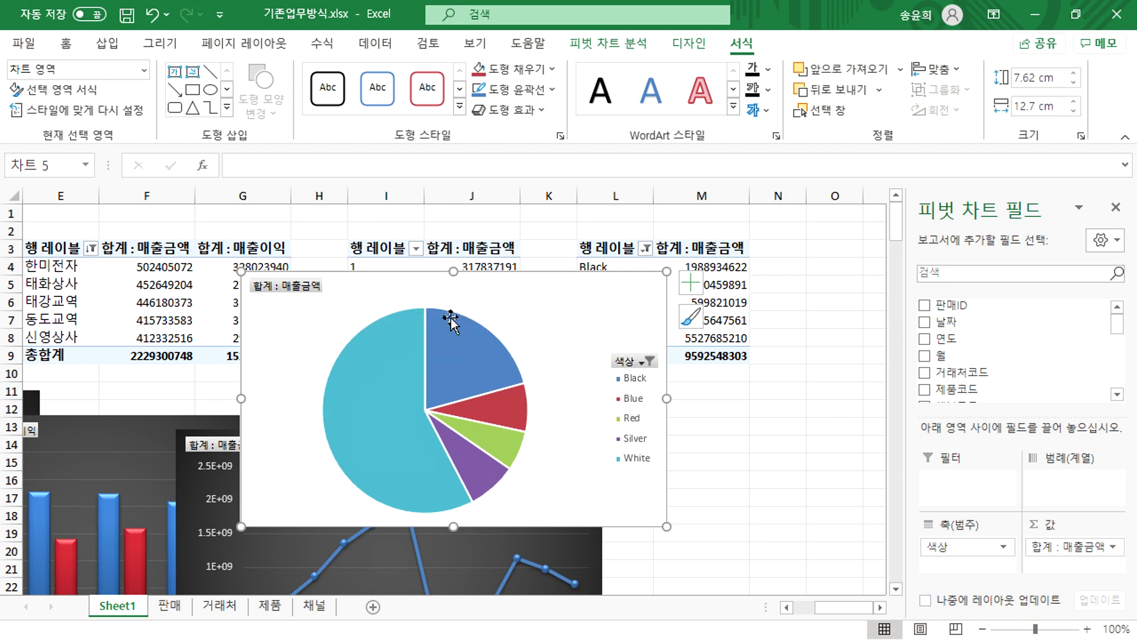
Apply the dark-background style to the 색상 pie chart and move it down under the 색상 PivotTable, starting around row 9
{"action": "left_click", "coordinate": [689, 43]}
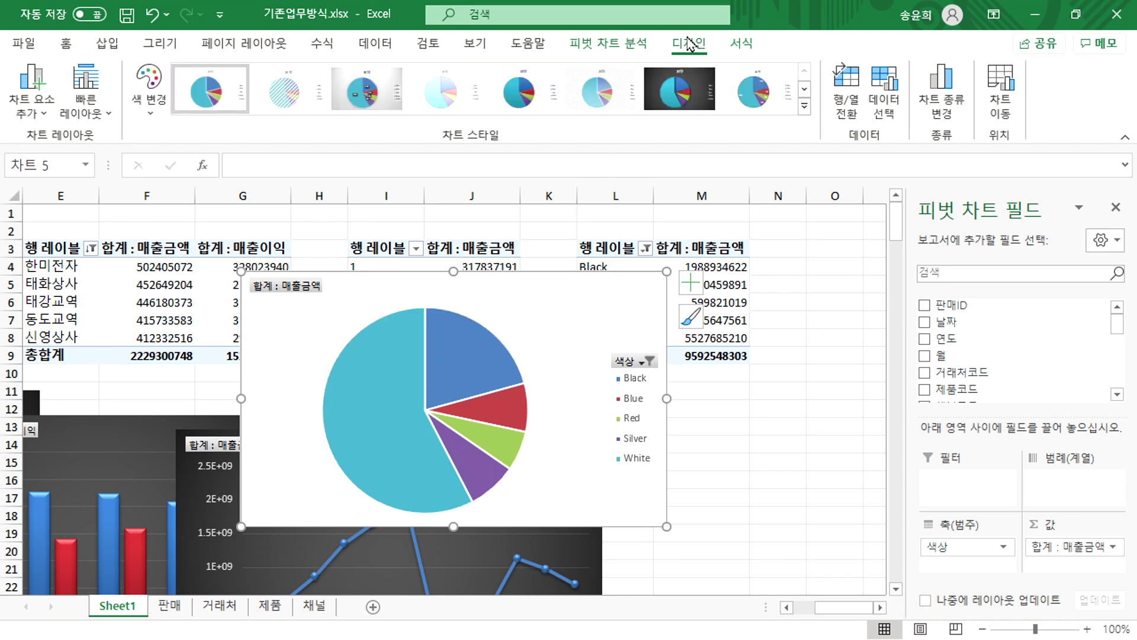
{"action": "left_click", "coordinate": [692, 92]}
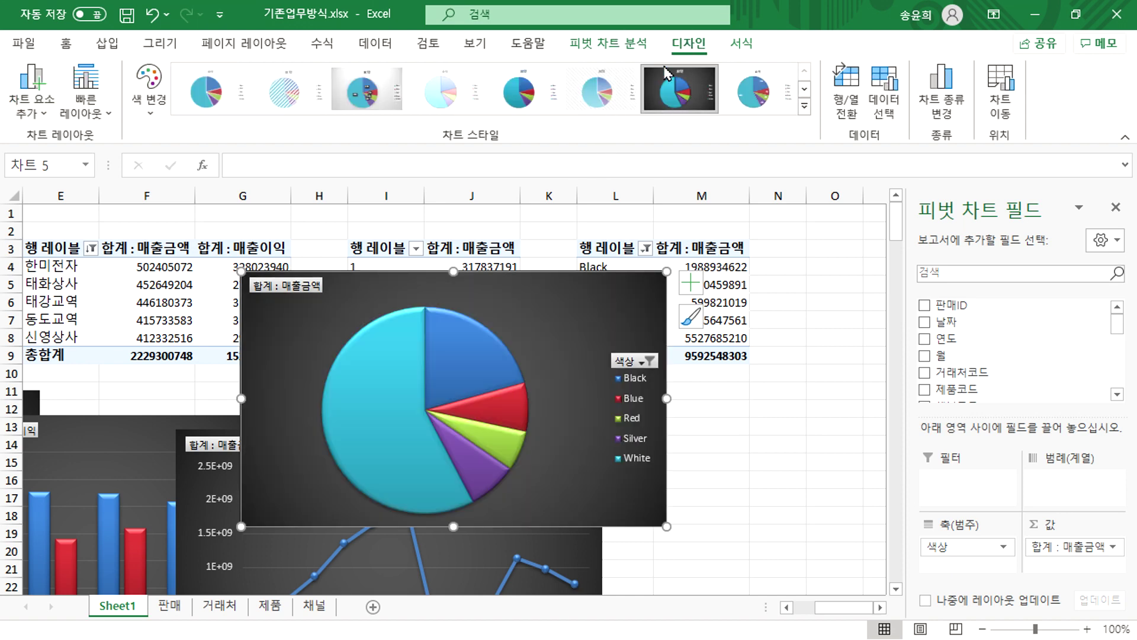
{"action": "left_click_drag", "start_coordinate": [530, 293], "coordinate": [748, 382]}
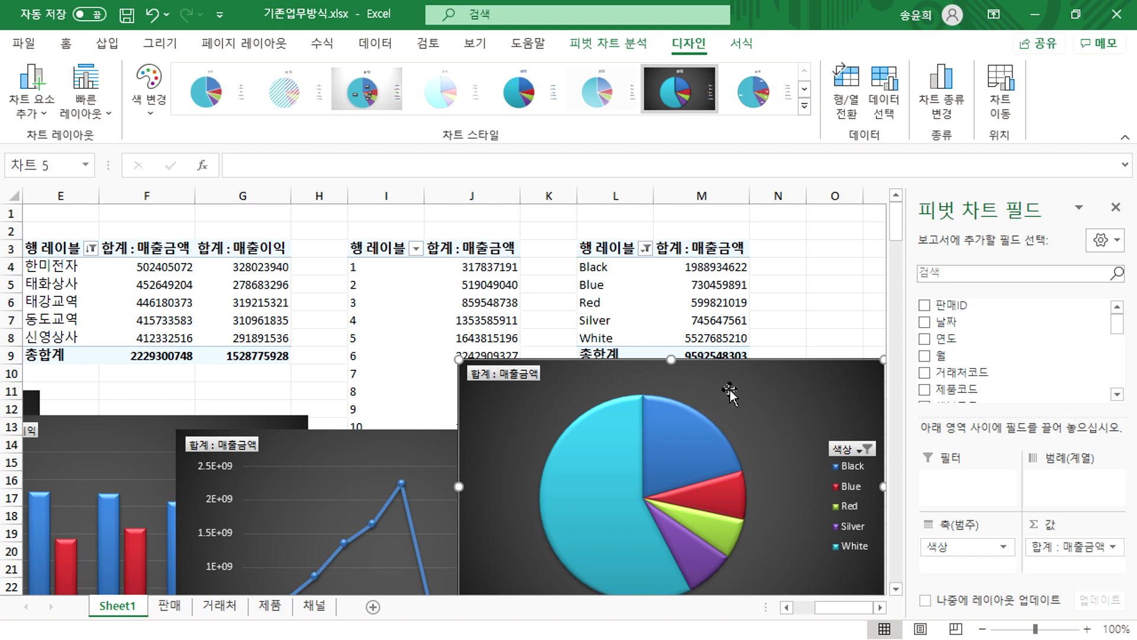
Select all four PivotCharts on Sheet1 together and cut them from the sheet
{"action": "left_click", "coordinate": [318, 446], "text": "ctrl"}
{"action": "left_click", "coordinate": [142, 429], "text": "ctrl"}
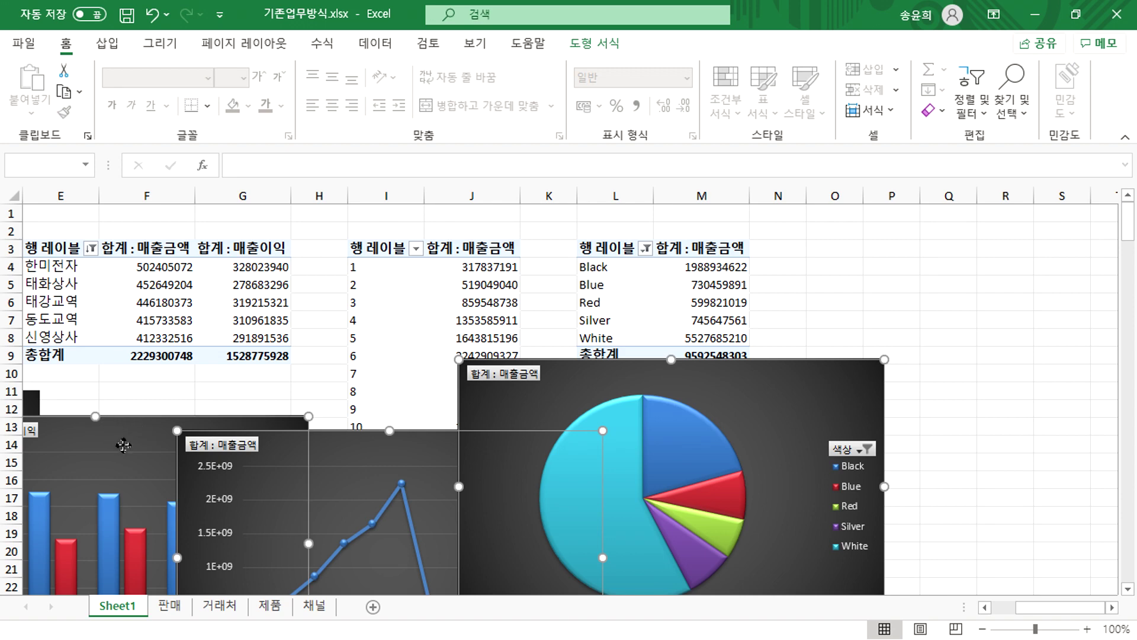
{"action": "left_click", "coordinate": [1007, 607]}
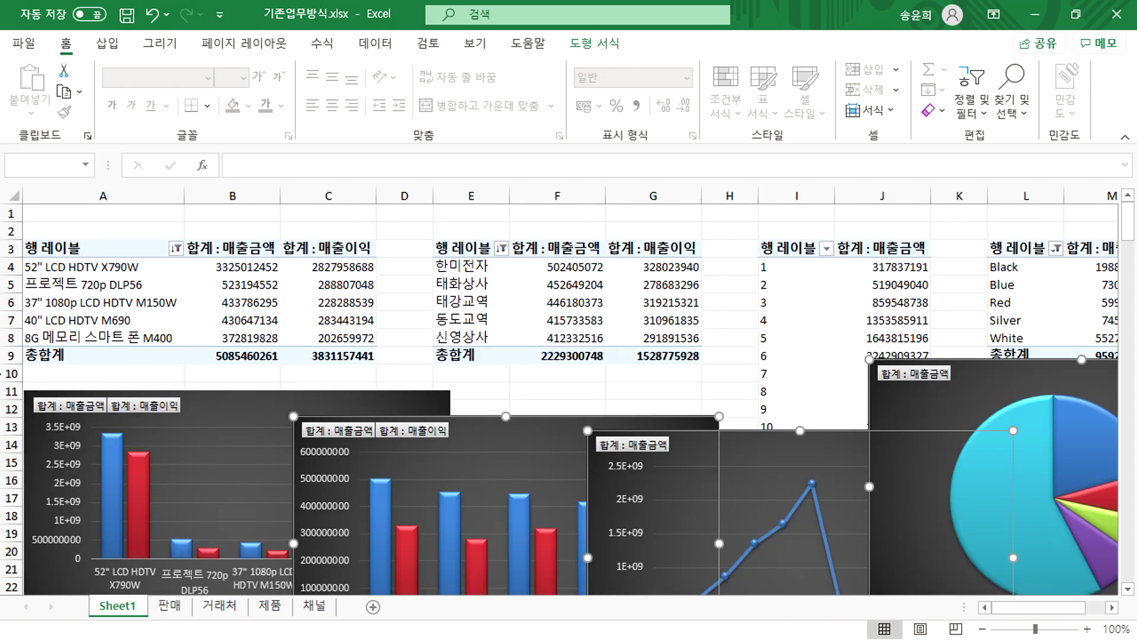
{"action": "left_click", "coordinate": [231, 394], "text": "ctrl"}
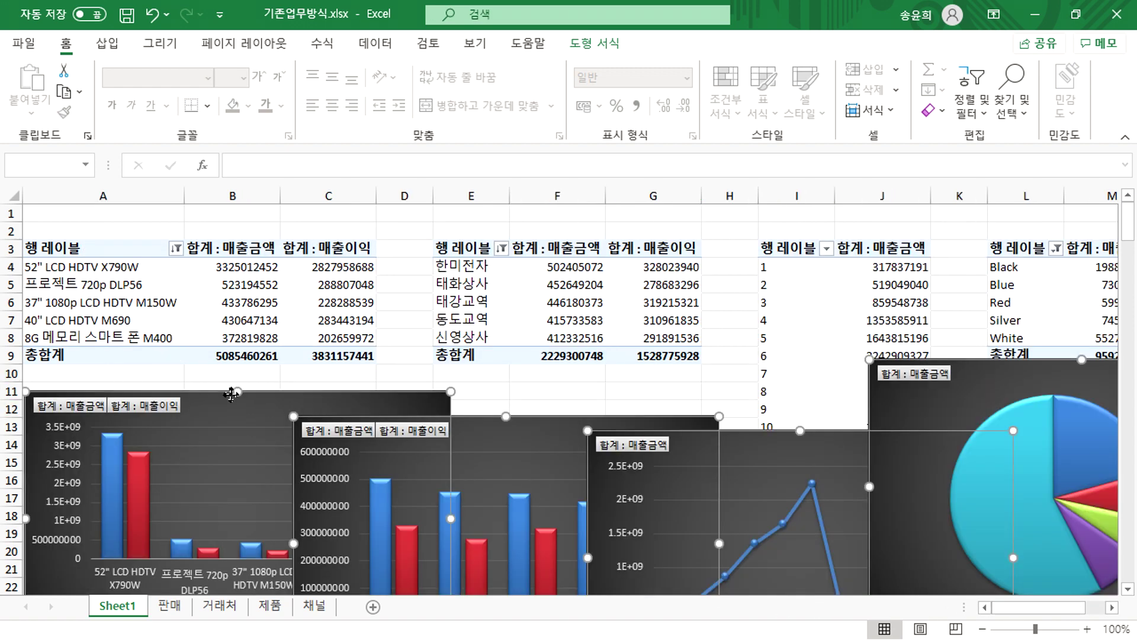
{"action": "key", "text": "Delete"}
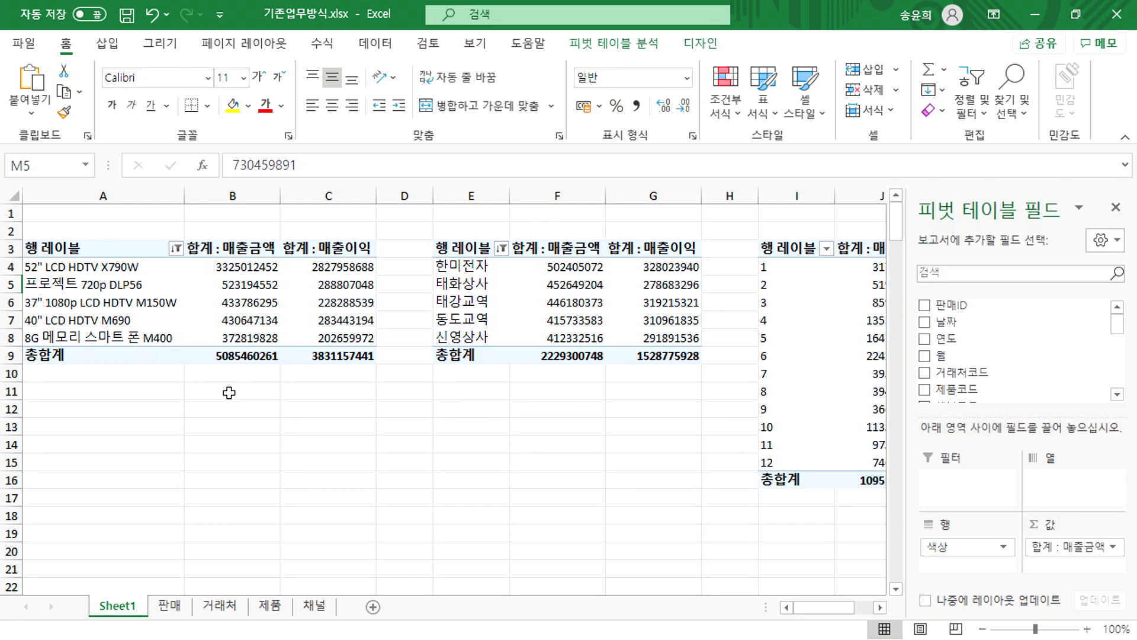
Add a new worksheet after Sheet1 and paste the four cut PivotCharts at cell E11
{"action": "left_click", "coordinate": [374, 607]}
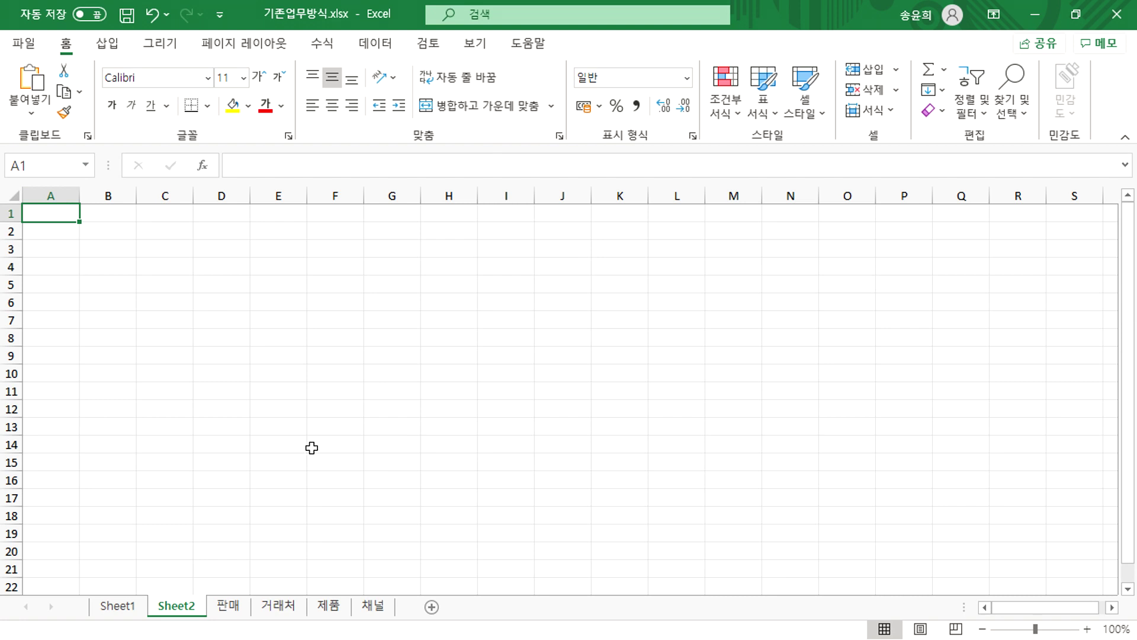
{"action": "left_click", "coordinate": [286, 391]}
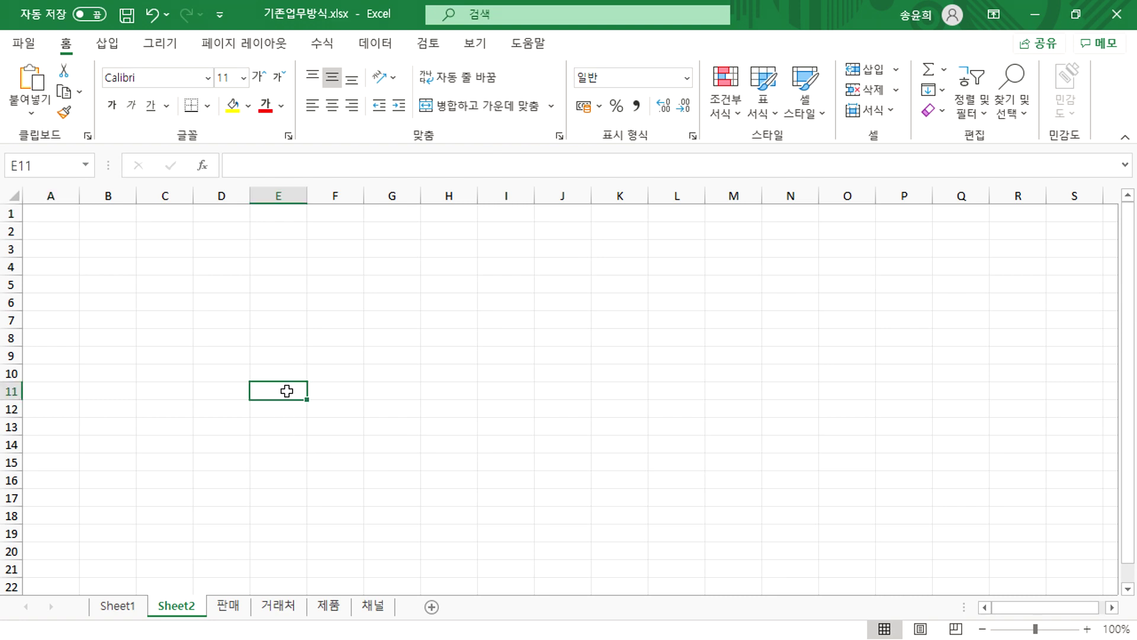
{"action": "key", "text": "ctrl+v"}
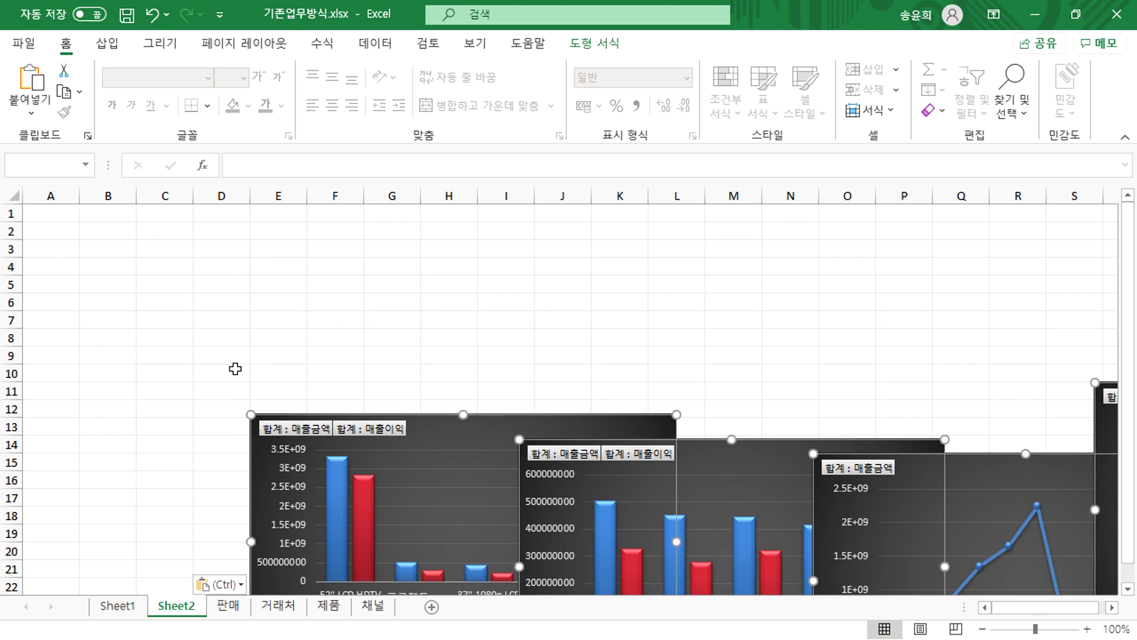
{"action": "left_click", "coordinate": [341, 273]}
{"action": "scroll", "coordinate": [422, 318], "scroll_direction": "down", "scroll_amount": 1}
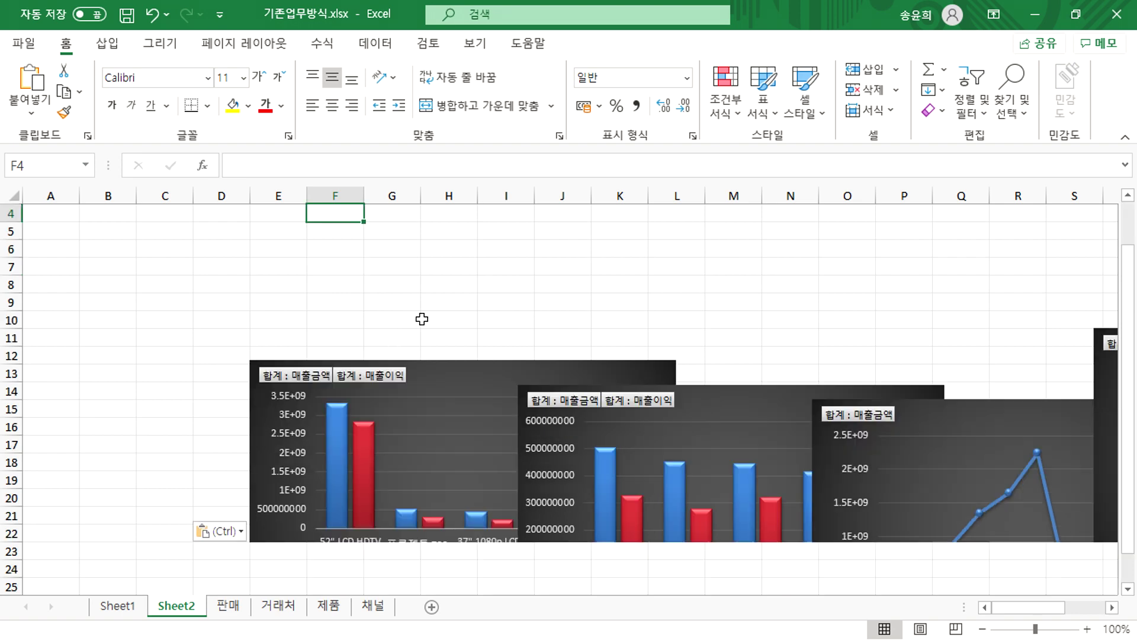
{"action": "scroll", "coordinate": [422, 319], "scroll_direction": "up", "scroll_amount": 1}
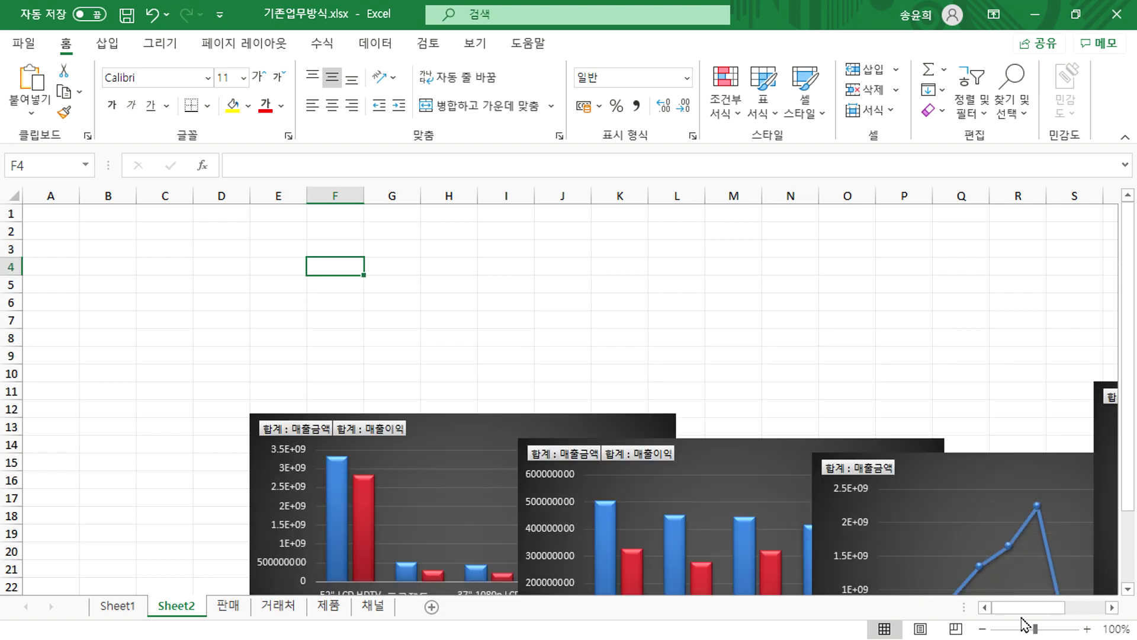
{"action": "left_click", "coordinate": [983, 629]}
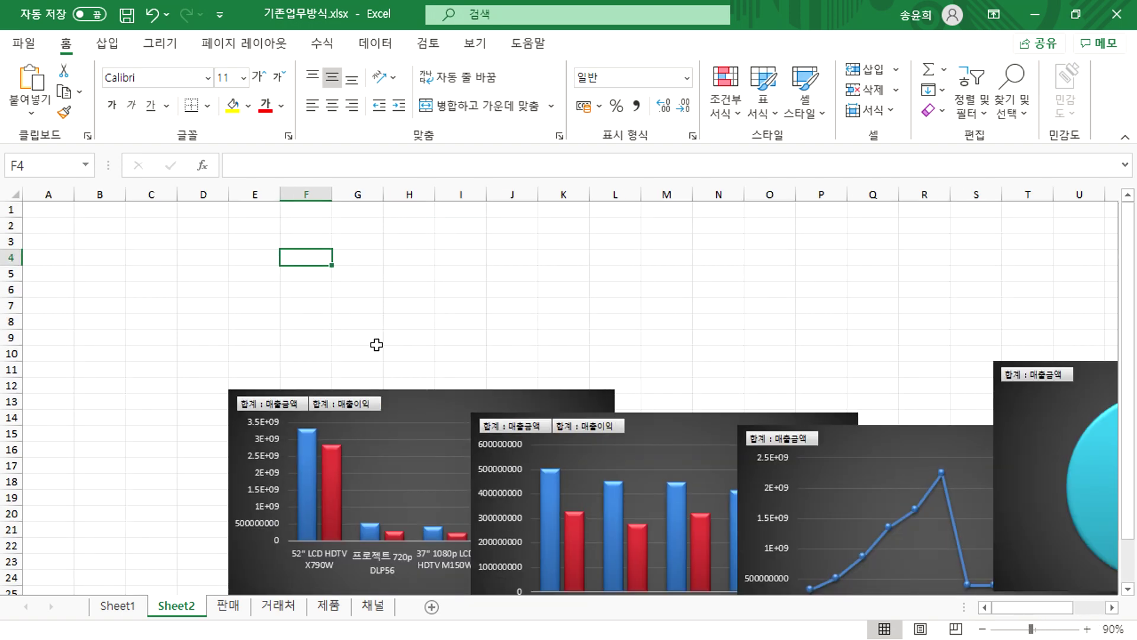
Move the 제품명 column chart up to start at E10, align the 거래처명 chart directly beside it, and close the PivotChart field list
{"action": "left_click_drag", "start_coordinate": [417, 413], "coordinate": [417, 375]}
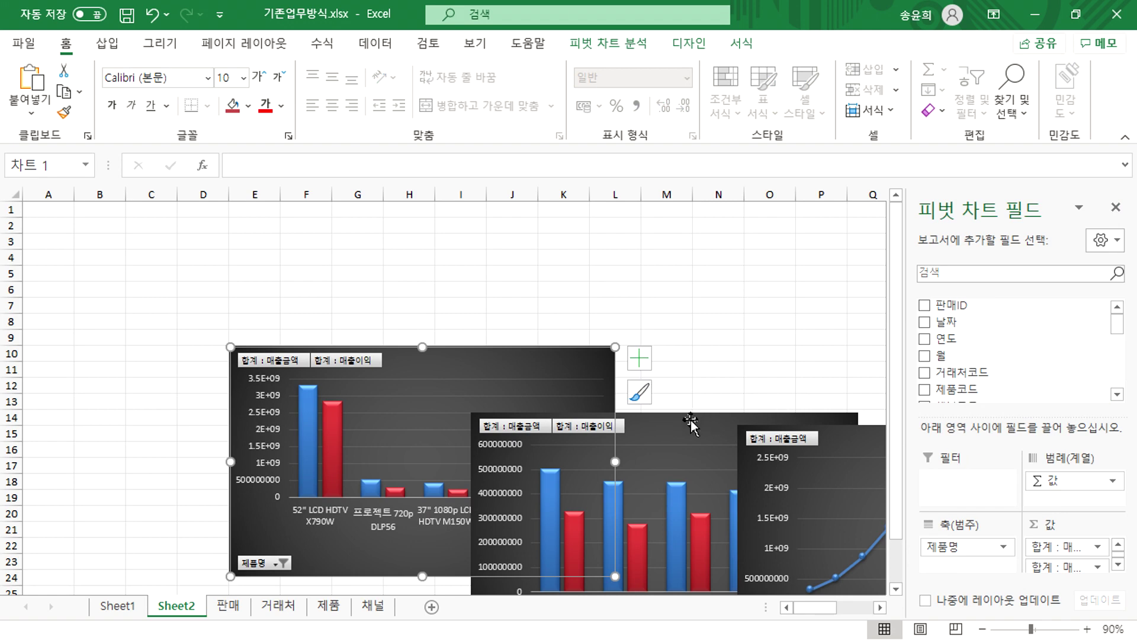
{"action": "left_click_drag", "start_coordinate": [677, 436], "coordinate": [821, 370]}
{"action": "left_click", "coordinate": [1123, 212]}
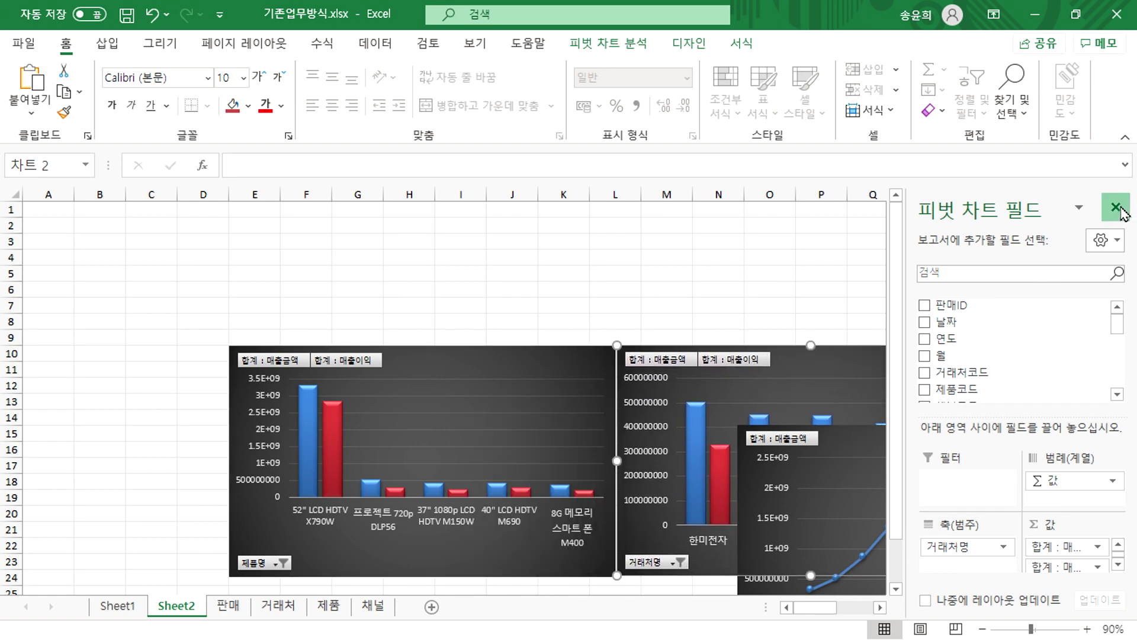
Move the 월 line chart directly under the 제품명 chart and the 색상 pie chart under the 거래처명 chart, completing a two-by-two grid
{"action": "scroll", "coordinate": [825, 317], "scroll_direction": "down", "scroll_amount": 4}
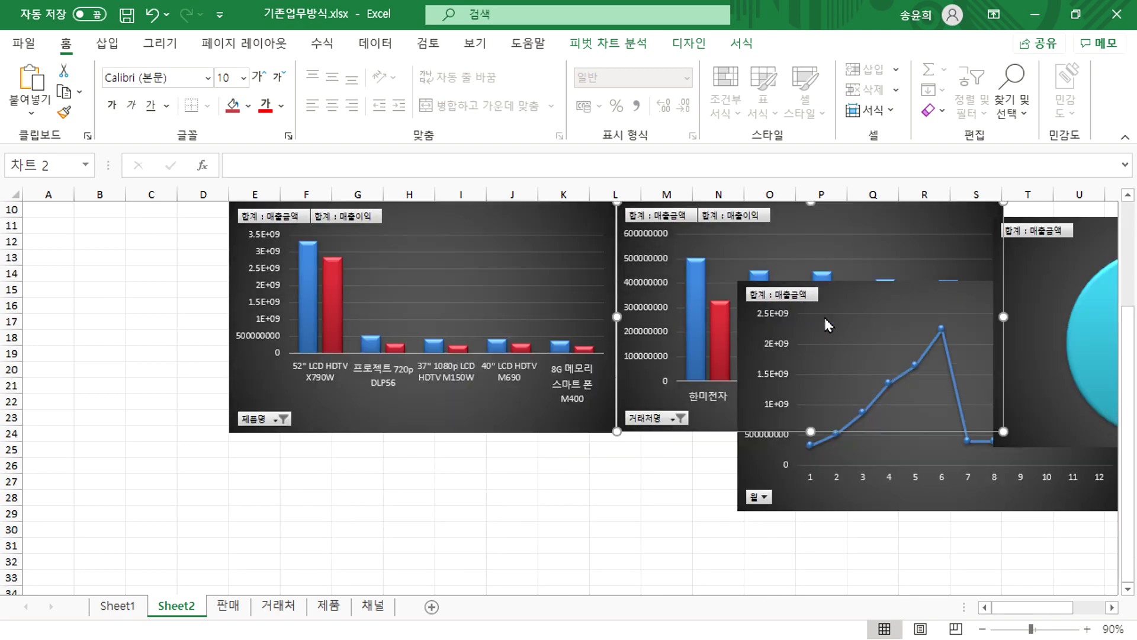
{"action": "left_click_drag", "start_coordinate": [749, 457], "coordinate": [356, 401]}
{"action": "scroll", "coordinate": [355, 402], "scroll_direction": "up", "scroll_amount": 5}
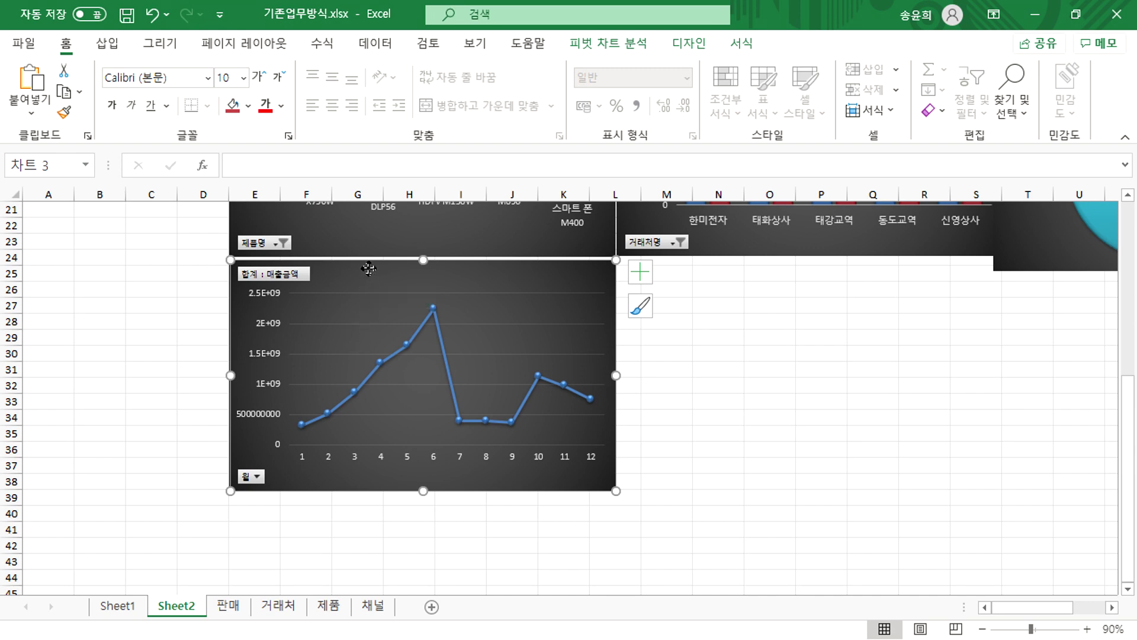
{"action": "left_click_drag", "start_coordinate": [369, 269], "coordinate": [368, 270]}
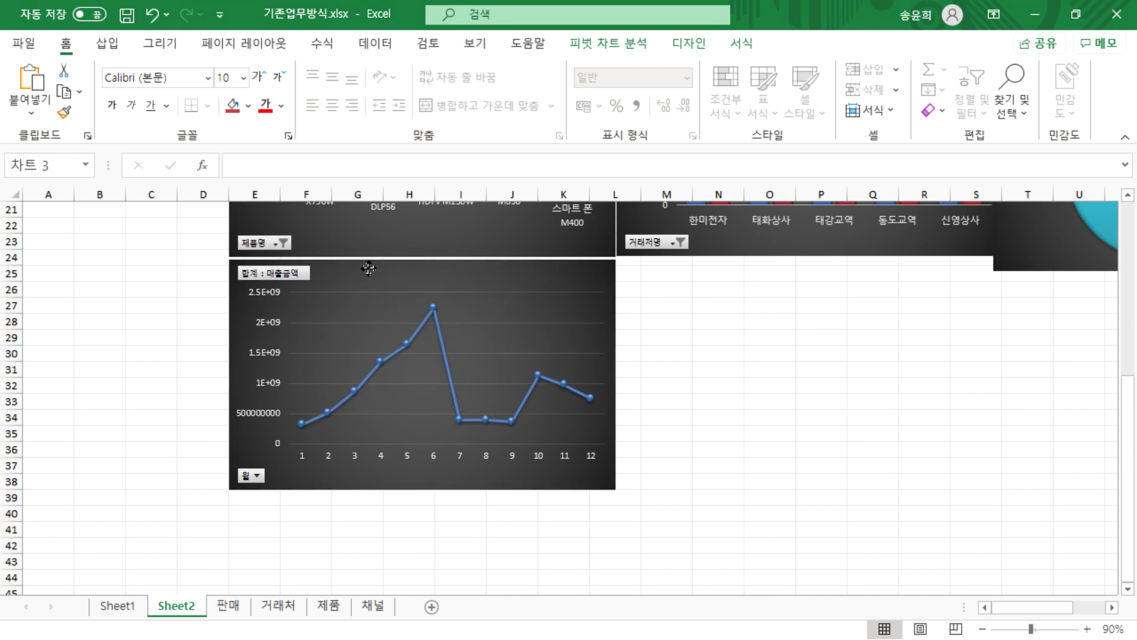
{"action": "left_click", "coordinate": [1076, 233]}
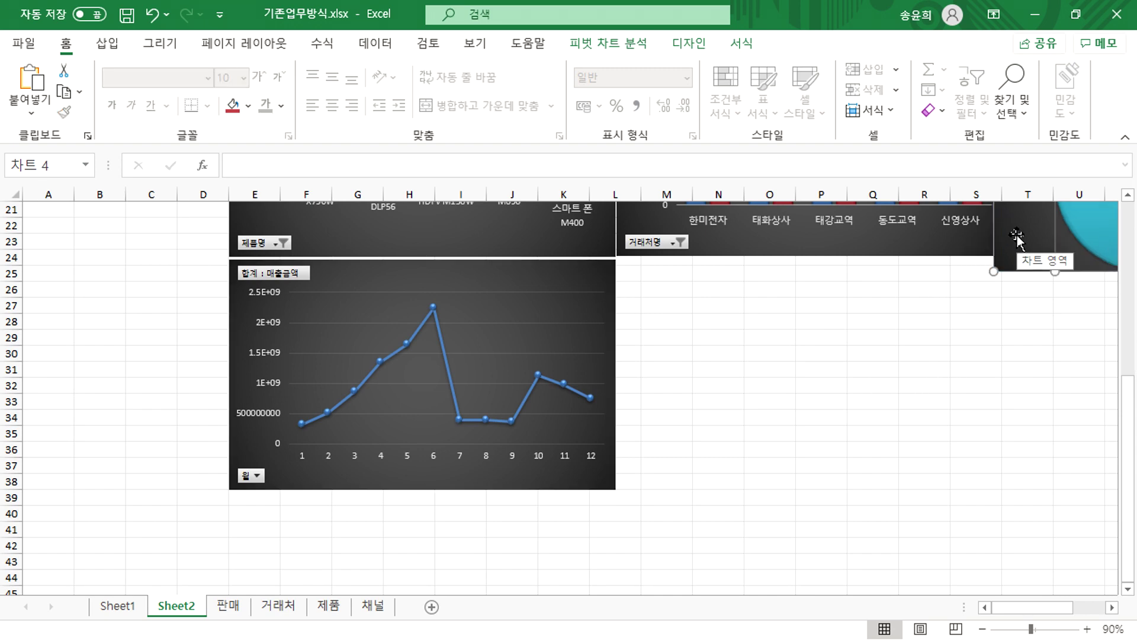
{"action": "key", "text": "ctrl+z"}
{"action": "left_click_drag", "start_coordinate": [1023, 236], "coordinate": [645, 450]}
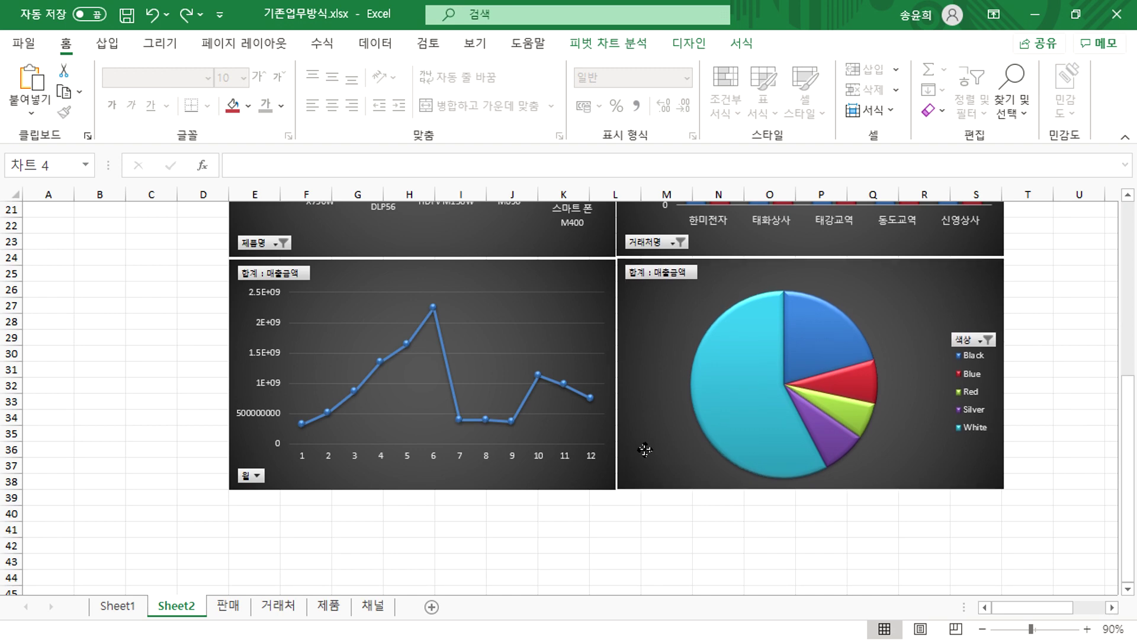
Insert slicers for 연도, 거래처명, 대분류 and 채널명 from the 제품명 PivotChart
{"action": "scroll", "coordinate": [656, 449], "scroll_direction": "up", "scroll_amount": 7}
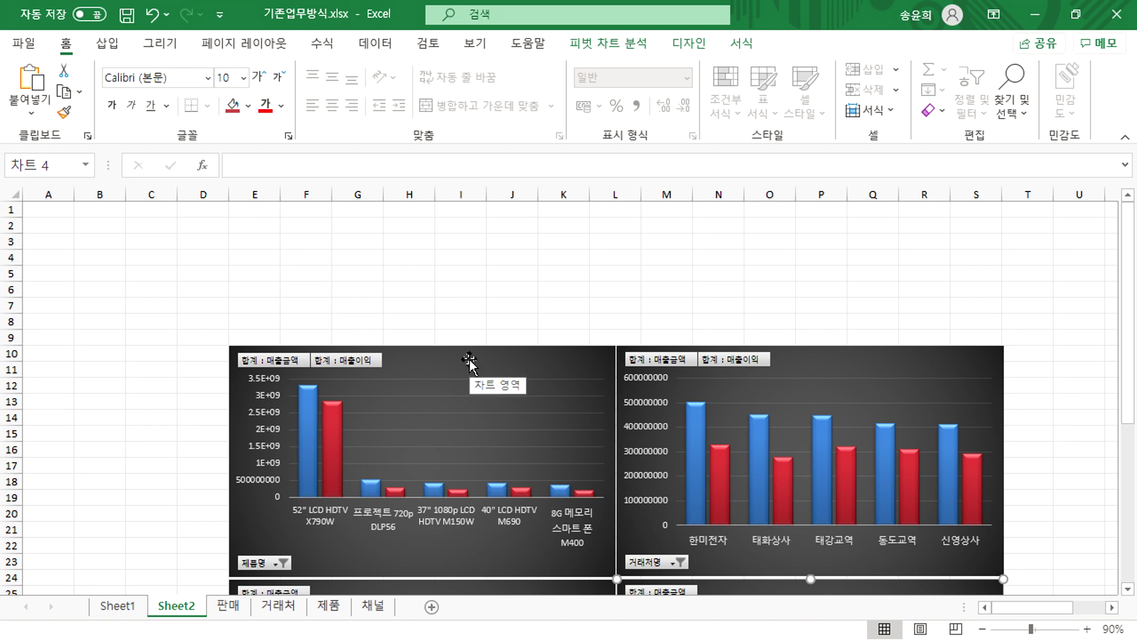
{"action": "scroll", "coordinate": [470, 356], "scroll_direction": "down", "scroll_amount": 3}
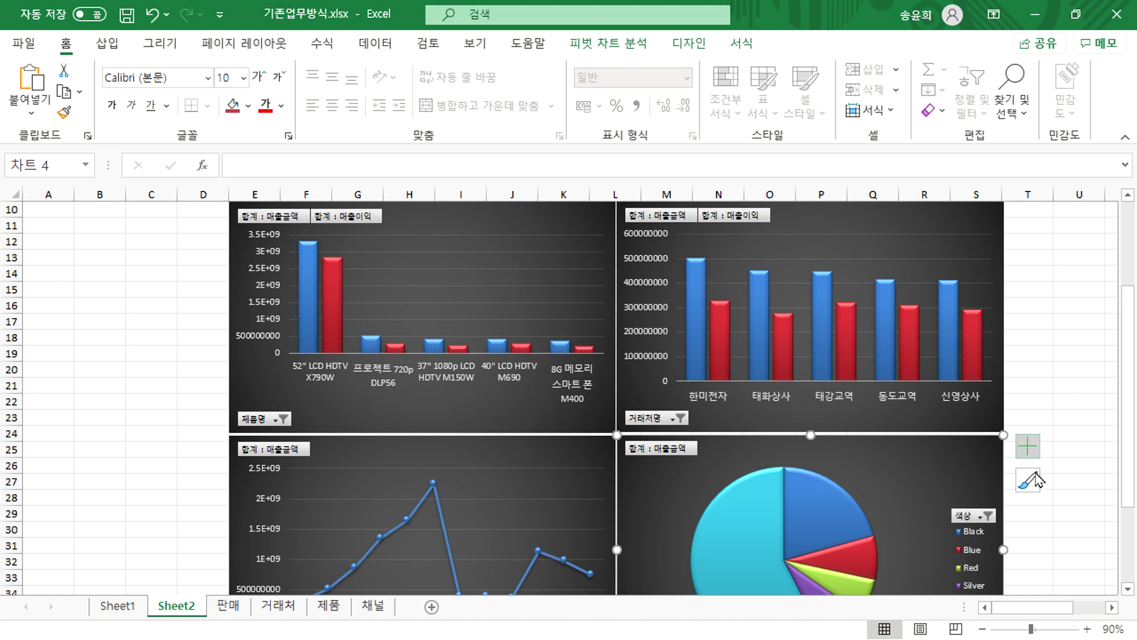
{"action": "mouse_move", "coordinate": [847, 509]}
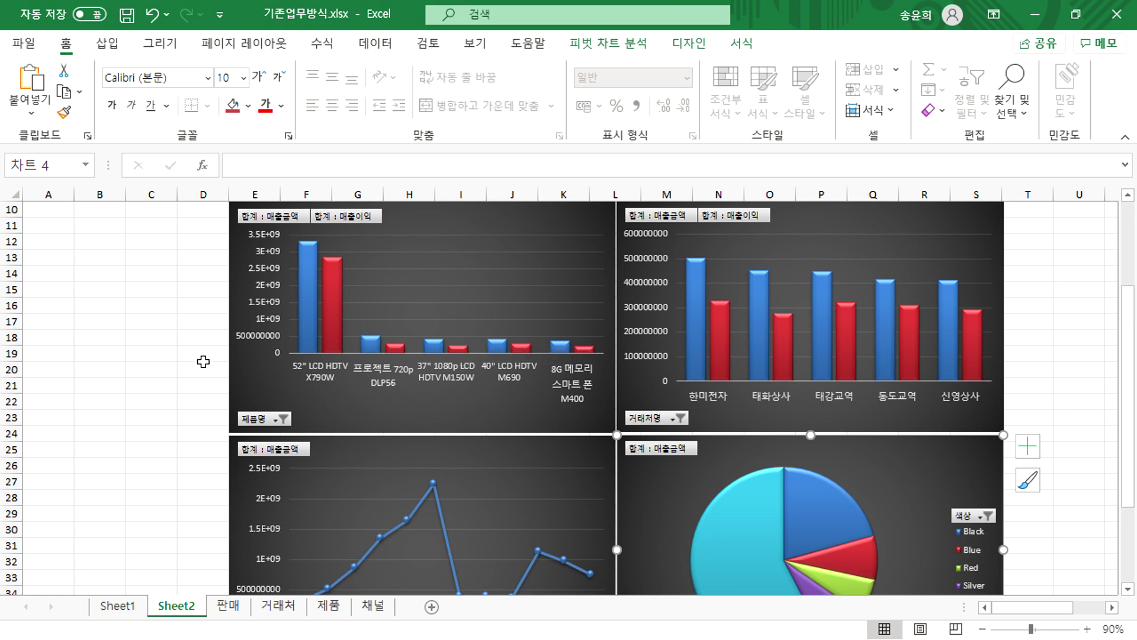
{"action": "scroll", "coordinate": [203, 361], "scroll_direction": "up", "scroll_amount": 3}
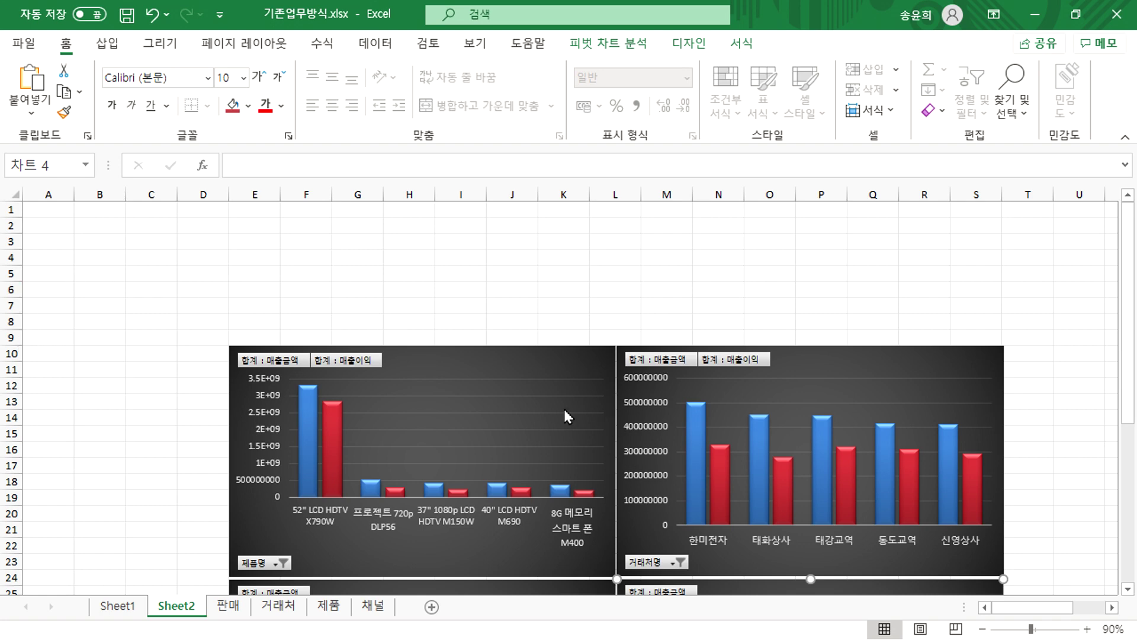
{"action": "left_click", "coordinate": [439, 362]}
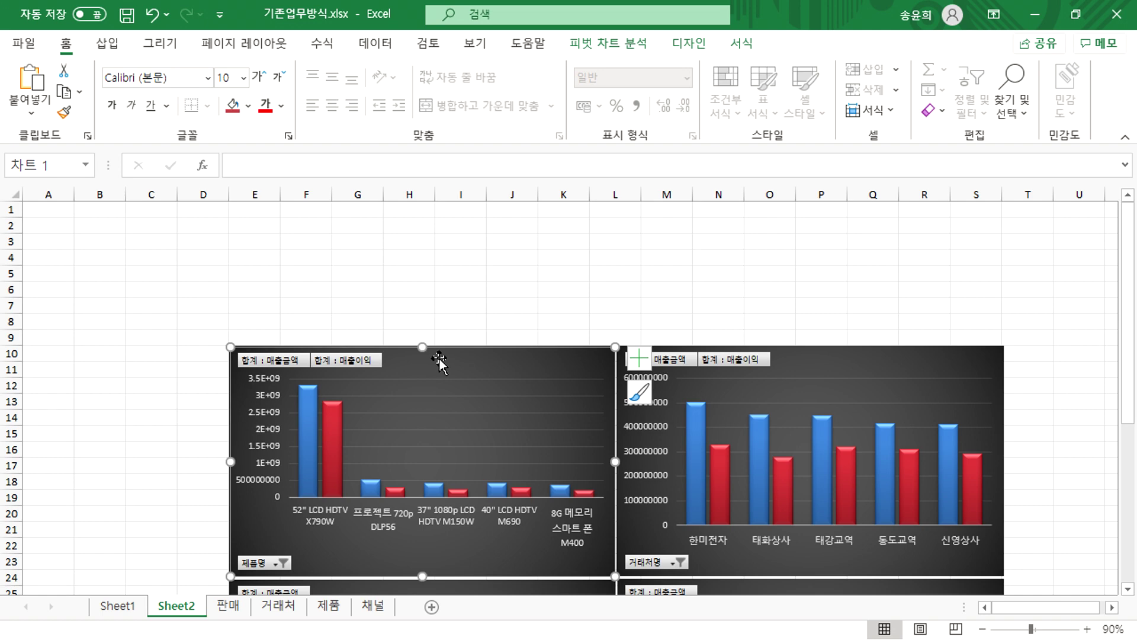
{"action": "left_click", "coordinate": [637, 46]}
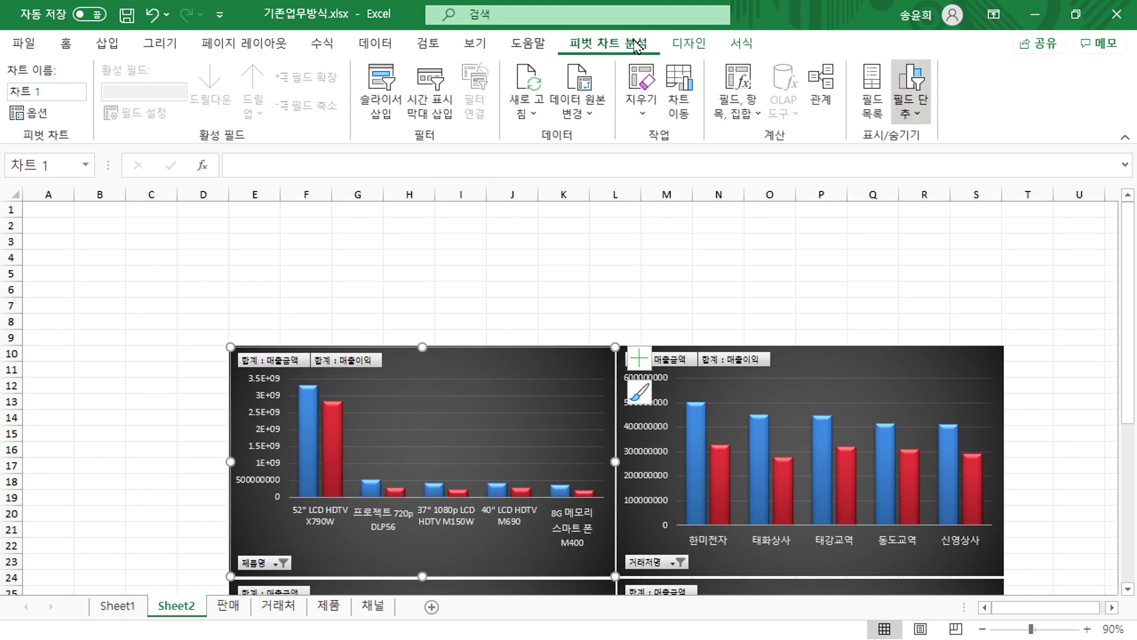
{"action": "left_click", "coordinate": [377, 95]}
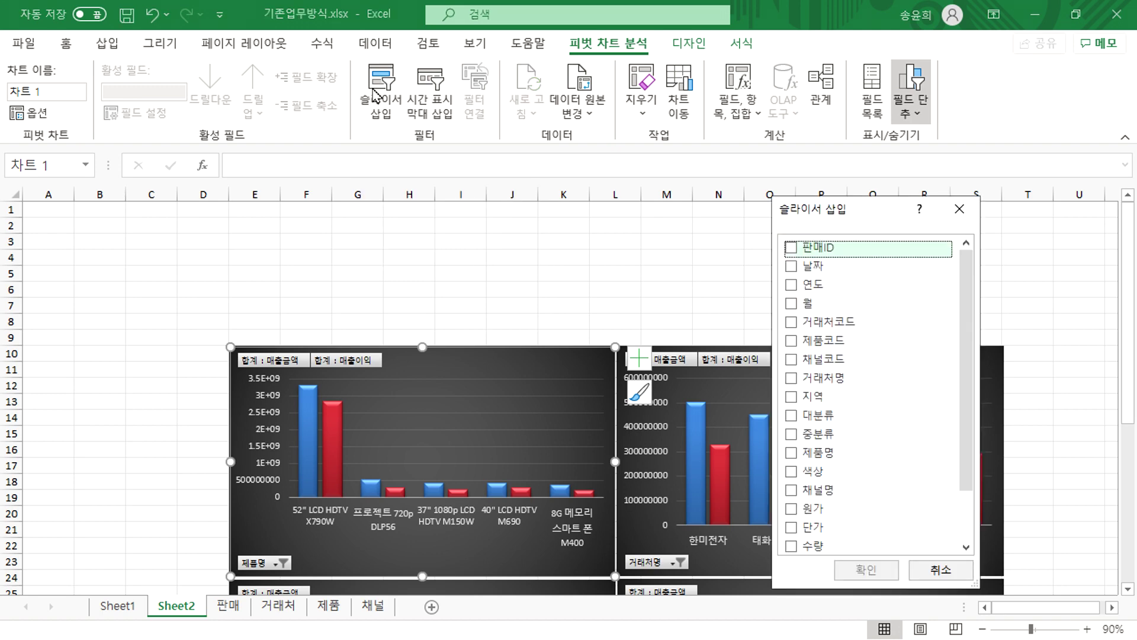
{"action": "left_click", "coordinate": [791, 285]}
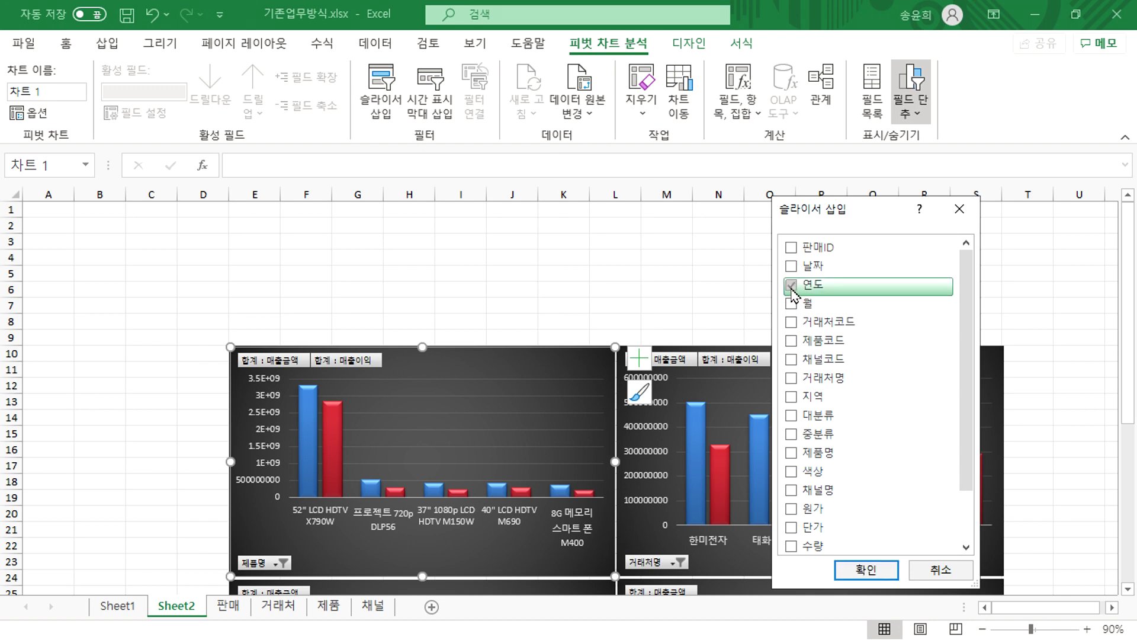
{"action": "left_click", "coordinate": [791, 379]}
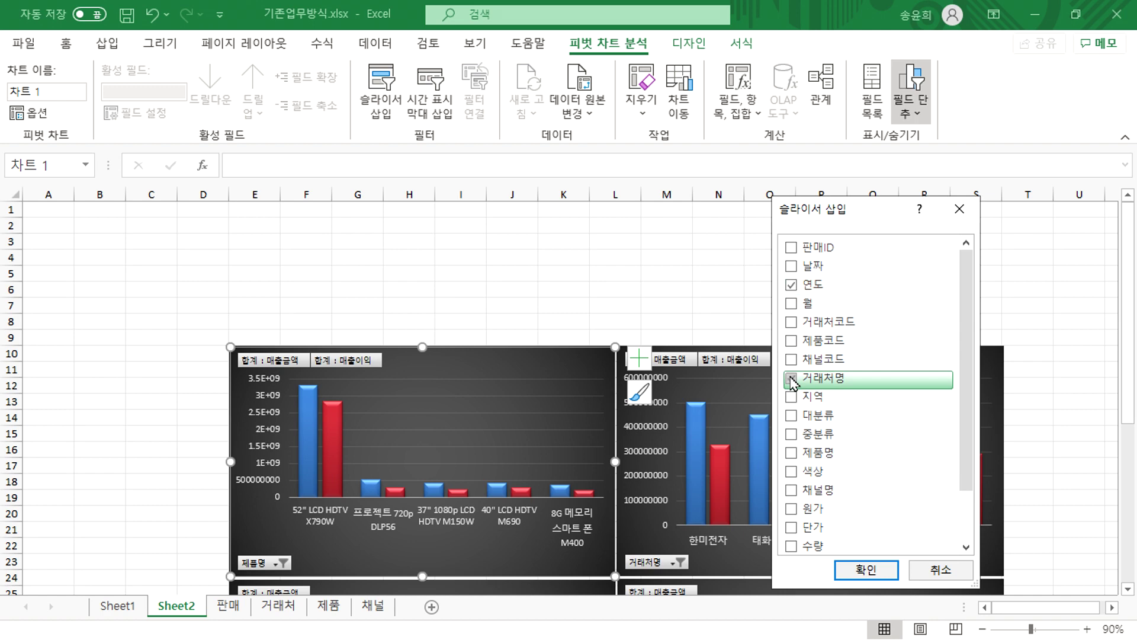
{"action": "left_click", "coordinate": [792, 416]}
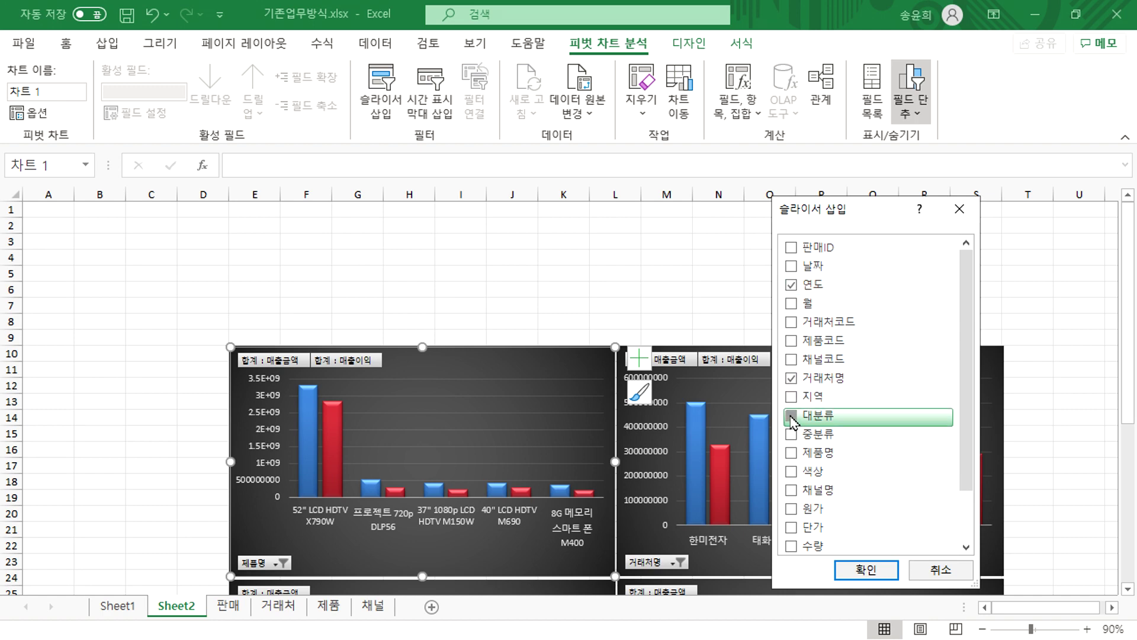
{"action": "left_click", "coordinate": [792, 491]}
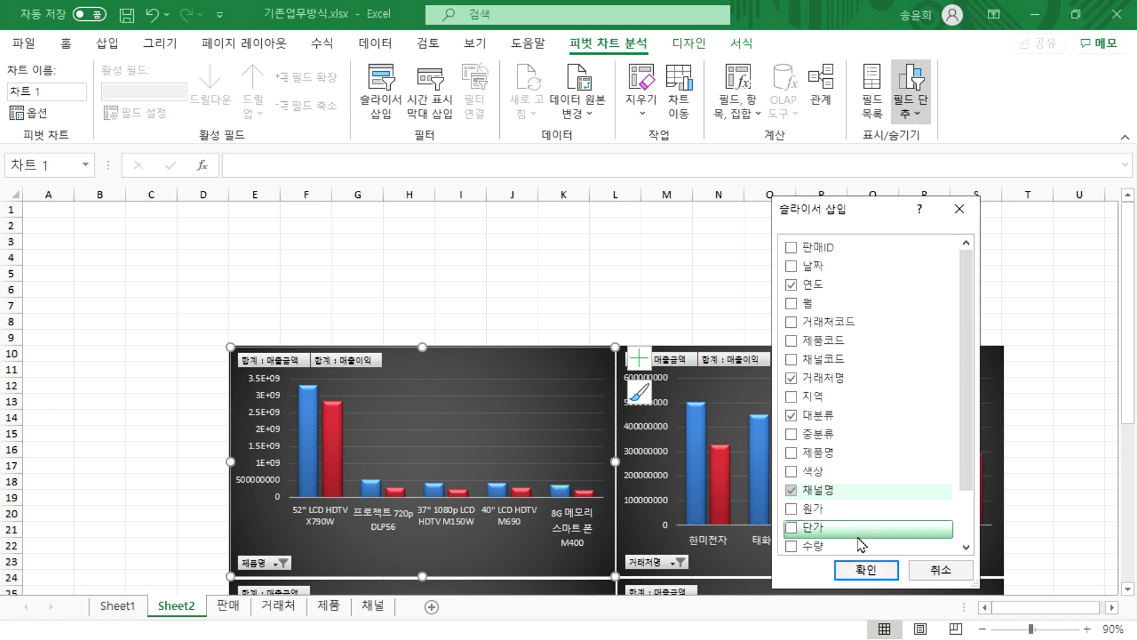
{"action": "left_click", "coordinate": [857, 570]}
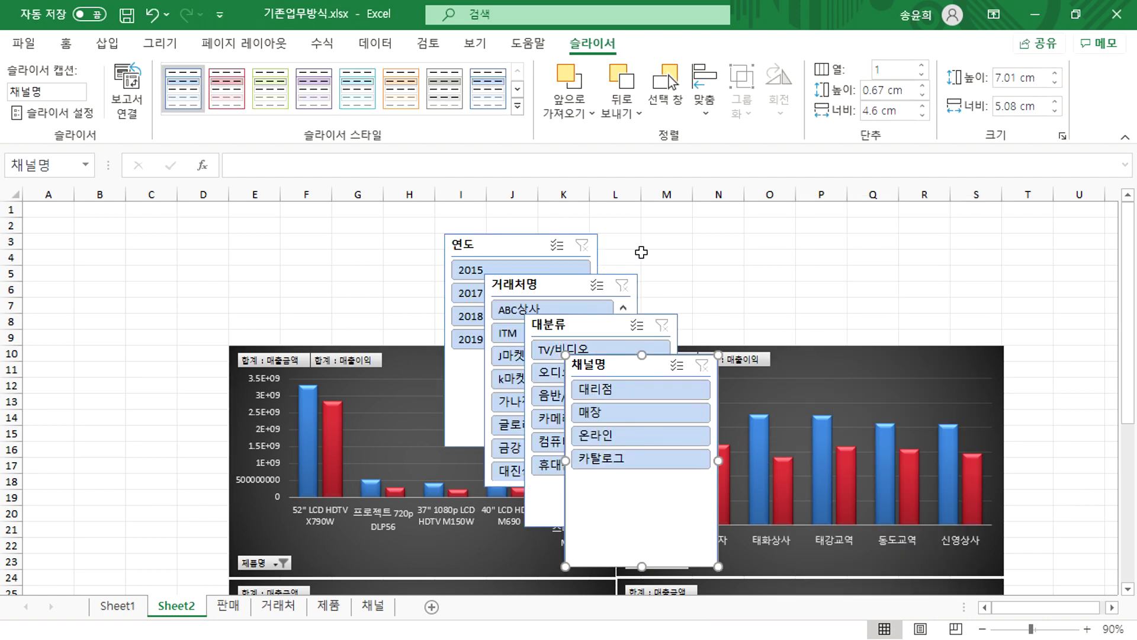
Move the 연도 slicer to cell A1, give it 2 columns, resize it to about 2.48 × 6.55 cm, and apply the light red style
{"action": "left_click", "coordinate": [652, 255]}
{"action": "left_click_drag", "start_coordinate": [485, 237], "coordinate": [79, 215]}
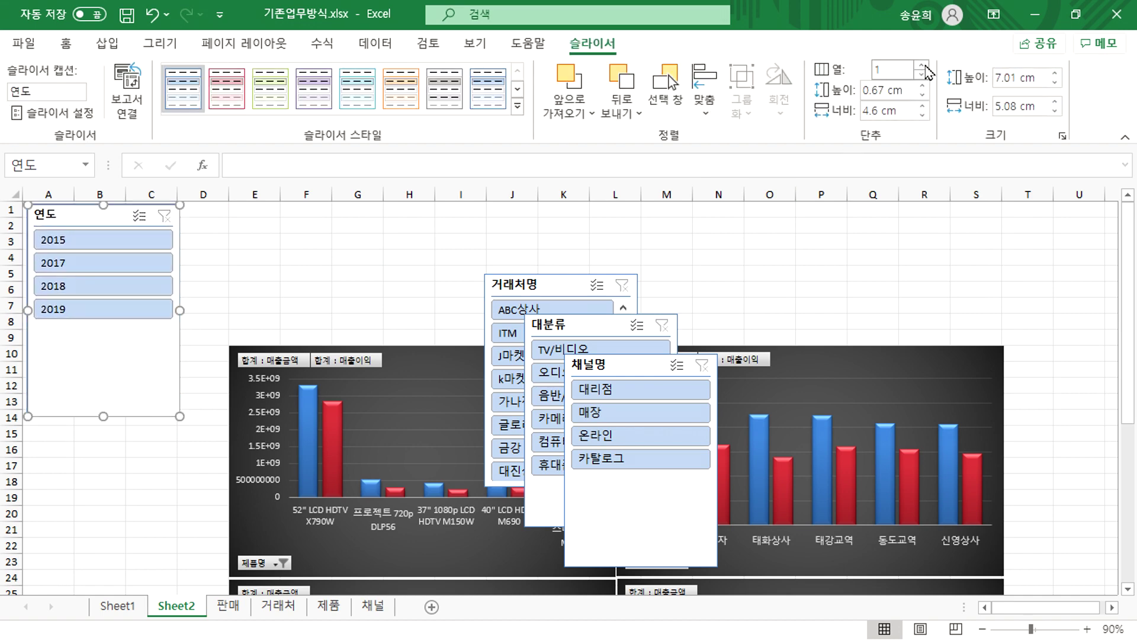
{"action": "left_click", "coordinate": [922, 66]}
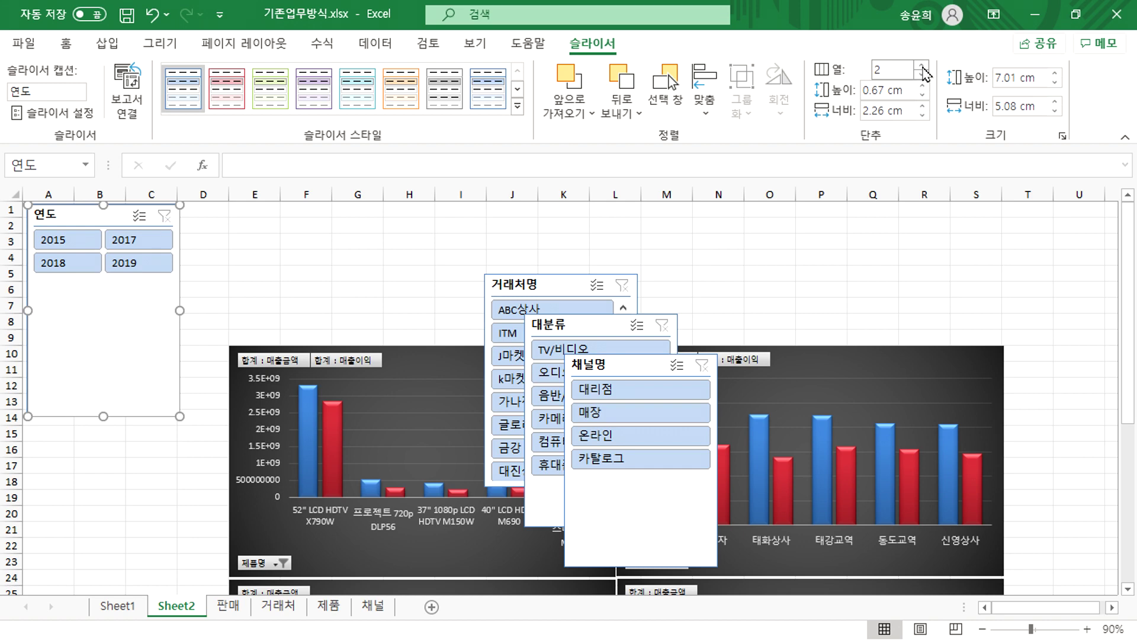
{"action": "left_click_drag", "start_coordinate": [183, 417], "coordinate": [224, 279]}
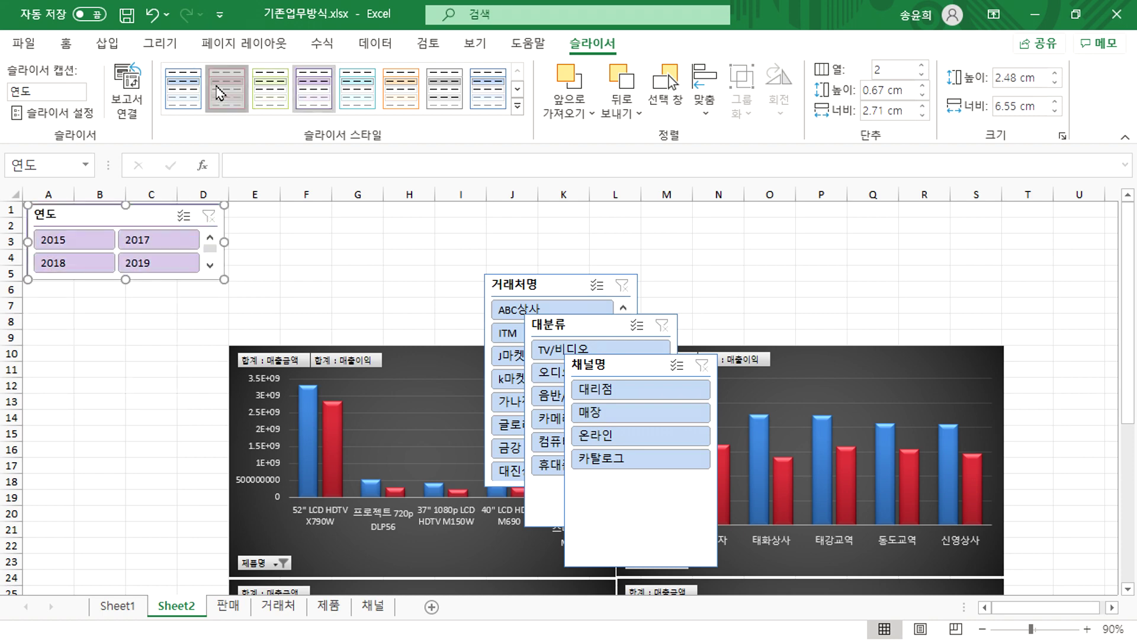
{"action": "left_click", "coordinate": [225, 89]}
Place the 채널명 slicer under the 연도 slicer with 2 columns, sized about 2.51 × 6.52 cm, in the light green style
{"action": "left_click_drag", "start_coordinate": [620, 364], "coordinate": [88, 298]}
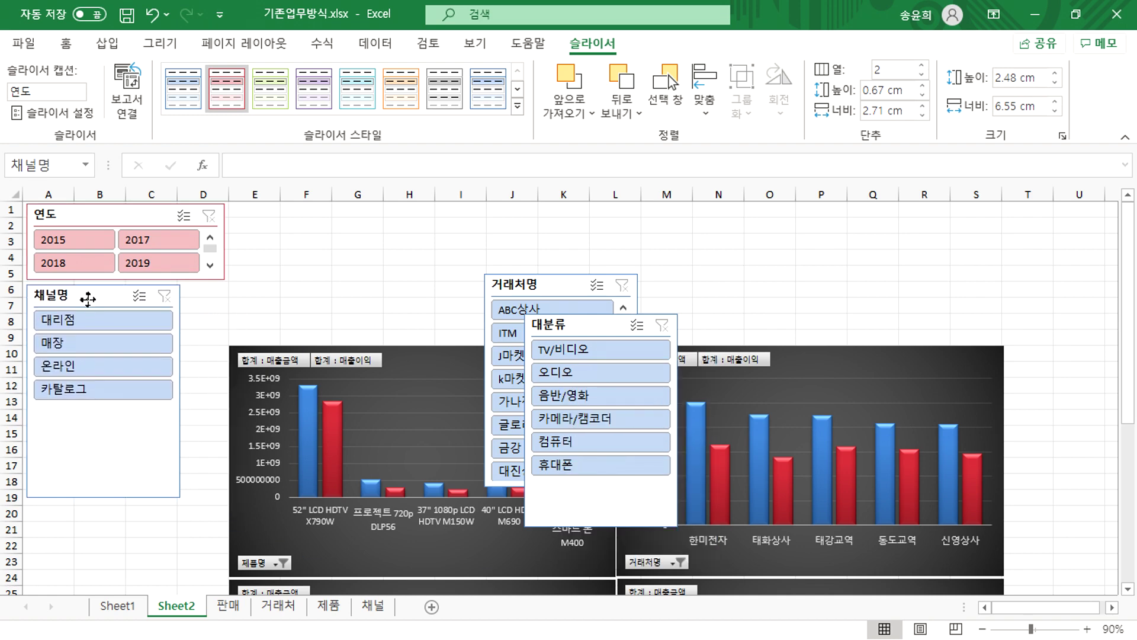
{"action": "left_click", "coordinate": [920, 66]}
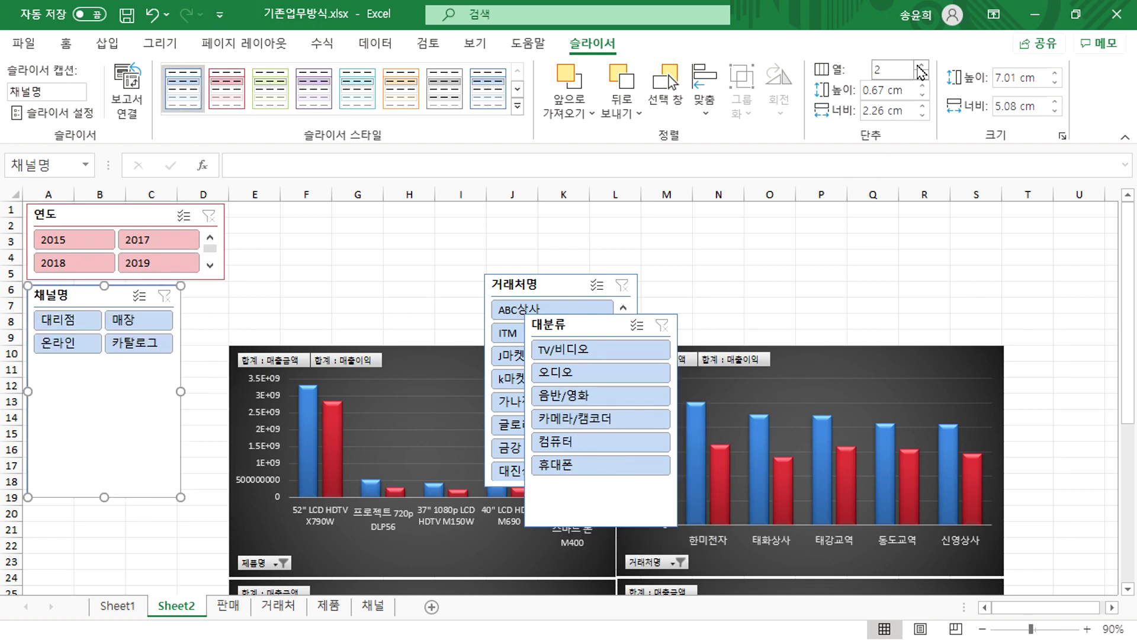
{"action": "left_click_drag", "start_coordinate": [181, 497], "coordinate": [223, 361]}
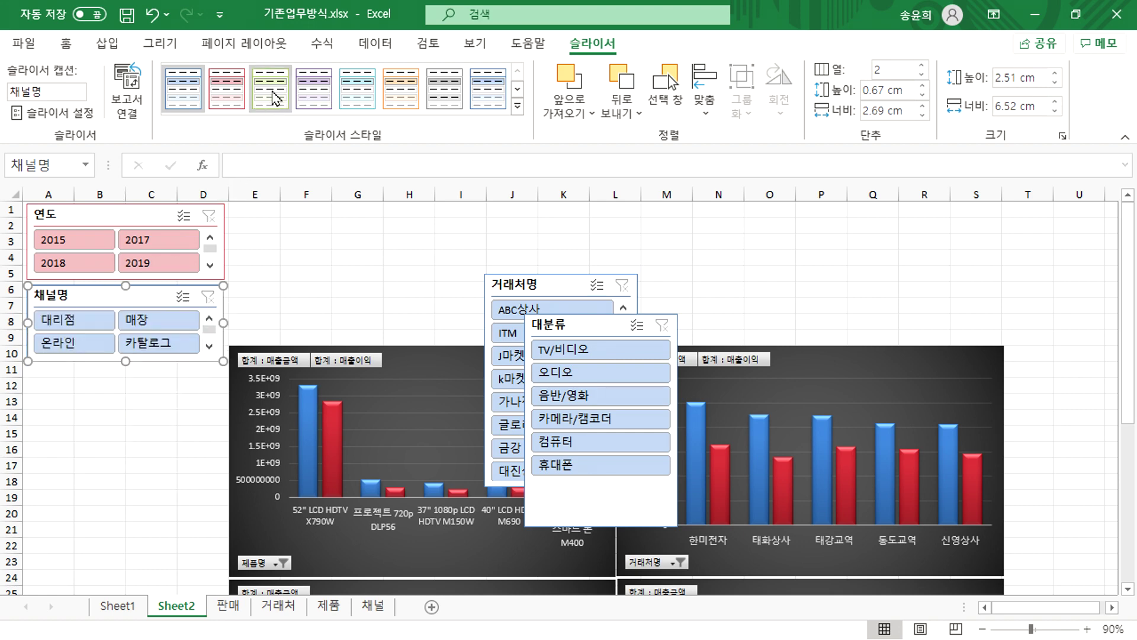
{"action": "left_click", "coordinate": [270, 89]}
Place the 대분류 slicer under the 채널명 slicer with 2 columns, sized about 3.3 × 6.49 cm, in the light purple style
{"action": "left_click_drag", "start_coordinate": [605, 325], "coordinate": [111, 372]}
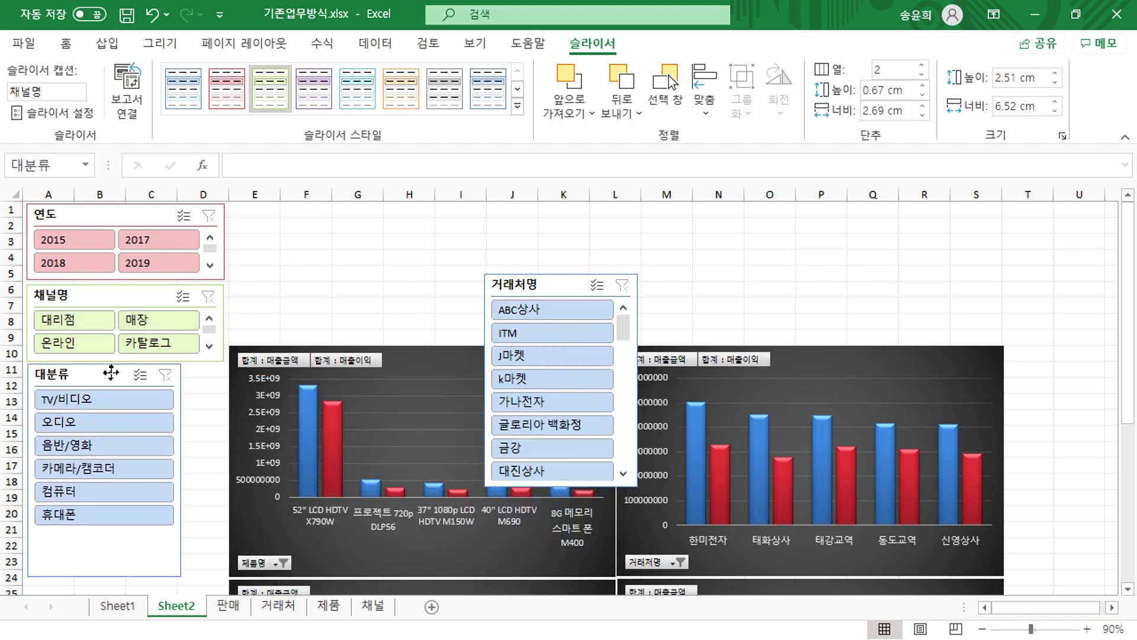
{"action": "left_click", "coordinate": [922, 65]}
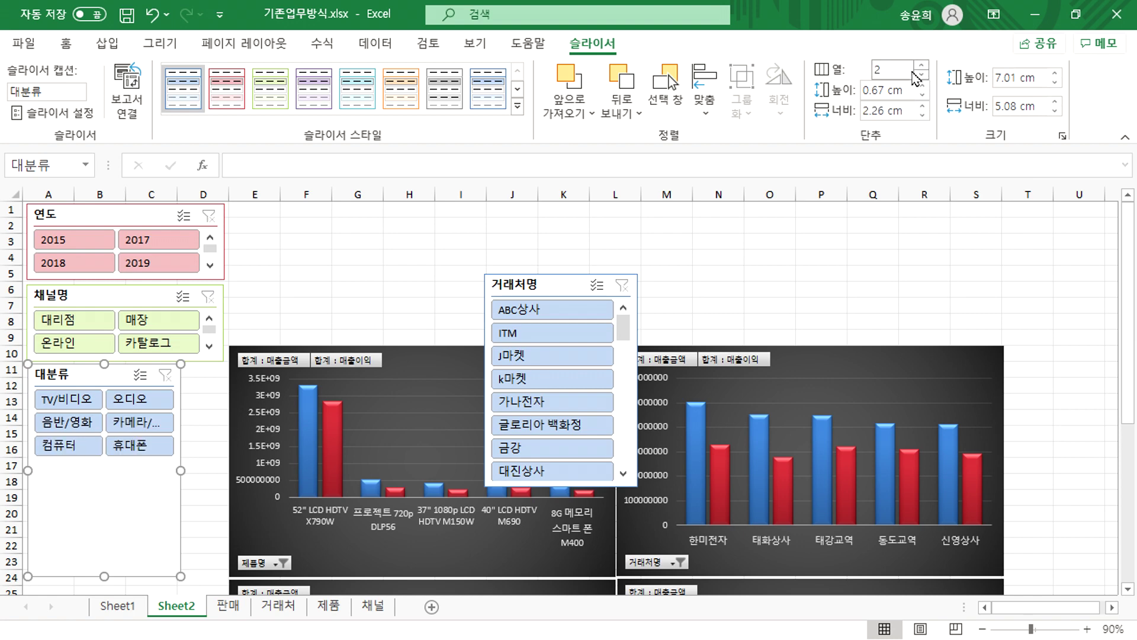
{"action": "left_click_drag", "start_coordinate": [184, 573], "coordinate": [223, 464]}
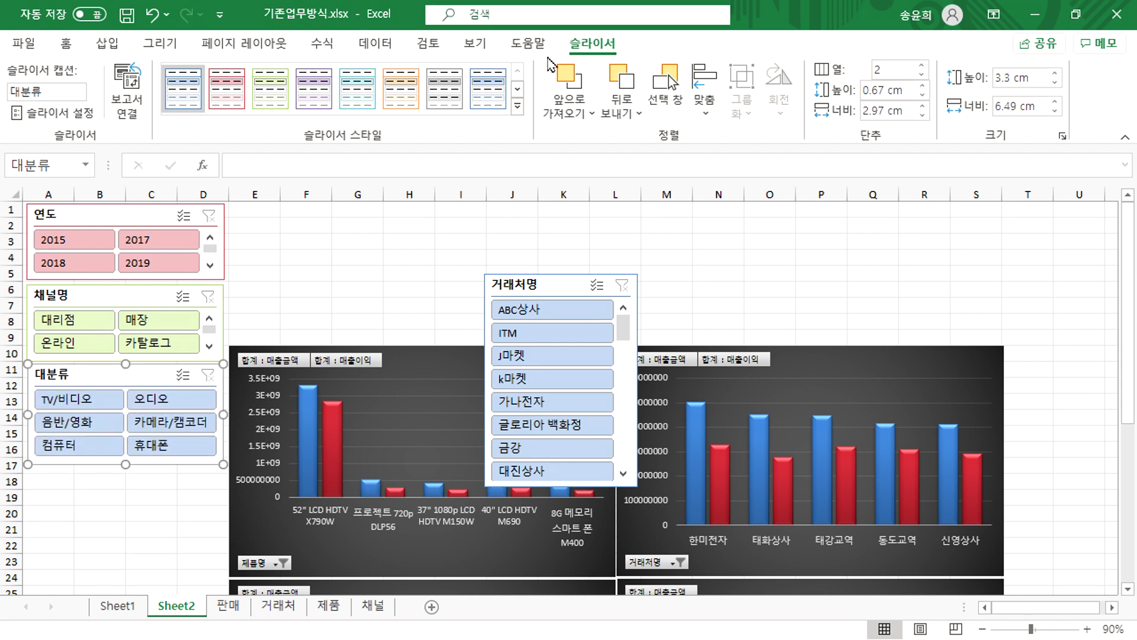
{"action": "left_click", "coordinate": [314, 89]}
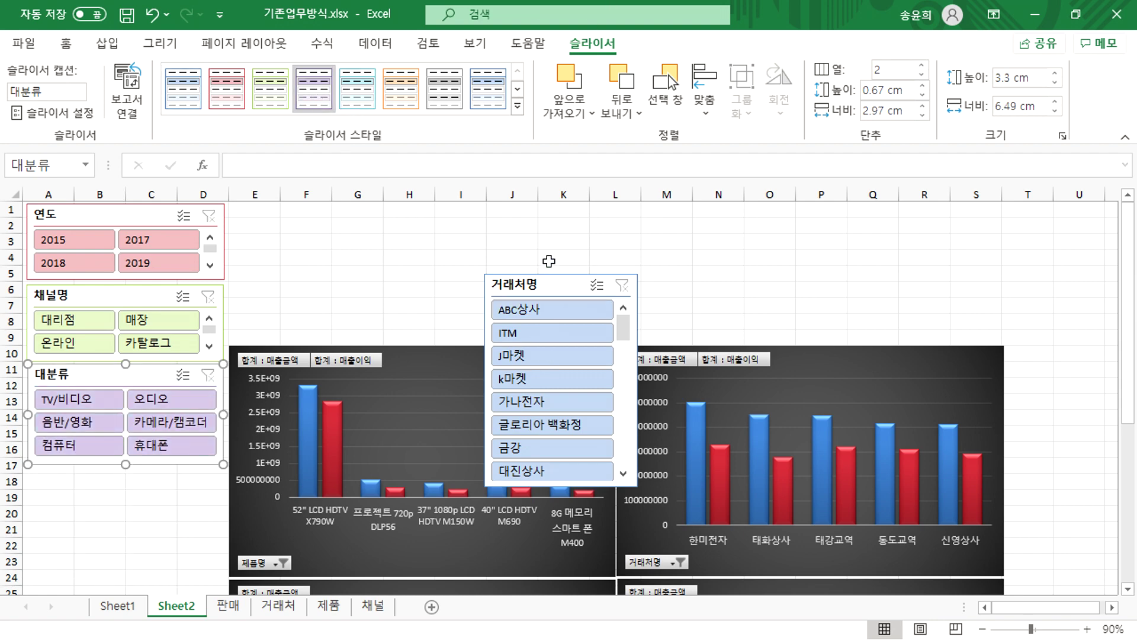
Place the 거래처명 slicer under the 대분류 slicer, widen it to about 6.43 cm, and reduce the sheet zoom to 70%
{"action": "left_click_drag", "start_coordinate": [559, 280], "coordinate": [103, 476]}
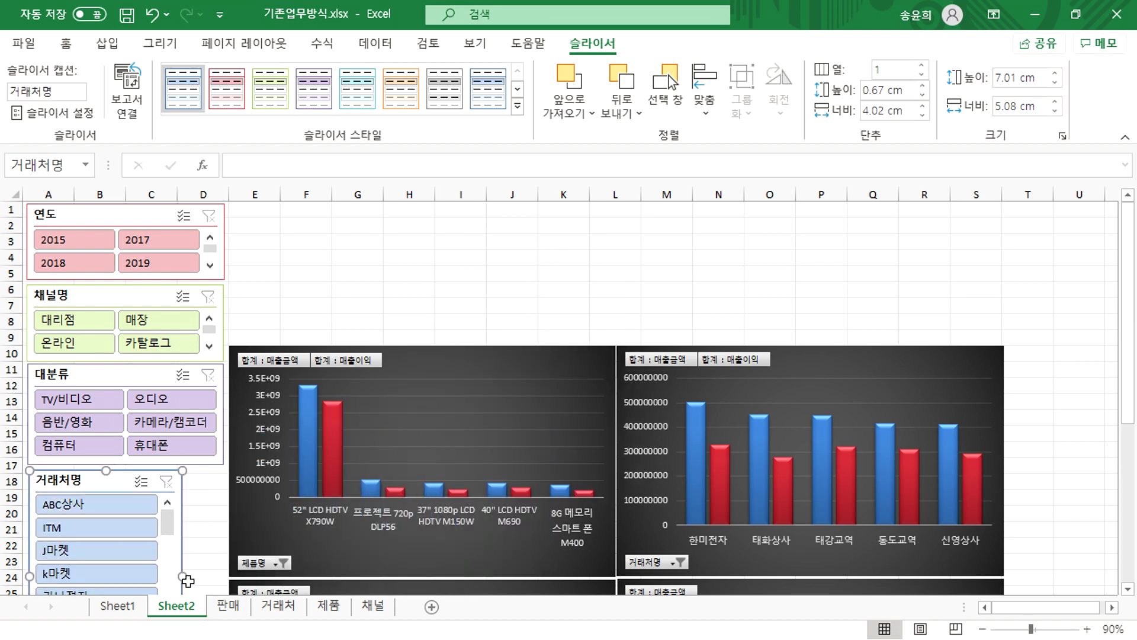
{"action": "left_click_drag", "start_coordinate": [183, 576], "coordinate": [223, 577]}
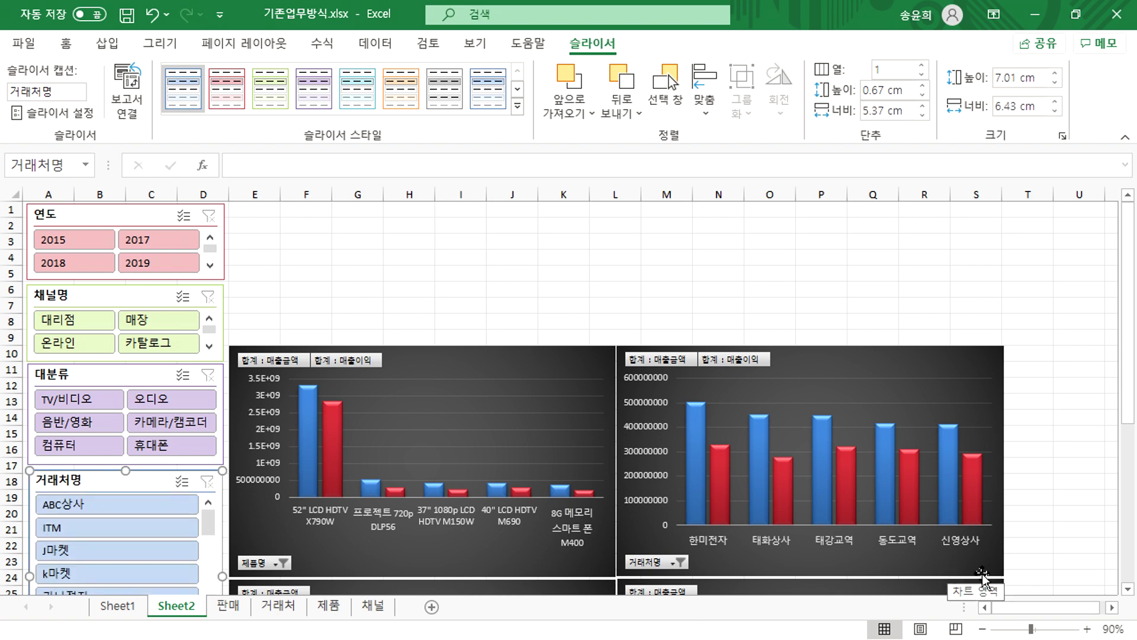
{"action": "left_click", "coordinate": [984, 630]}
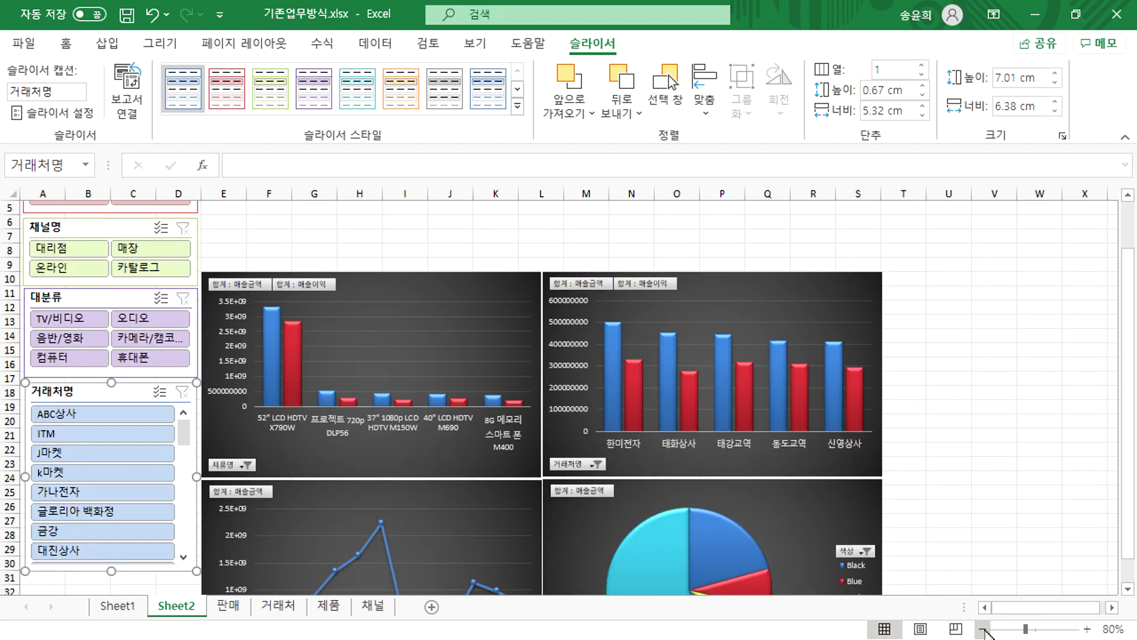
{"action": "left_click", "coordinate": [984, 629]}
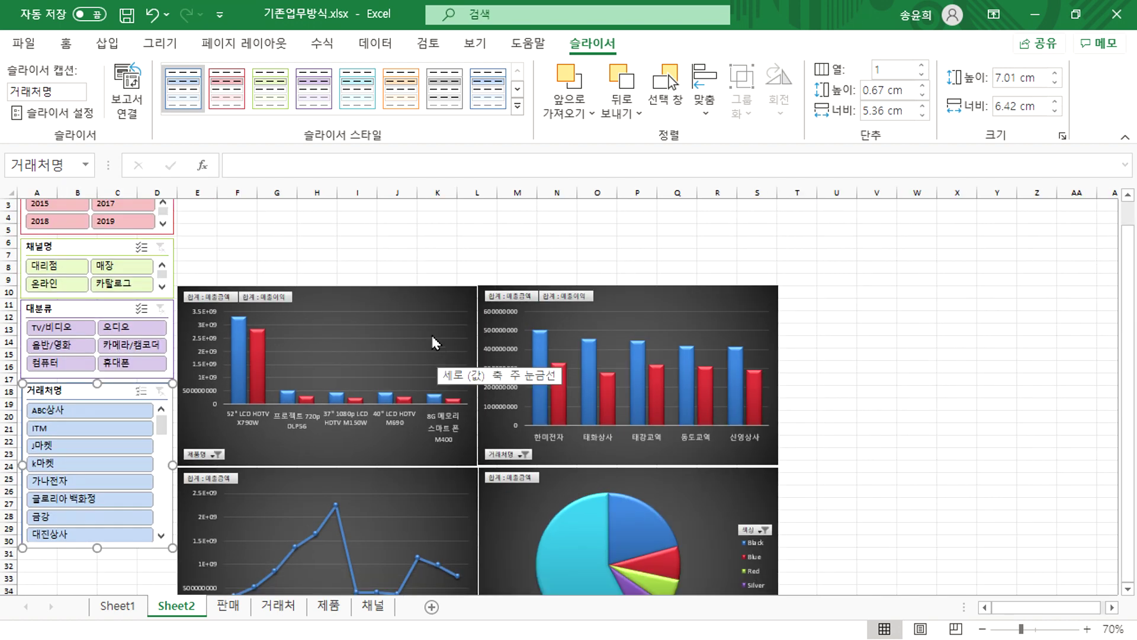
{"action": "left_click", "coordinate": [359, 243]}
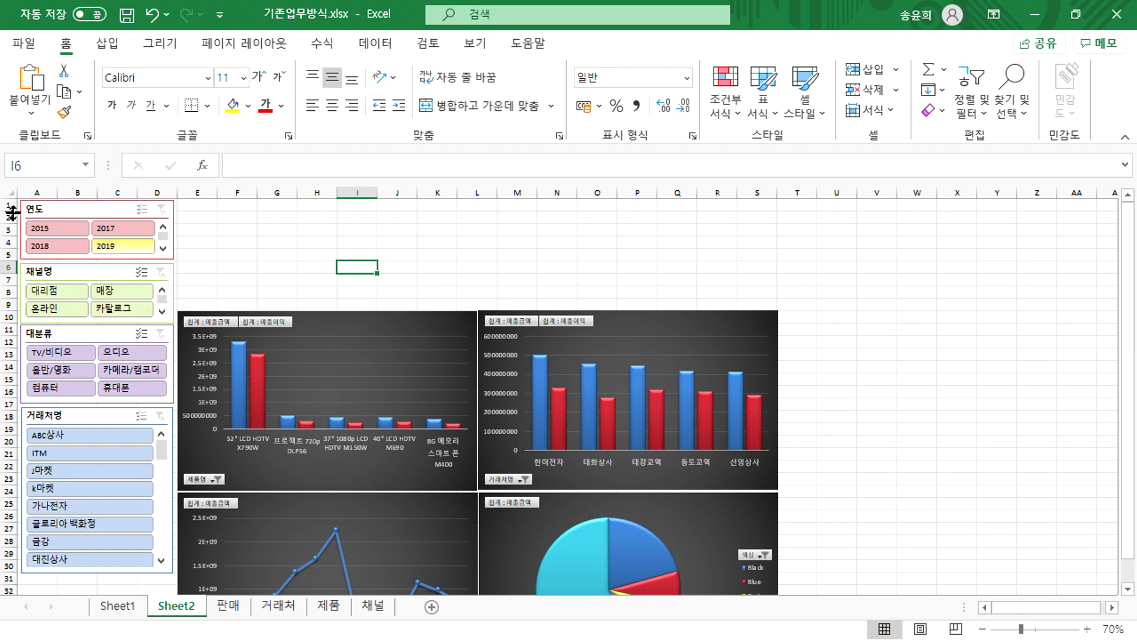
{"action": "left_click", "coordinate": [115, 247]}
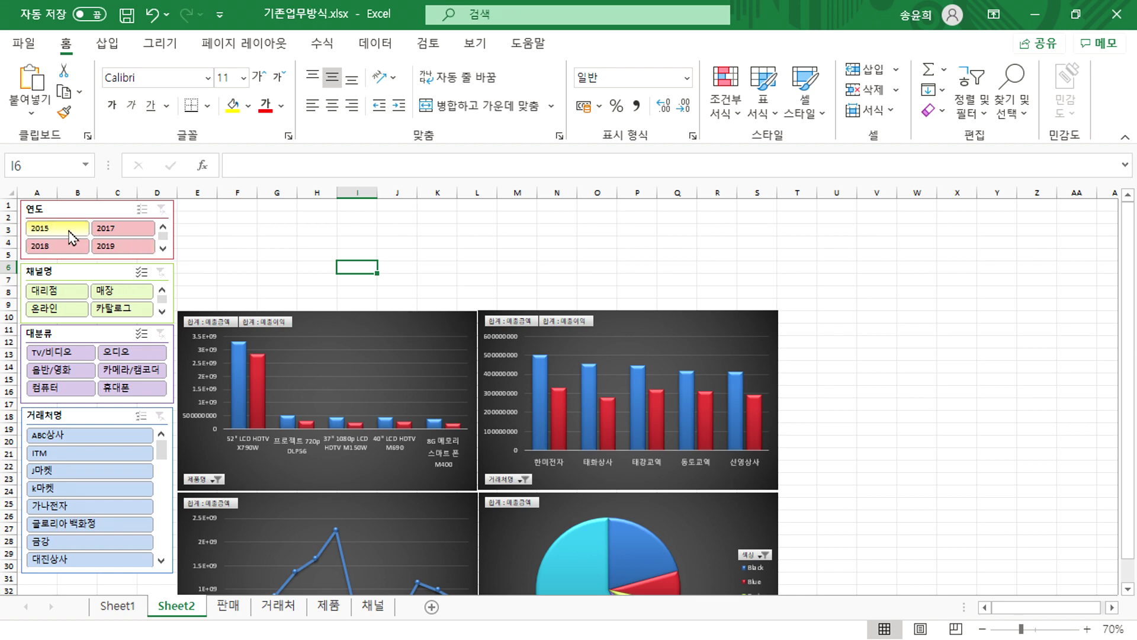
Test the 연도 slicer by filtering on single years such as 2017, 2018 and 2019, and clear its filter
{"action": "left_click", "coordinate": [113, 231]}
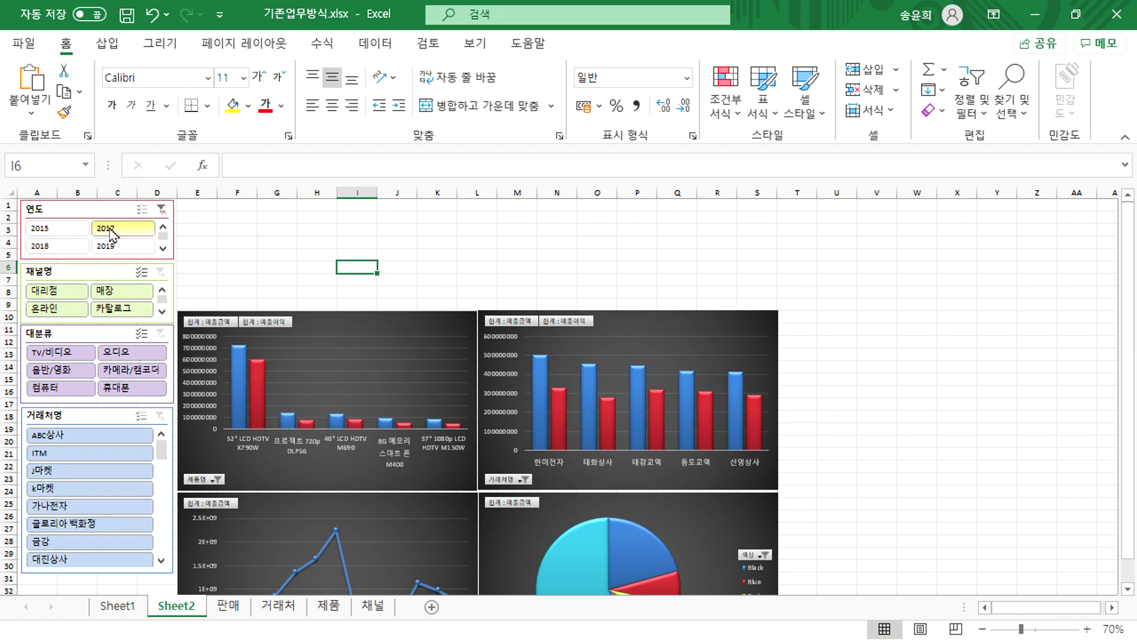
{"action": "left_click", "coordinate": [85, 246]}
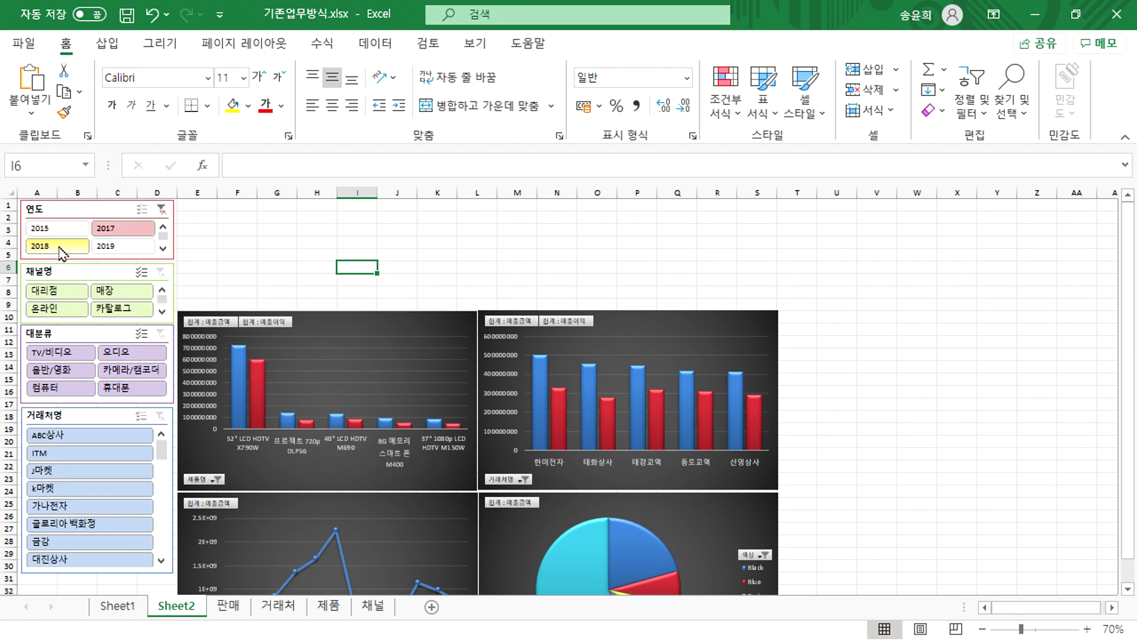
{"action": "left_click", "coordinate": [102, 230]}
{"action": "left_click", "coordinate": [83, 244]}
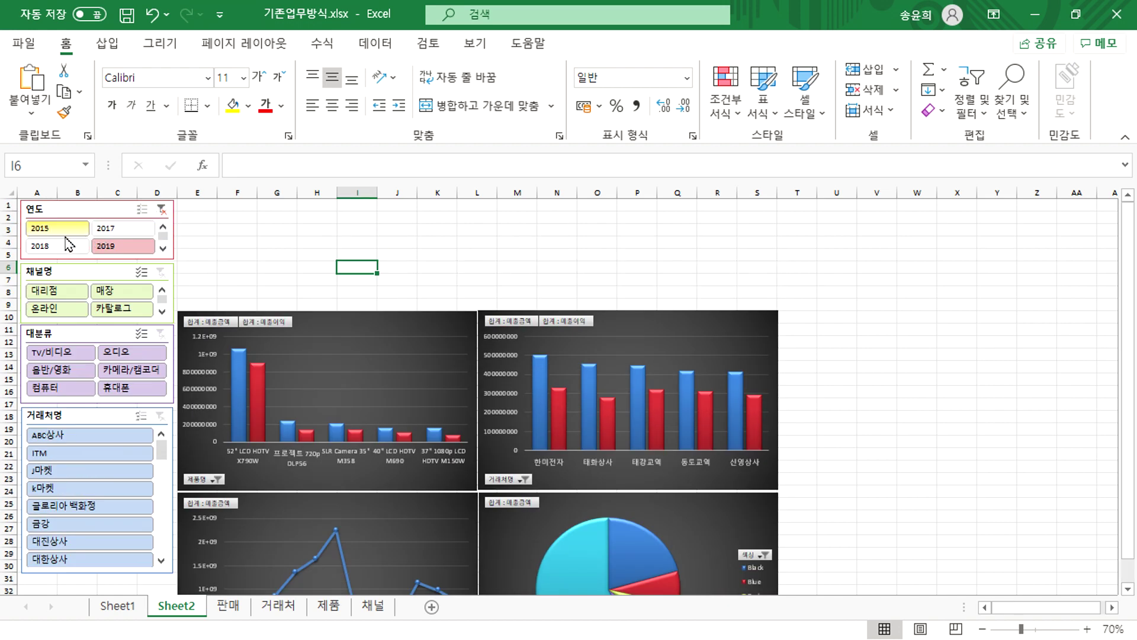
{"action": "left_click", "coordinate": [121, 228]}
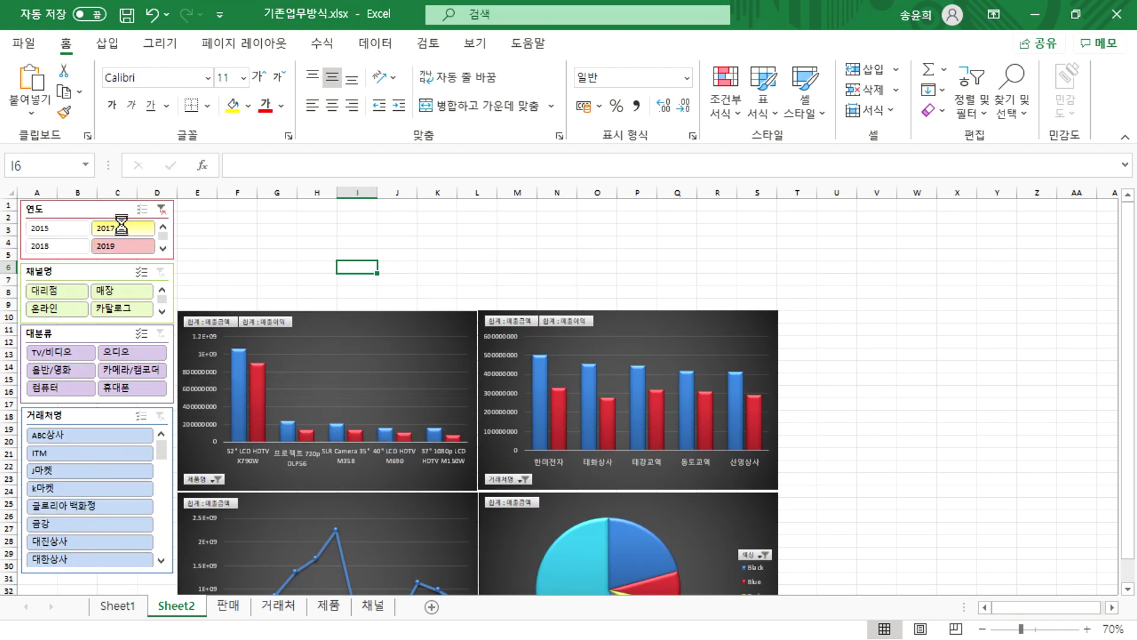
{"action": "left_click", "coordinate": [57, 246]}
{"action": "left_click", "coordinate": [130, 232]}
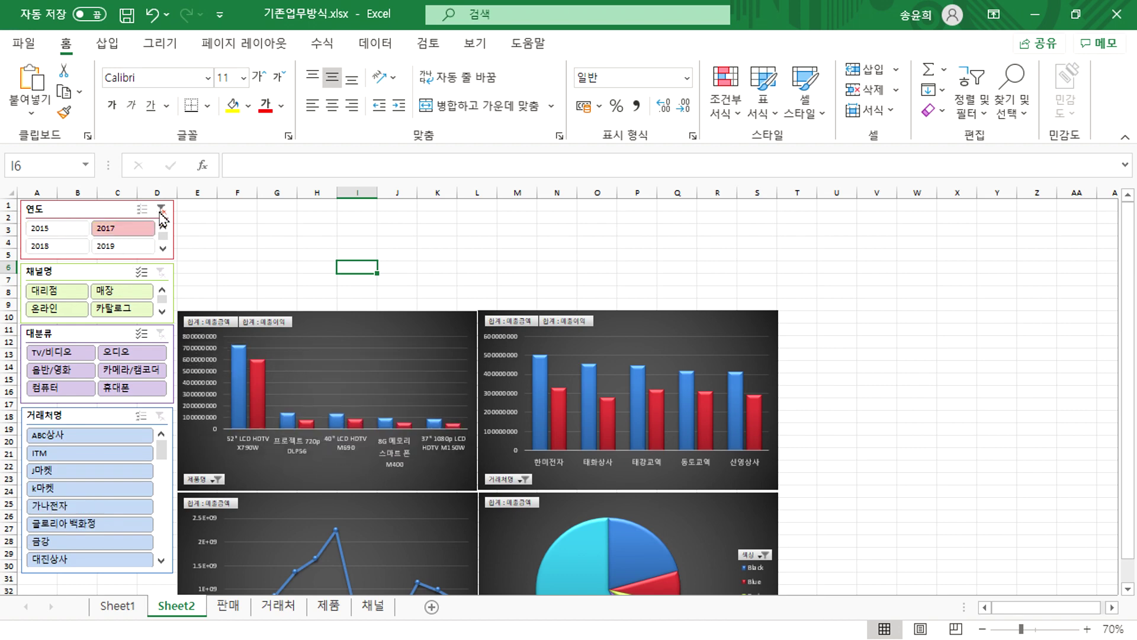
{"action": "left_click", "coordinate": [161, 209]}
Test the 채널명 slicer with 대리점, 온라인 and 카탈로그, and clear its filter
{"action": "left_click", "coordinate": [56, 297]}
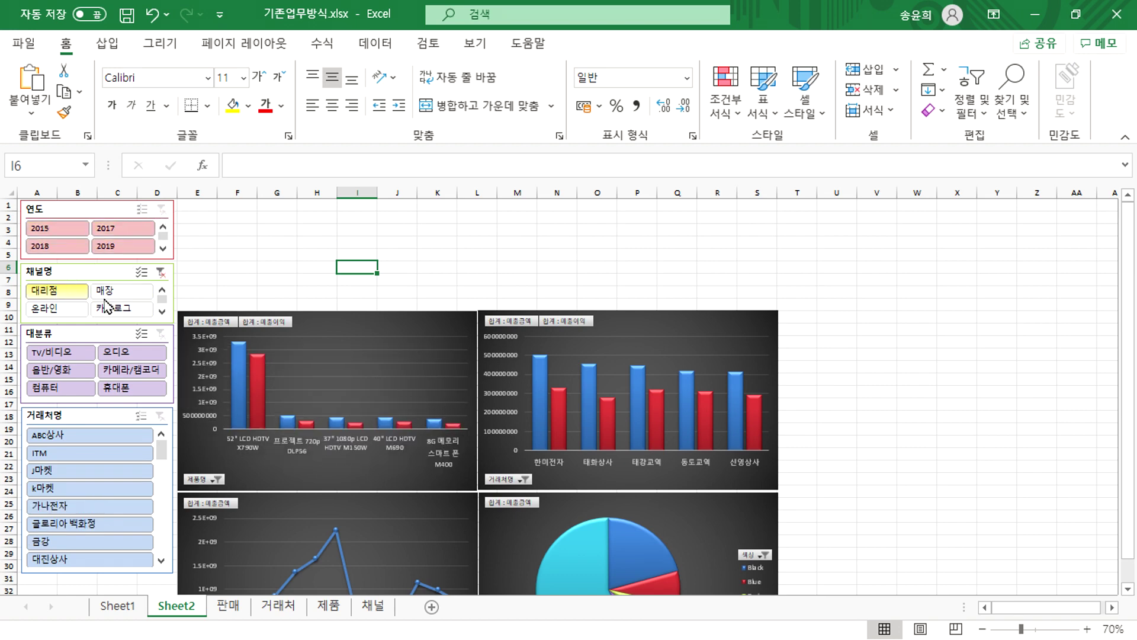
{"action": "left_click", "coordinate": [53, 308]}
{"action": "left_click", "coordinate": [118, 308]}
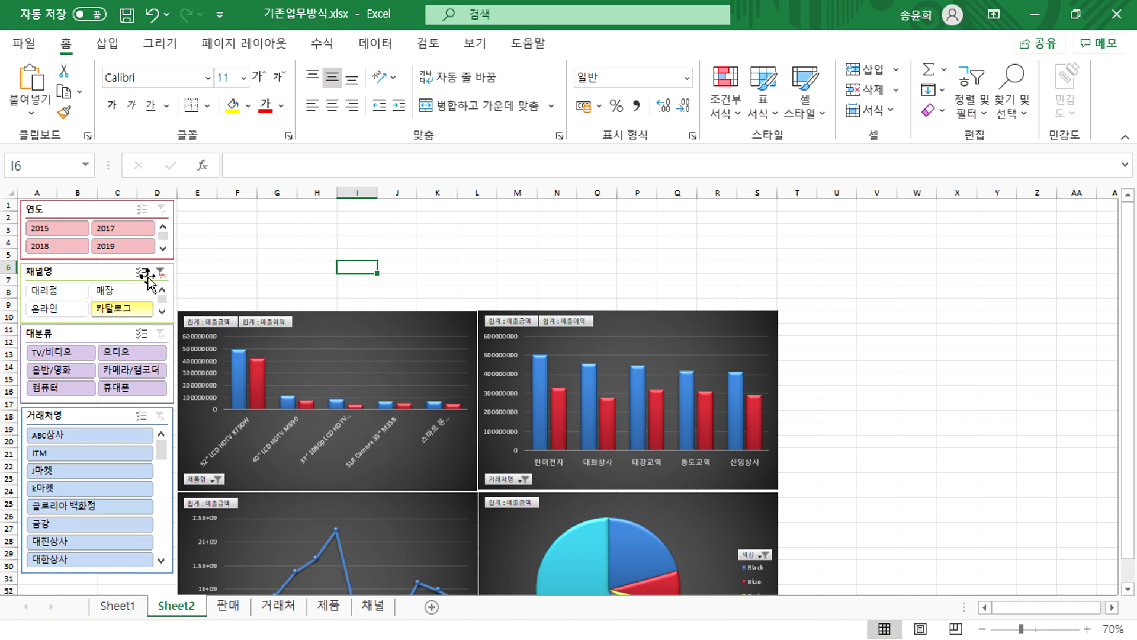
{"action": "left_click", "coordinate": [160, 272]}
Test the 대분류 slicer with TV/비디오 and 오디오 and the 거래처명 slicer with ABC상사, clearing both filters
{"action": "left_click", "coordinate": [52, 355]}
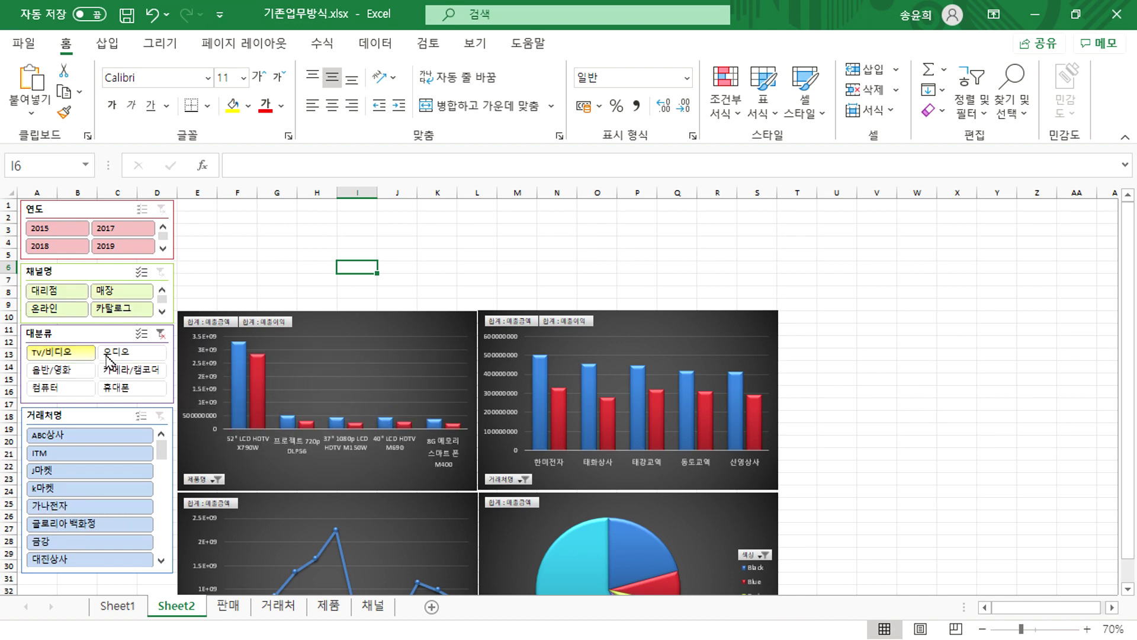
{"action": "left_click", "coordinate": [139, 352]}
{"action": "left_click", "coordinate": [160, 334]}
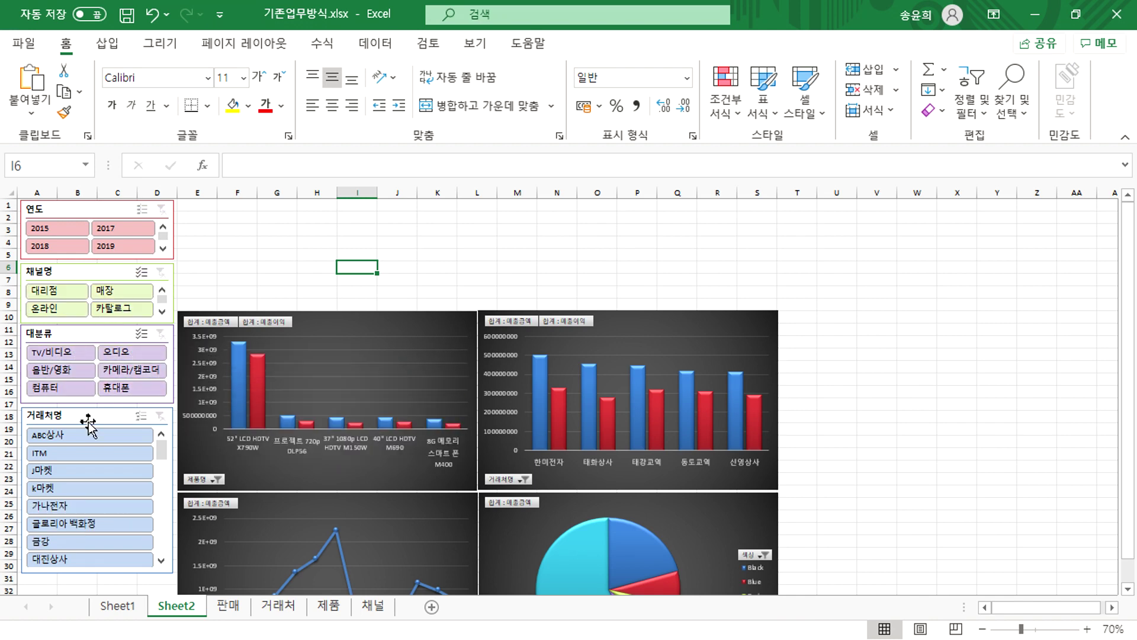
{"action": "left_click", "coordinate": [89, 427]}
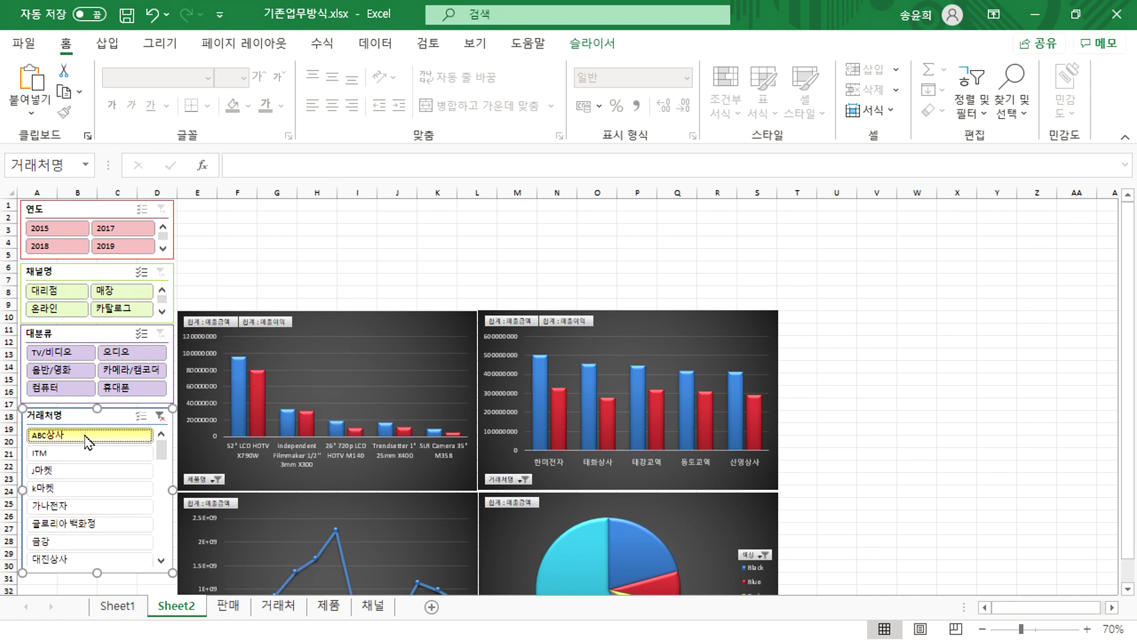
{"action": "left_click", "coordinate": [160, 415]}
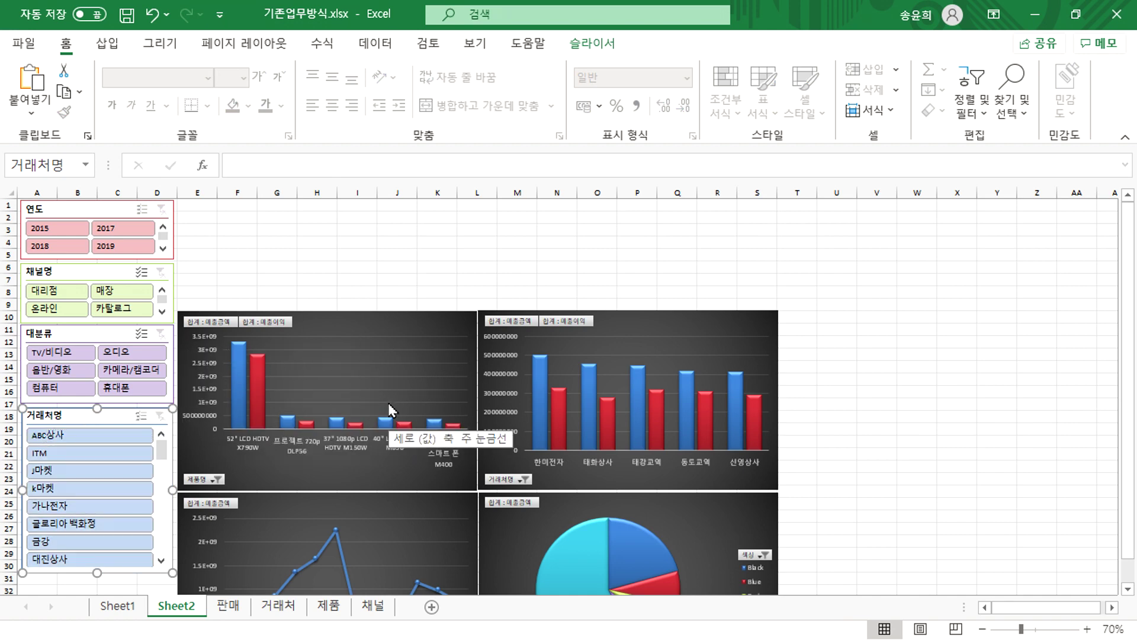
{"action": "left_click", "coordinate": [423, 314]}
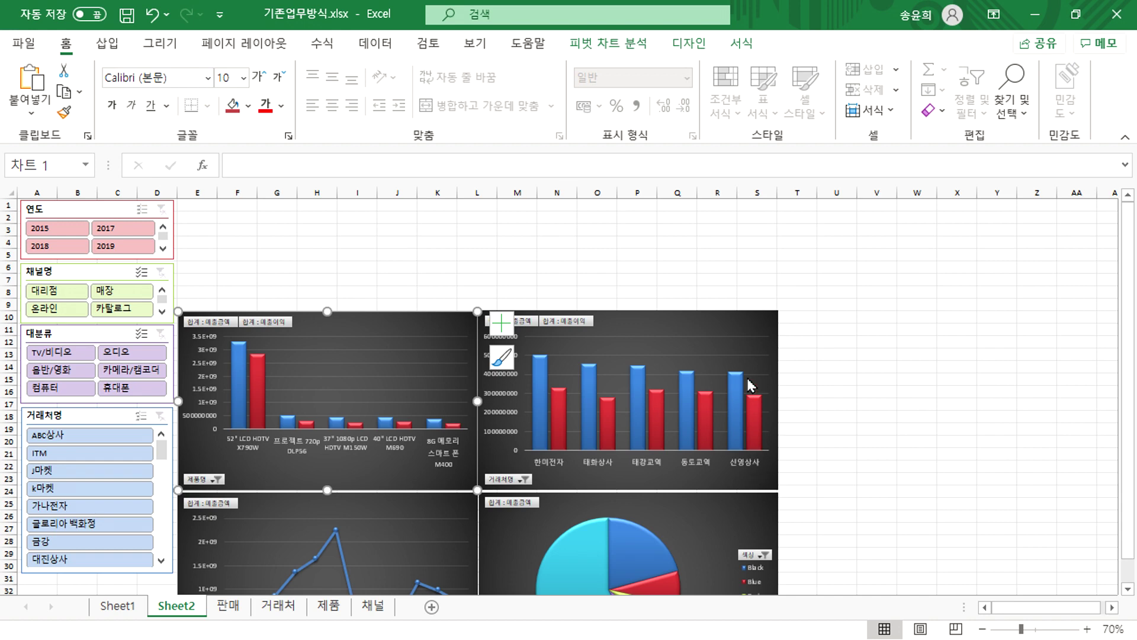
{"action": "left_click", "coordinate": [748, 324], "text": "ctrl"}
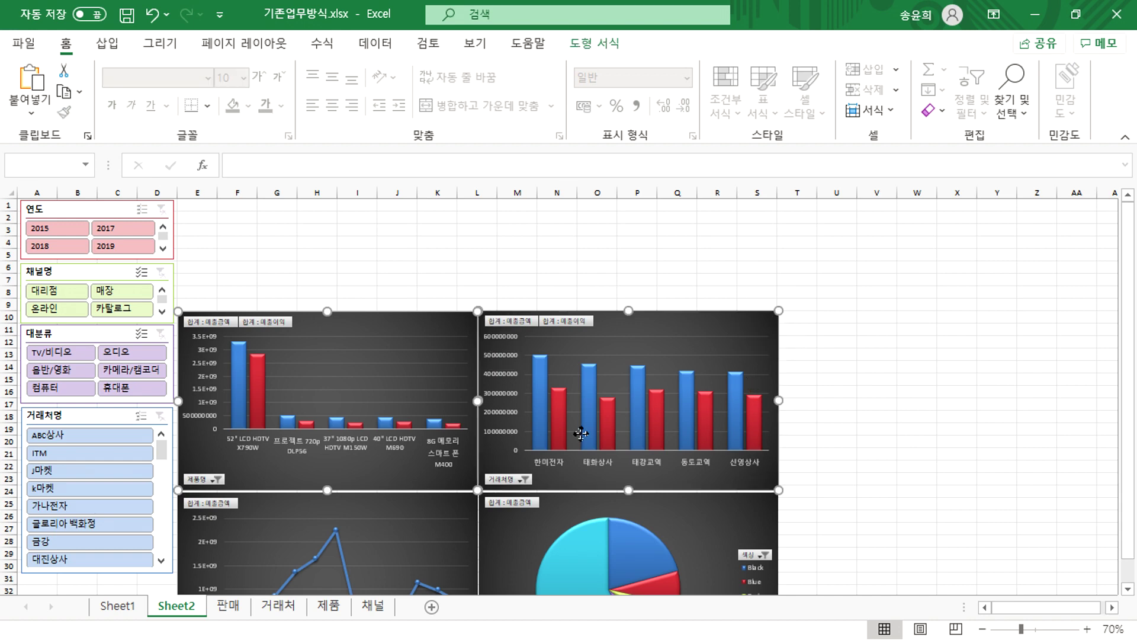
{"action": "left_click", "coordinate": [465, 486], "text": "ctrl"}
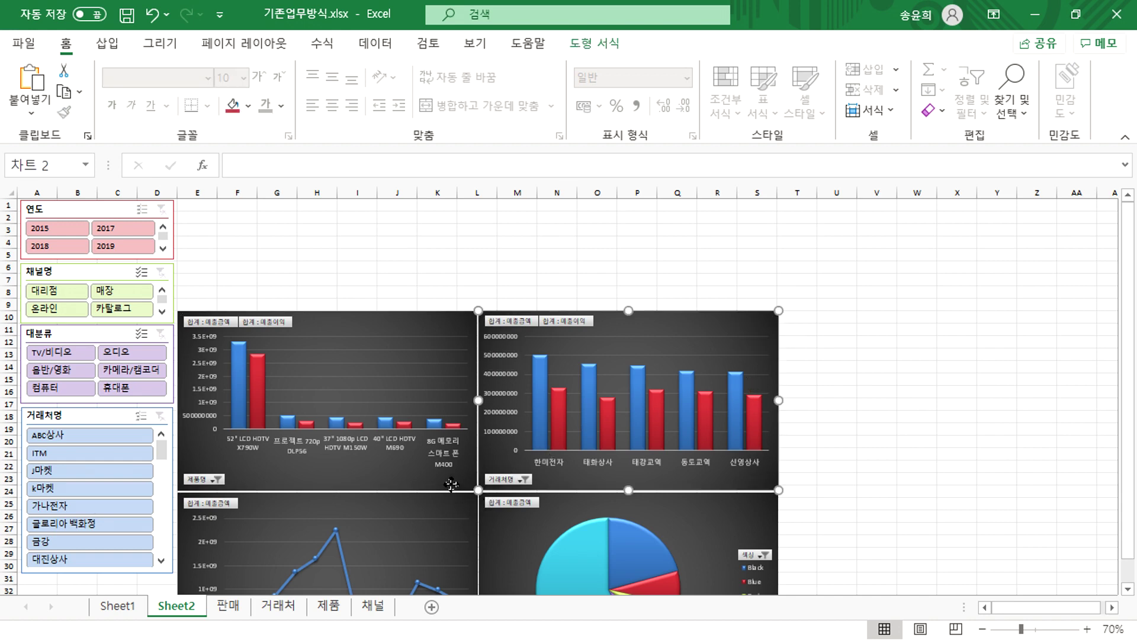
{"action": "left_click", "coordinate": [465, 486], "text": "ctrl"}
{"action": "left_click", "coordinate": [457, 517], "text": "ctrl"}
{"action": "left_click", "coordinate": [691, 522], "text": "ctrl"}
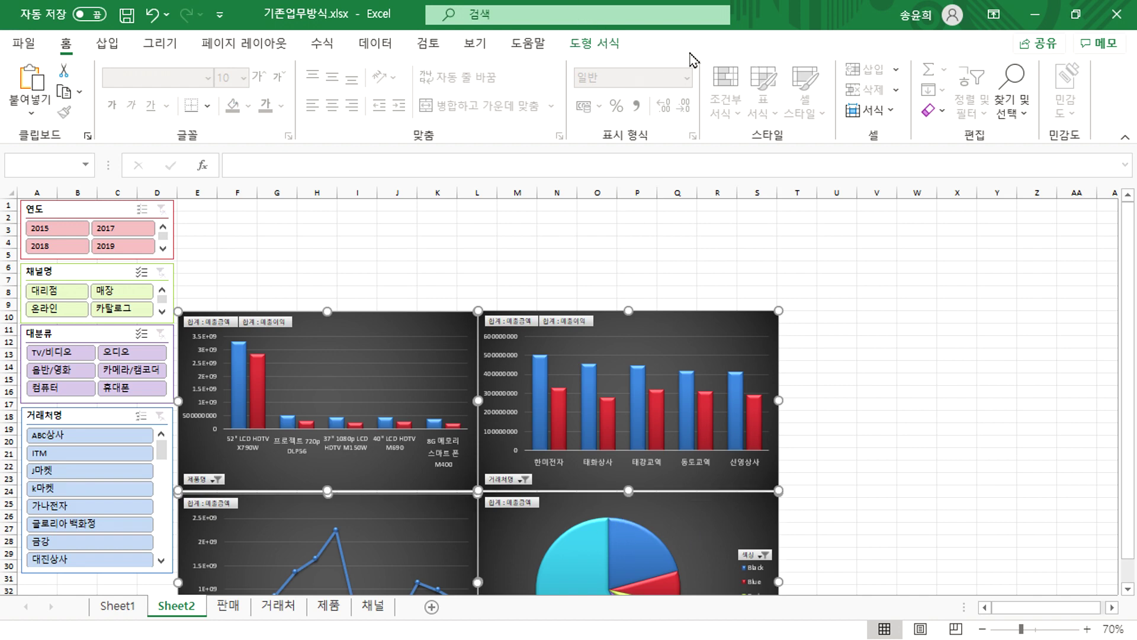
{"action": "left_click", "coordinate": [438, 221]}
{"action": "left_click", "coordinate": [446, 324]}
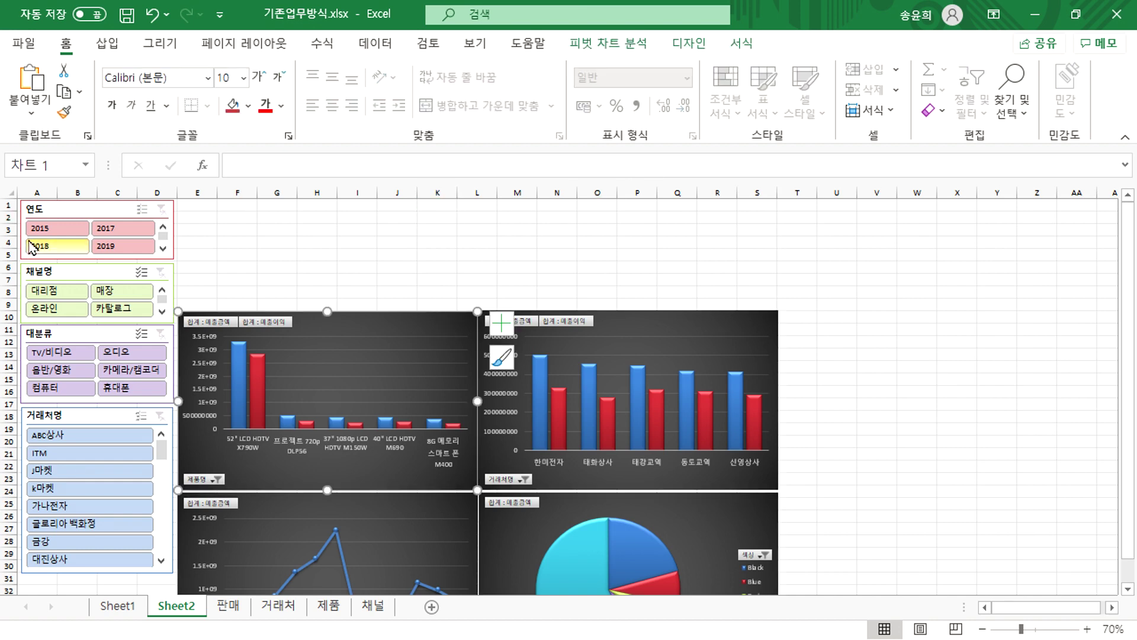
Connect the 연도 slicer to 피벗 테이블2, 피벗 테이블3 and 피벗 테이블4 in addition to 피벗 테이블1
{"action": "left_click", "coordinate": [89, 206]}
{"action": "left_click", "coordinate": [592, 43]}
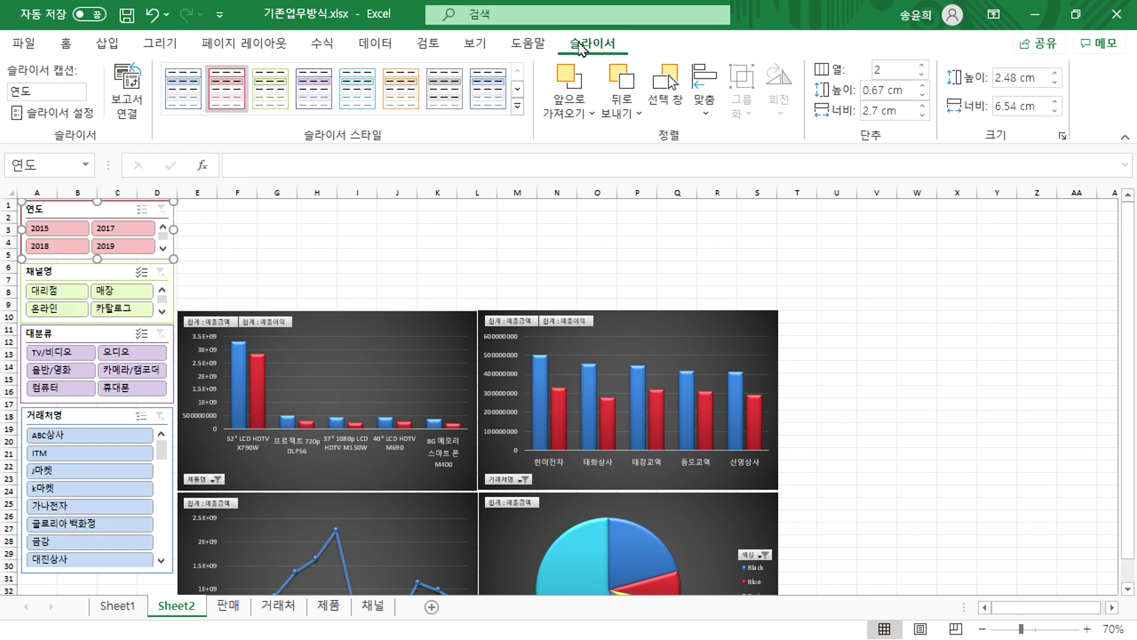
{"action": "left_click", "coordinate": [134, 91]}
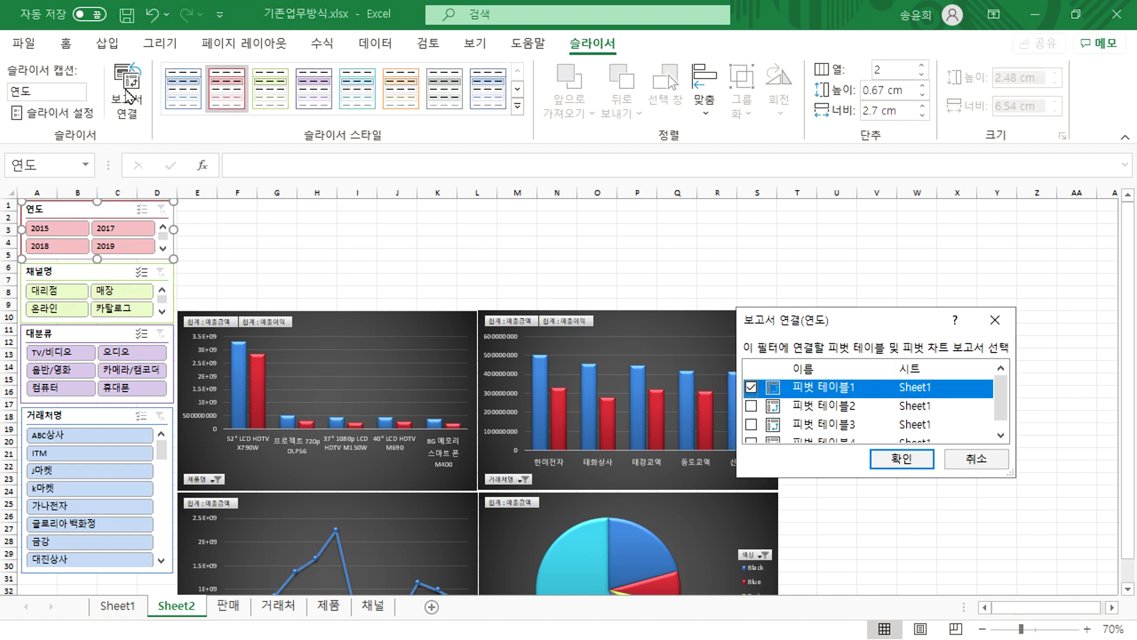
{"action": "left_click_drag", "start_coordinate": [829, 478], "coordinate": [829, 530]}
{"action": "left_click", "coordinate": [751, 406]}
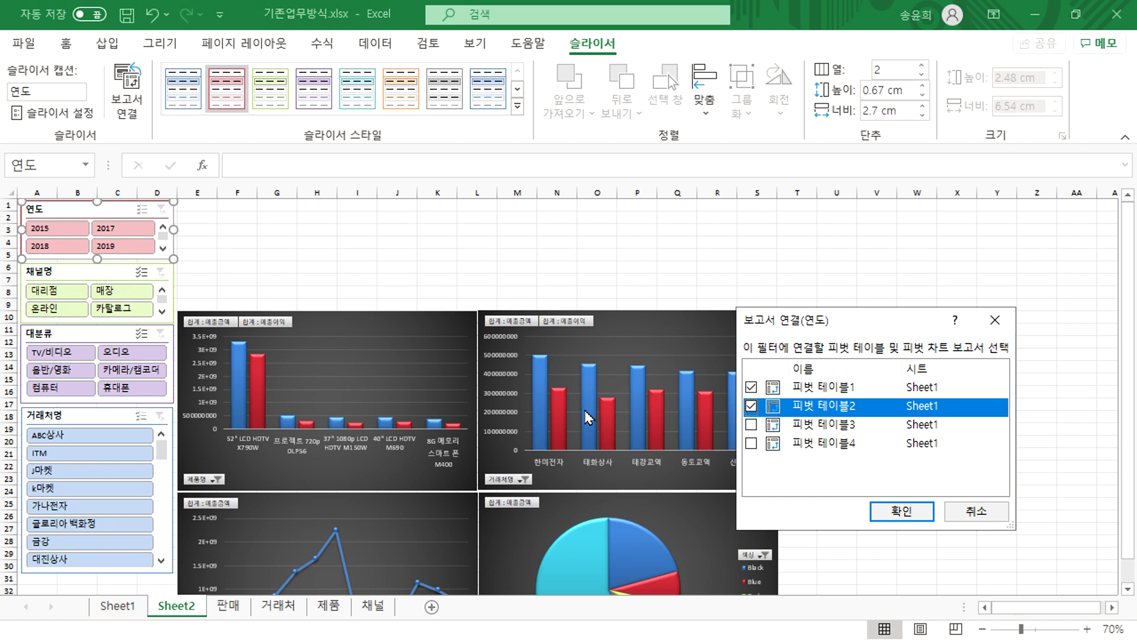
{"action": "left_click", "coordinate": [751, 425]}
{"action": "left_click", "coordinate": [751, 443]}
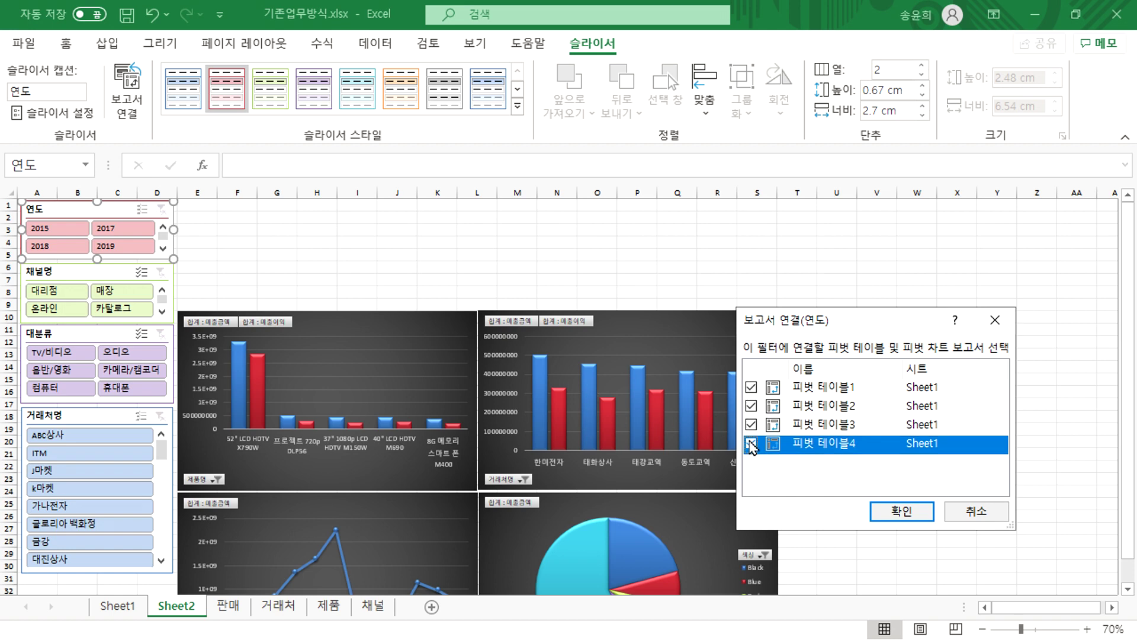
{"action": "left_click", "coordinate": [898, 516]}
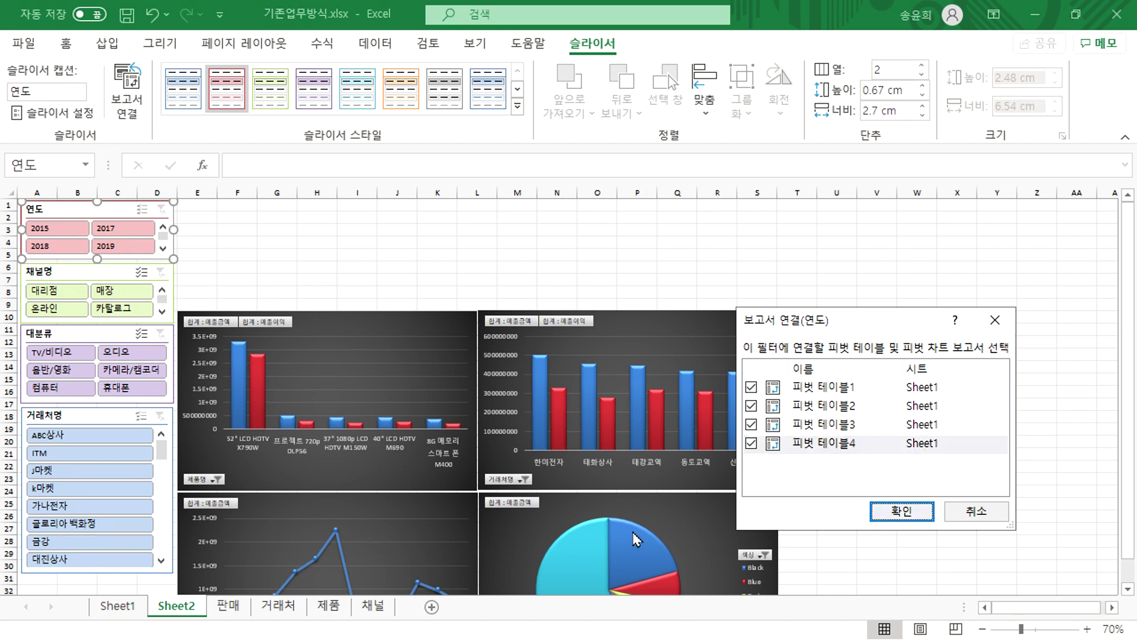
{"action": "left_click", "coordinate": [912, 514]}
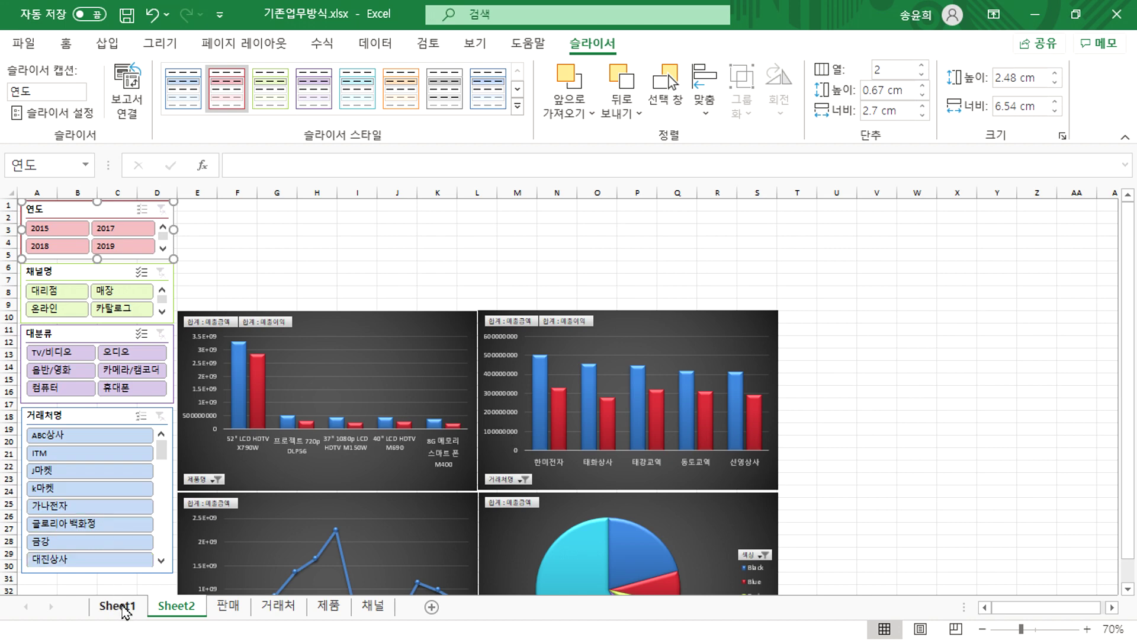
Check the PivotTable names of the product and customer PivotTables on Sheet1, and return to Sheet2
{"action": "left_click", "coordinate": [124, 607]}
{"action": "left_click", "coordinate": [202, 282]}
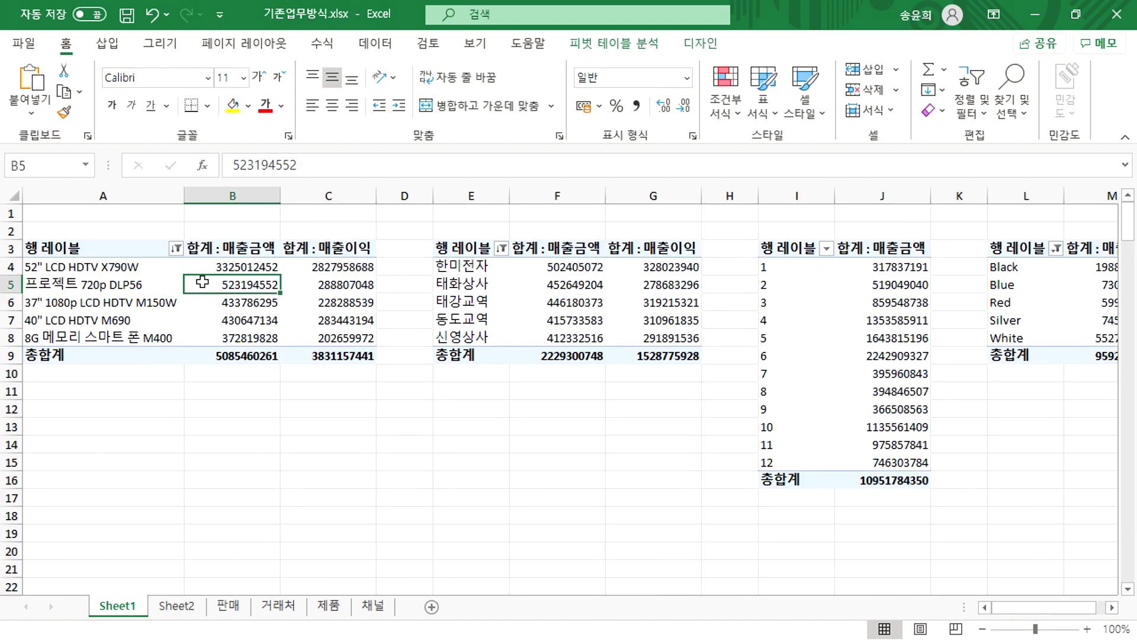
{"action": "left_click", "coordinate": [622, 44]}
{"action": "left_click", "coordinate": [35, 116]}
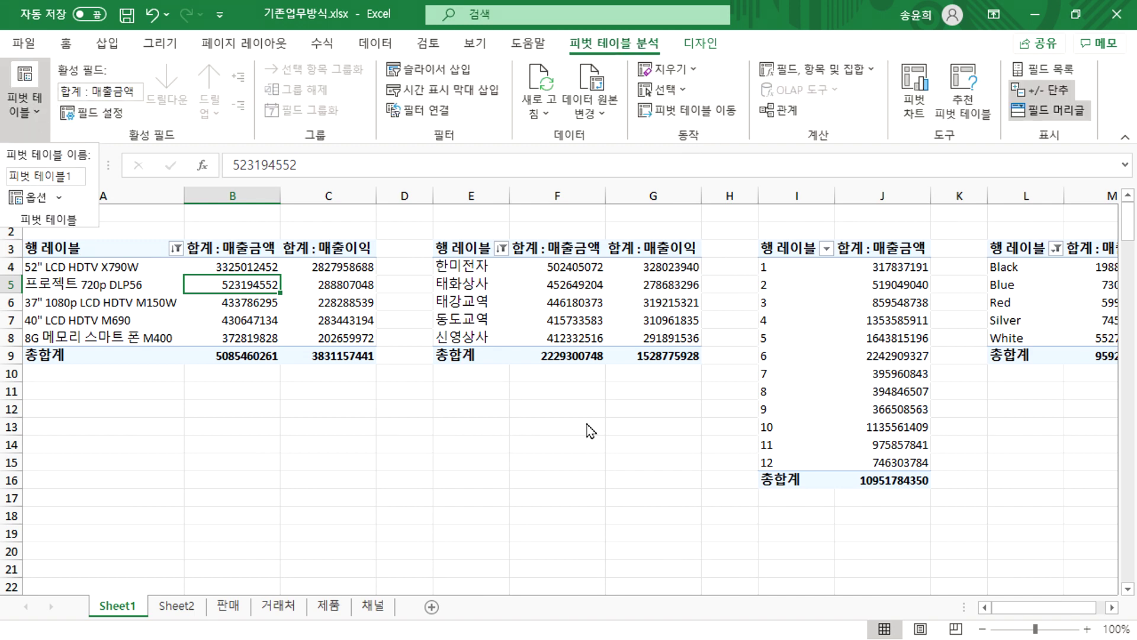
{"action": "left_click", "coordinate": [560, 302]}
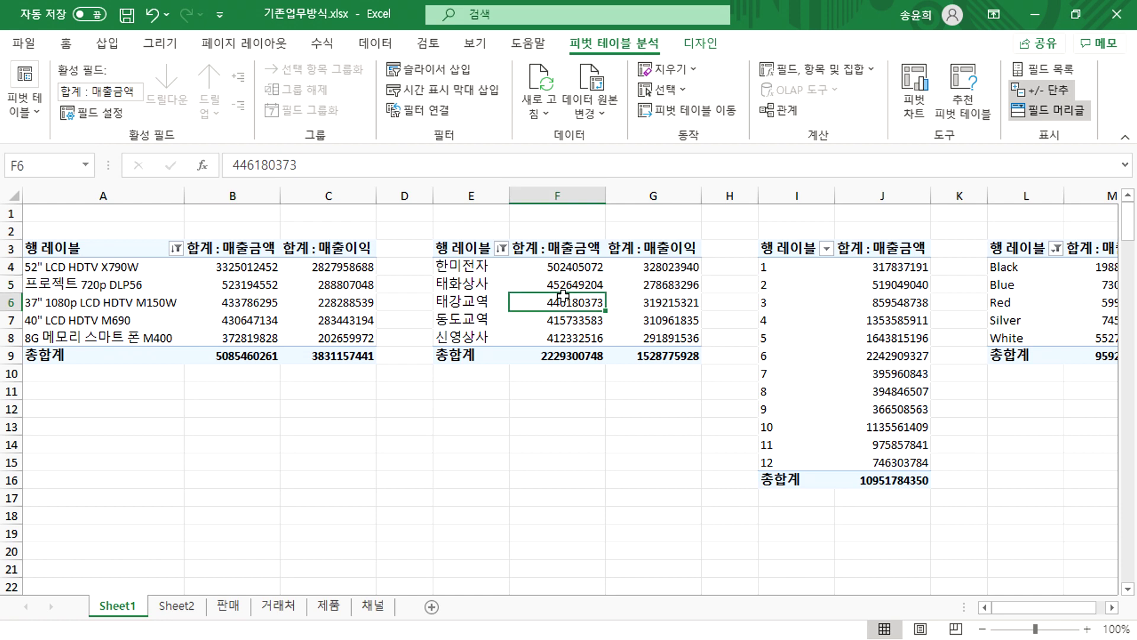
{"action": "left_click", "coordinate": [25, 97]}
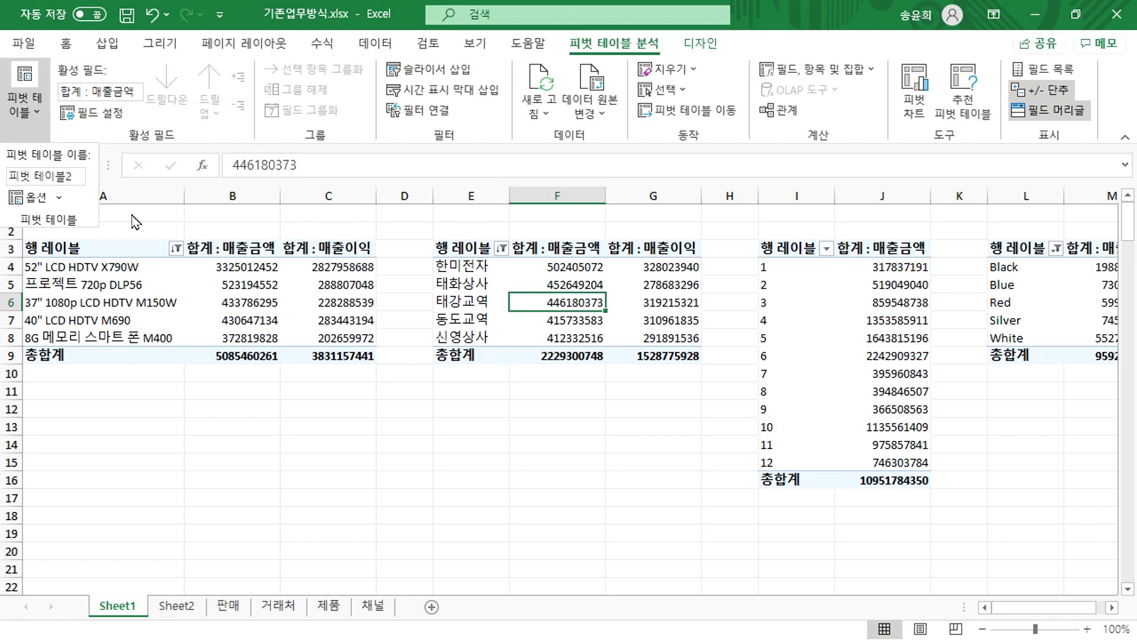
{"action": "left_click", "coordinate": [195, 610]}
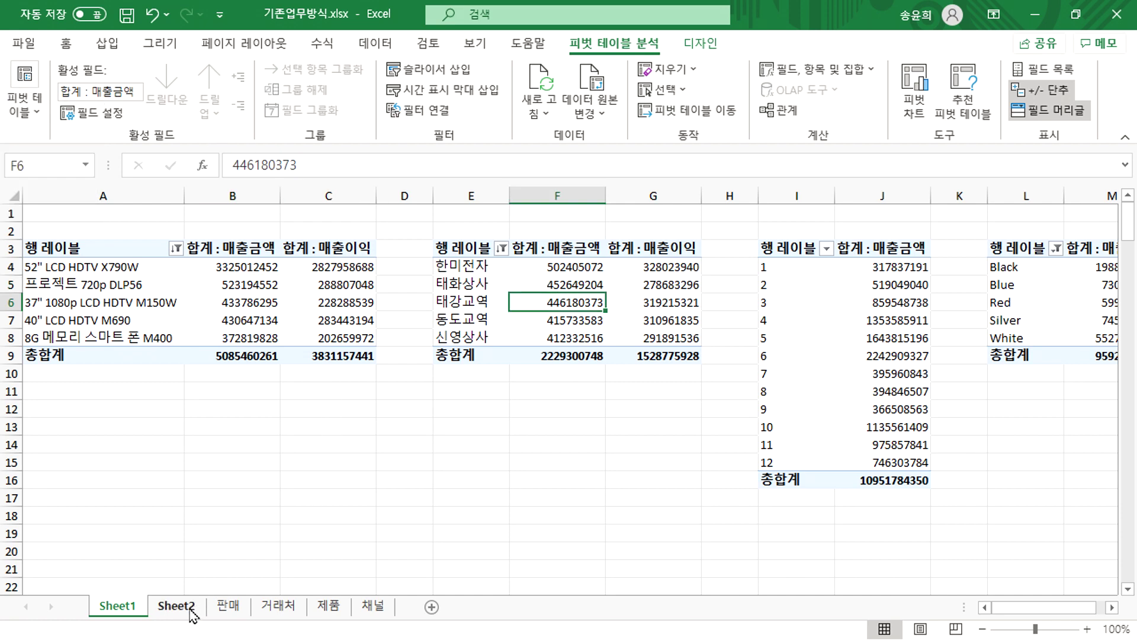
{"action": "left_click", "coordinate": [192, 610]}
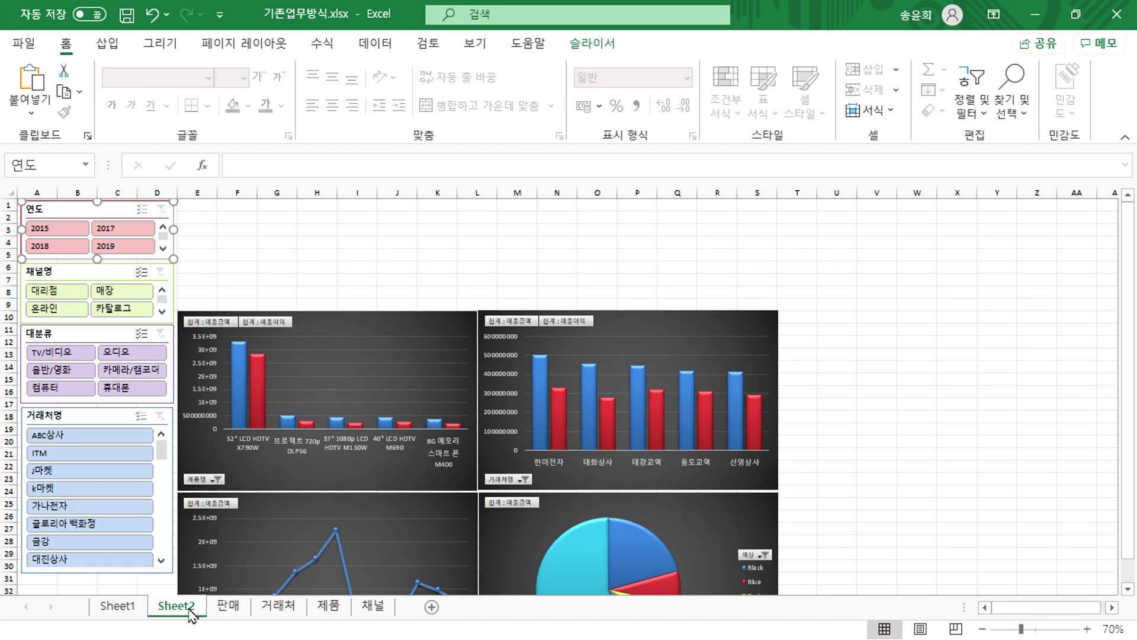
Connect the 채널명 slicer to 피벗 테이블2, 피벗 테이블3 and 피벗 테이블4 in addition to 피벗 테이블1
{"action": "left_click", "coordinate": [112, 269]}
{"action": "left_click", "coordinate": [592, 44]}
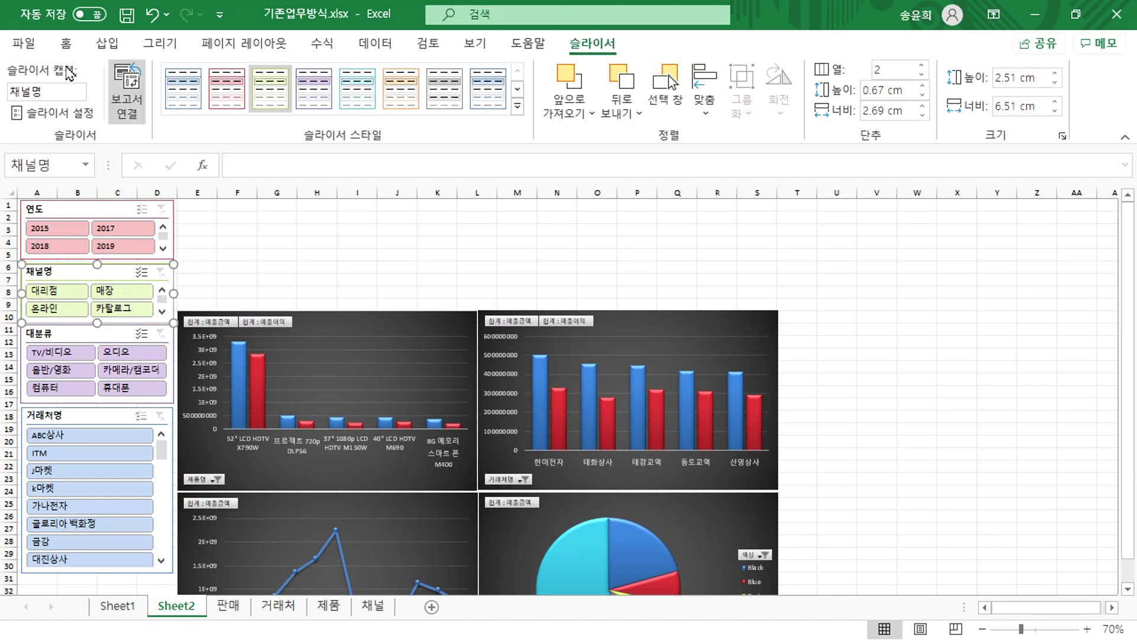
{"action": "left_click", "coordinate": [127, 89]}
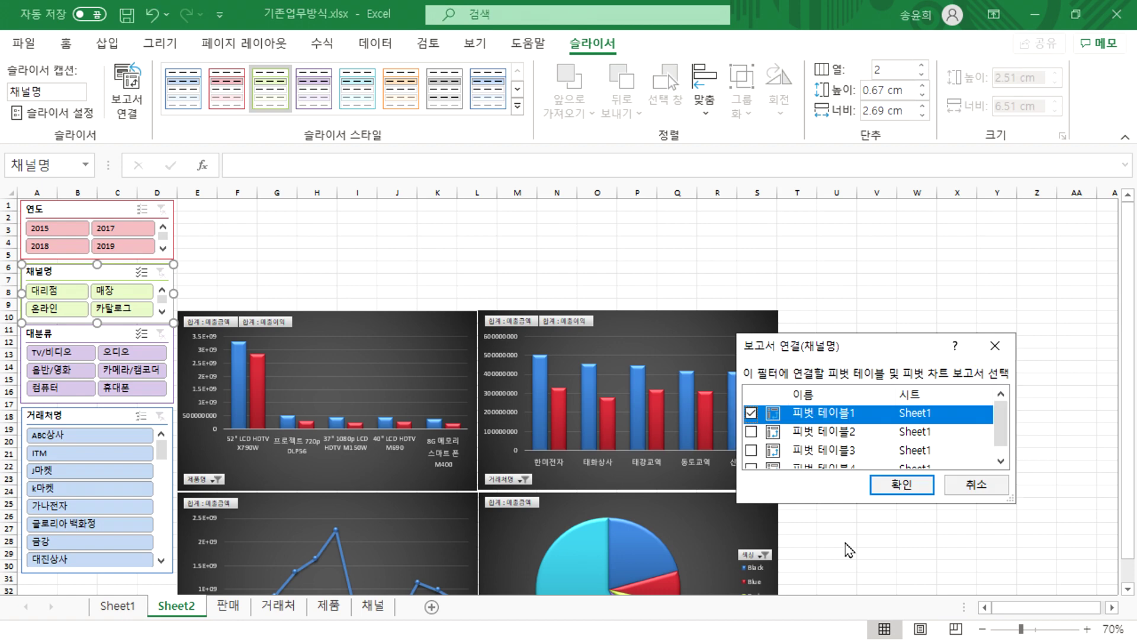
{"action": "left_click", "coordinate": [751, 432]}
{"action": "left_click", "coordinate": [752, 451]}
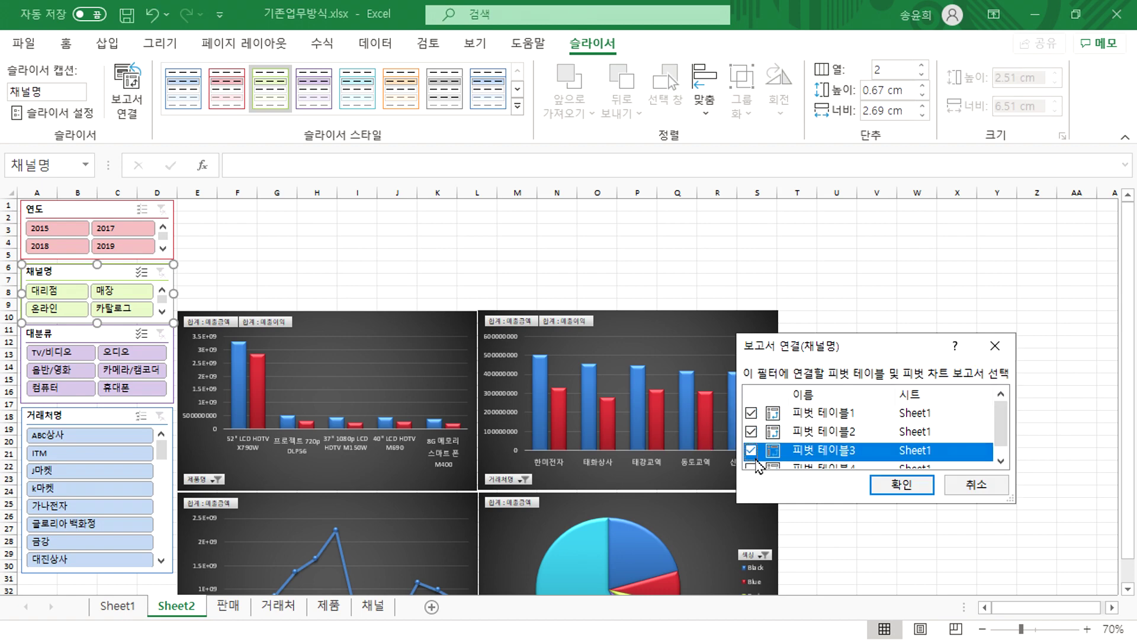
{"action": "left_click", "coordinate": [752, 468]}
{"action": "left_click", "coordinate": [892, 484]}
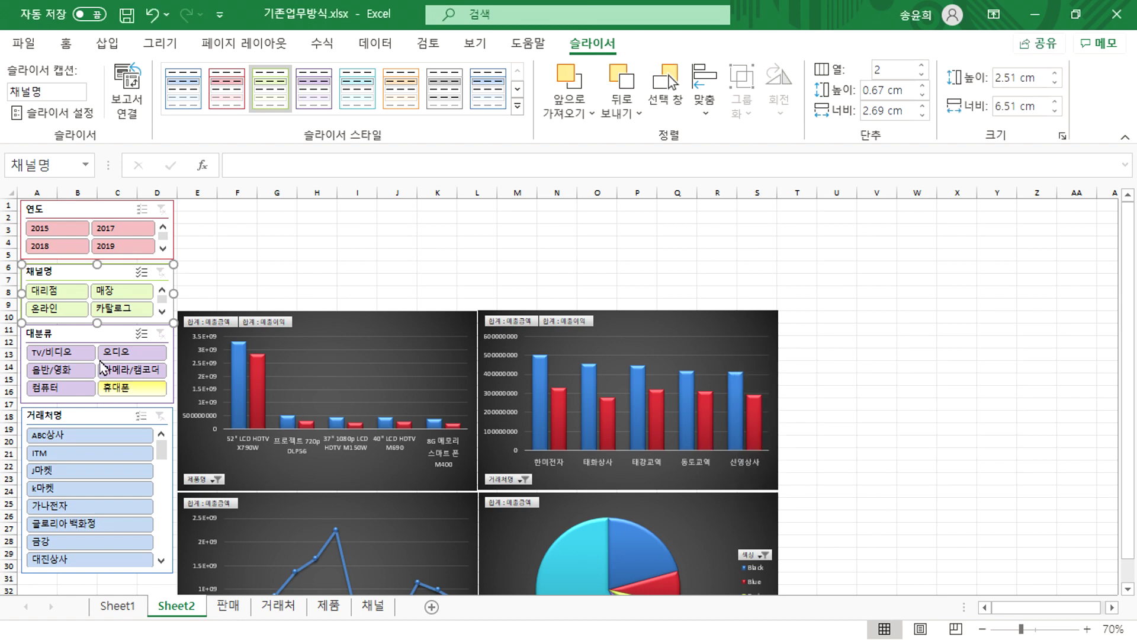
Connect the 대분류 slicer to 피벗 테이블2, 피벗 테이블3 and 피벗 테이블4 in addition to 피벗 테이블1
{"action": "left_click", "coordinate": [96, 330]}
{"action": "left_click", "coordinate": [127, 95]}
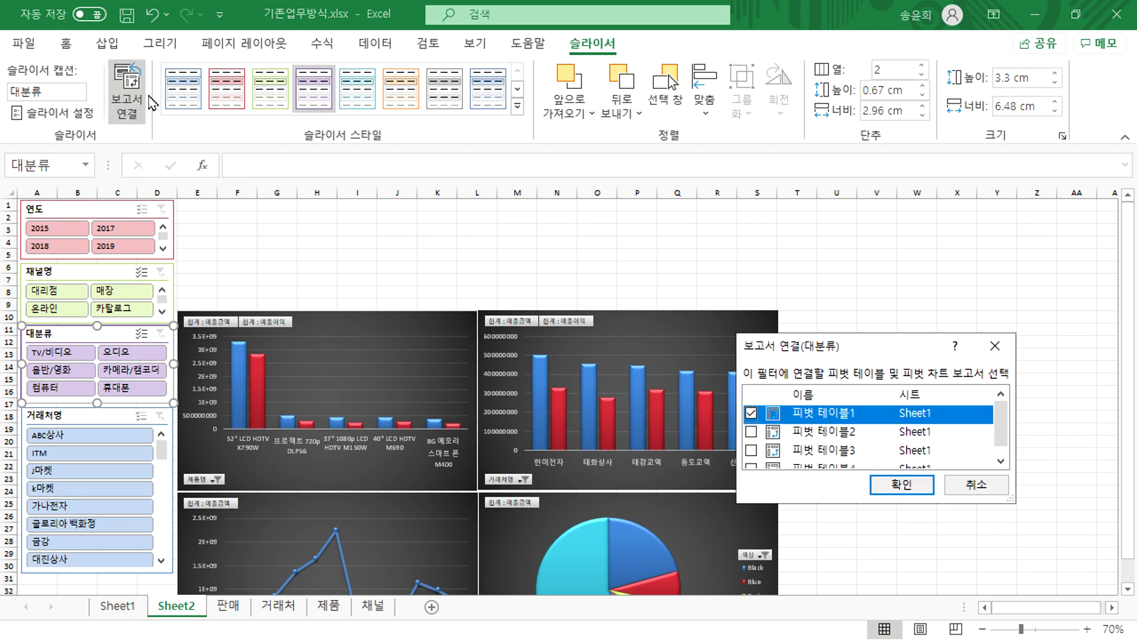
{"action": "left_click_drag", "start_coordinate": [1010, 497], "coordinate": [1027, 519]}
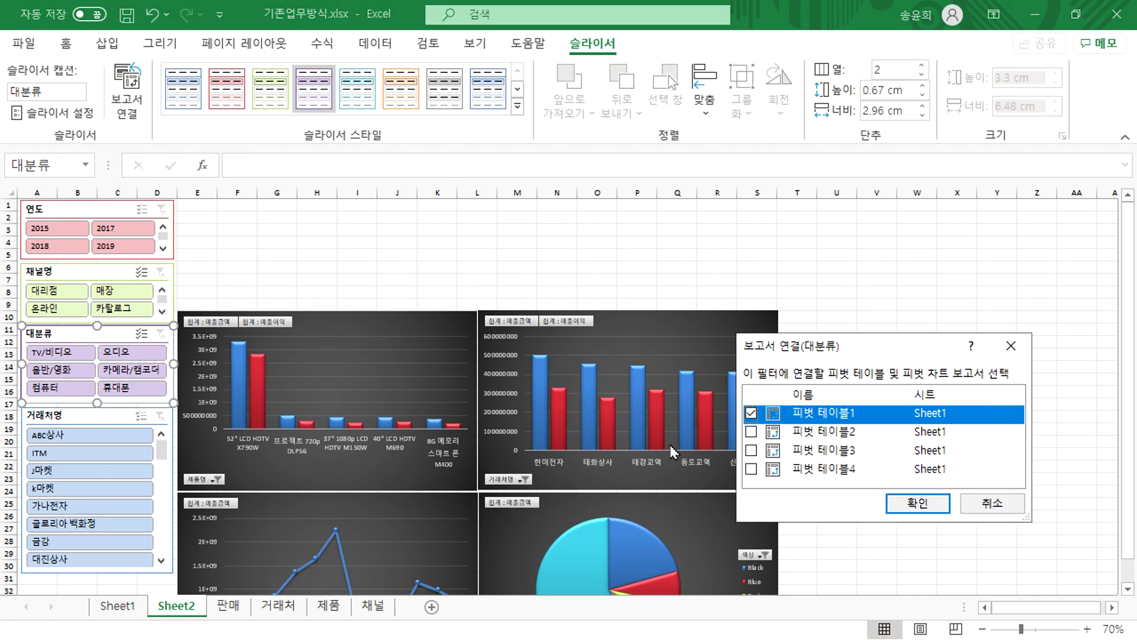
{"action": "left_click", "coordinate": [752, 431]}
{"action": "left_click", "coordinate": [751, 450]}
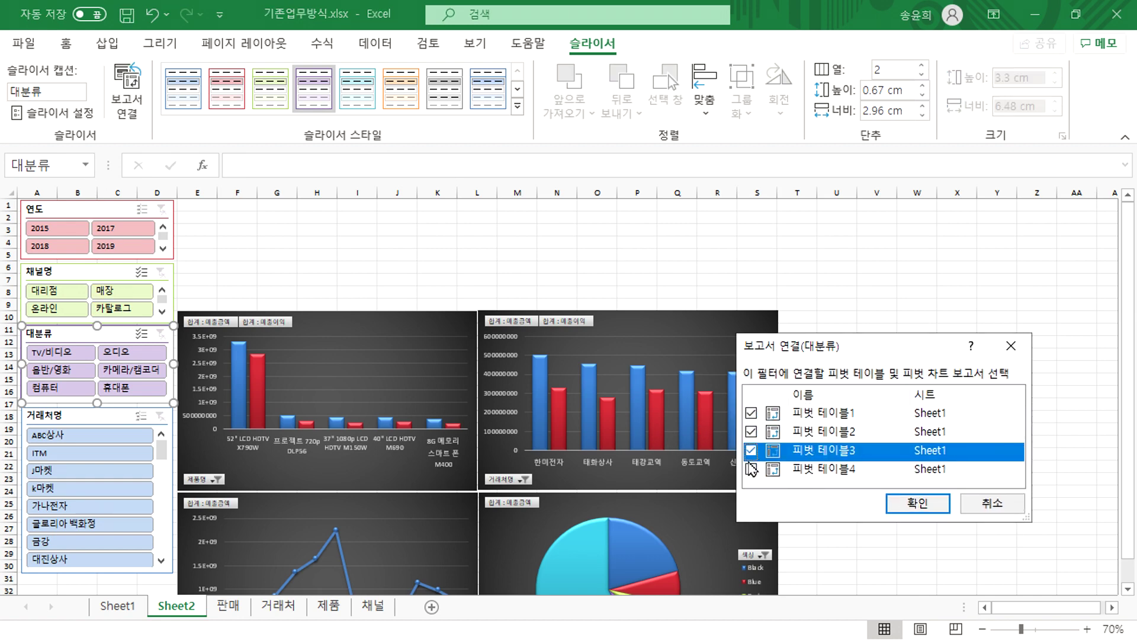
{"action": "left_click", "coordinate": [752, 469]}
{"action": "left_click", "coordinate": [917, 503]}
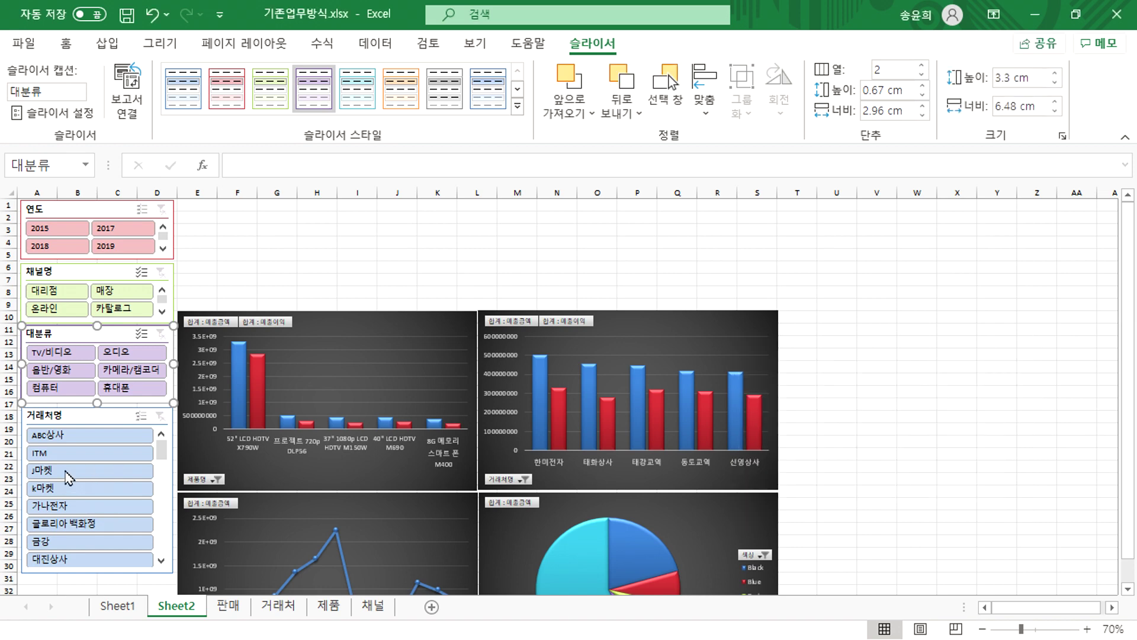
Connect the 거래처명 slicer to 피벗 테이블3 and 피벗 테이블4 in addition to 피벗 테이블1
{"action": "left_click", "coordinate": [72, 410]}
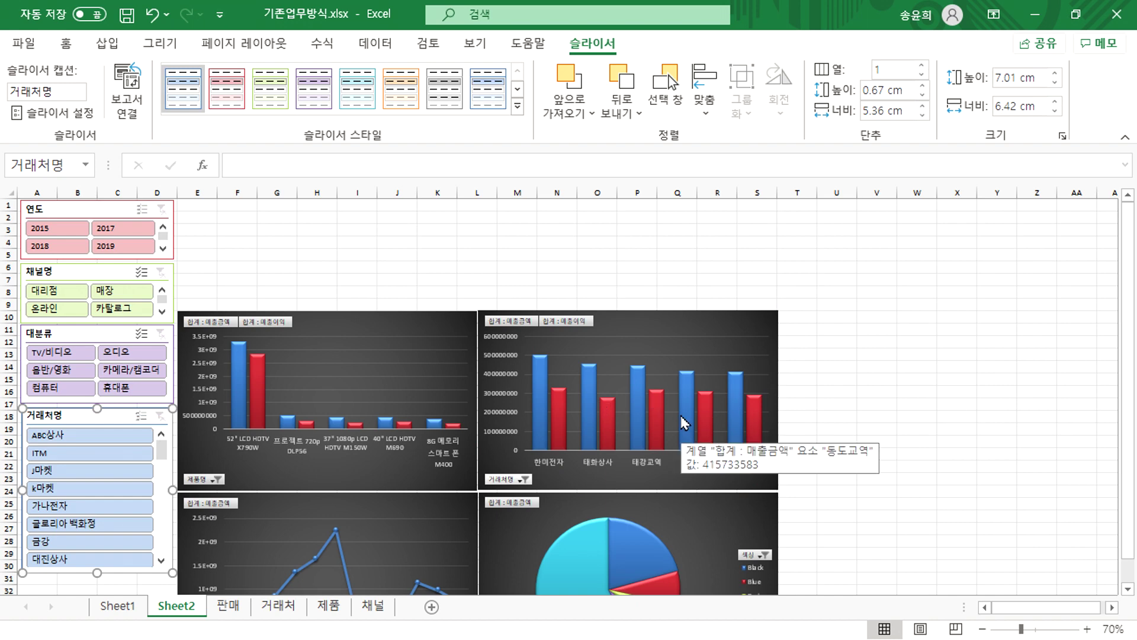
{"action": "left_click", "coordinate": [127, 92]}
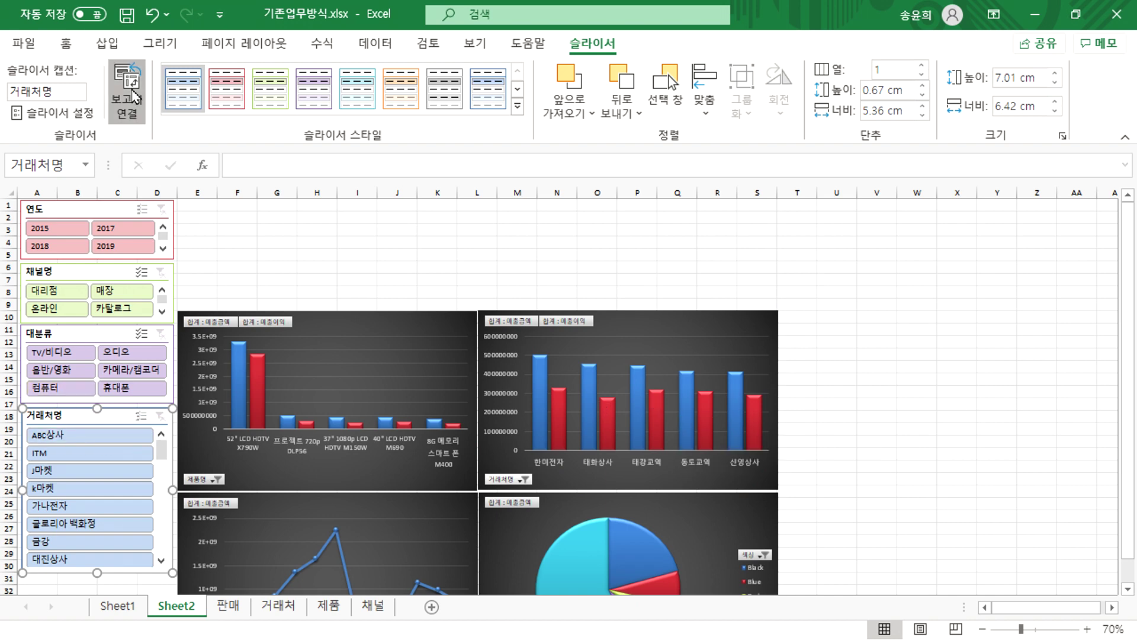
{"action": "left_click_drag", "start_coordinate": [1017, 507], "coordinate": [1025, 530]}
{"action": "left_click", "coordinate": [759, 459]}
{"action": "left_click", "coordinate": [759, 477]}
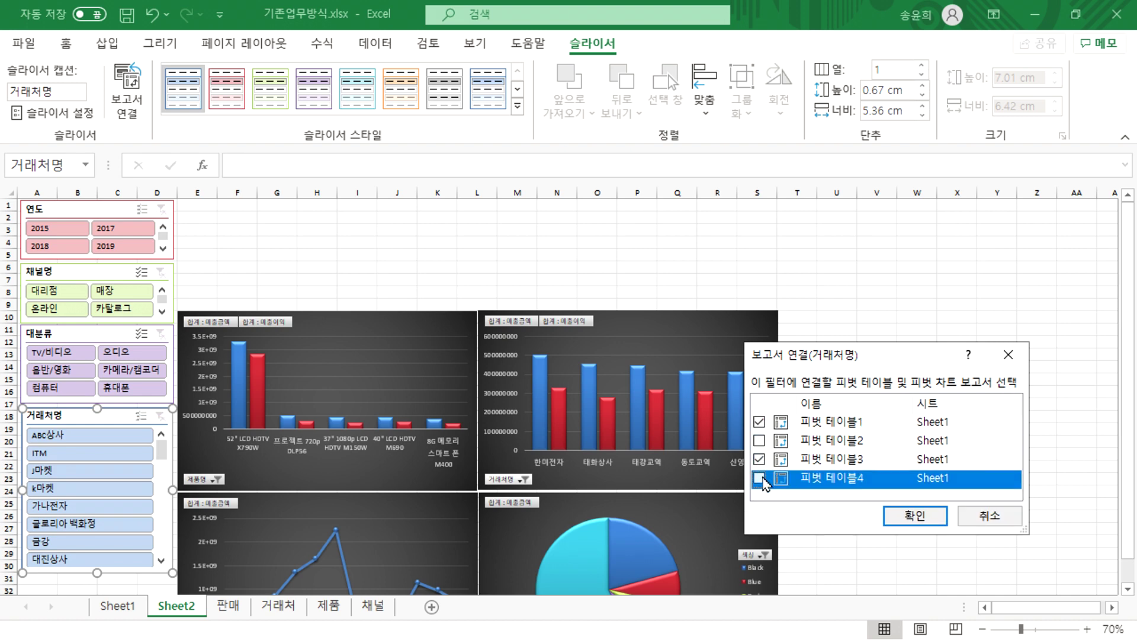
{"action": "left_click", "coordinate": [938, 516]}
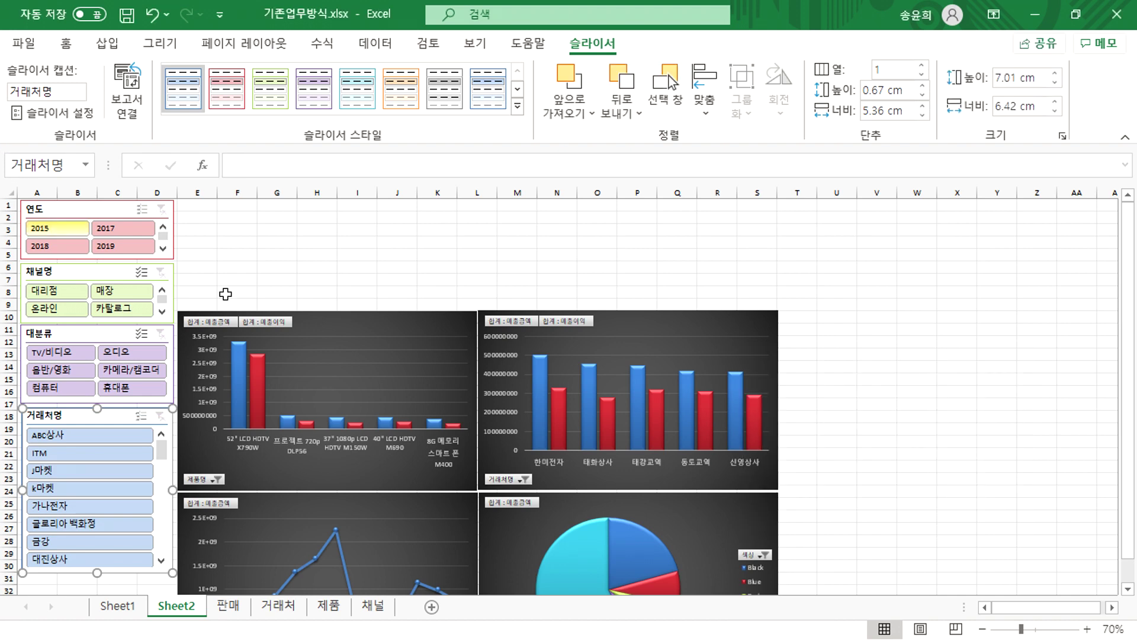
Test the 연도 slicer on all charts with 2015, 2017, 2018 and 2019, and clear its filter
{"action": "left_click", "coordinate": [298, 265]}
{"action": "left_click", "coordinate": [47, 230]}
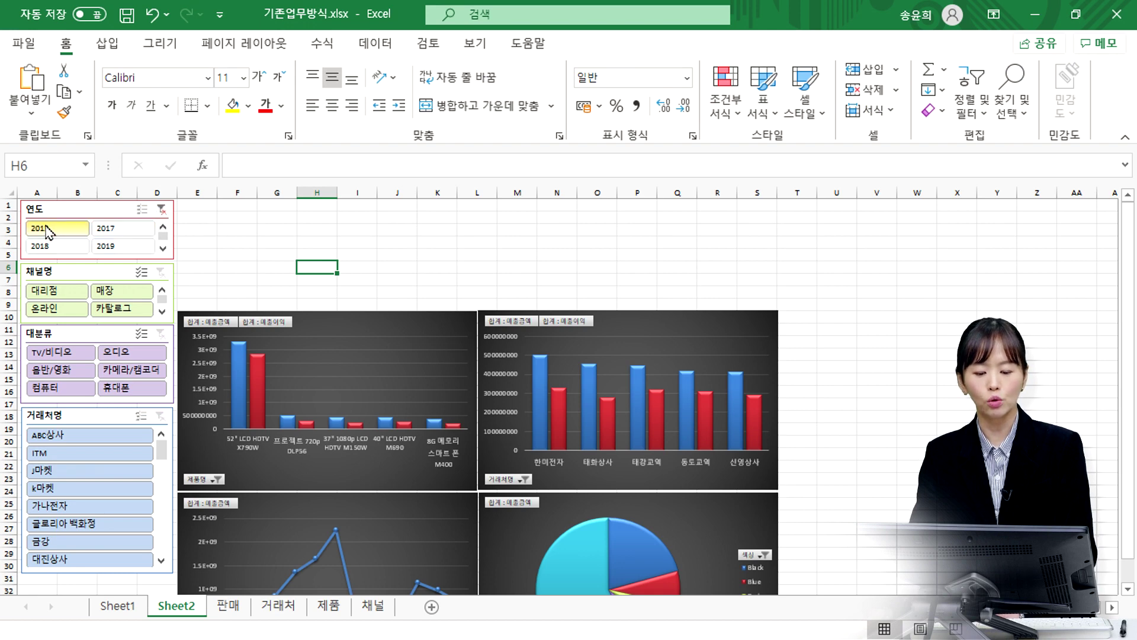
{"action": "left_click", "coordinate": [122, 228]}
{"action": "left_click_drag", "start_coordinate": [57, 245], "coordinate": [125, 251]}
{"action": "left_click", "coordinate": [125, 251]}
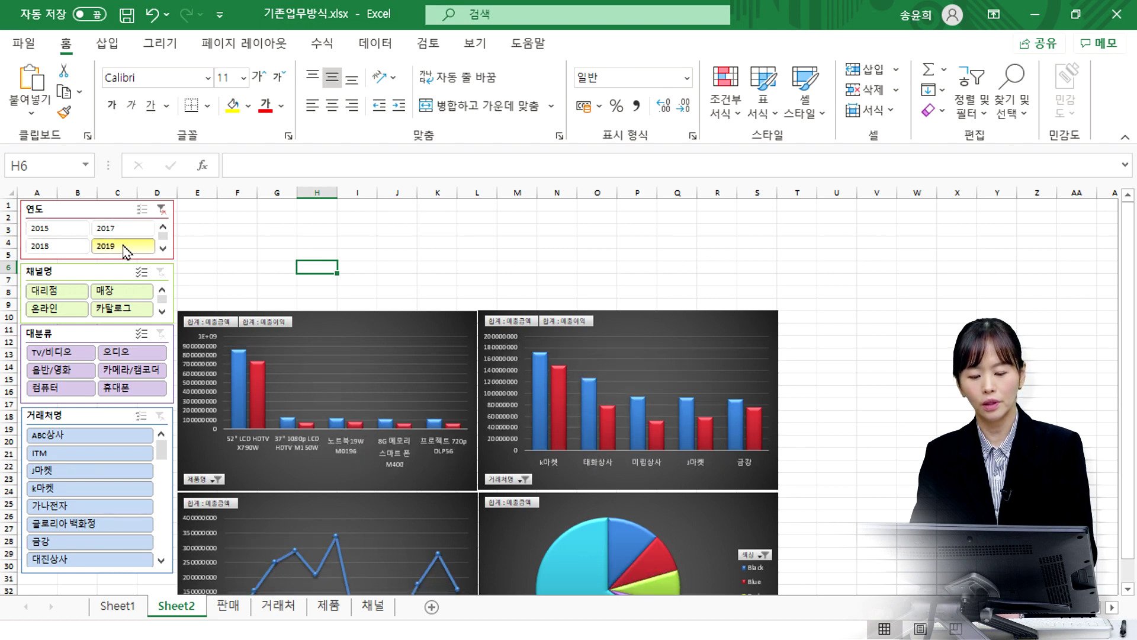
{"action": "left_click", "coordinate": [161, 211]}
Test the 채널명 slicer on all charts with 대리점 and 매장, and clear its filter
{"action": "left_click", "coordinate": [56, 291]}
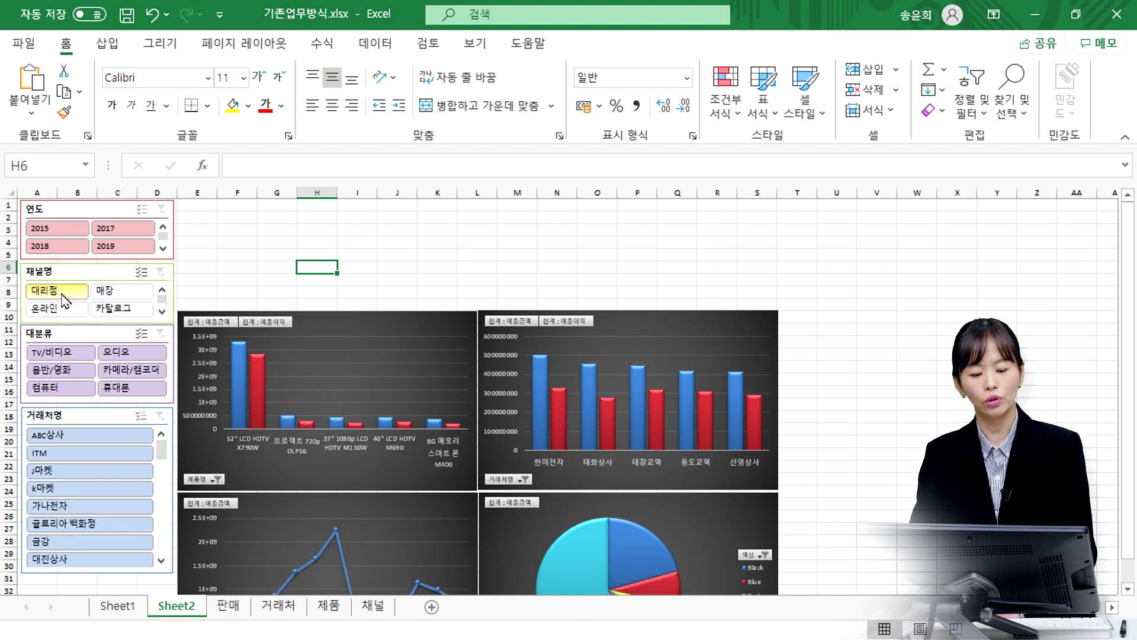
{"action": "left_click", "coordinate": [130, 290]}
{"action": "left_click", "coordinate": [160, 272]}
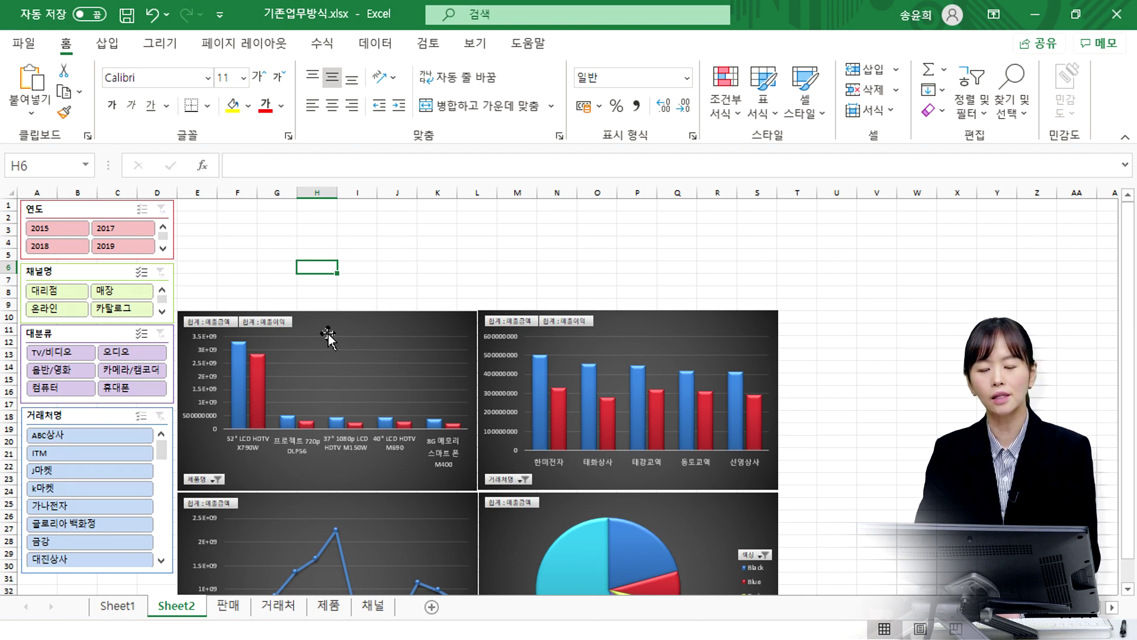
Insert a timeline for the 날짜 field from the product PivotChart
{"action": "left_click", "coordinate": [379, 322]}
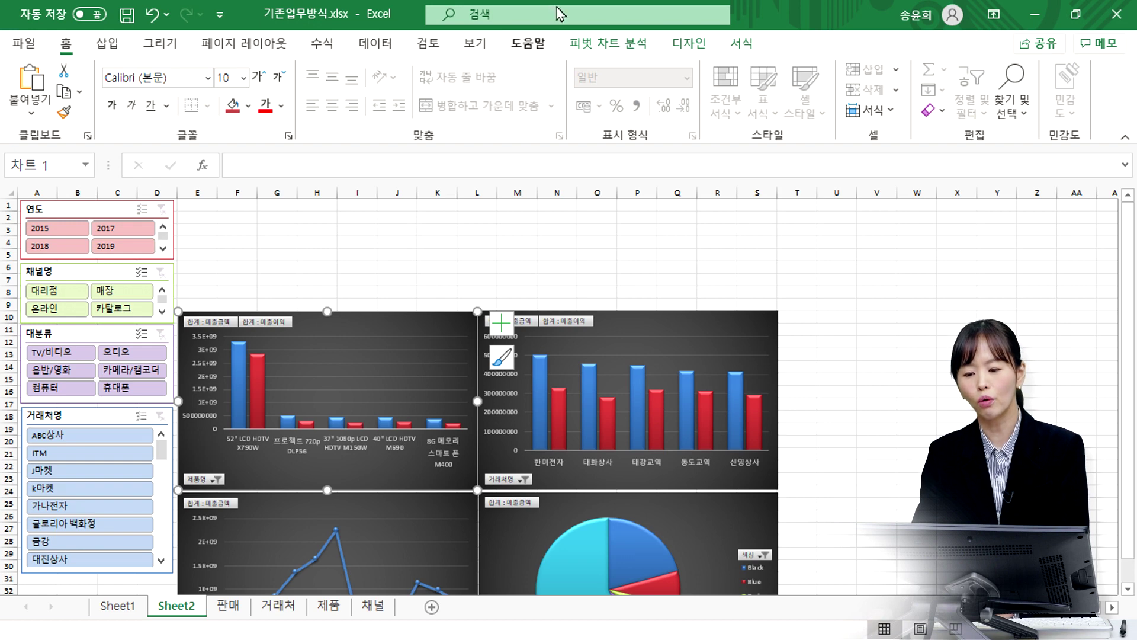
{"action": "left_click", "coordinate": [637, 44]}
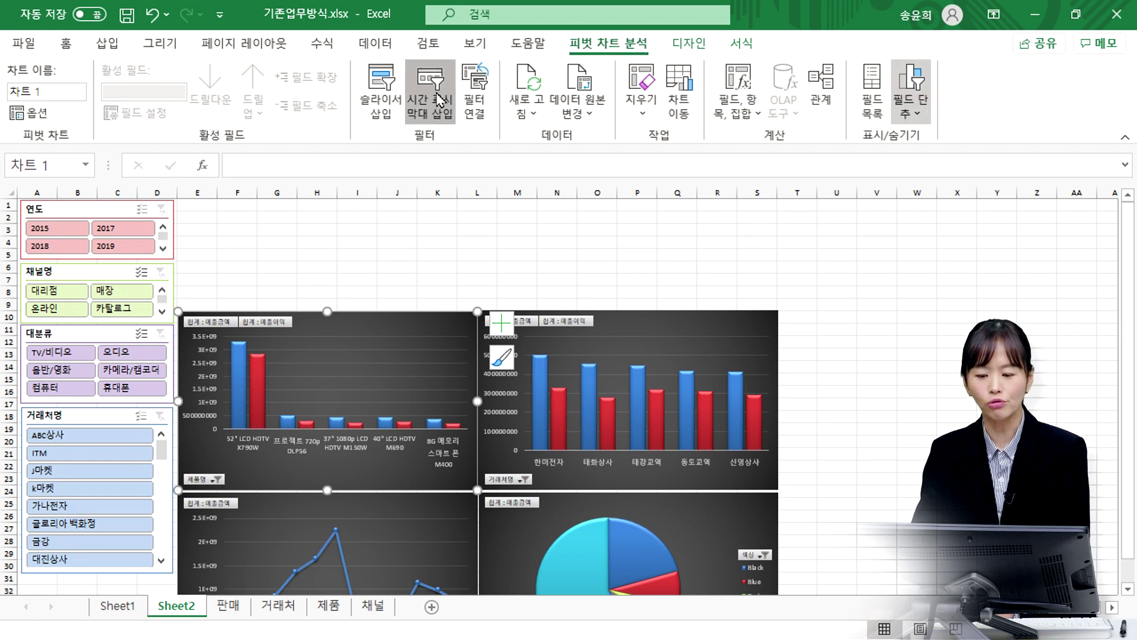
{"action": "left_click", "coordinate": [438, 100]}
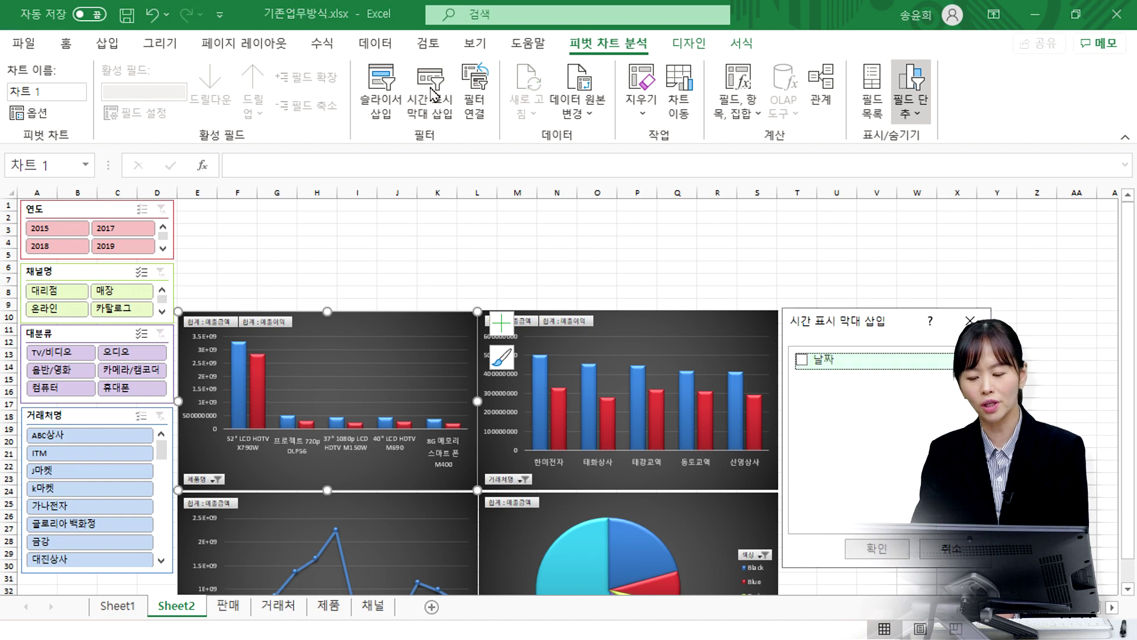
{"action": "left_click", "coordinate": [799, 362]}
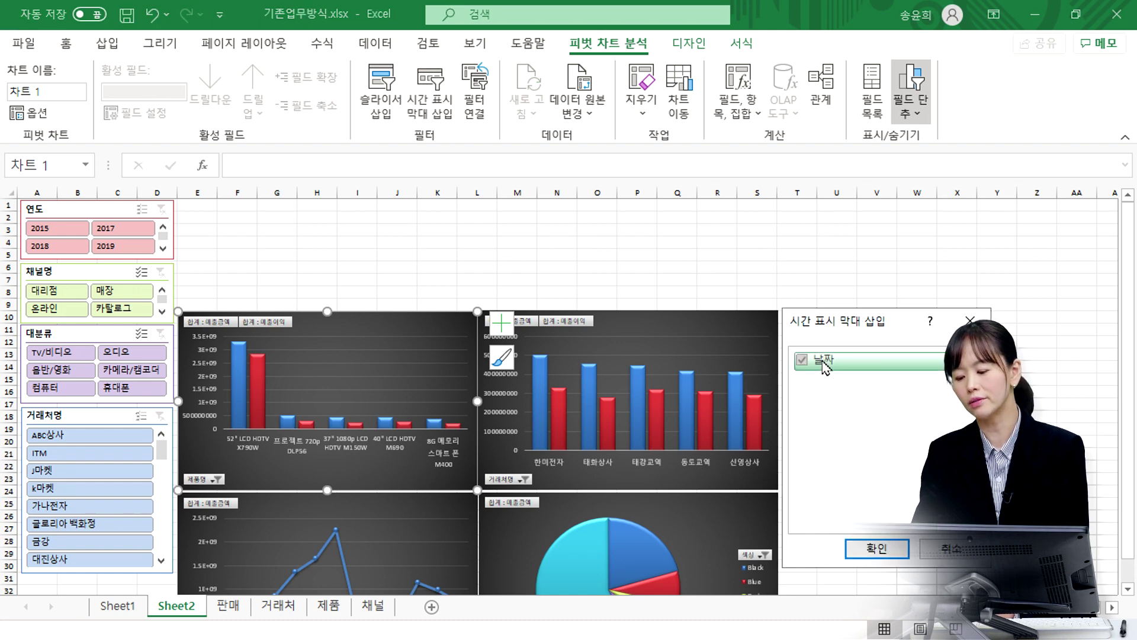
{"action": "left_click", "coordinate": [886, 547]}
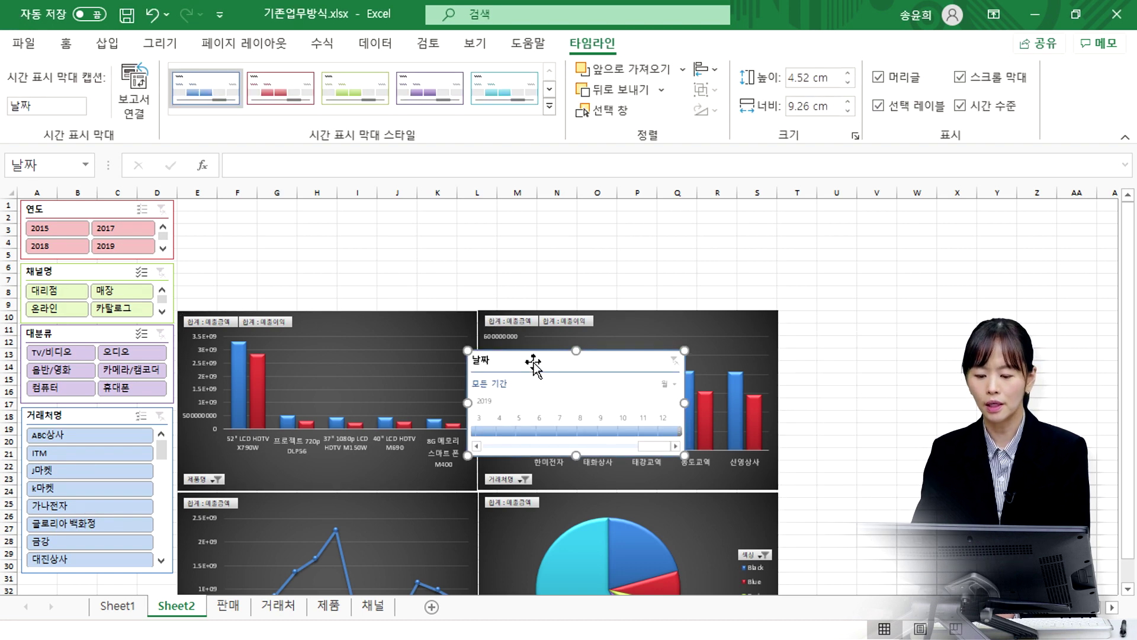
Place the 날짜 timeline above the charts beside the slicers and widen it to about 25.4 cm to span both chart columns
{"action": "left_click_drag", "start_coordinate": [533, 359], "coordinate": [249, 210]}
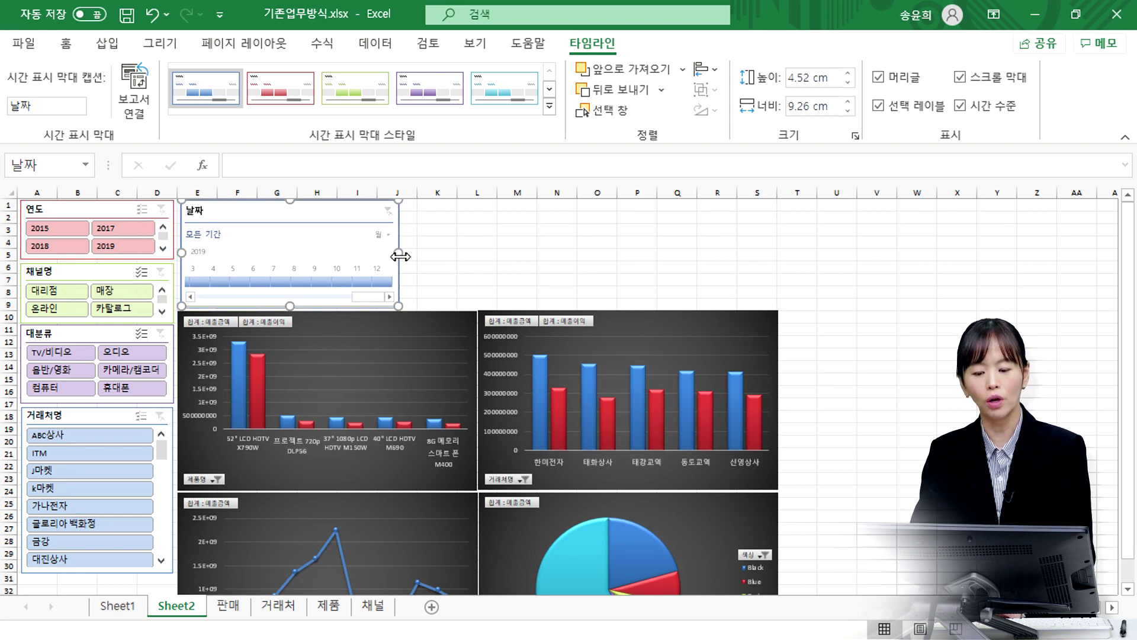
{"action": "left_click_drag", "start_coordinate": [400, 256], "coordinate": [779, 268]}
{"action": "left_click_drag", "start_coordinate": [562, 299], "coordinate": [761, 311]}
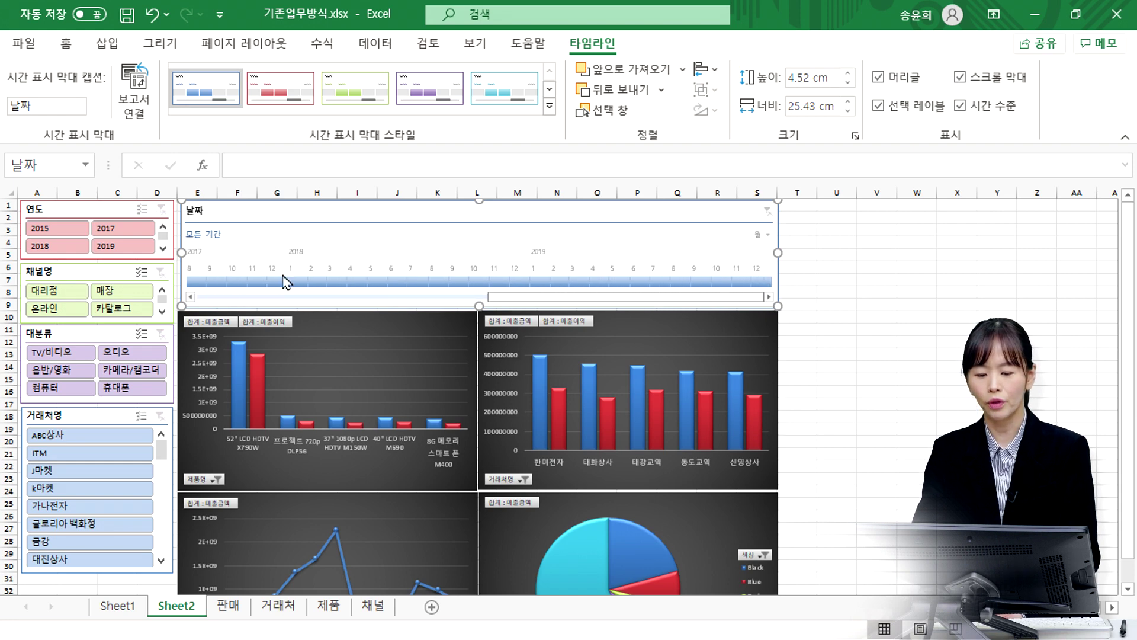
Test the 날짜 timeline with 2015년 5월, extend the range to 2015년 3월 - 2016년 11월, and clear the filter
{"action": "scroll", "coordinate": [284, 281], "scroll_direction": "up", "scroll_amount": 5}
{"action": "scroll", "coordinate": [736, 287], "scroll_direction": "down", "scroll_amount": 5}
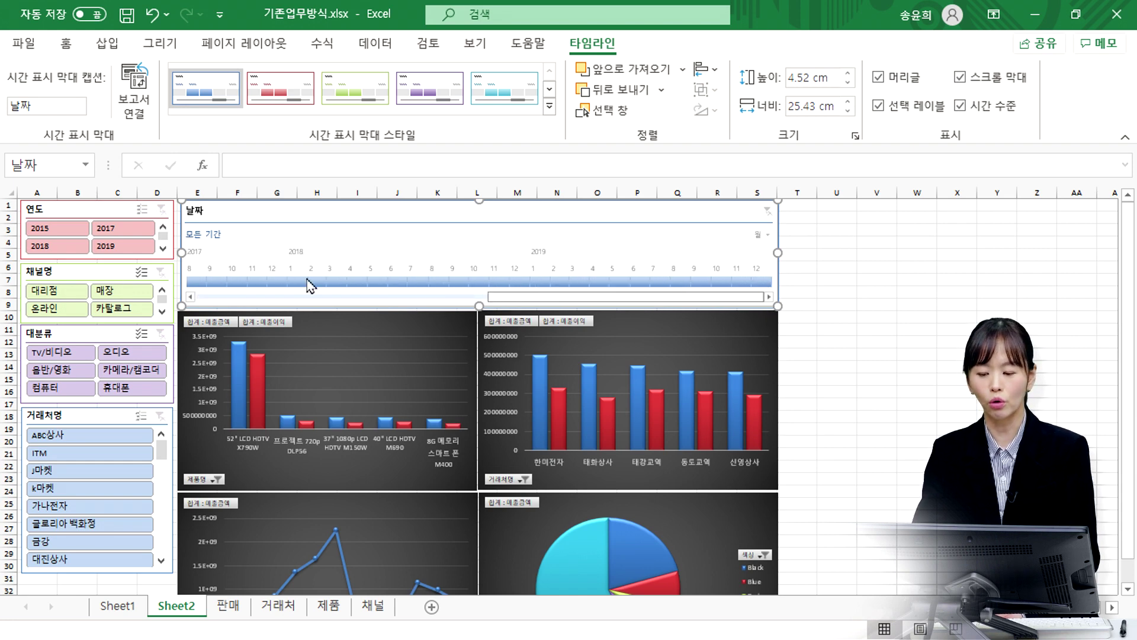
{"action": "scroll", "coordinate": [266, 283], "scroll_direction": "up", "scroll_amount": 5}
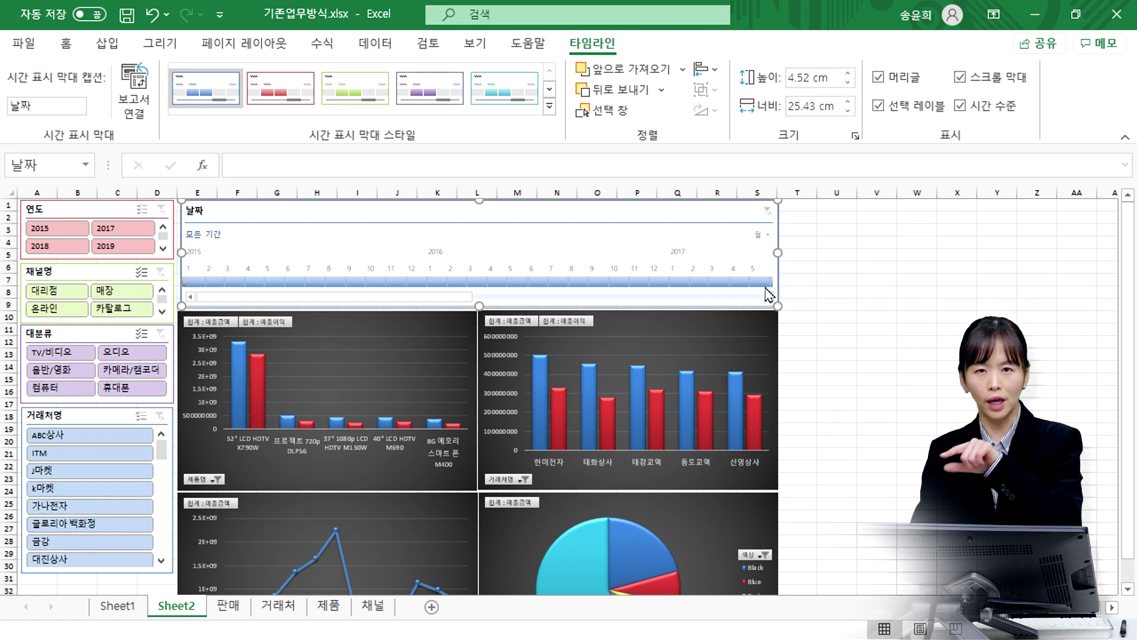
{"action": "left_click", "coordinate": [275, 282]}
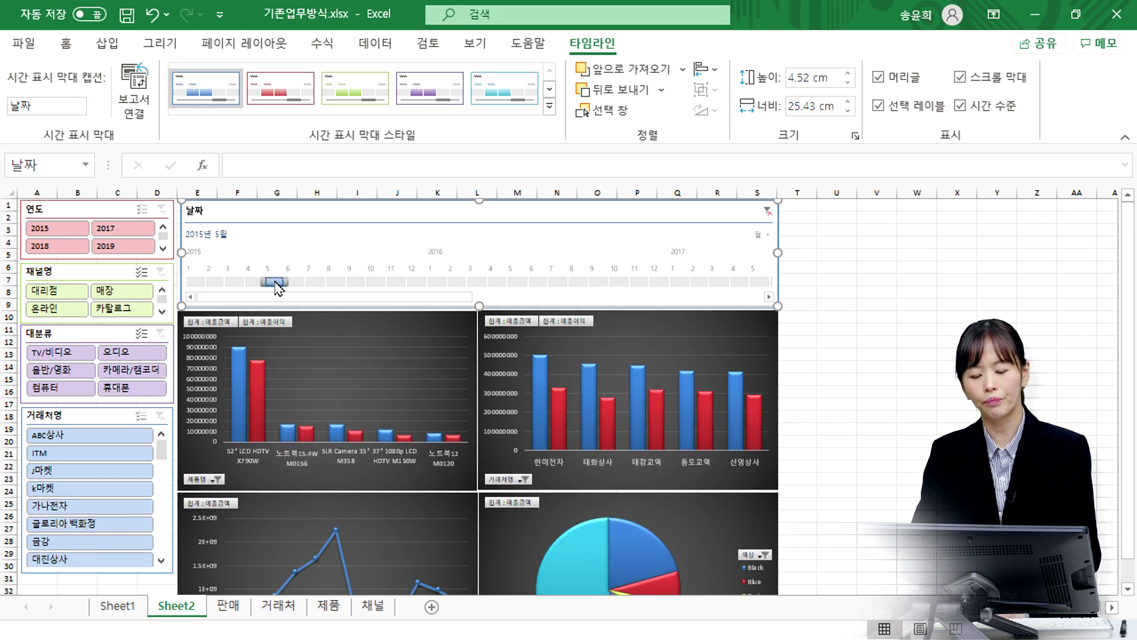
{"action": "left_click_drag", "start_coordinate": [276, 283], "coordinate": [649, 281]}
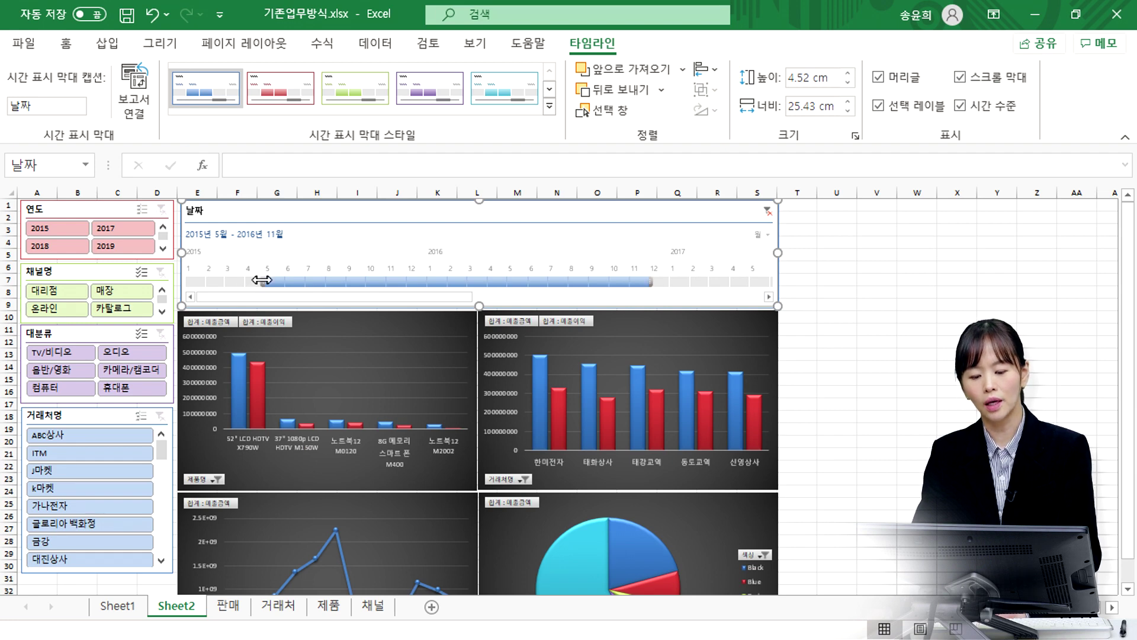
{"action": "left_click_drag", "start_coordinate": [262, 280], "coordinate": [222, 280]}
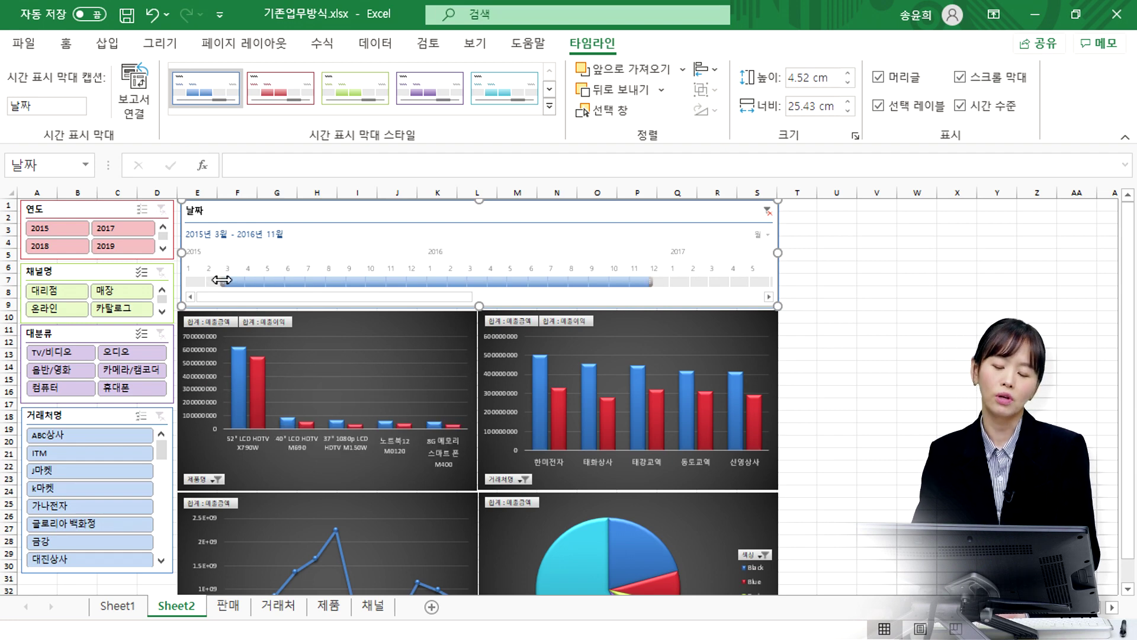
{"action": "left_click", "coordinate": [767, 211]}
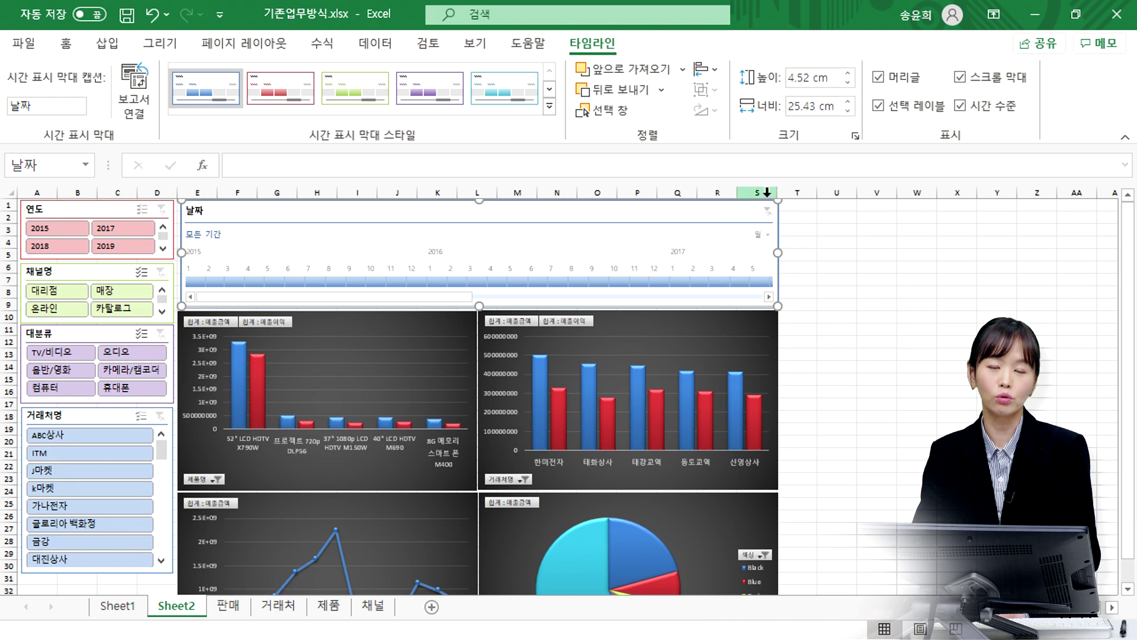
Filter the 날짜 timeline to 2015년 9월 and 2016년 6월 to check which charts respond, and clear the filter
{"action": "left_click", "coordinate": [356, 282]}
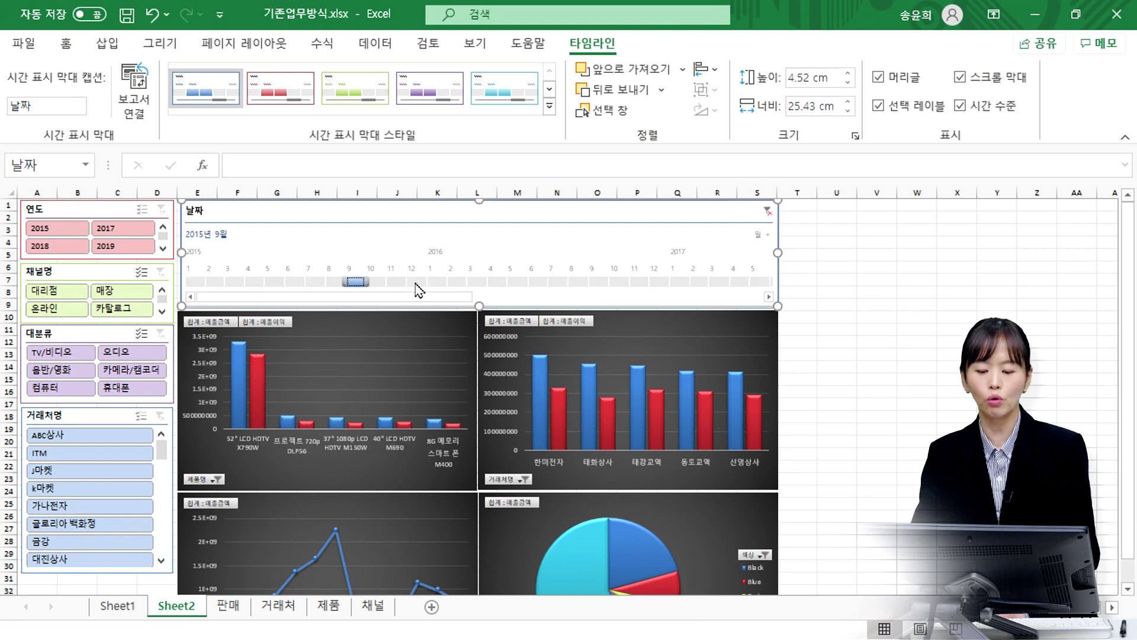
{"action": "left_click", "coordinate": [538, 282]}
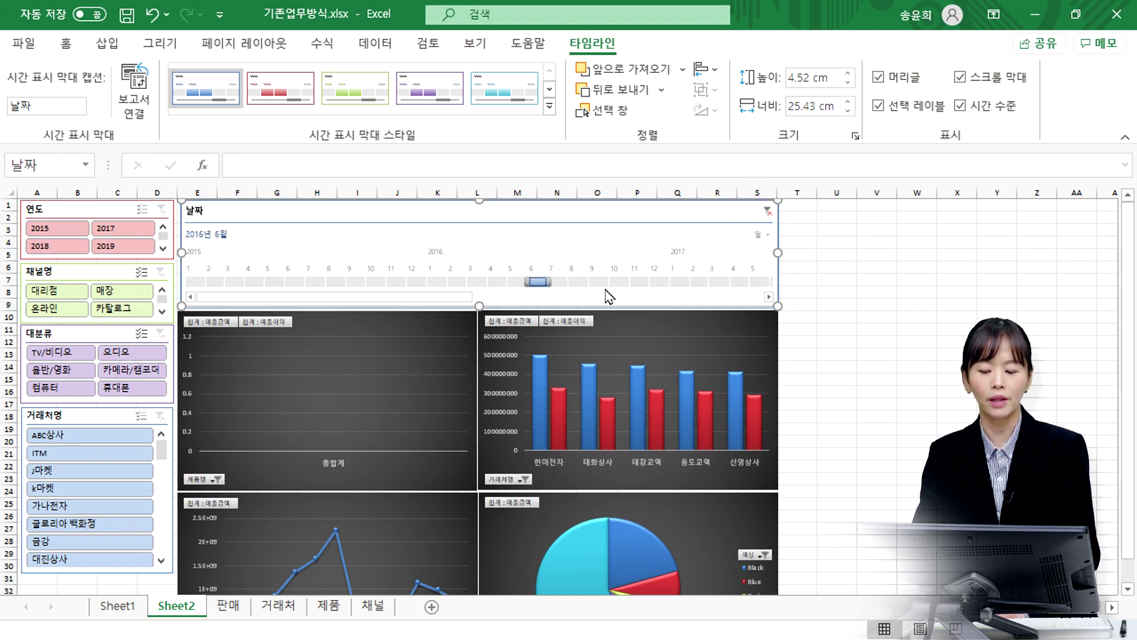
{"action": "left_click", "coordinate": [767, 211]}
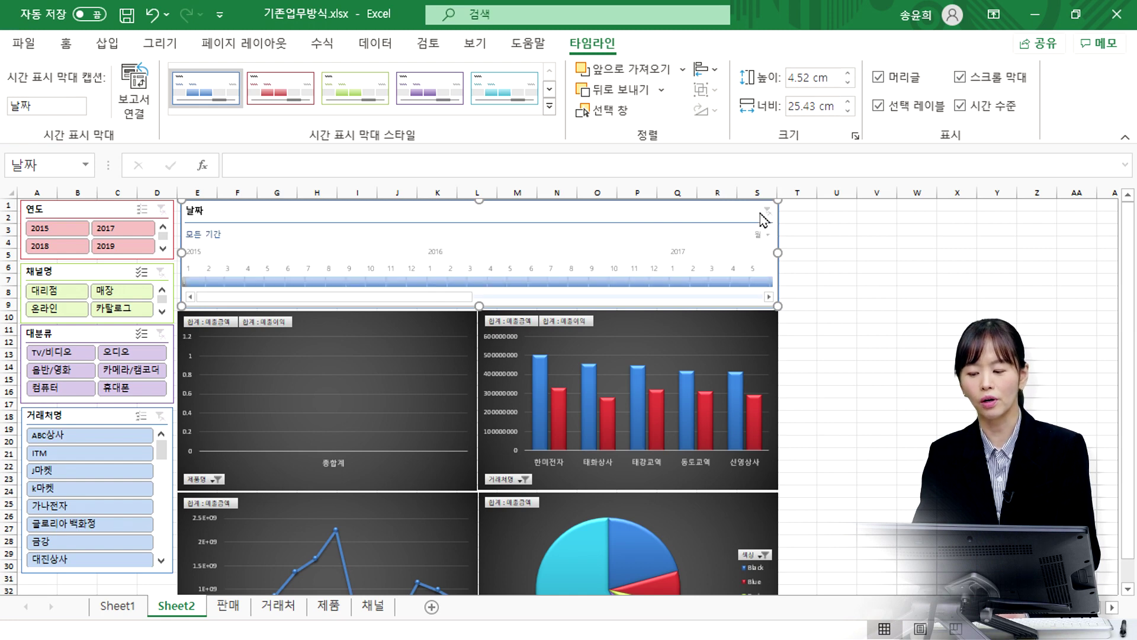
Connect the 날짜 timeline to 피벗 테이블2, 피벗 테이블3 and 피벗 테이블4 in addition to 피벗 테이블1
{"action": "left_click", "coordinate": [135, 107]}
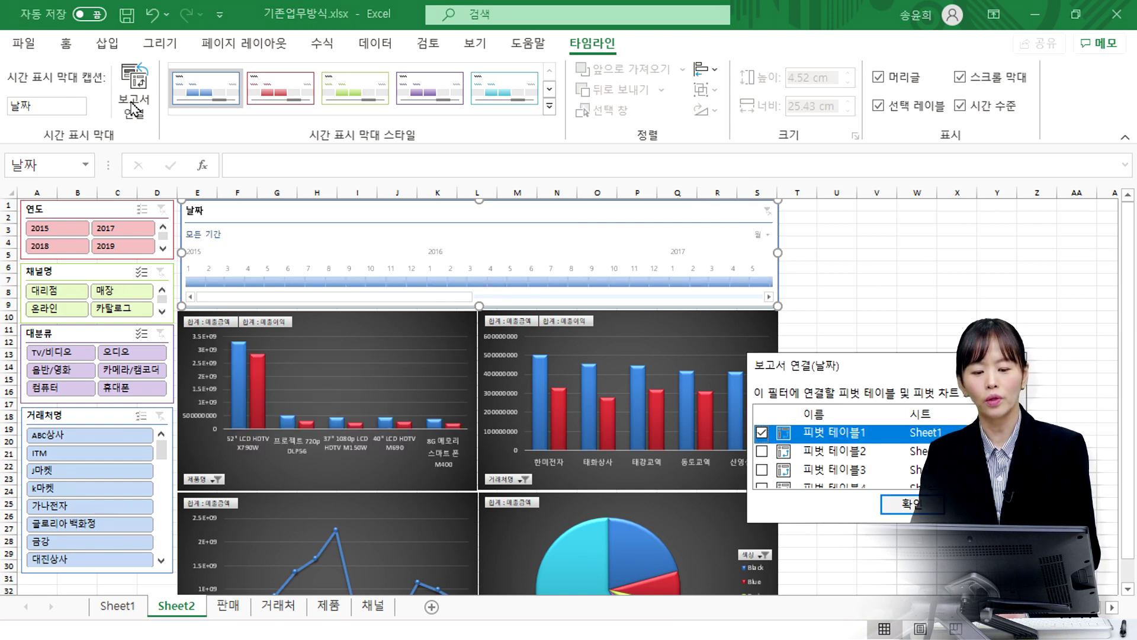
{"action": "left_click", "coordinate": [762, 451]}
{"action": "left_click", "coordinate": [761, 470]}
{"action": "left_click", "coordinate": [763, 487]}
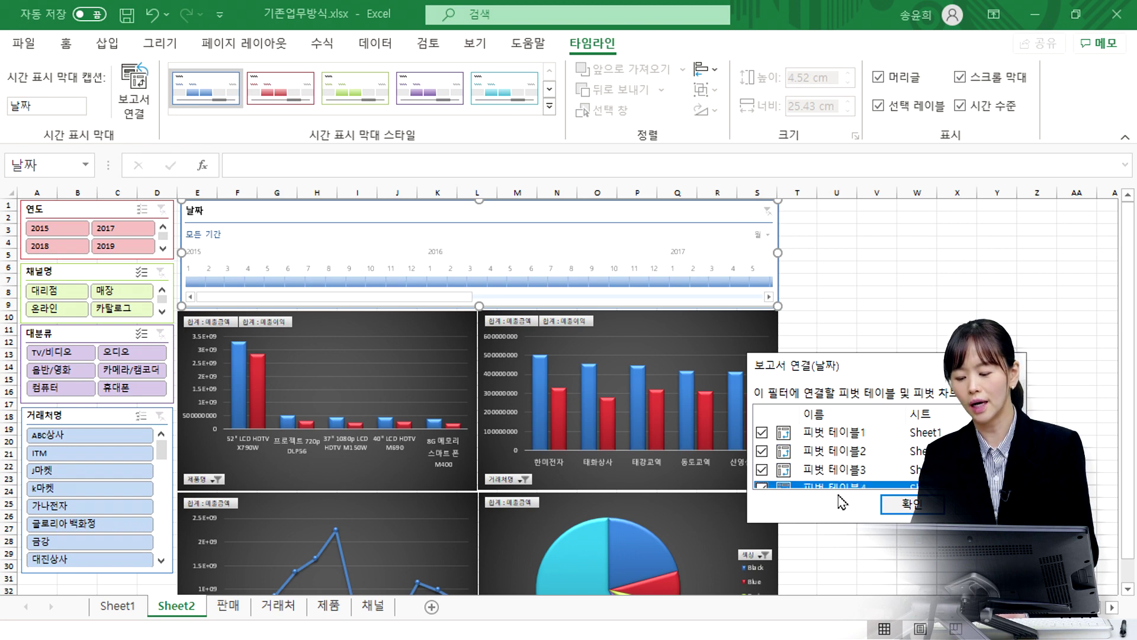
{"action": "left_click", "coordinate": [909, 507]}
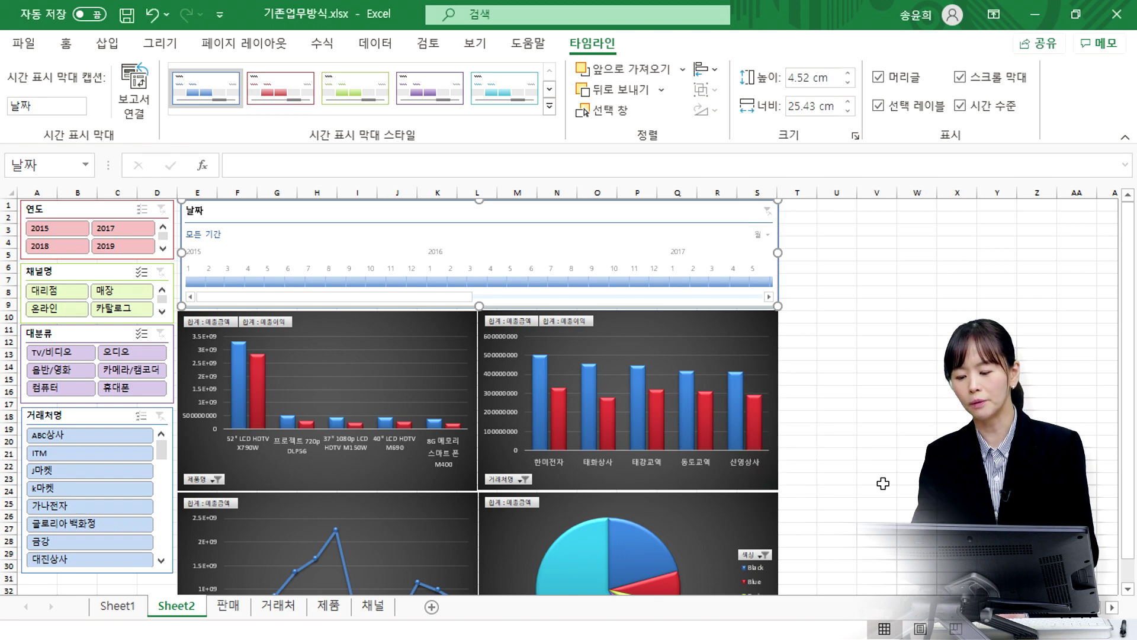
Test the connected 날짜 timeline with the range 2015년 2월 - 2016년 6월, and clear the filter
{"action": "left_click", "coordinate": [214, 281]}
{"action": "left_click_drag", "start_coordinate": [326, 282], "coordinate": [541, 283]}
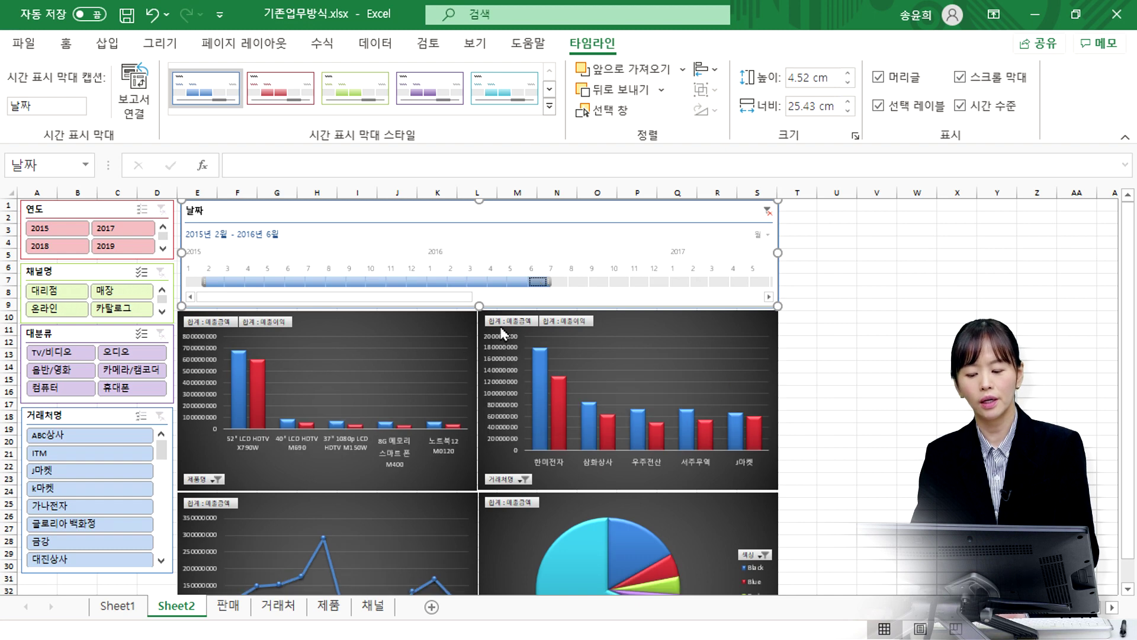
{"action": "left_click", "coordinate": [768, 210]}
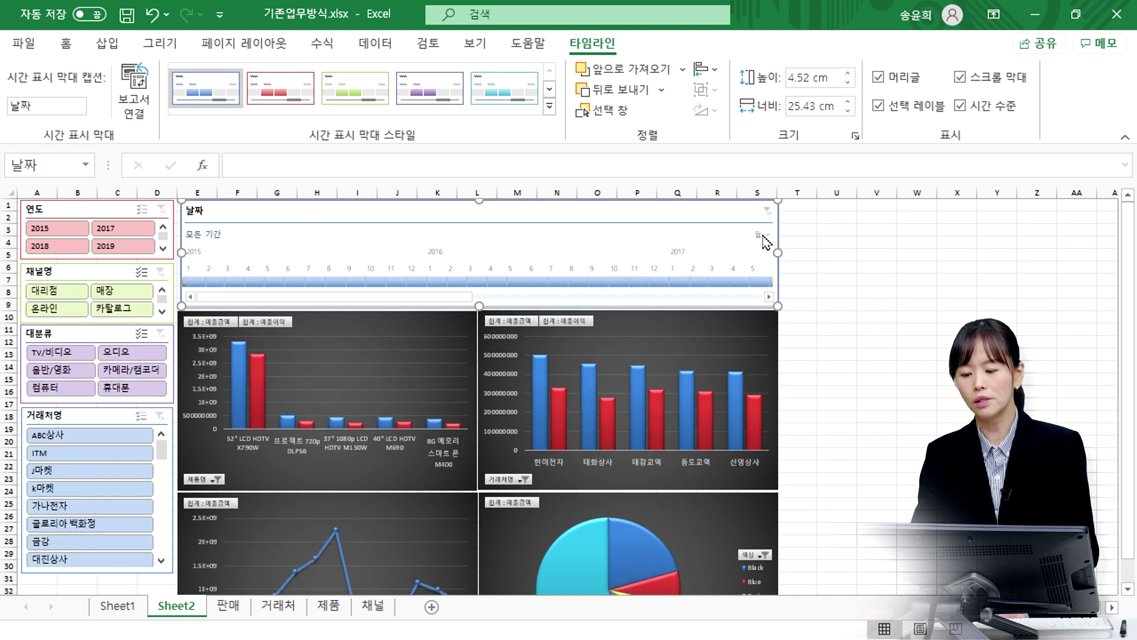
Set the time level of the 날짜 timeline to 분기
{"action": "left_click", "coordinate": [765, 237]}
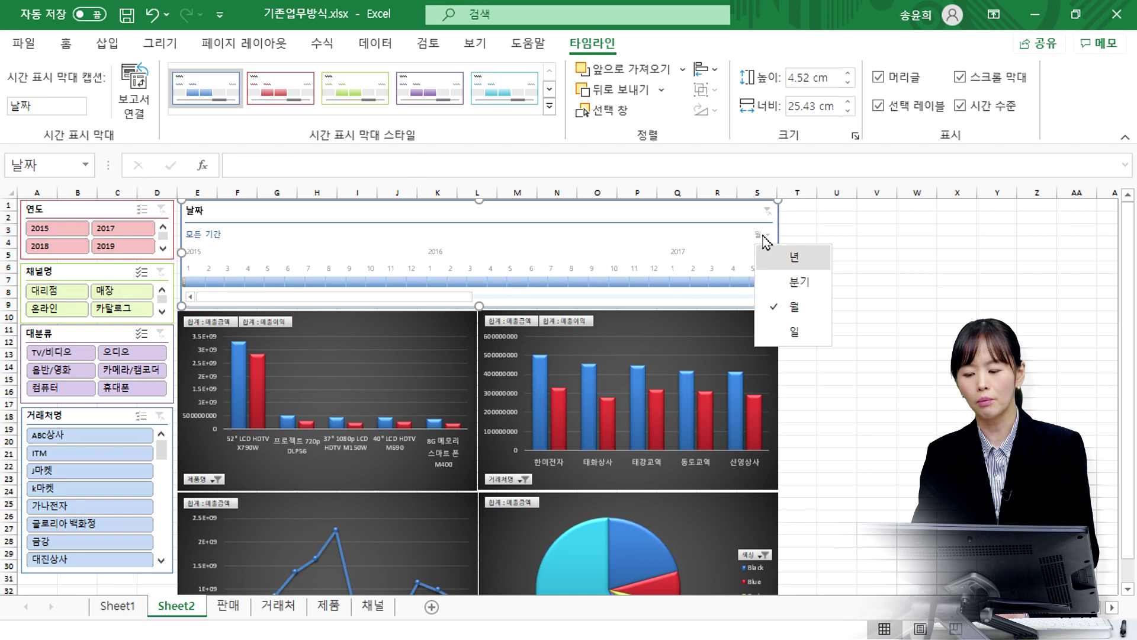
{"action": "left_click", "coordinate": [787, 289]}
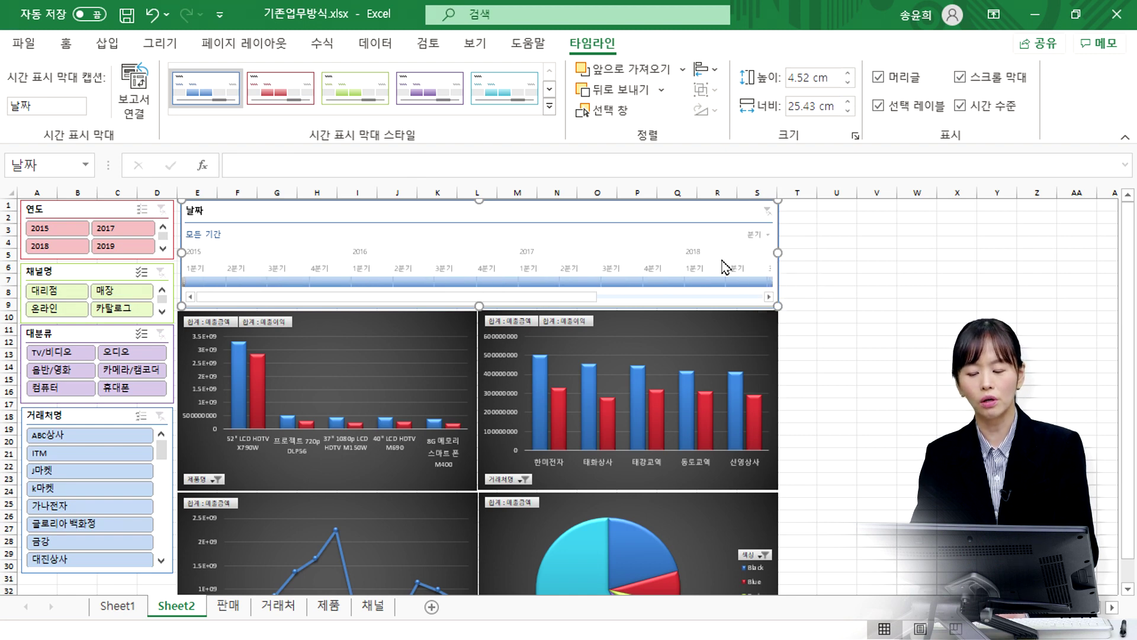
Review the time level options of the 날짜 timeline and collapse the ribbon to fit all four charts of the dashboard on screen
{"action": "left_click", "coordinate": [763, 235]}
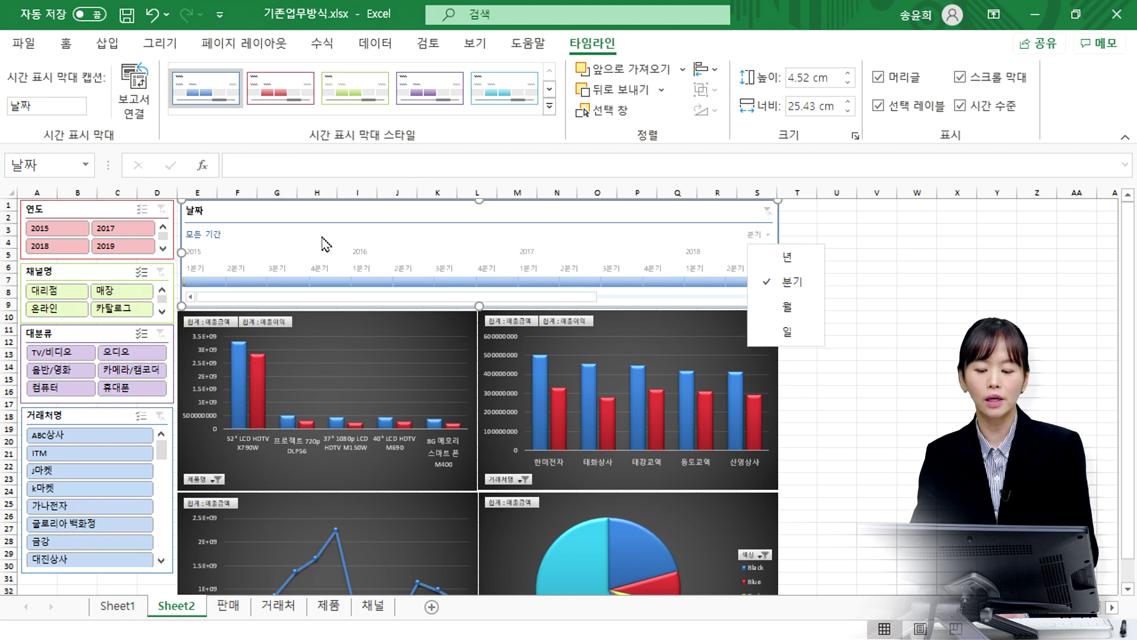
{"action": "left_click", "coordinate": [365, 221]}
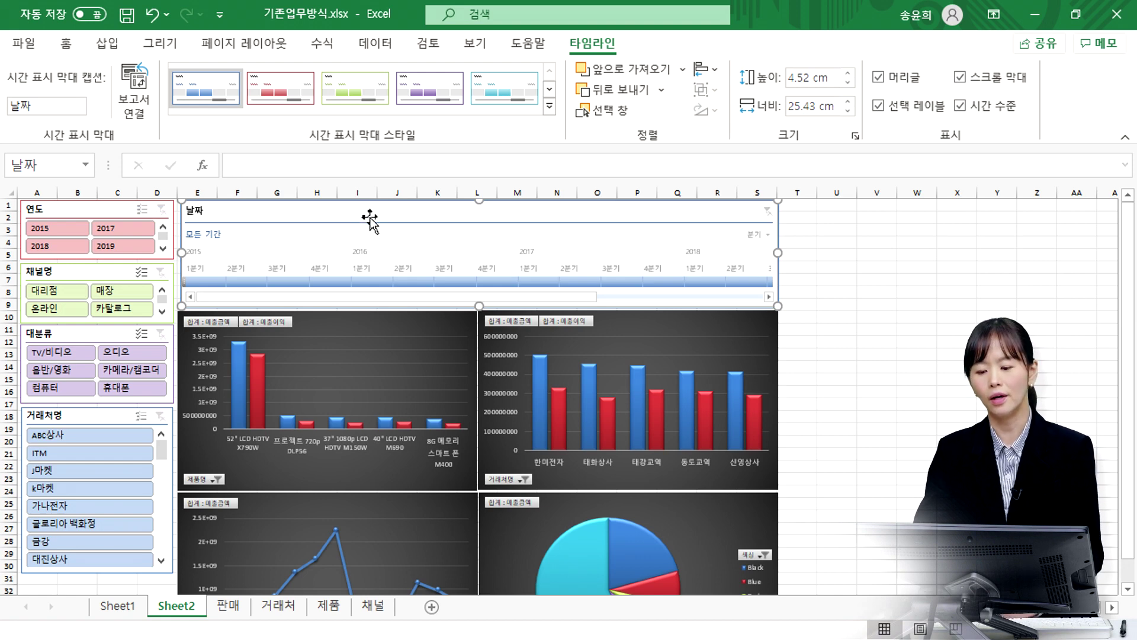
{"action": "left_click", "coordinate": [67, 44]}
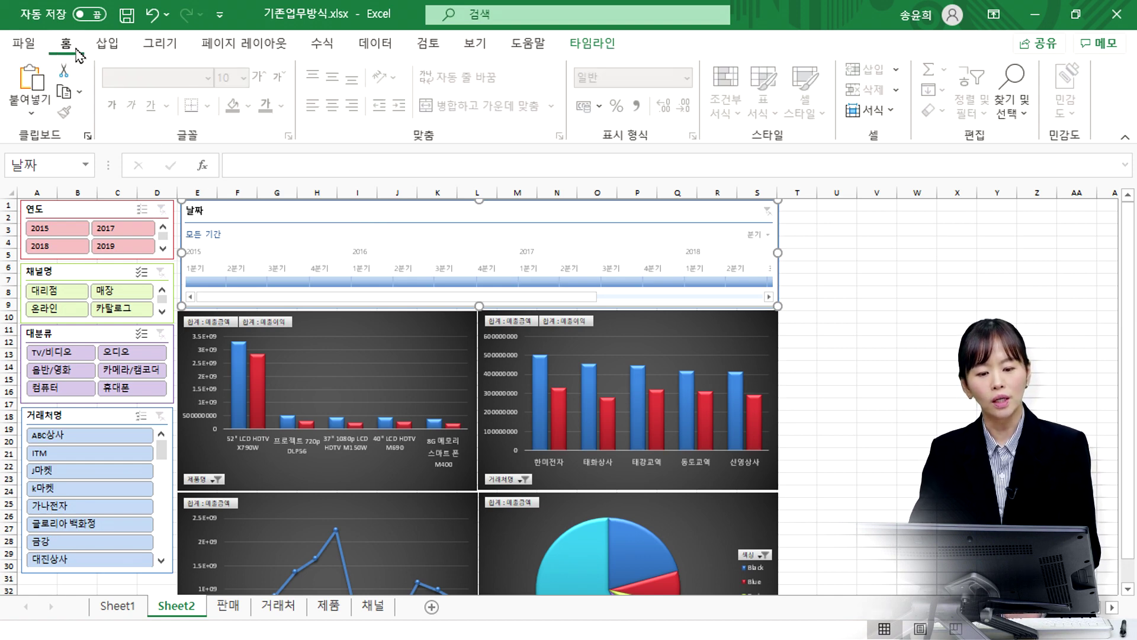
{"action": "double_click", "coordinate": [68, 45]}
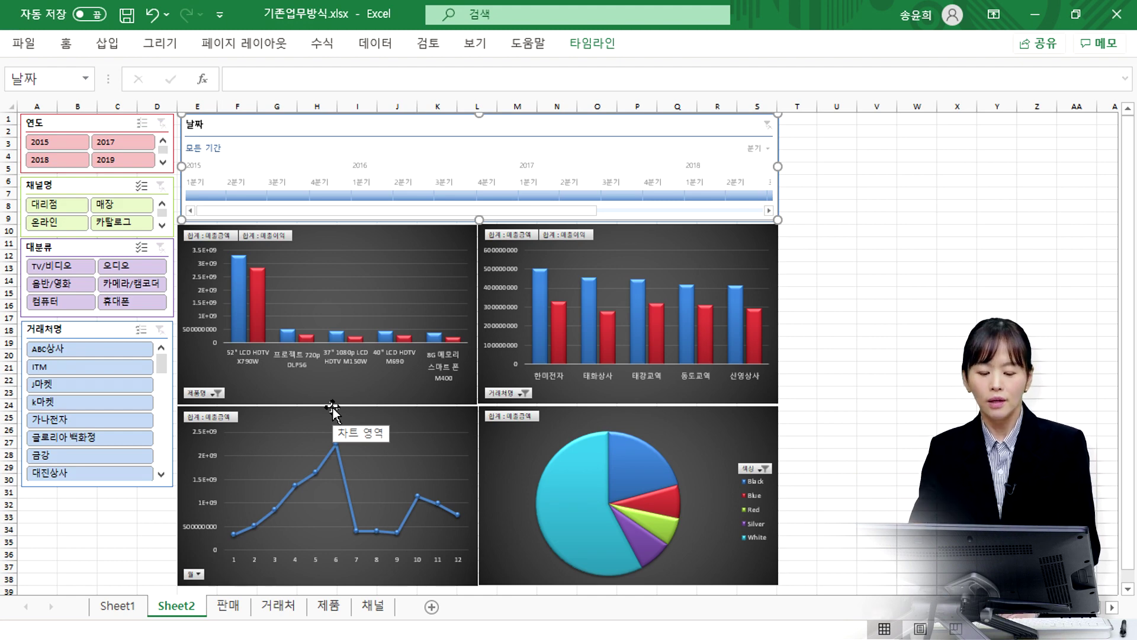
Compare the four source PivotTables on Sheet1 with the charts, slicers and timeline of the dashboard on Sheet2
{"action": "left_click", "coordinate": [133, 616]}
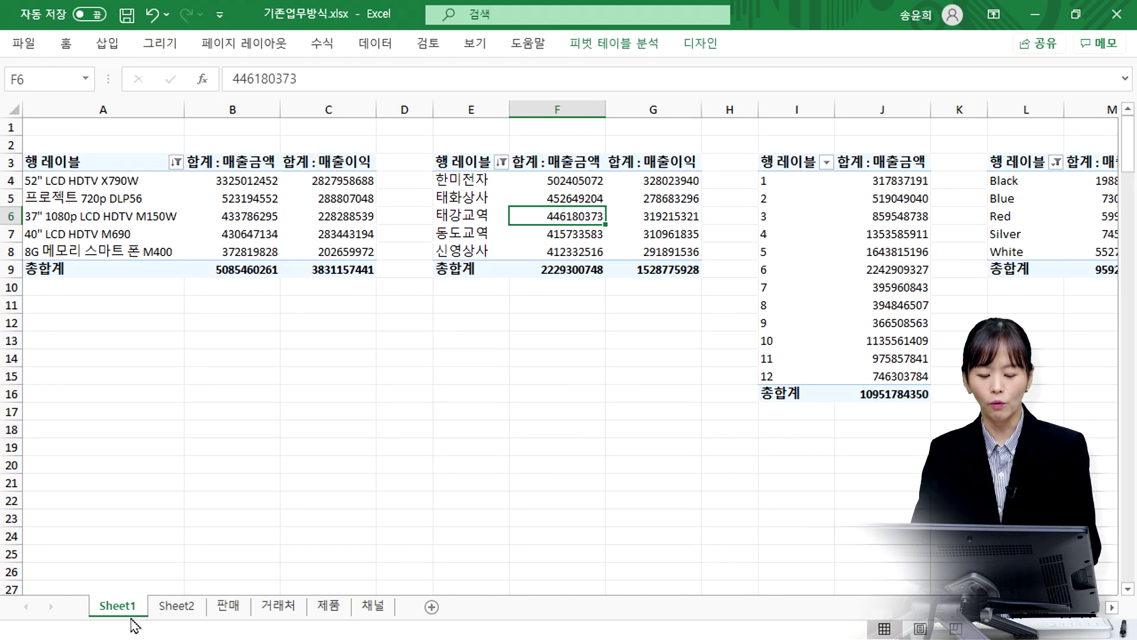
{"action": "left_click", "coordinate": [176, 605]}
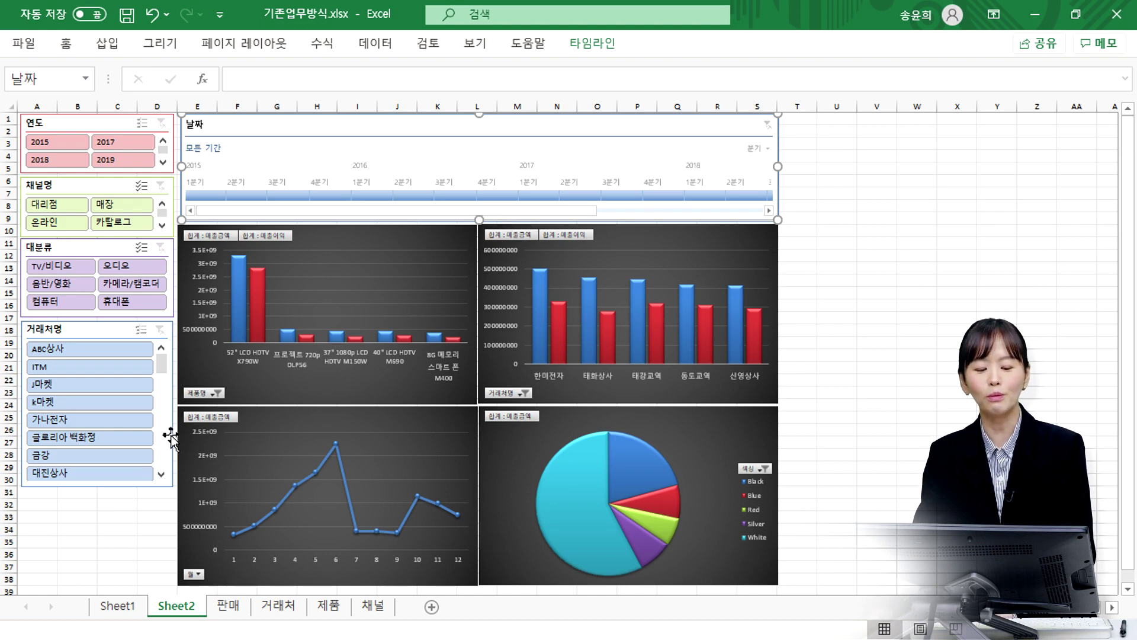
{"action": "left_click", "coordinate": [113, 607]}
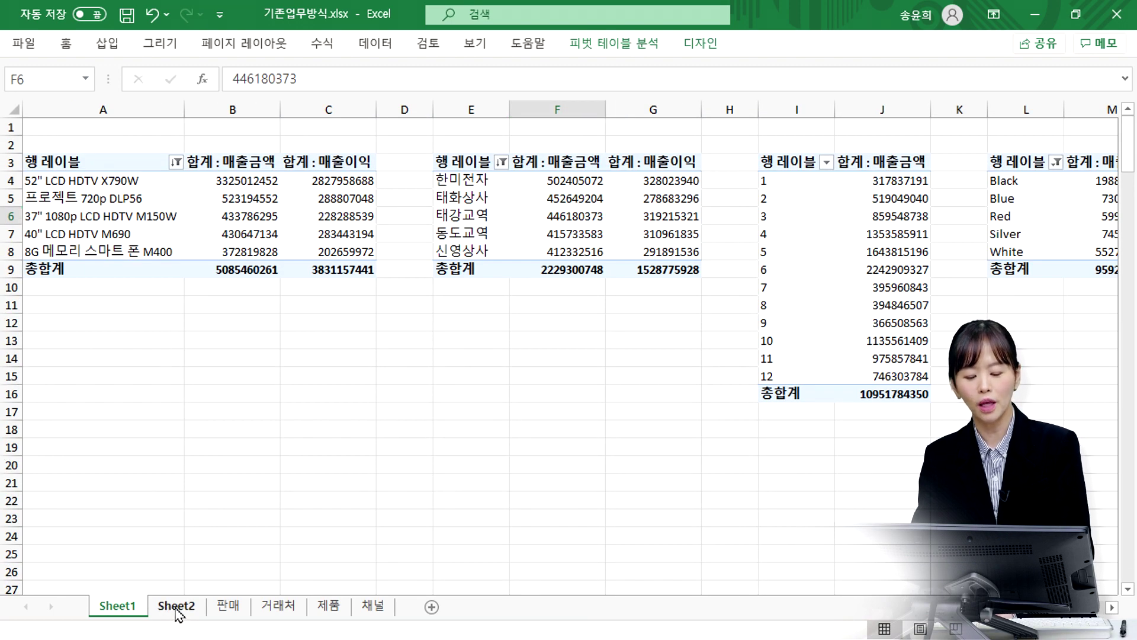
{"action": "left_click", "coordinate": [177, 605]}
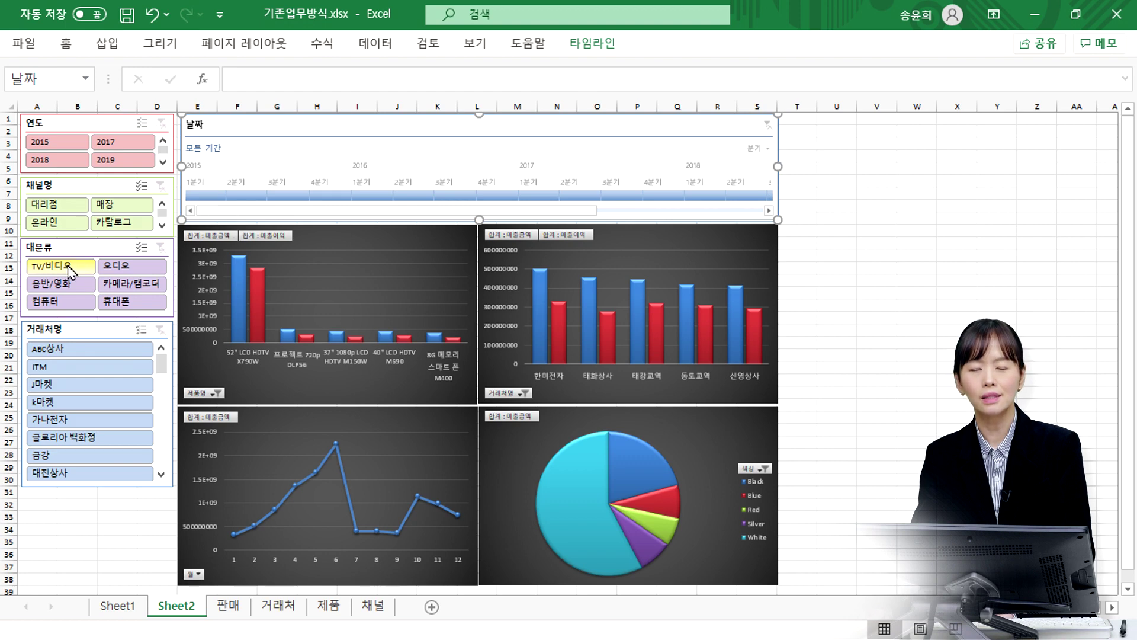